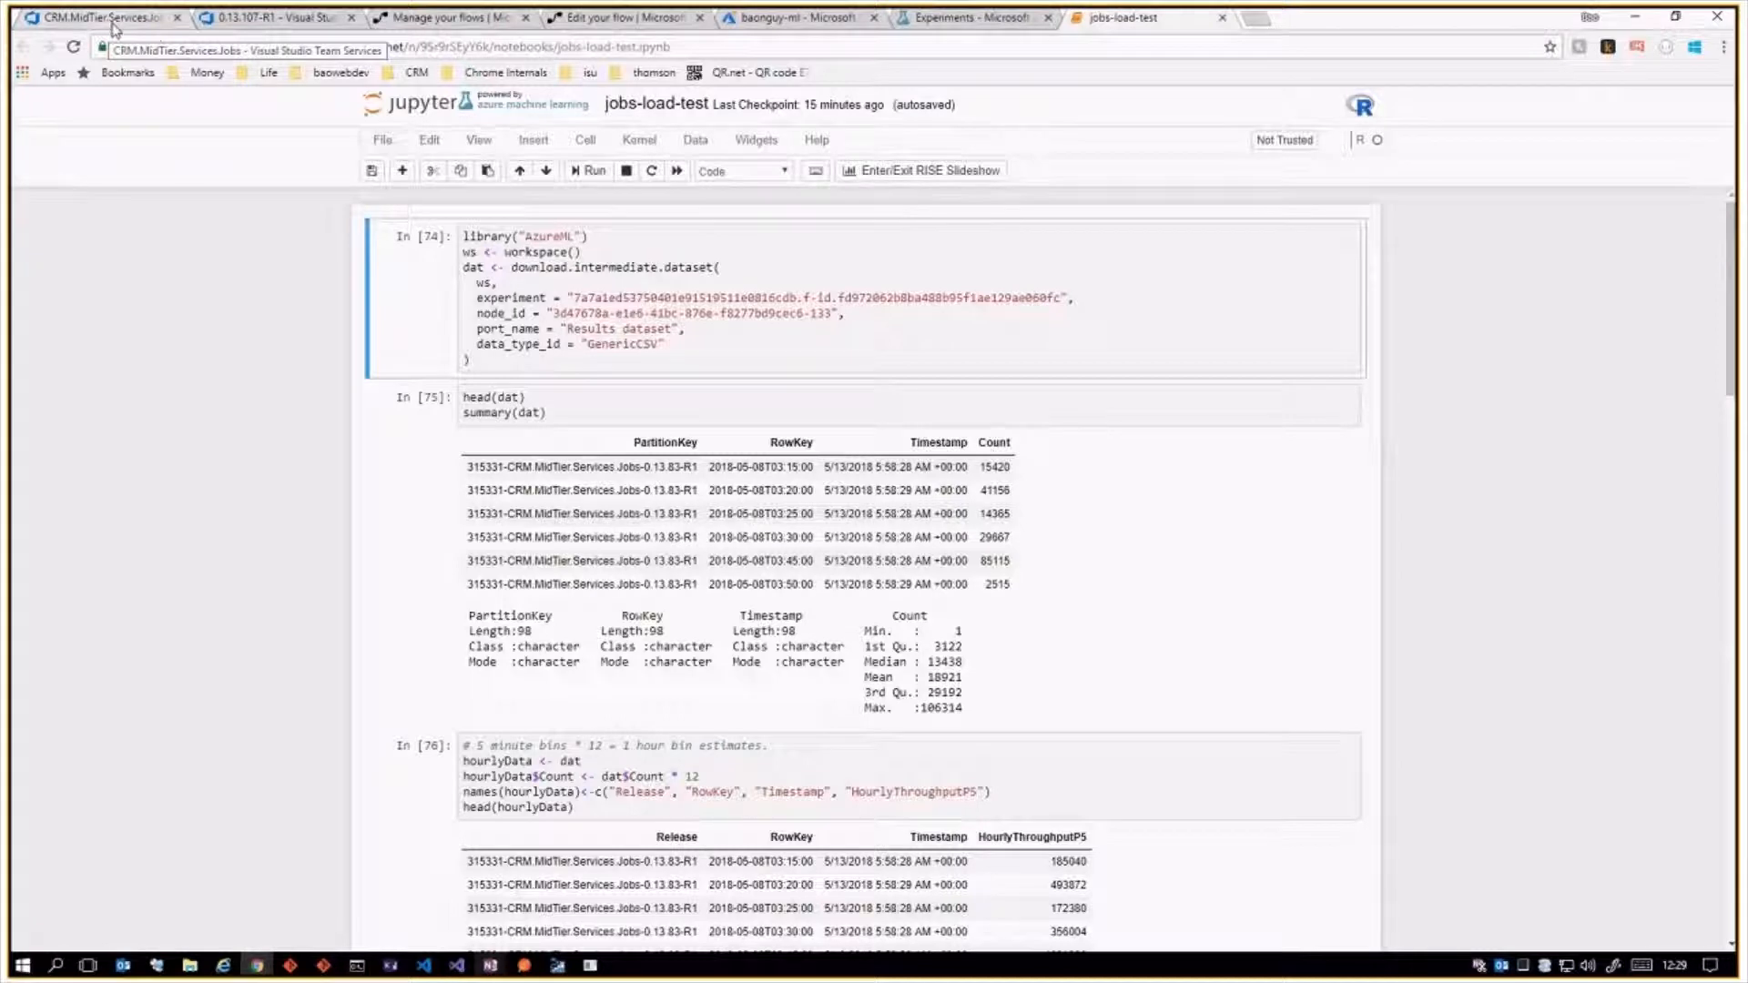
Run all cells of the jobs-load-test notebook and view the Hourly Throughput P5 plot by release.
{"action": "left_click", "coordinate": [115, 30]}
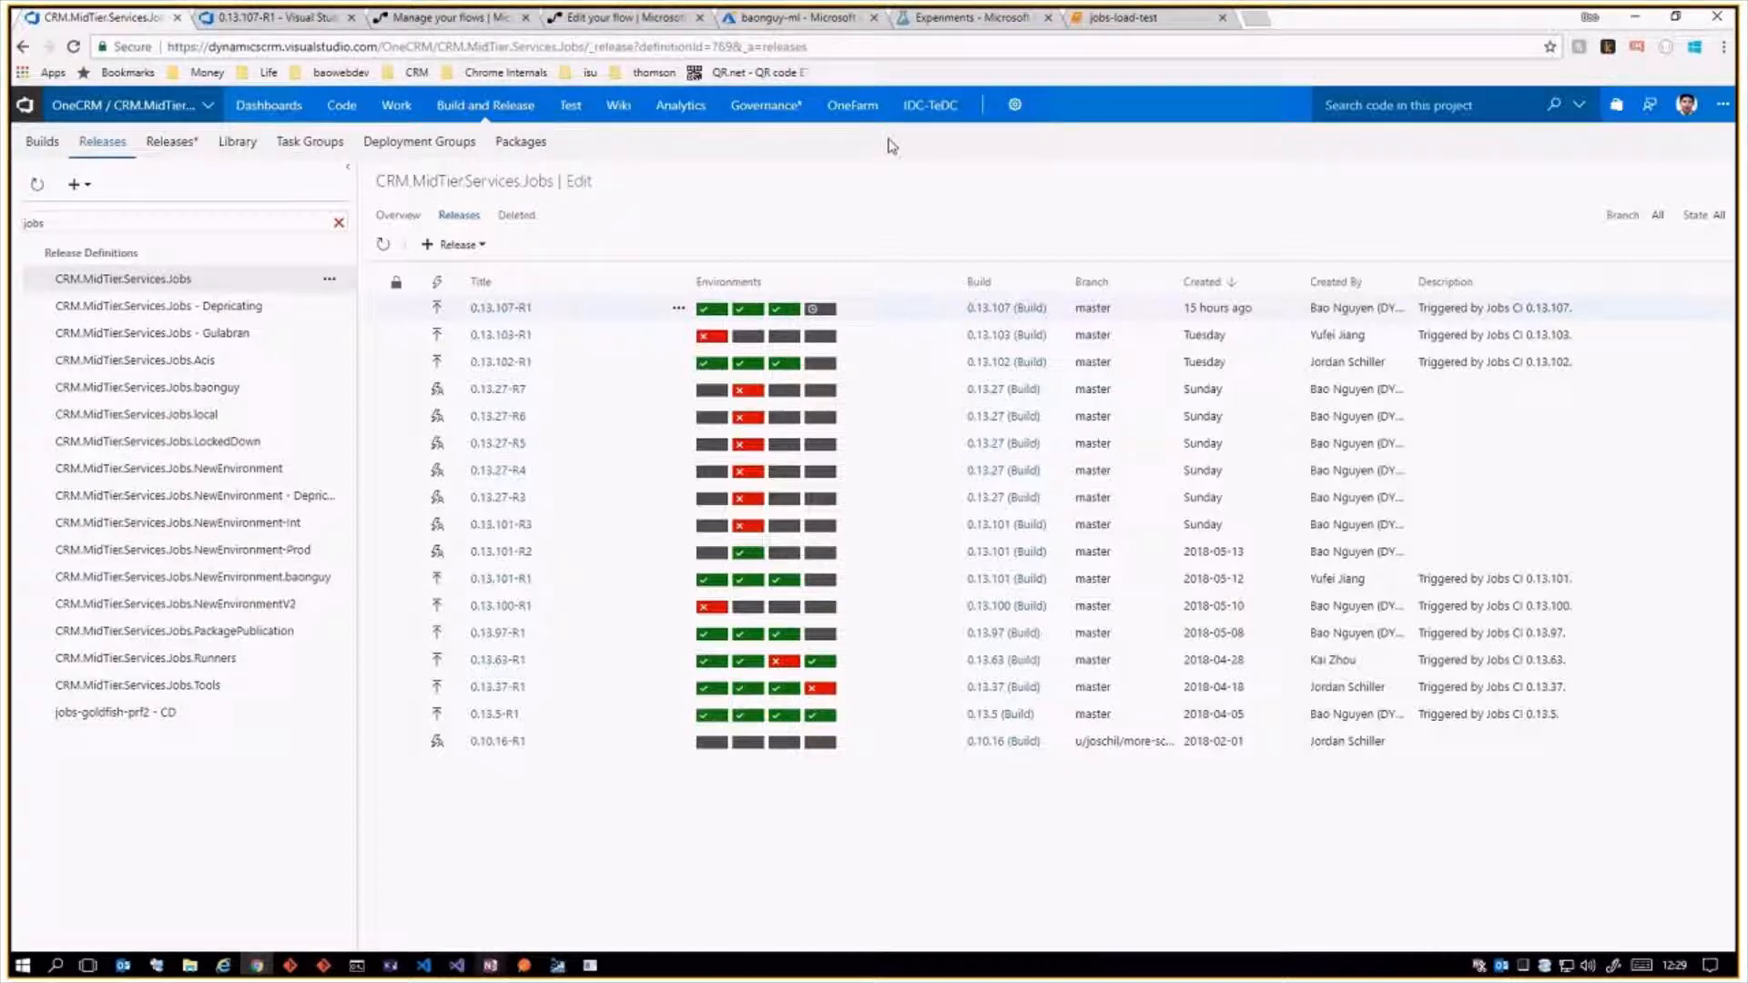
{"action": "left_click", "coordinate": [1136, 26]}
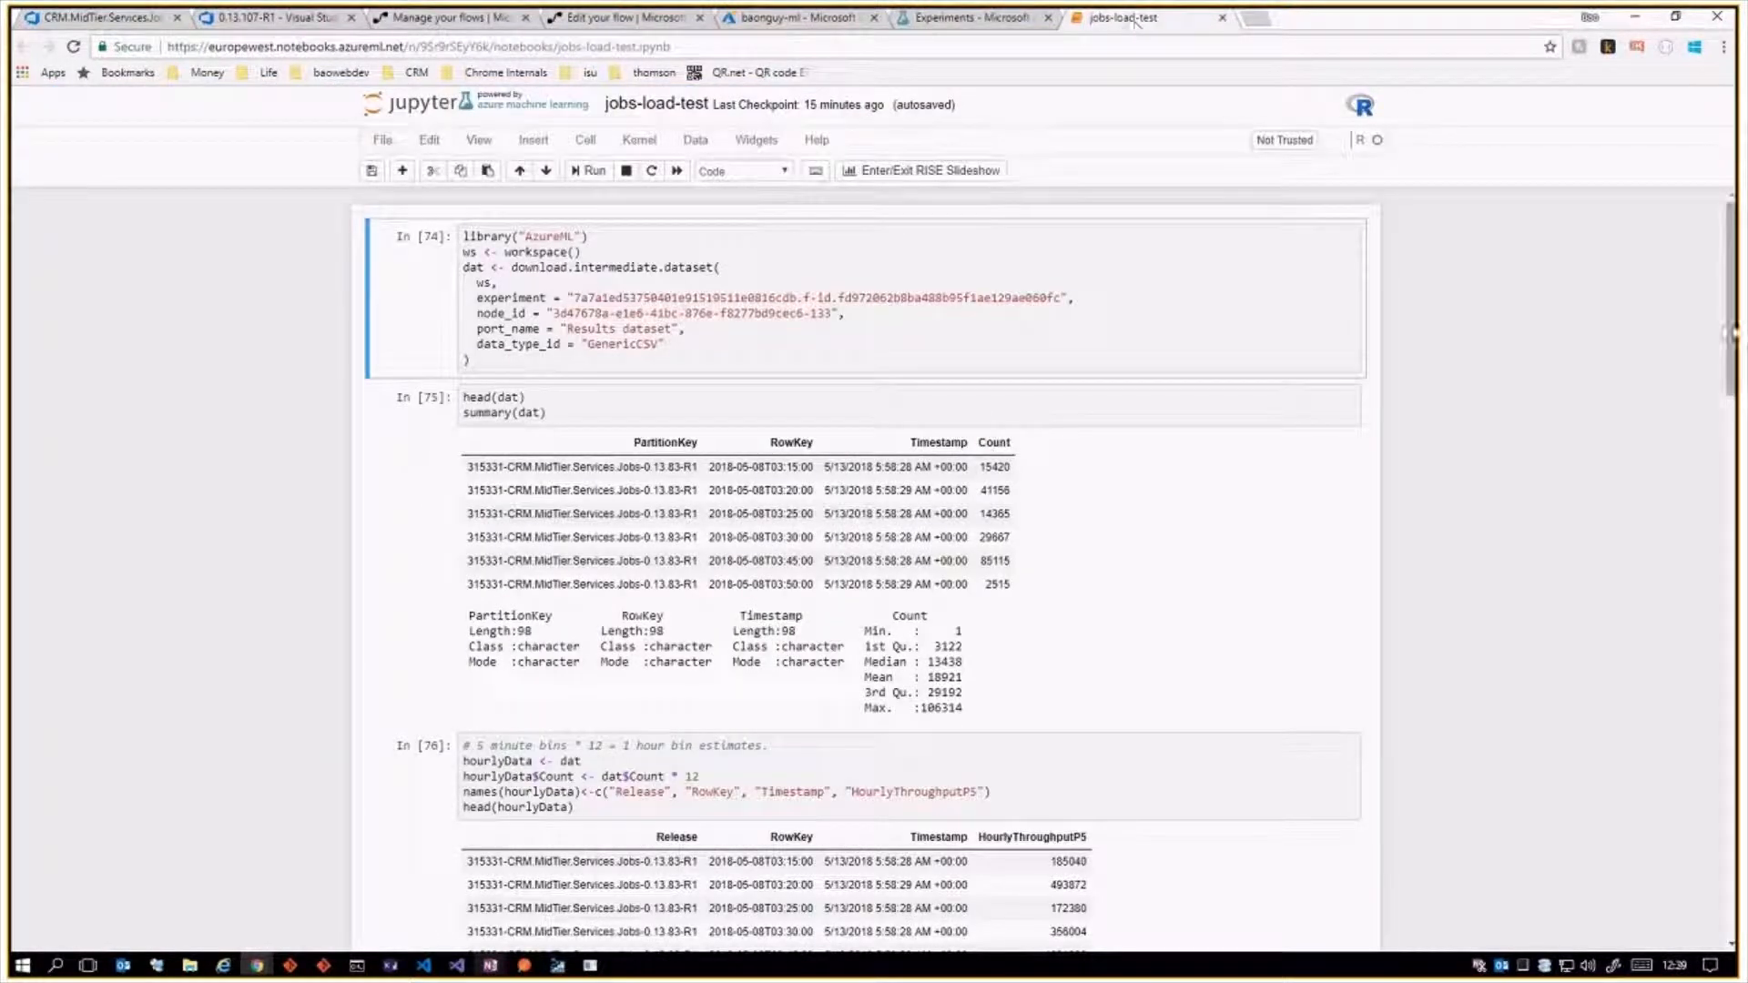
{"action": "left_click_drag", "start_coordinate": [1733, 332], "coordinate": [1732, 874]}
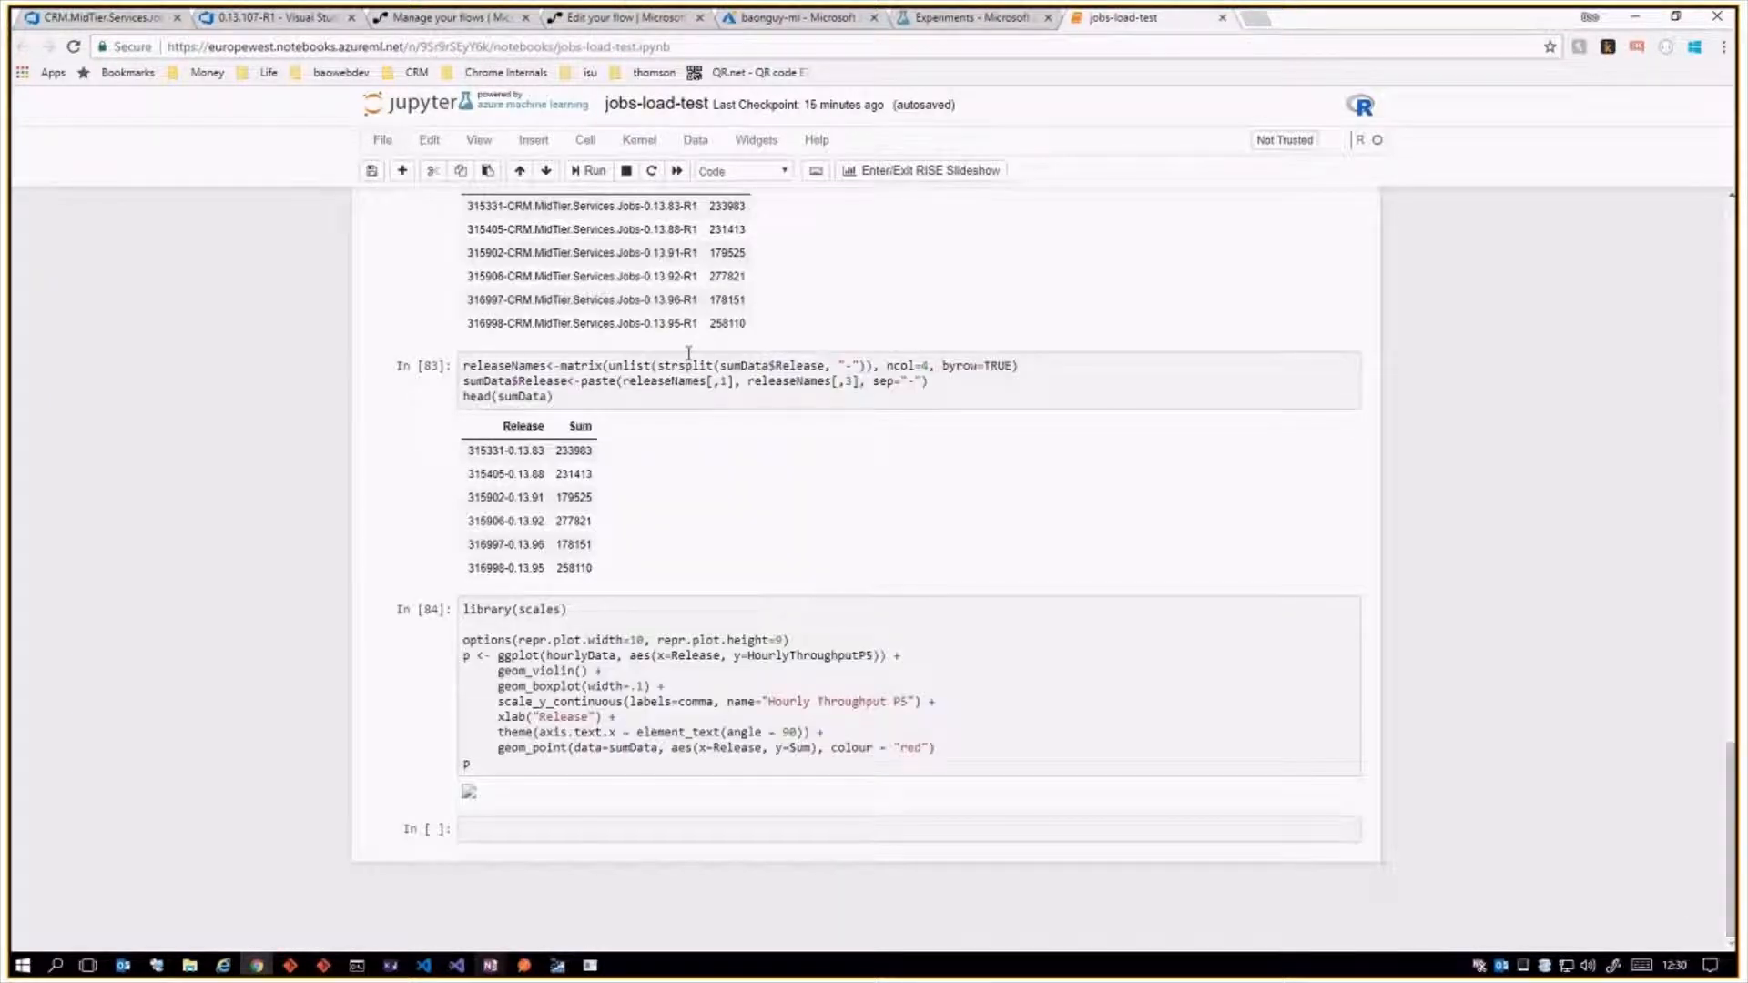
{"action": "left_click", "coordinate": [586, 139]}
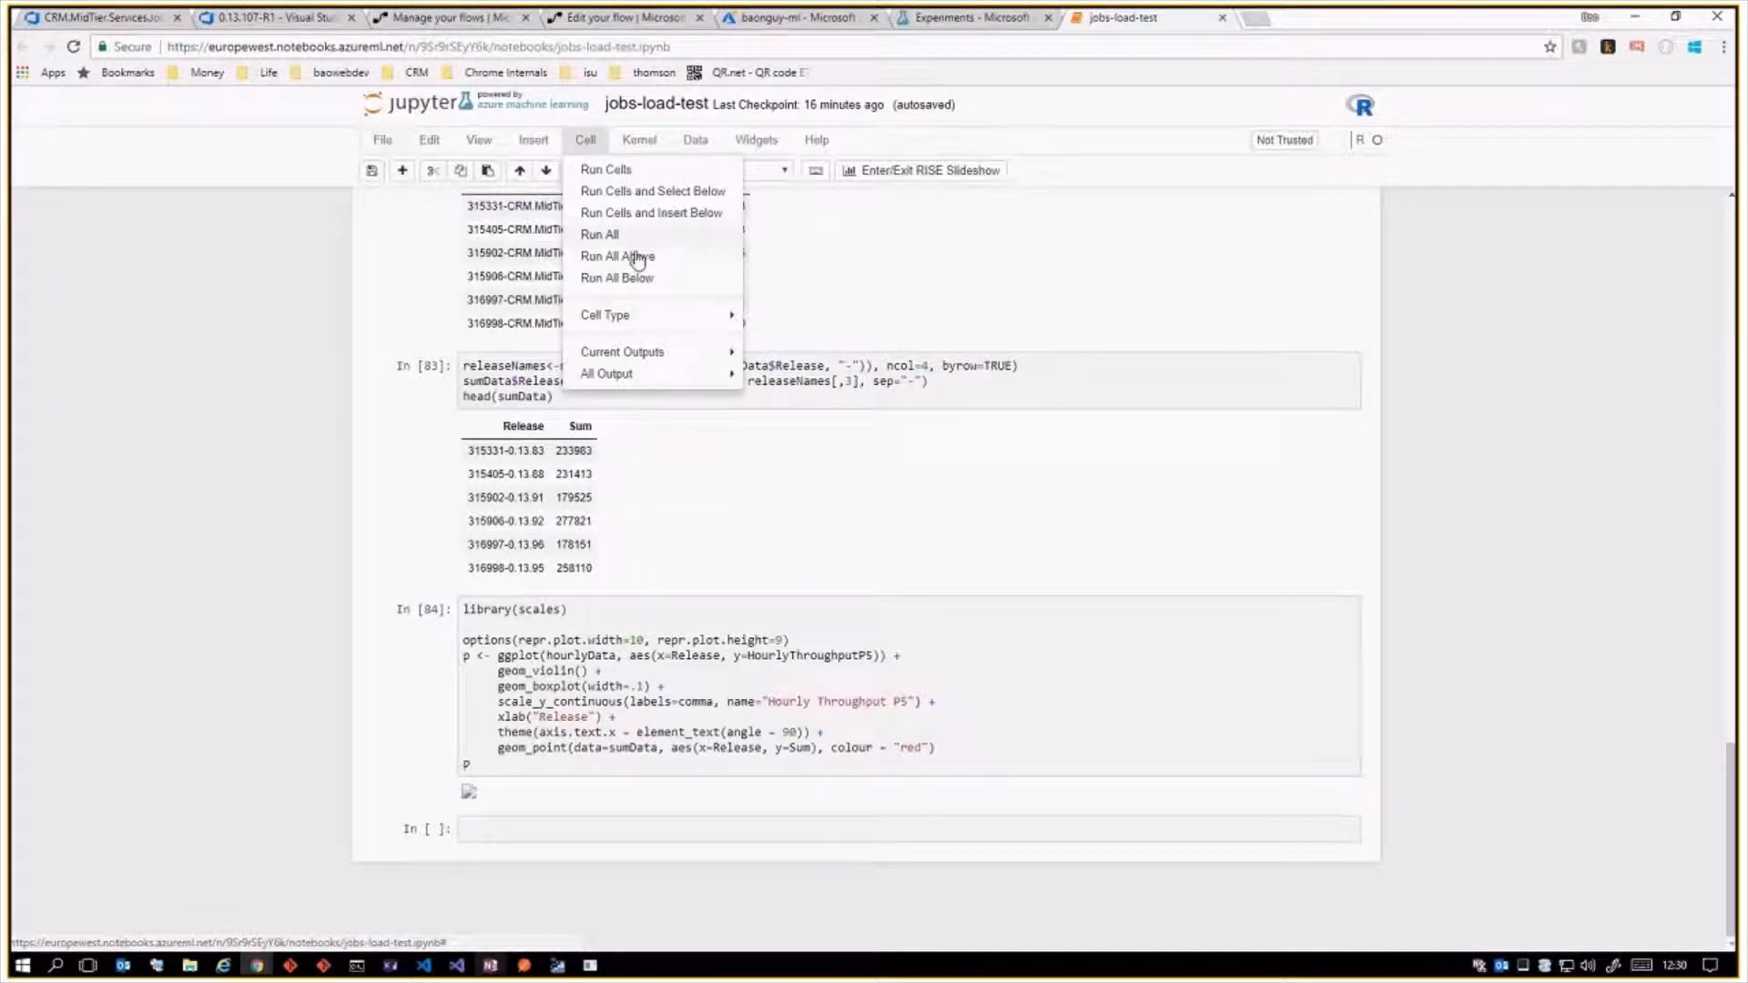
{"action": "left_click", "coordinate": [610, 232]}
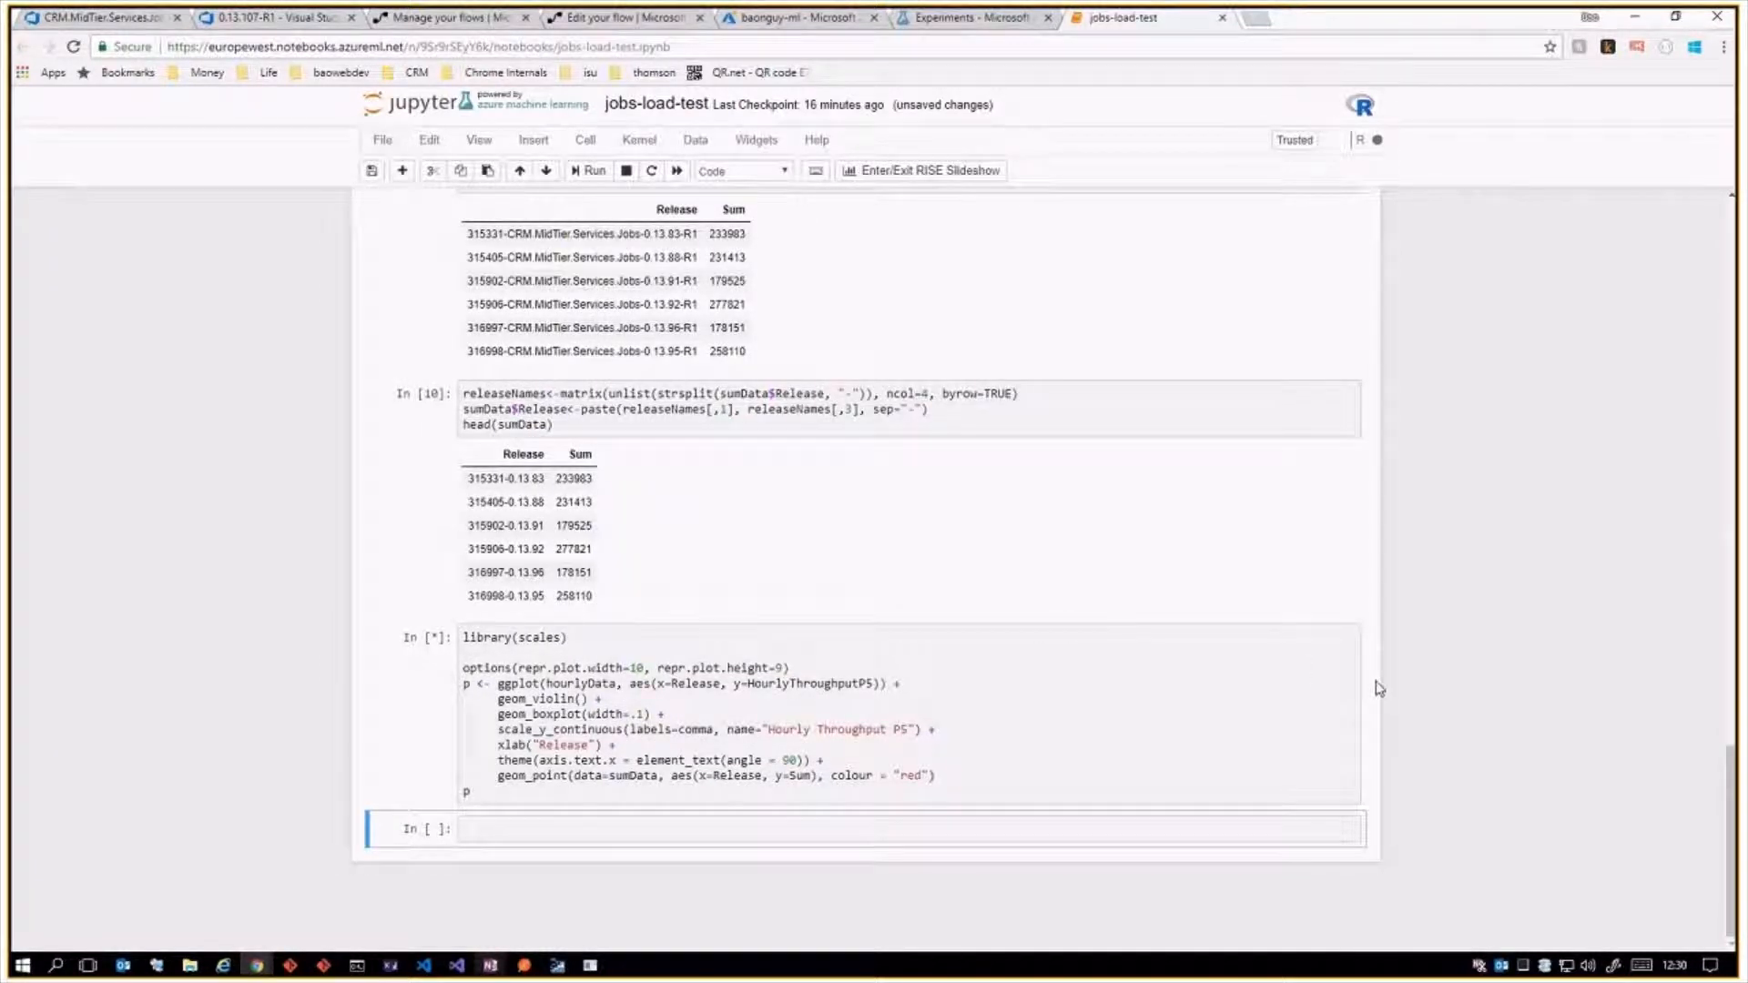
{"action": "scroll", "coordinate": [1379, 690], "scroll_direction": "down", "scroll_amount": 7}
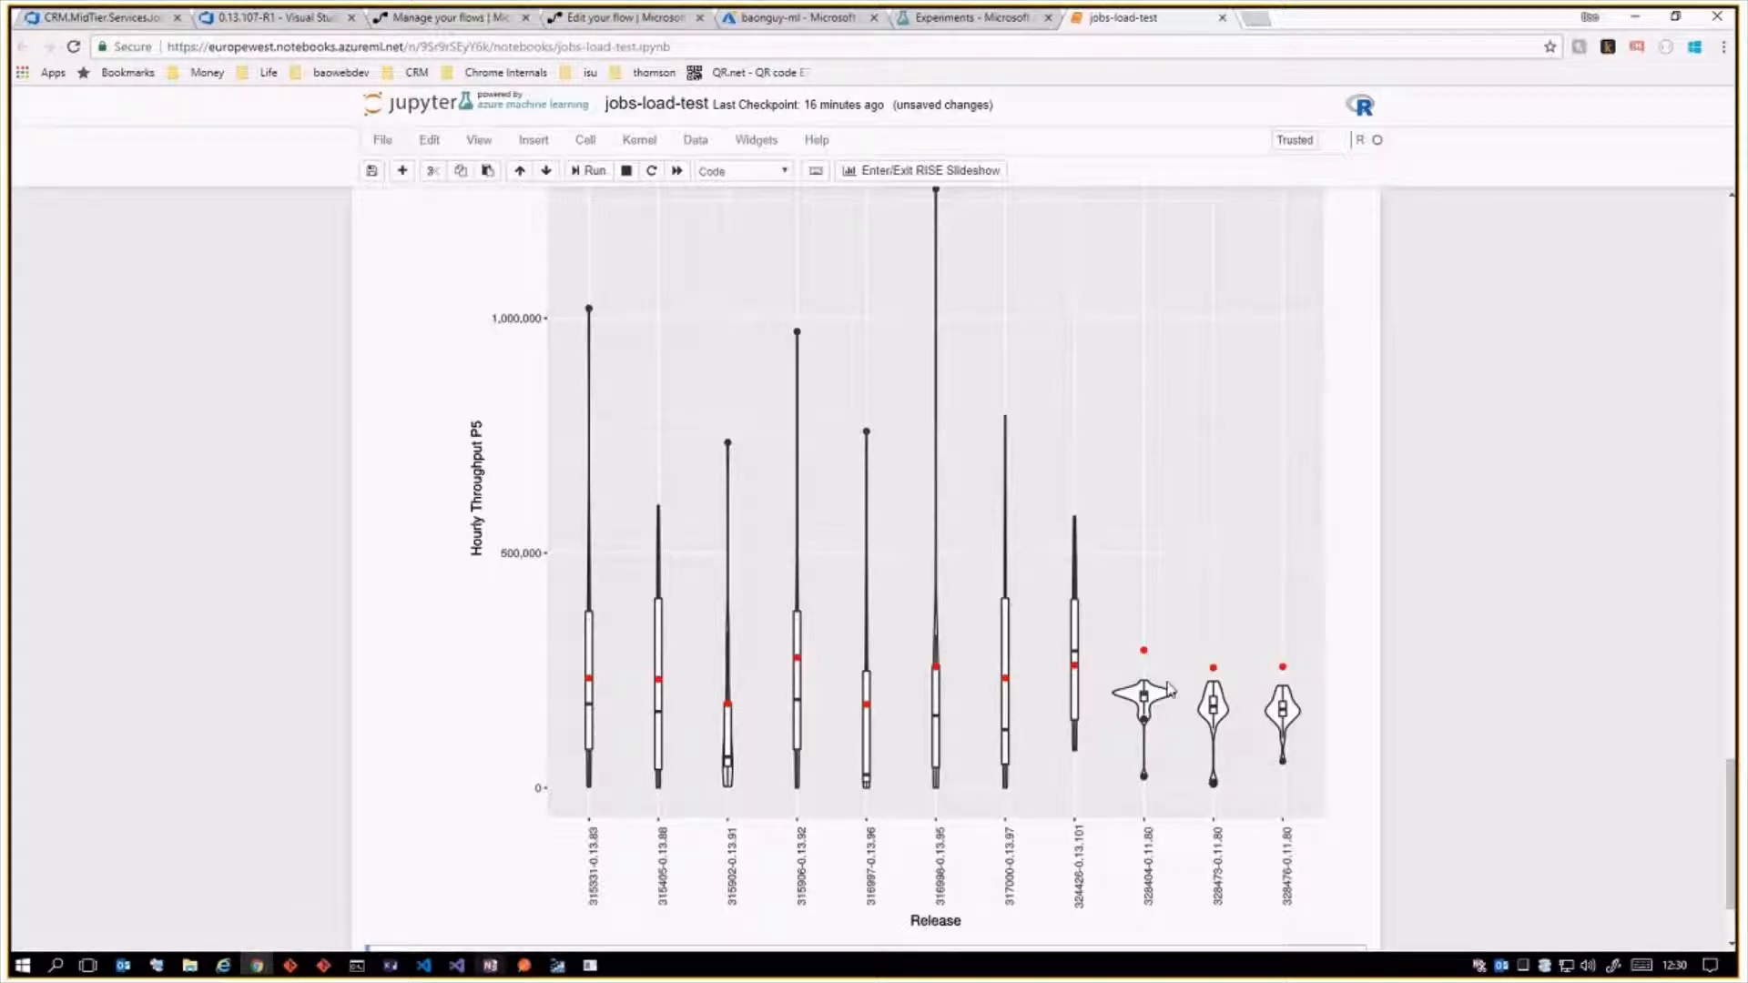
{"action": "scroll", "coordinate": [1112, 685], "scroll_direction": "up", "scroll_amount": 1}
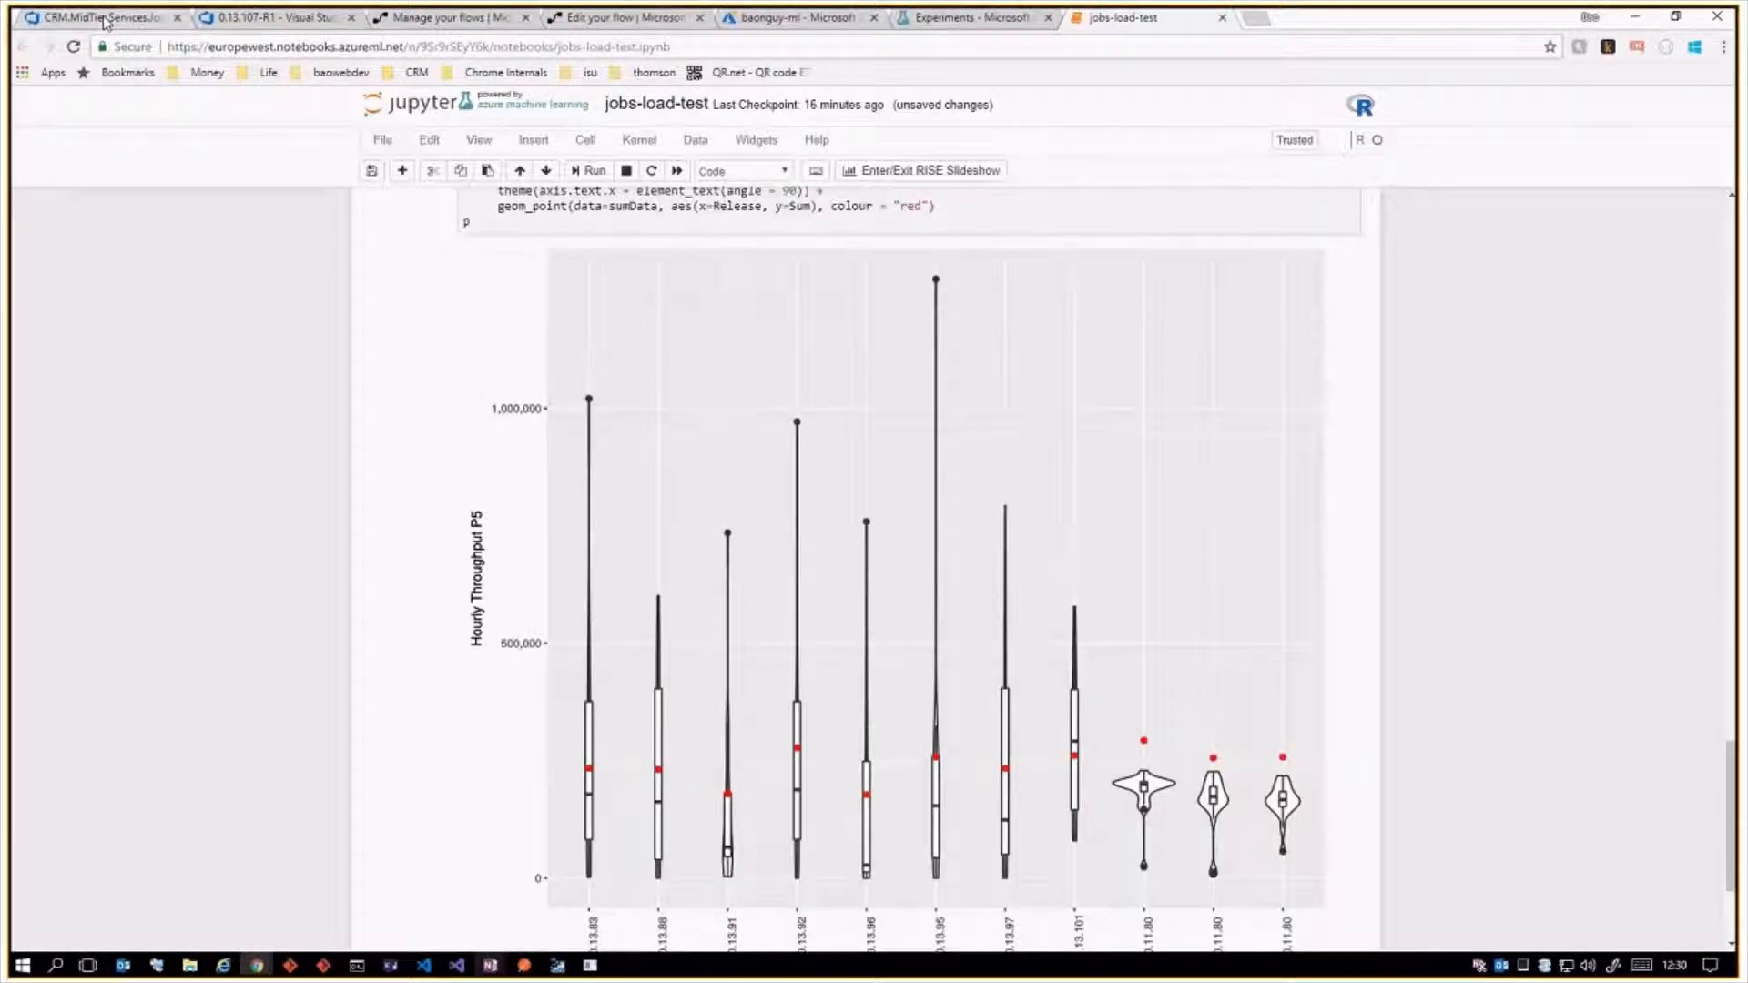
Open release 0.13.107-R1 of CRM.MidTier.Services.Jobs and examine the Save Perf Results log of its prf environment.
{"action": "left_click", "coordinate": [146, 25]}
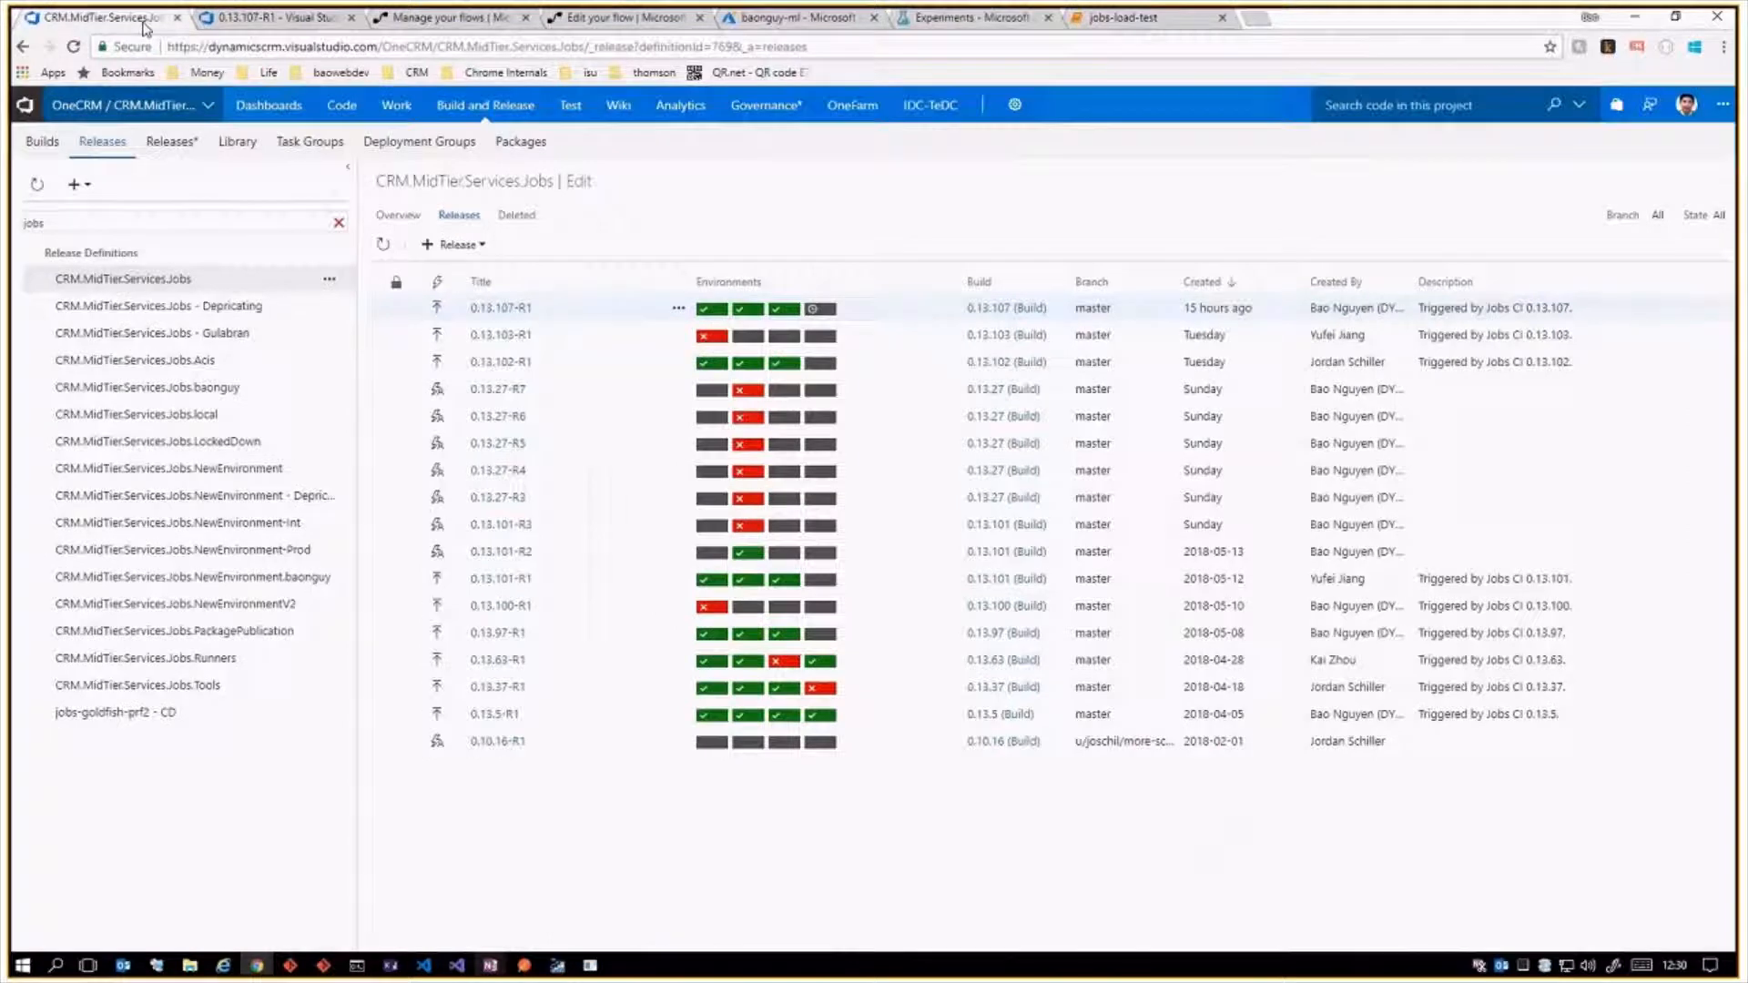
{"action": "left_click", "coordinate": [510, 313]}
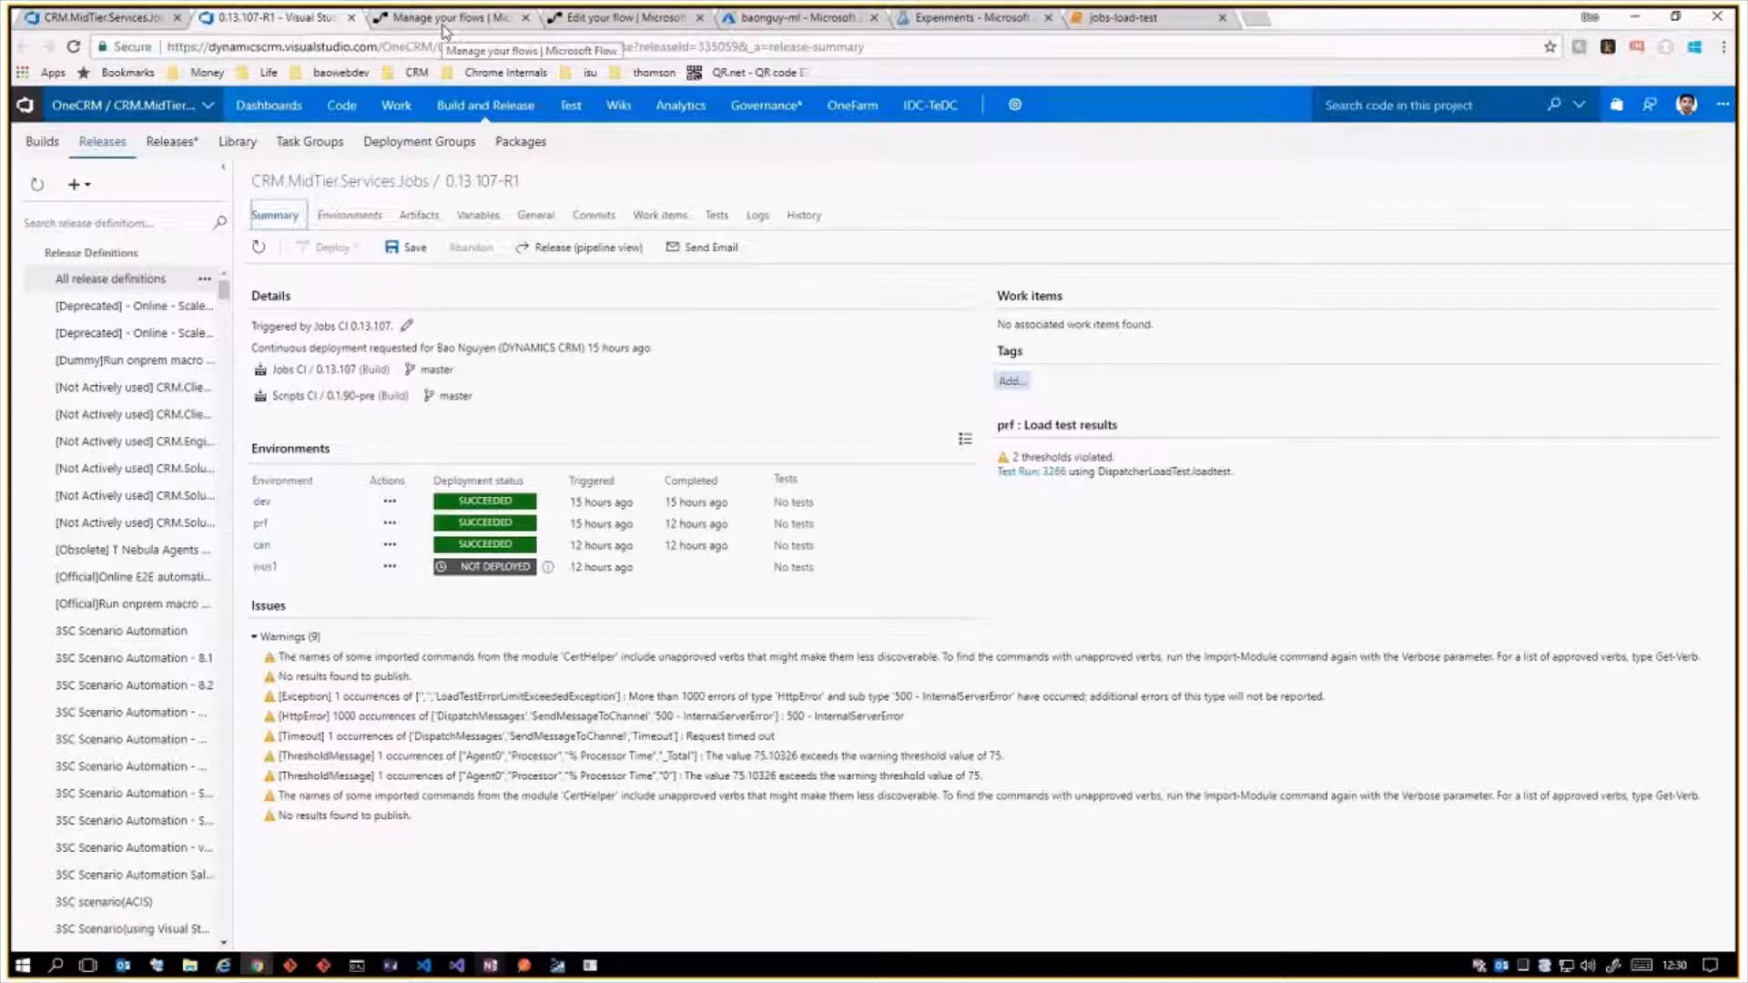
{"action": "left_click", "coordinate": [760, 217]}
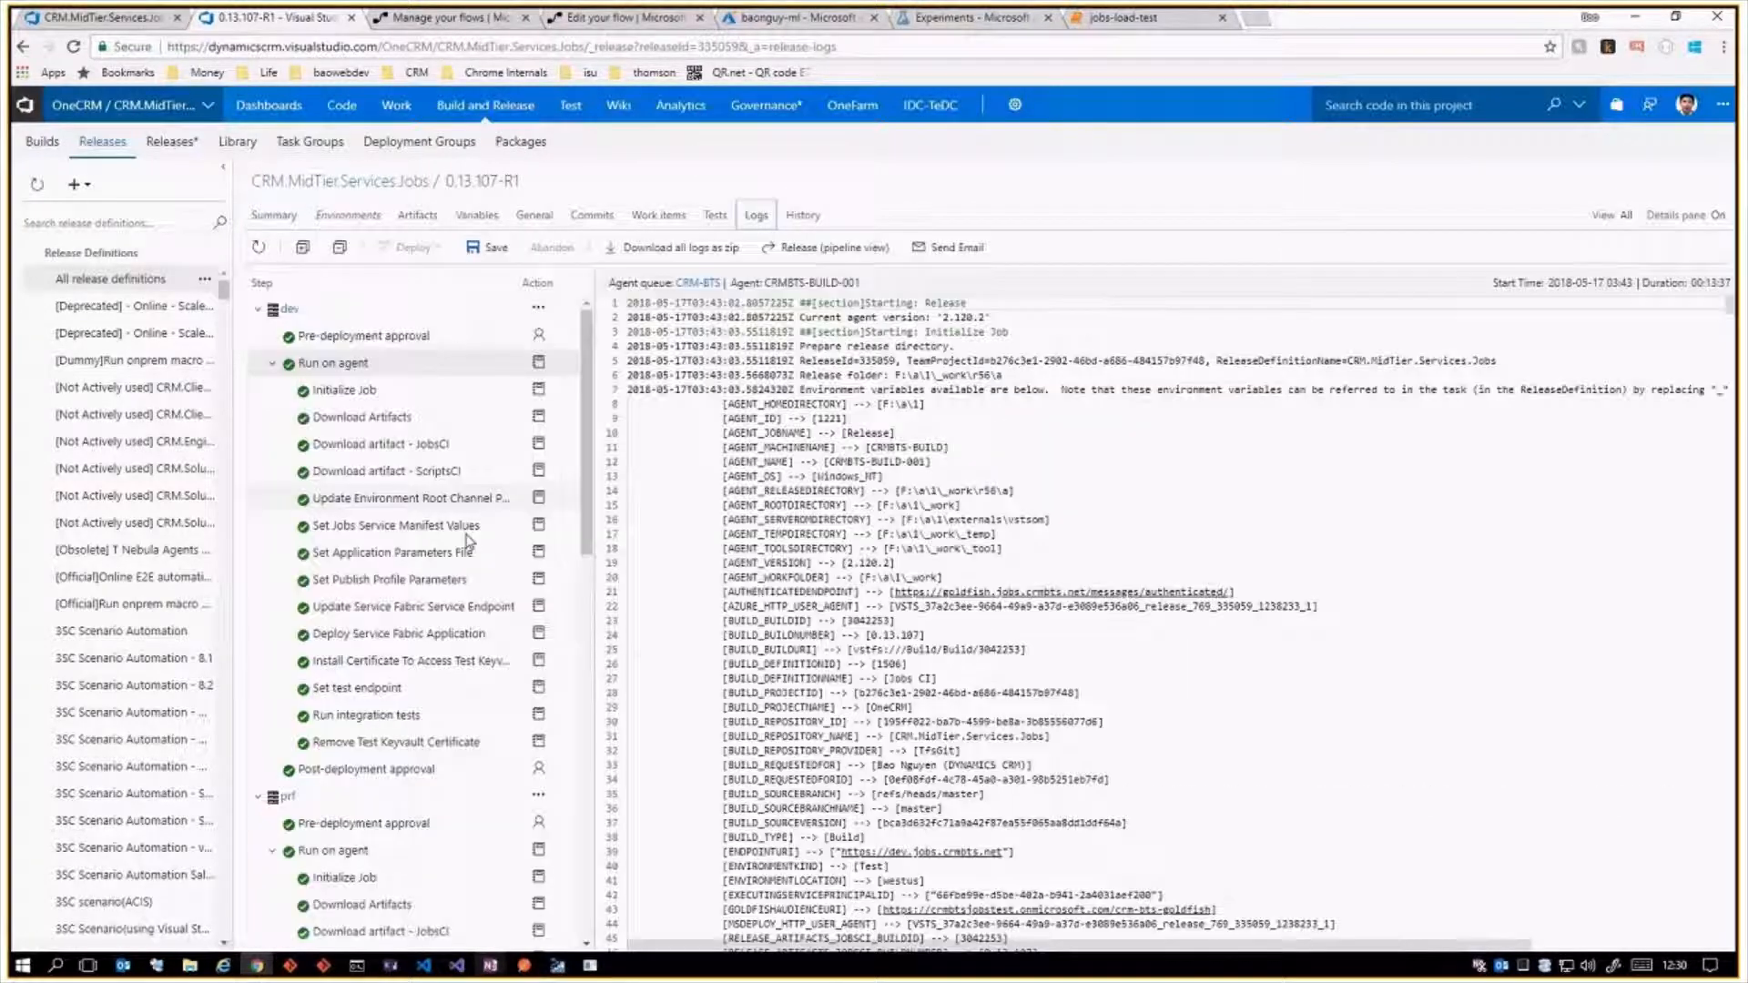
{"action": "scroll", "coordinate": [473, 711], "scroll_direction": "down", "scroll_amount": 3}
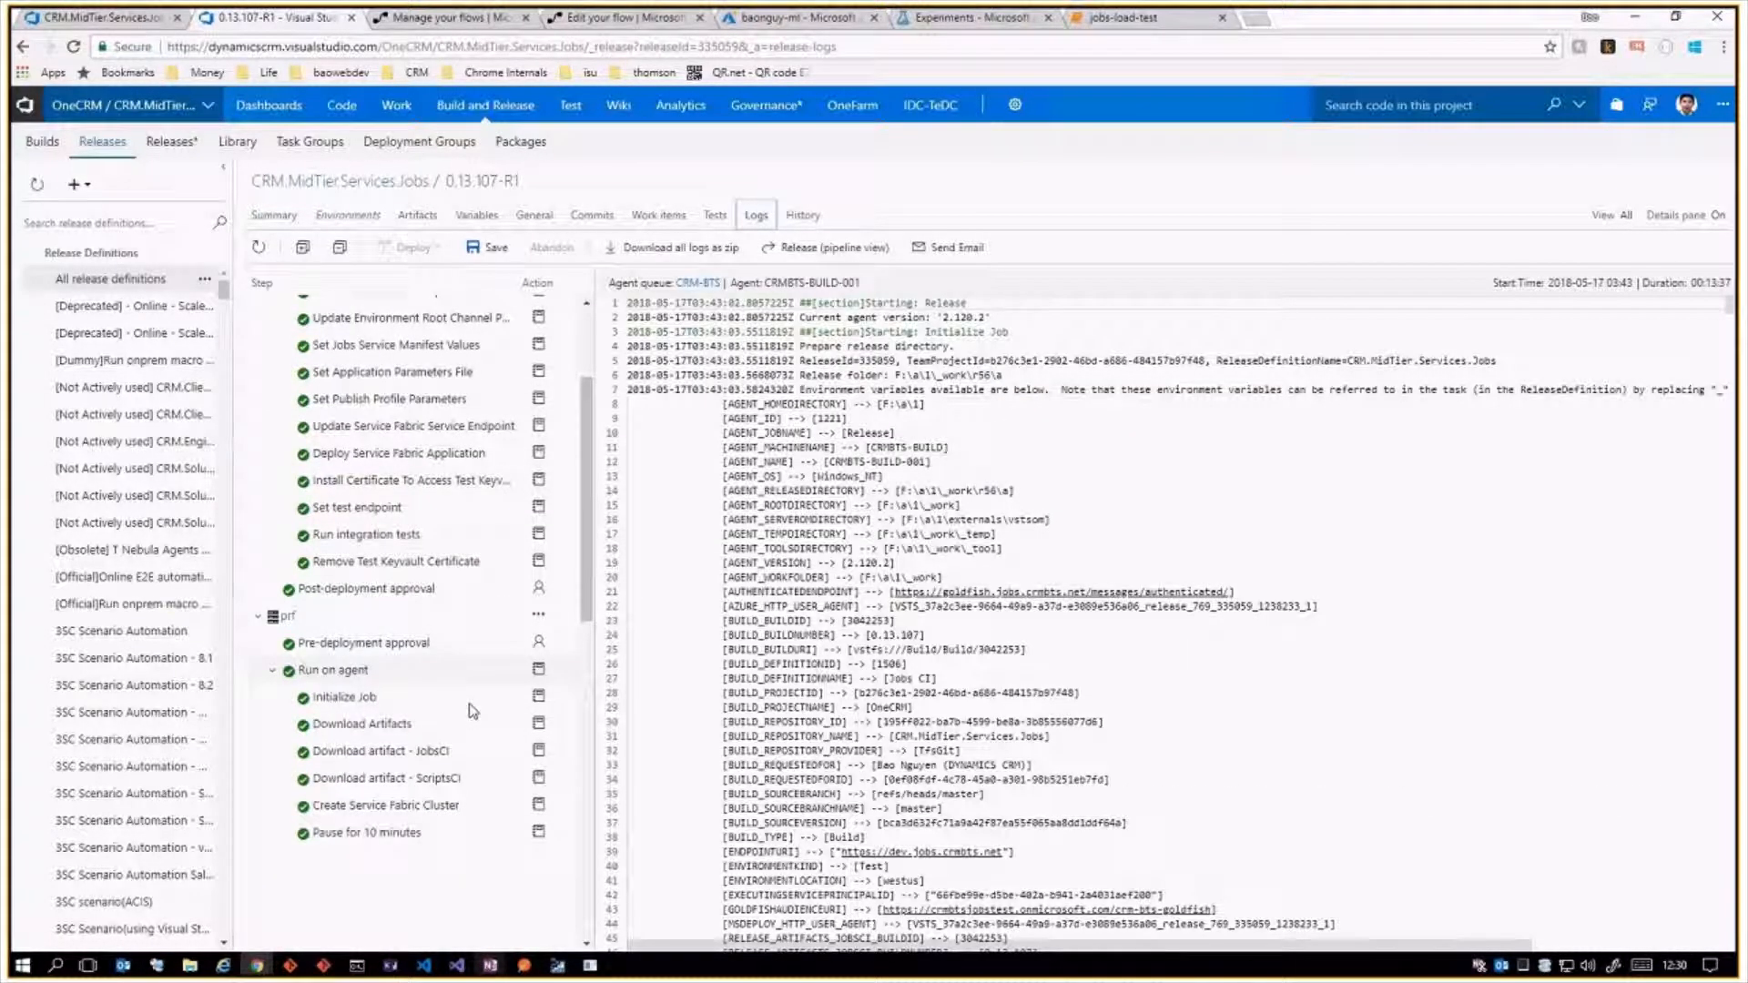
{"action": "scroll", "coordinate": [400, 774], "scroll_direction": "down", "scroll_amount": 5}
{"action": "scroll", "coordinate": [398, 774], "scroll_direction": "up", "scroll_amount": 1}
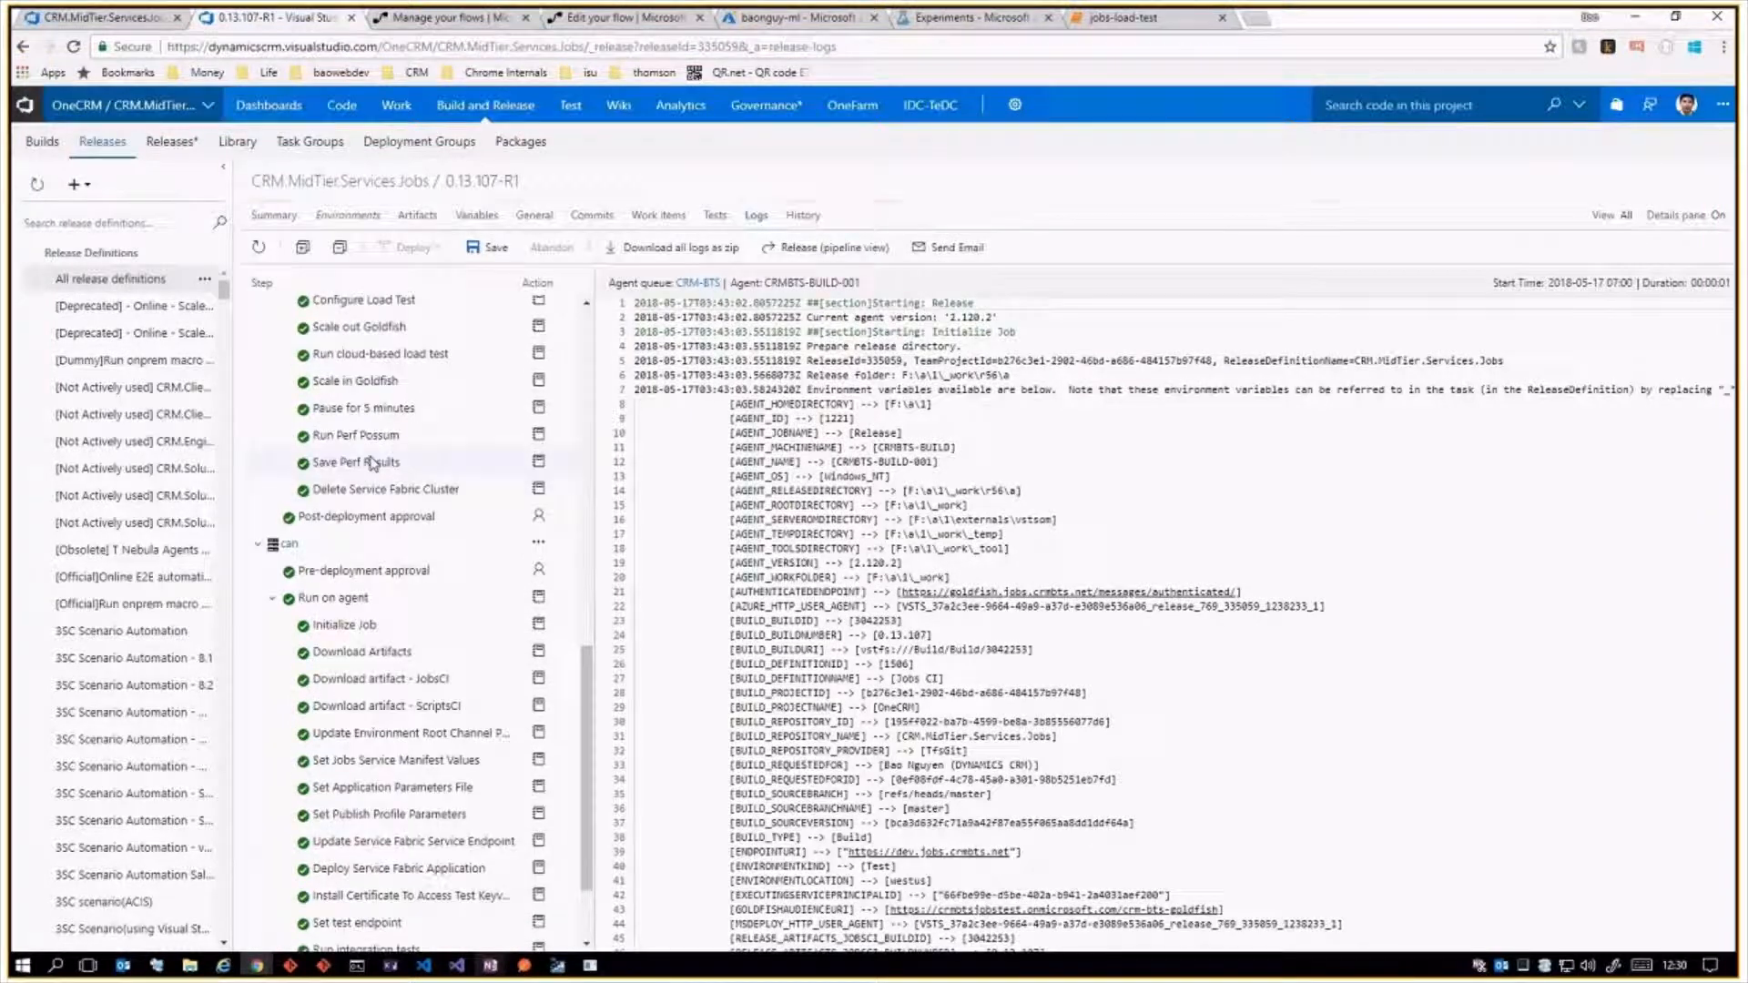
{"action": "left_click", "coordinate": [378, 462]}
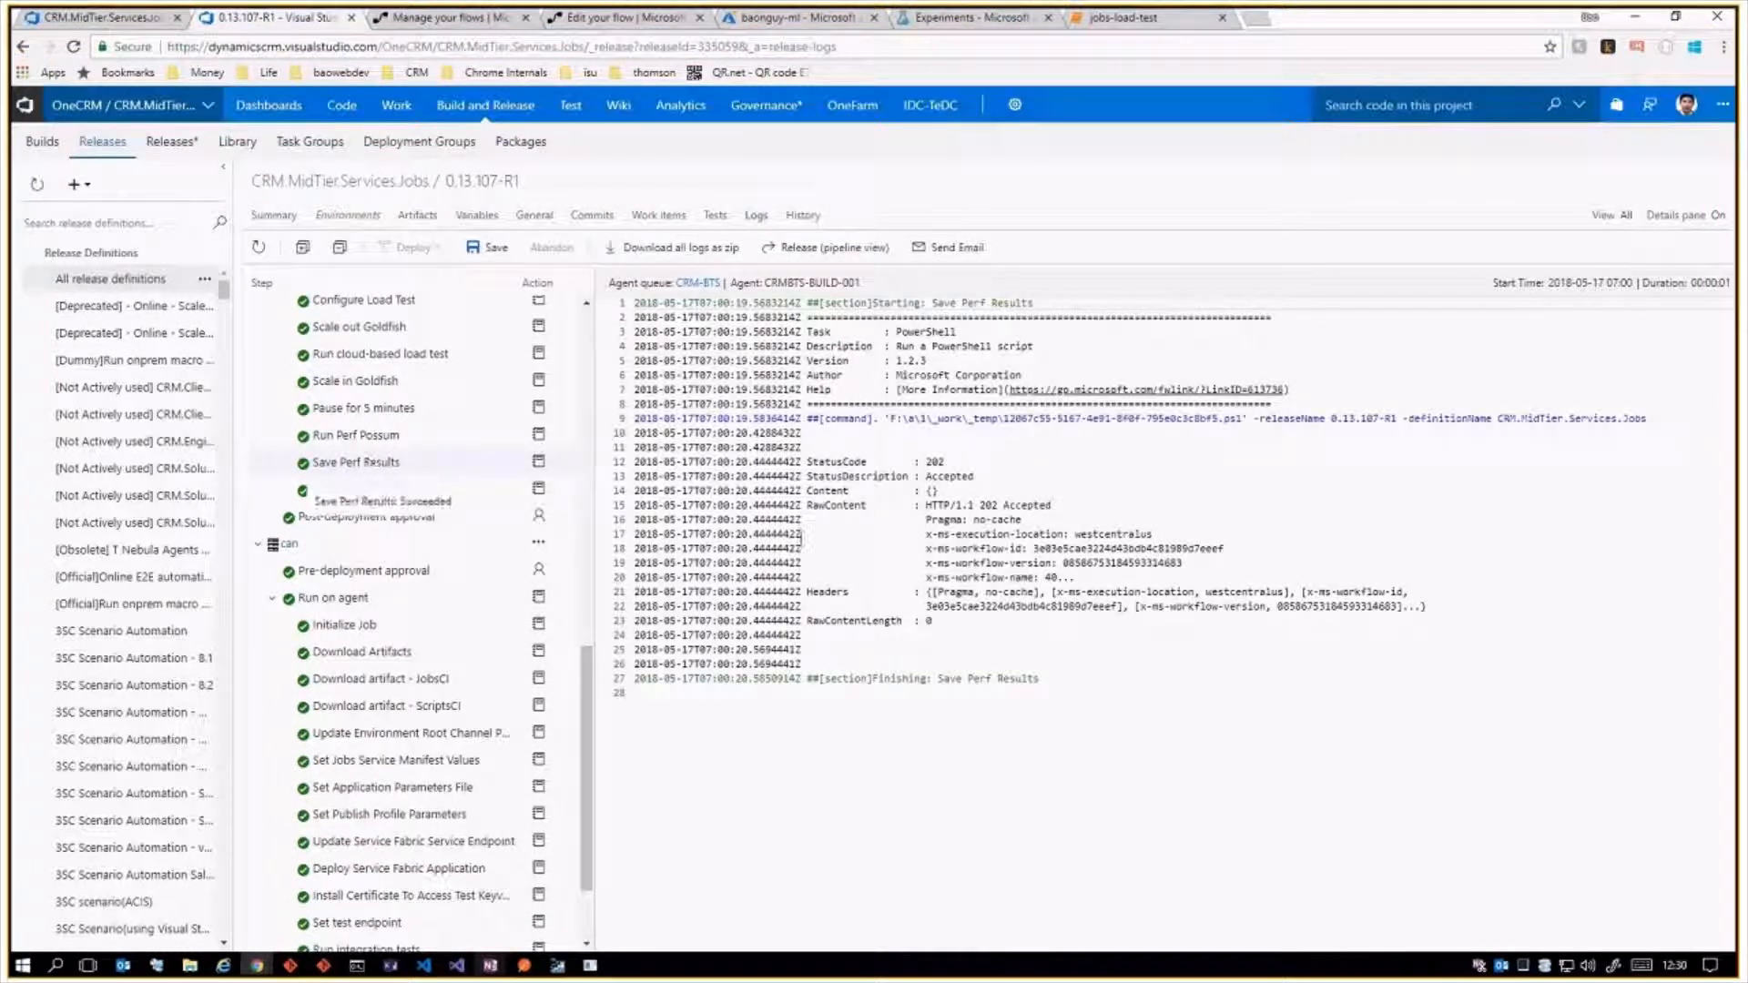
{"action": "scroll", "coordinate": [373, 468], "scroll_direction": "up", "scroll_amount": 3}
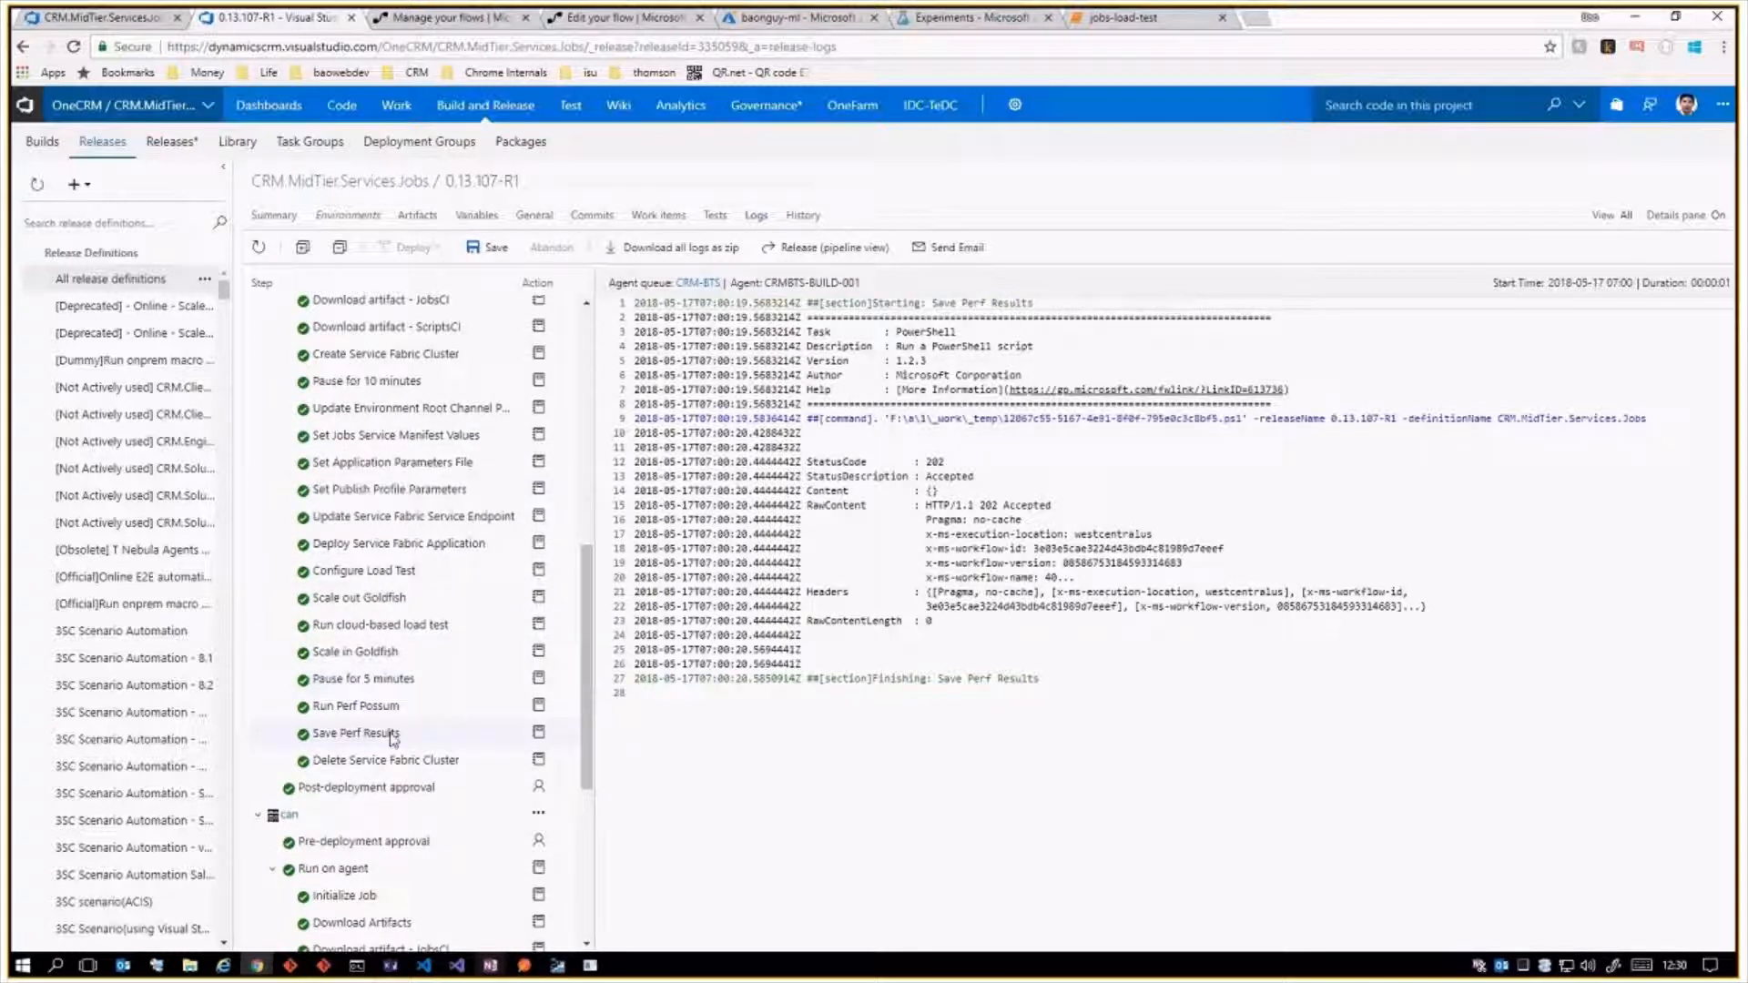
View the Jobs Load Test Results Adhoc flow, and check the start time in the release's Run cloud-based load test log.
{"action": "left_click", "coordinate": [477, 26]}
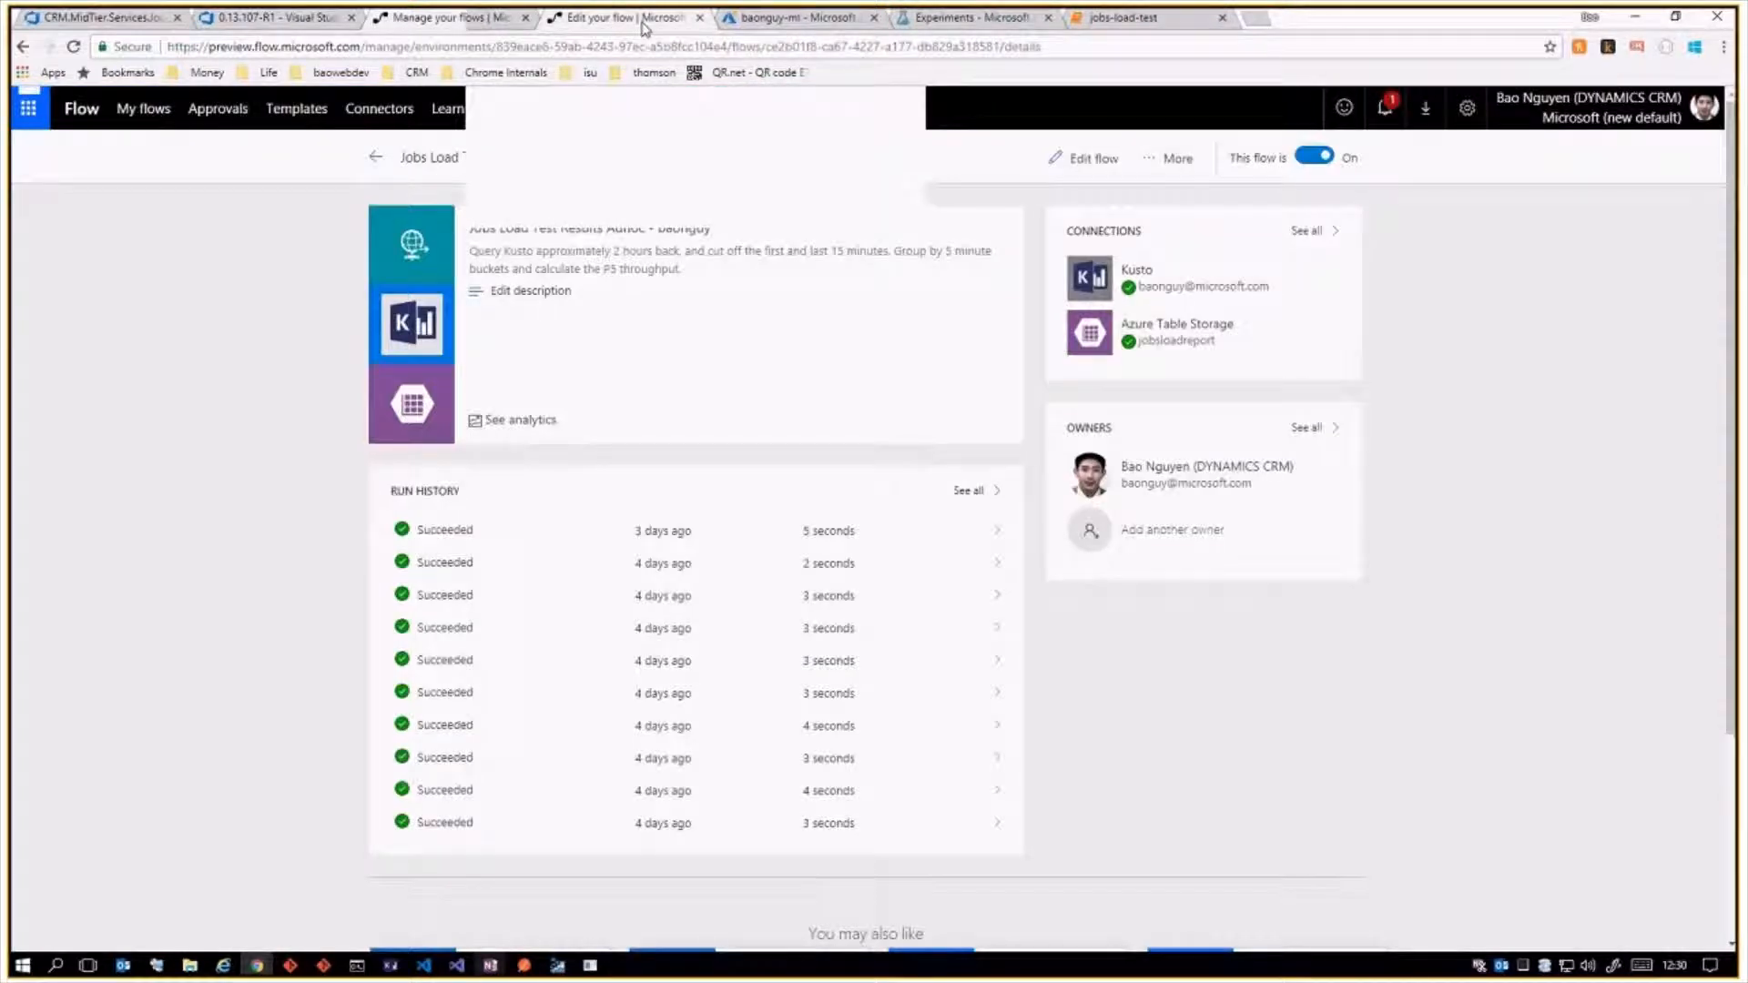
{"action": "left_click", "coordinate": [642, 23]}
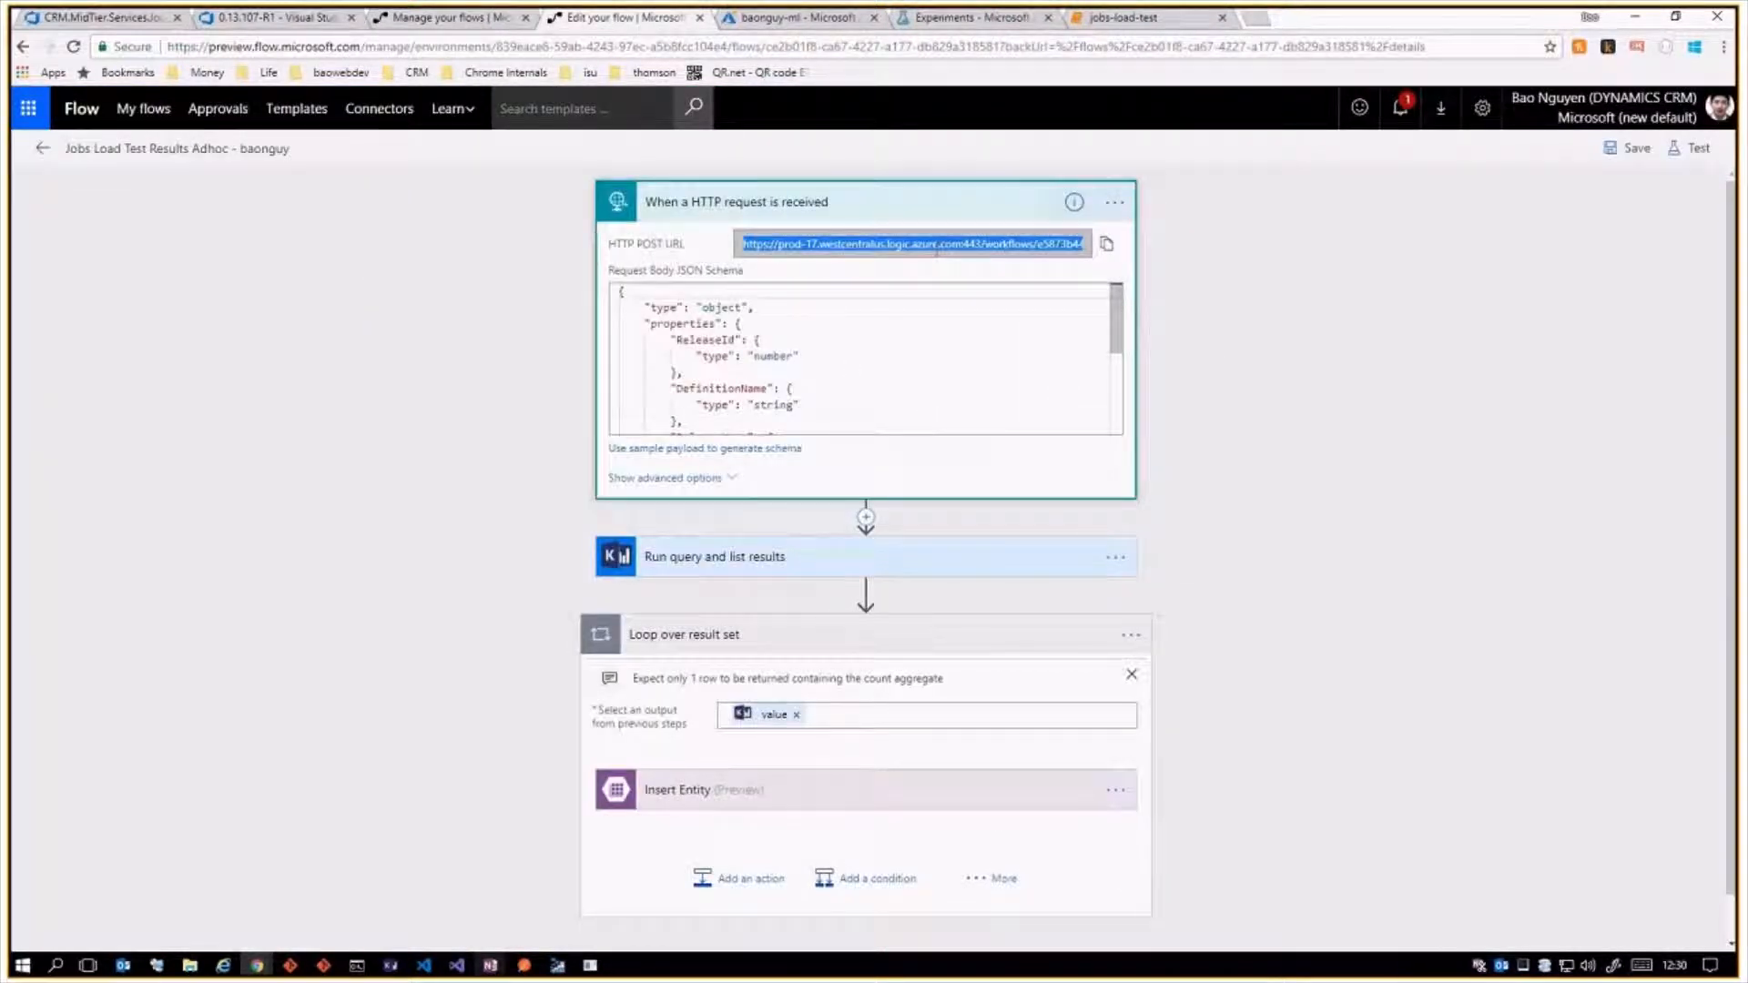
{"action": "left_click", "coordinate": [285, 22]}
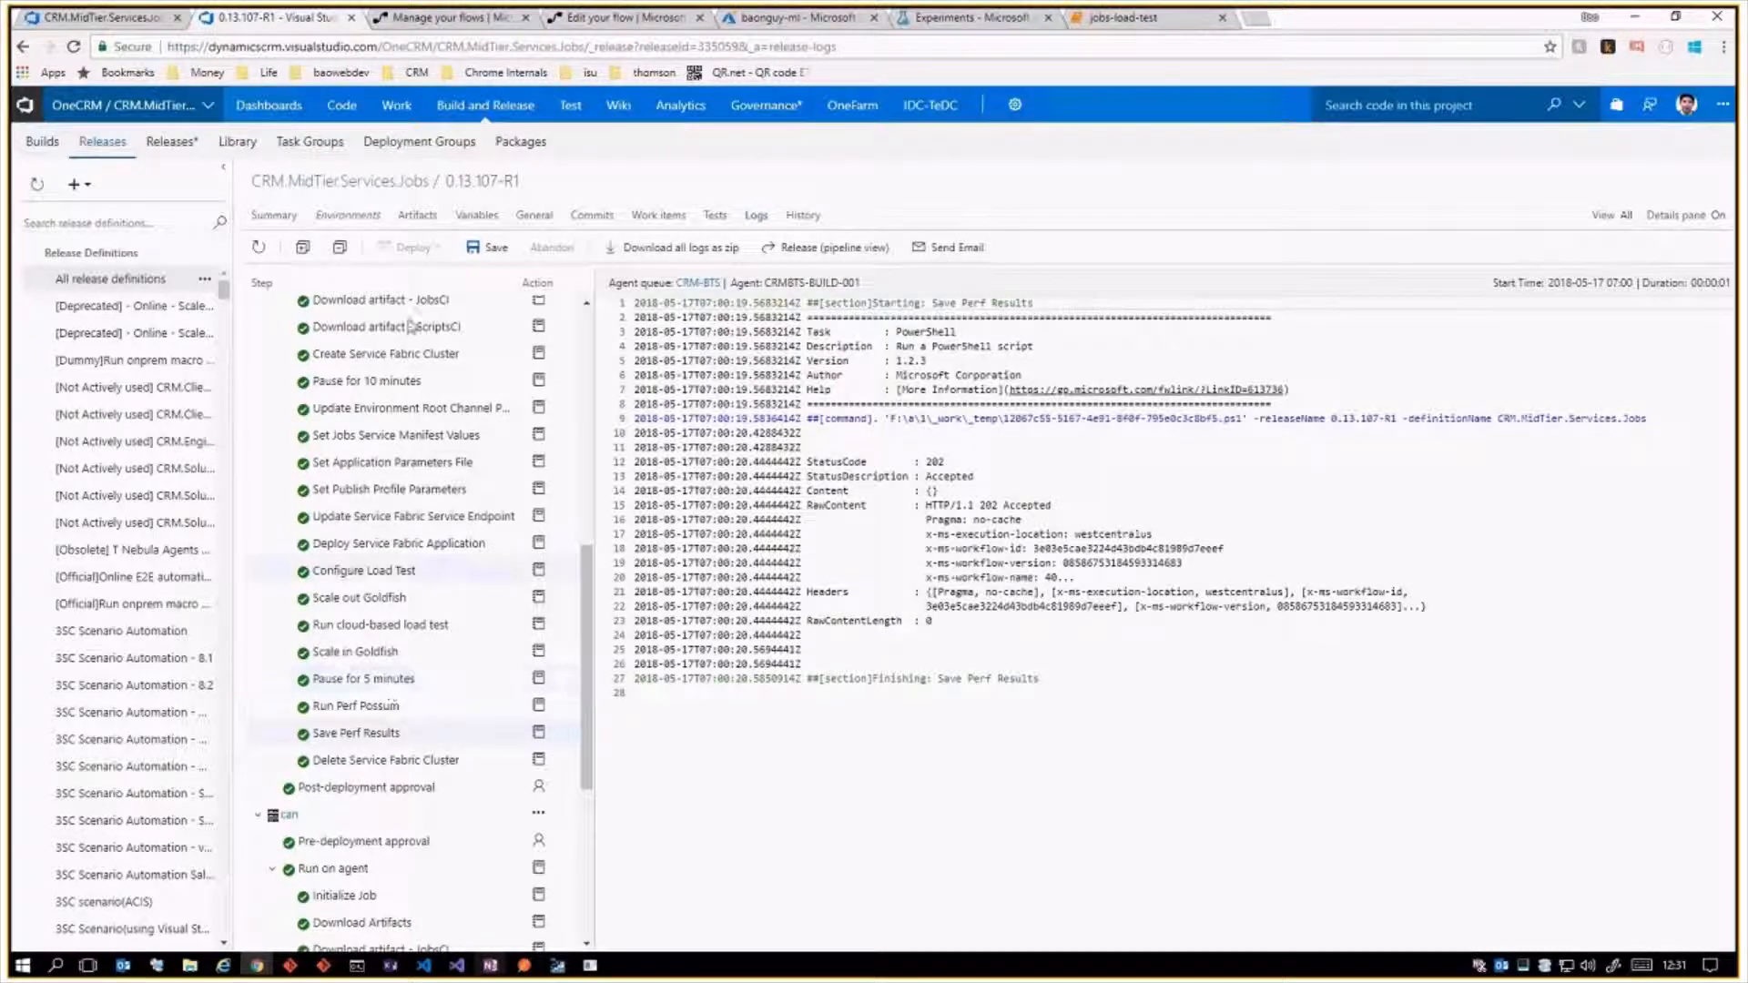
{"action": "scroll", "coordinate": [456, 391], "scroll_direction": "down", "scroll_amount": 6}
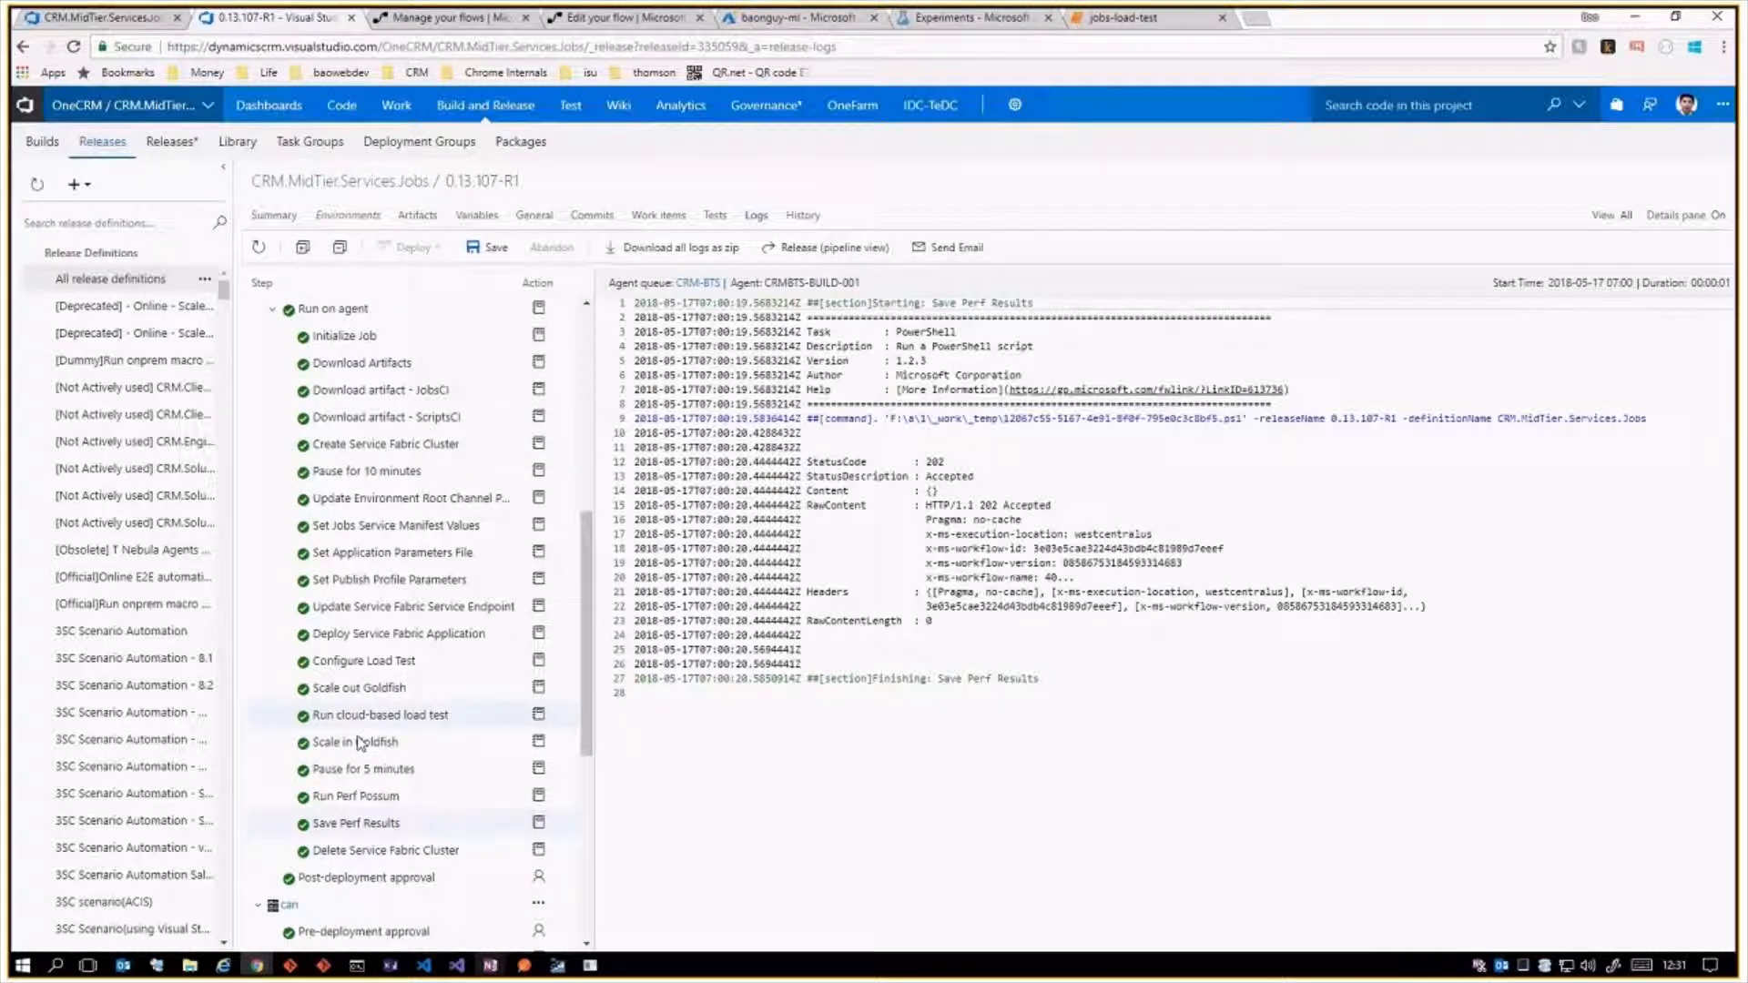
{"action": "left_click", "coordinate": [360, 721]}
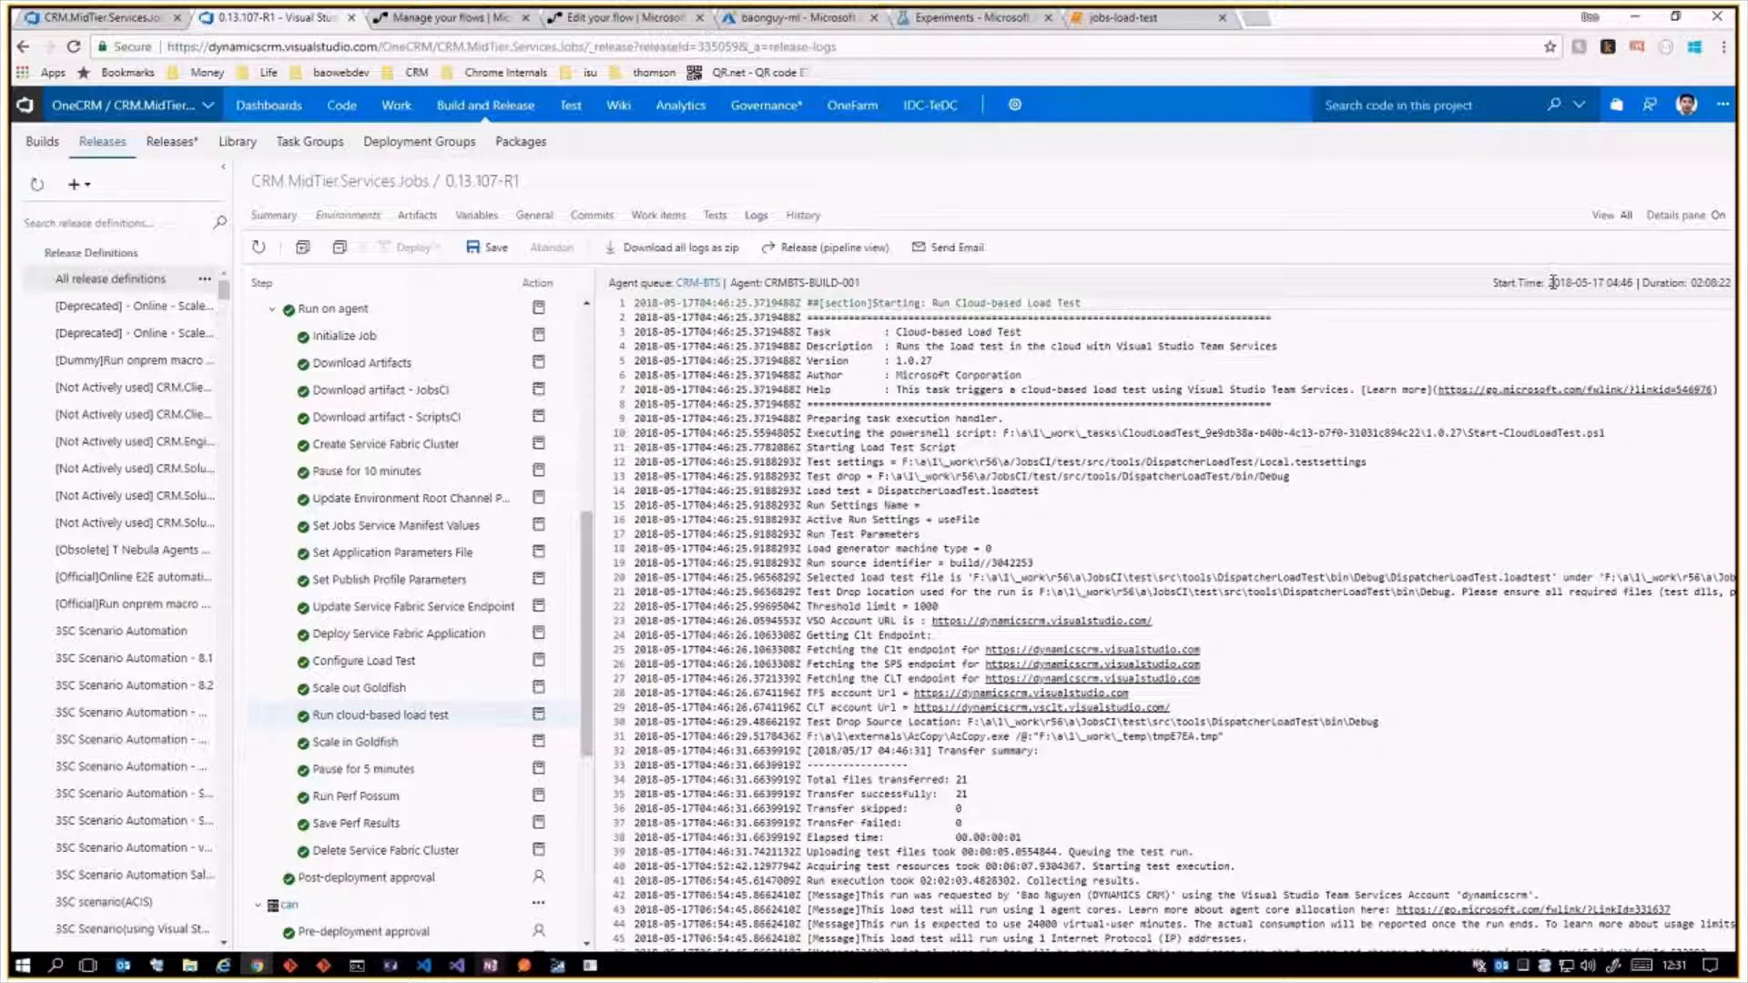
{"action": "left_click_drag", "start_coordinate": [1550, 282], "coordinate": [1632, 283]}
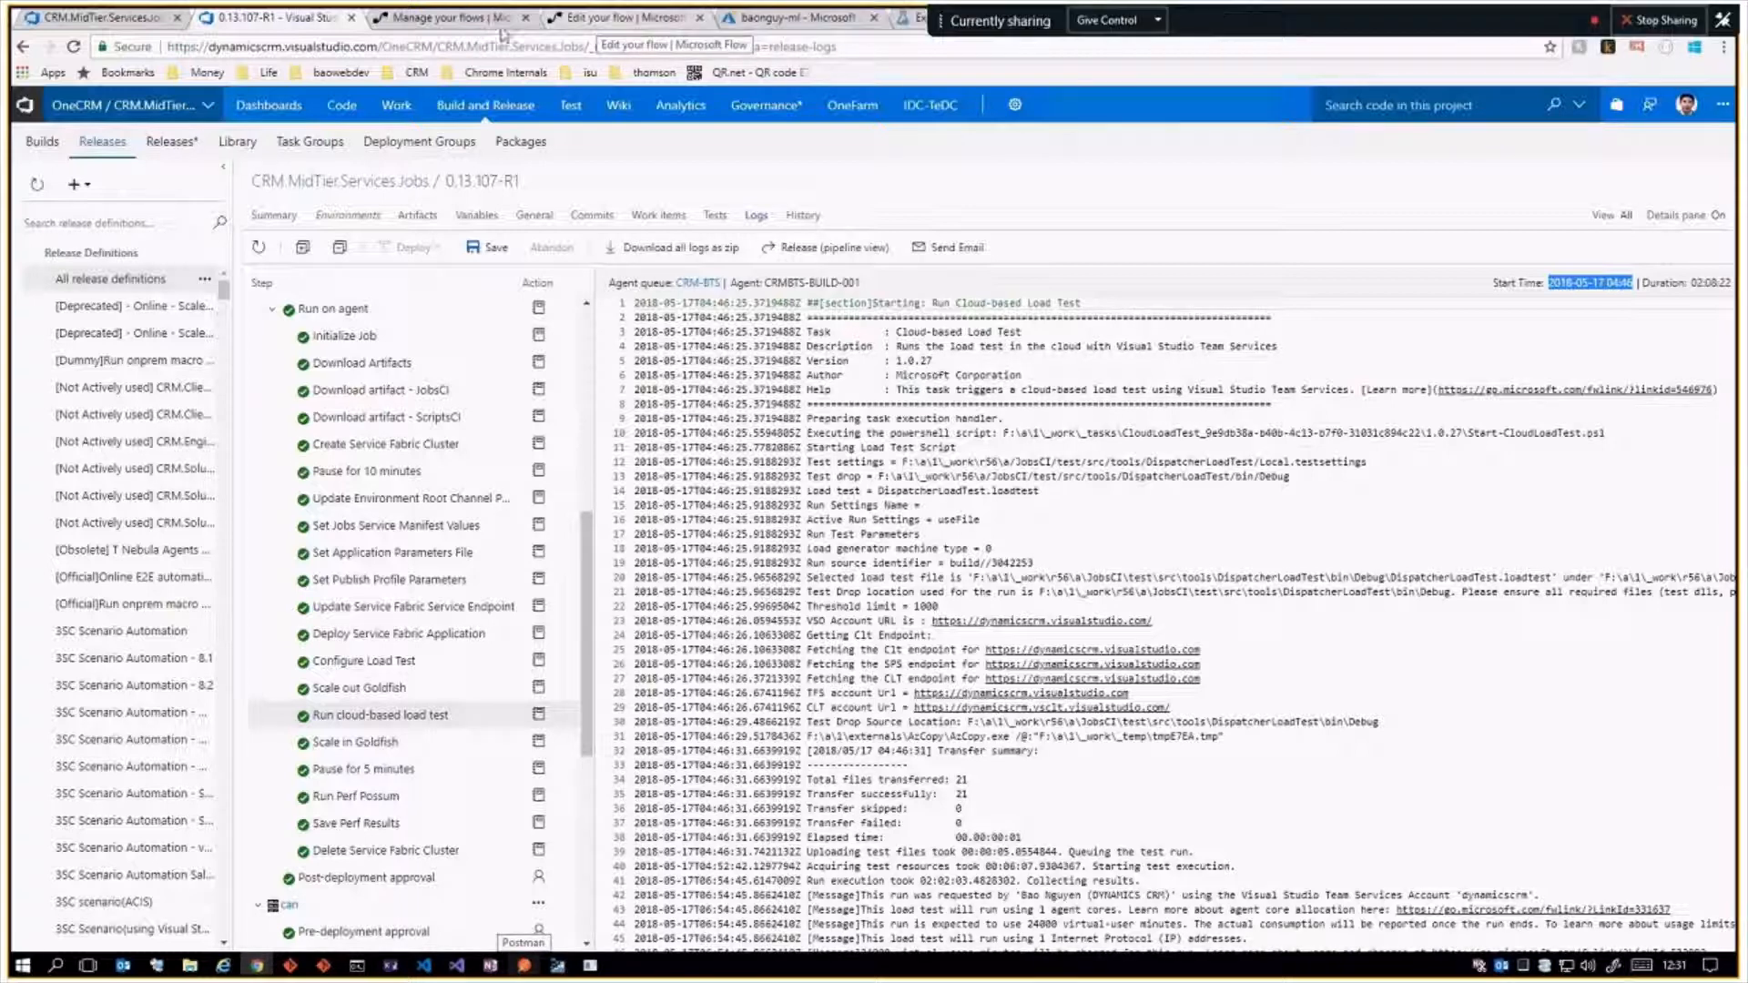
Return to the flow editor and review the request body JSON schema of the HTTP request trigger through EnvironmentName.
{"action": "left_click", "coordinate": [619, 20]}
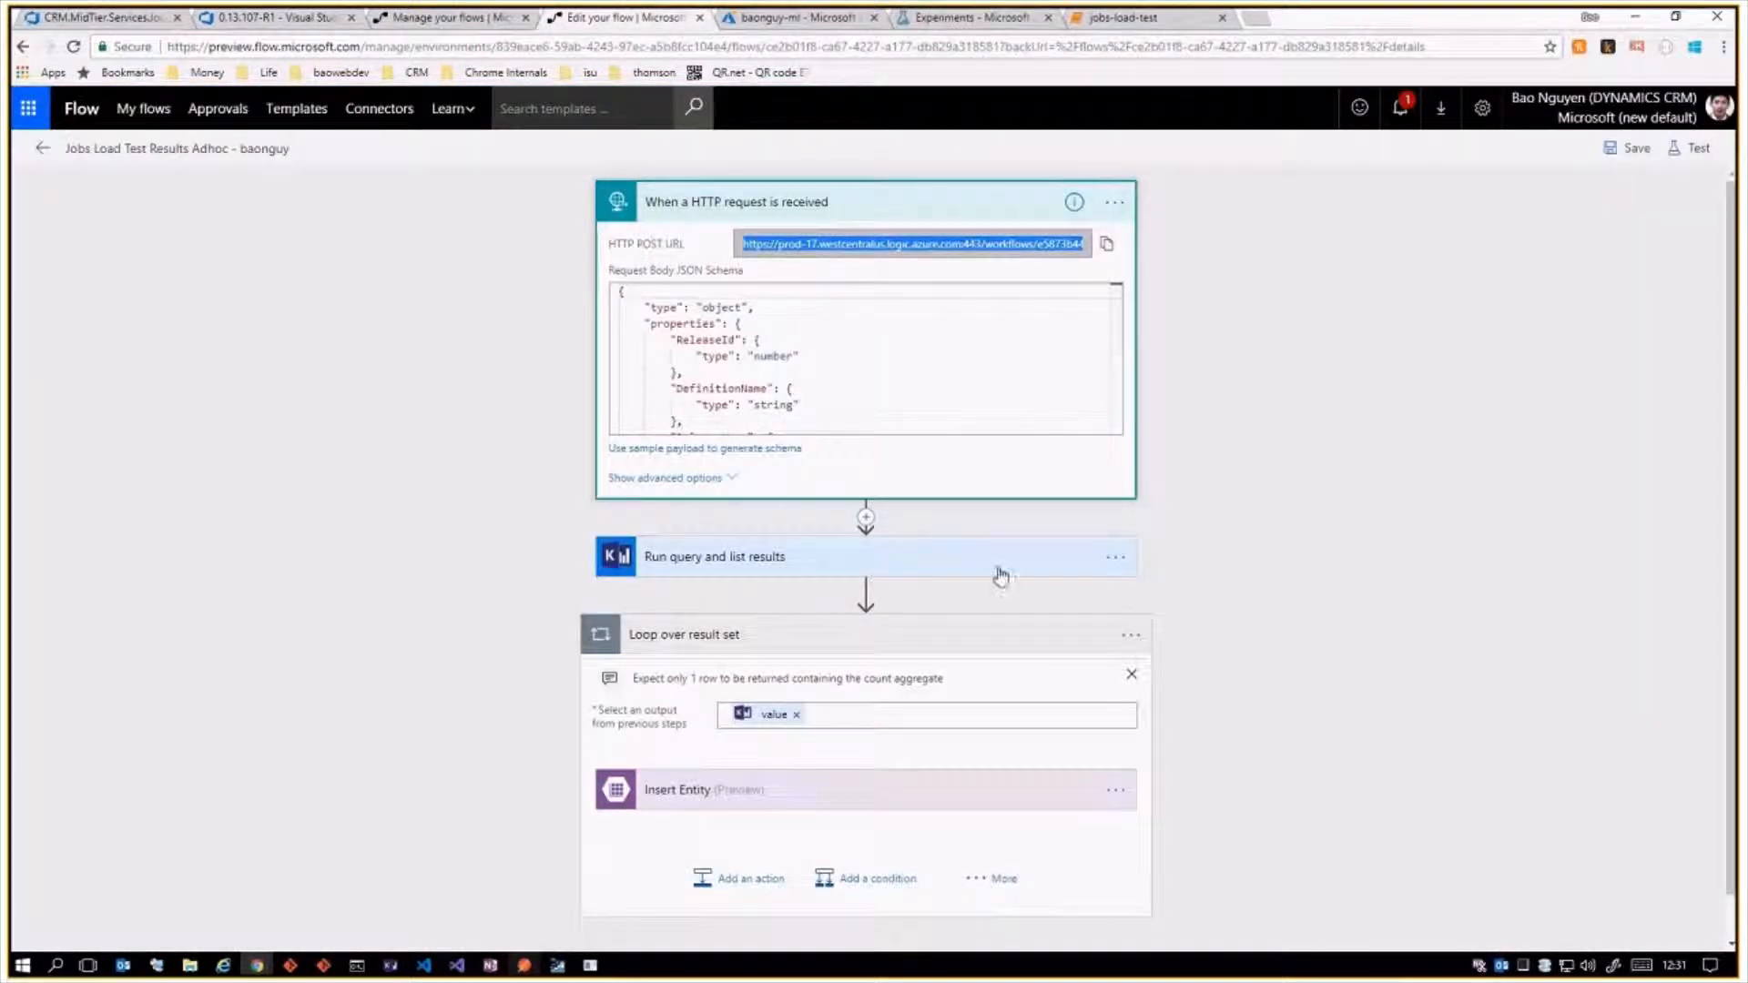
{"action": "left_click", "coordinate": [815, 336]}
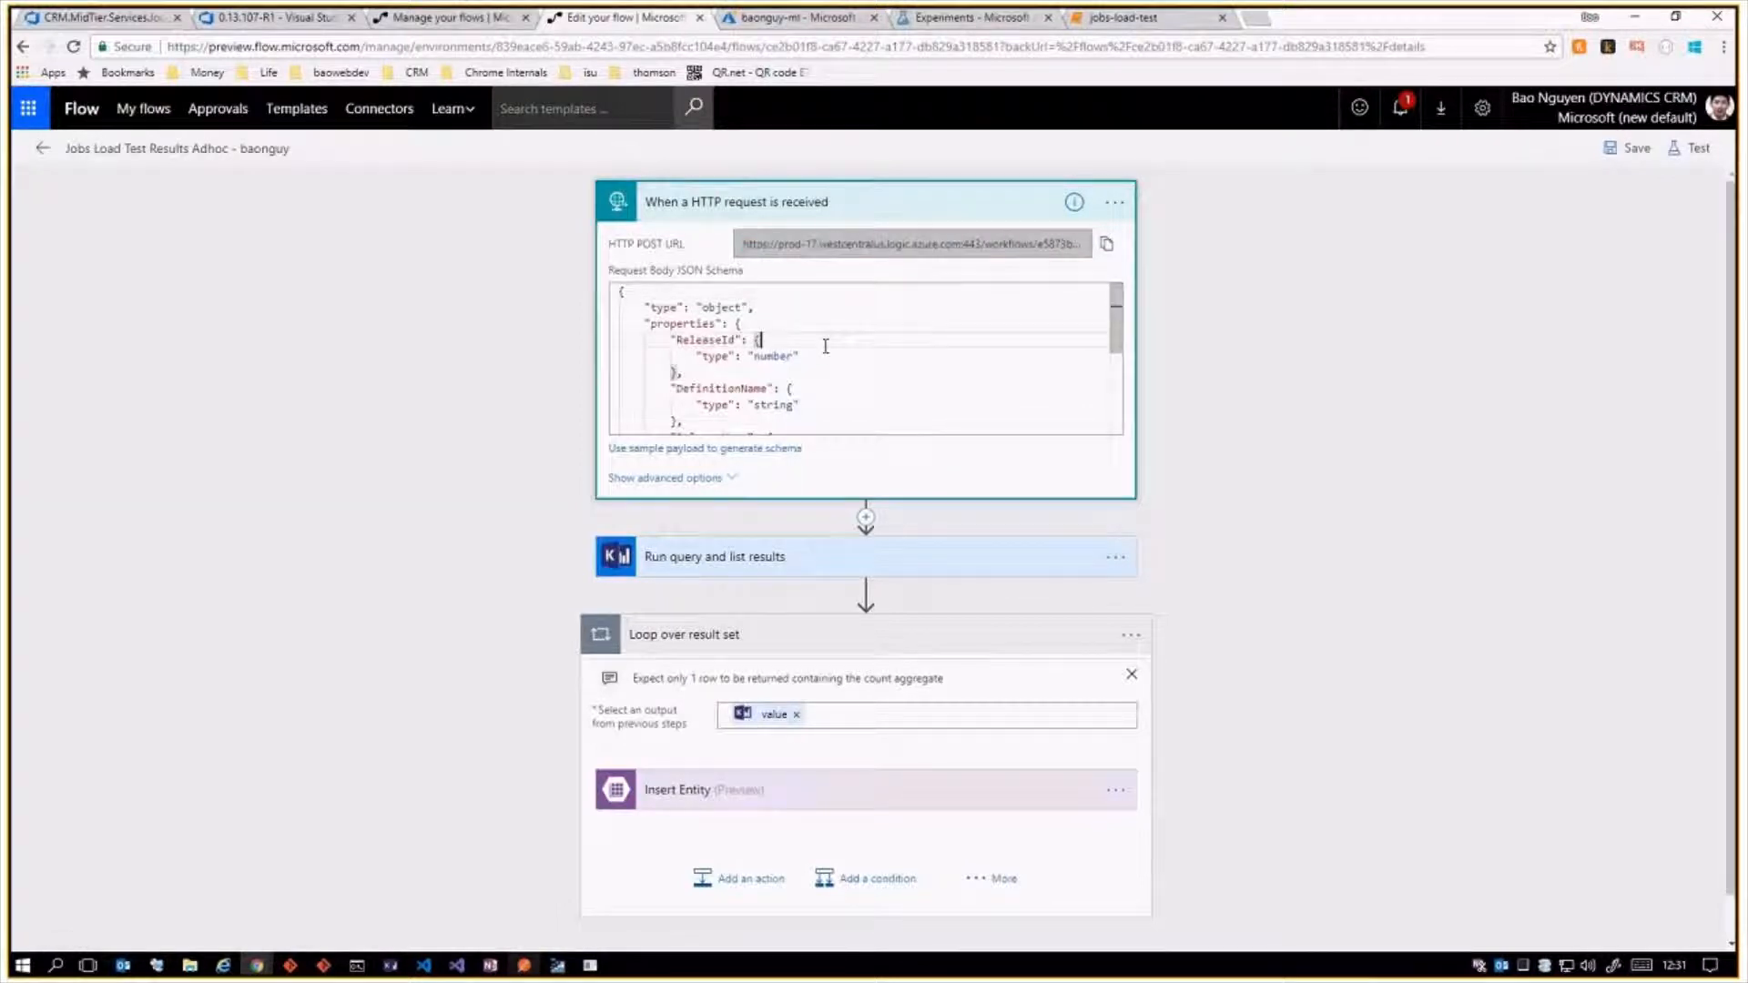
{"action": "scroll", "coordinate": [757, 369], "scroll_direction": "down", "scroll_amount": 1}
{"action": "left_click", "coordinate": [756, 343]}
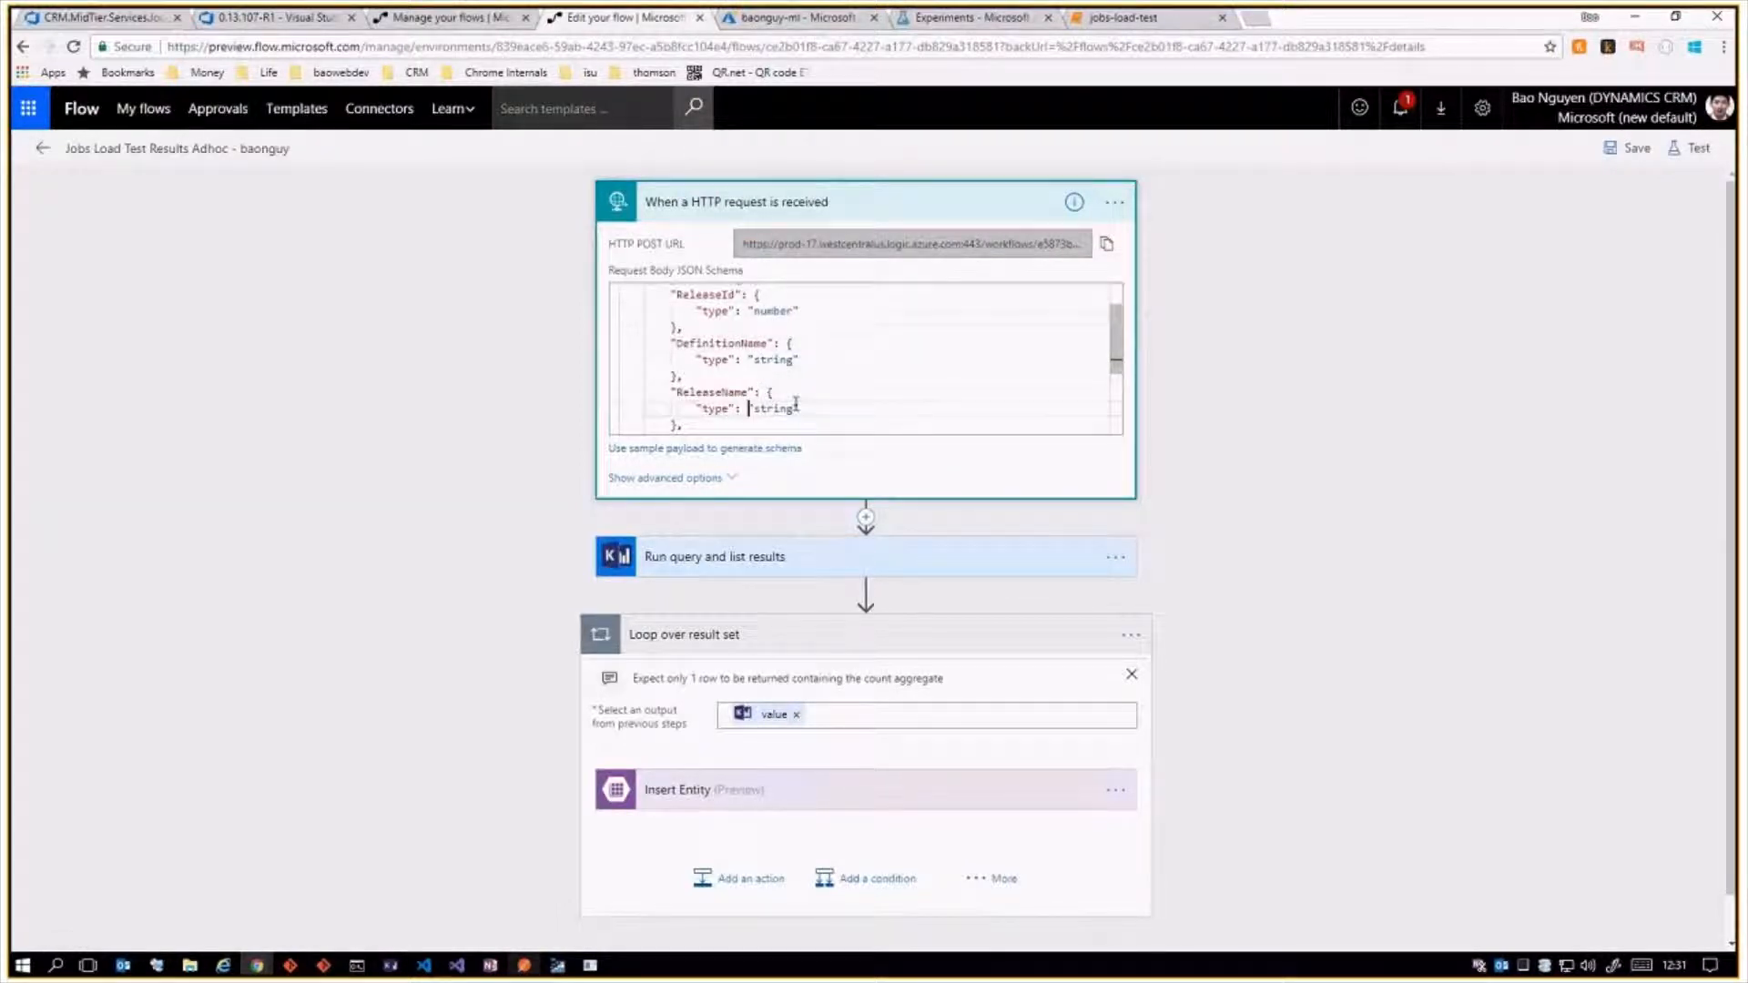
{"action": "scroll", "coordinate": [746, 402], "scroll_direction": "down", "scroll_amount": 1}
{"action": "left_click", "coordinate": [762, 398]}
{"action": "scroll", "coordinate": [785, 399], "scroll_direction": "down", "scroll_amount": 2}
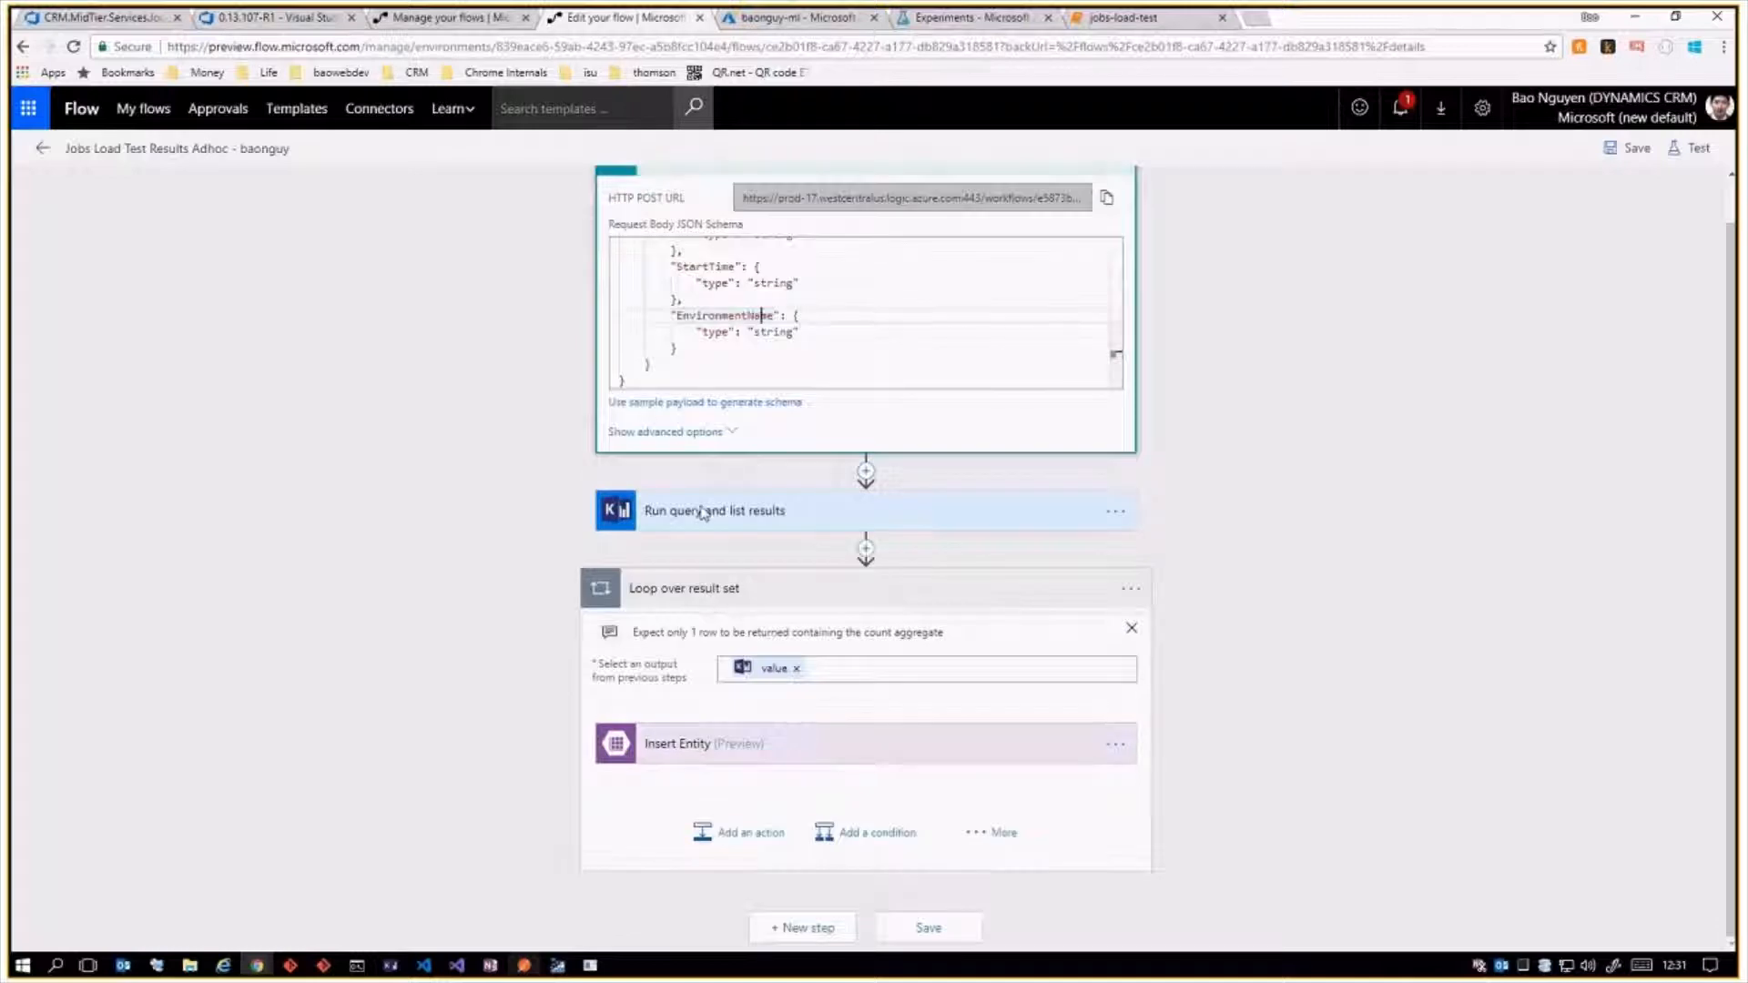
Expand the Run query and list results action and review the time filters in its query.
{"action": "left_click", "coordinate": [866, 519]}
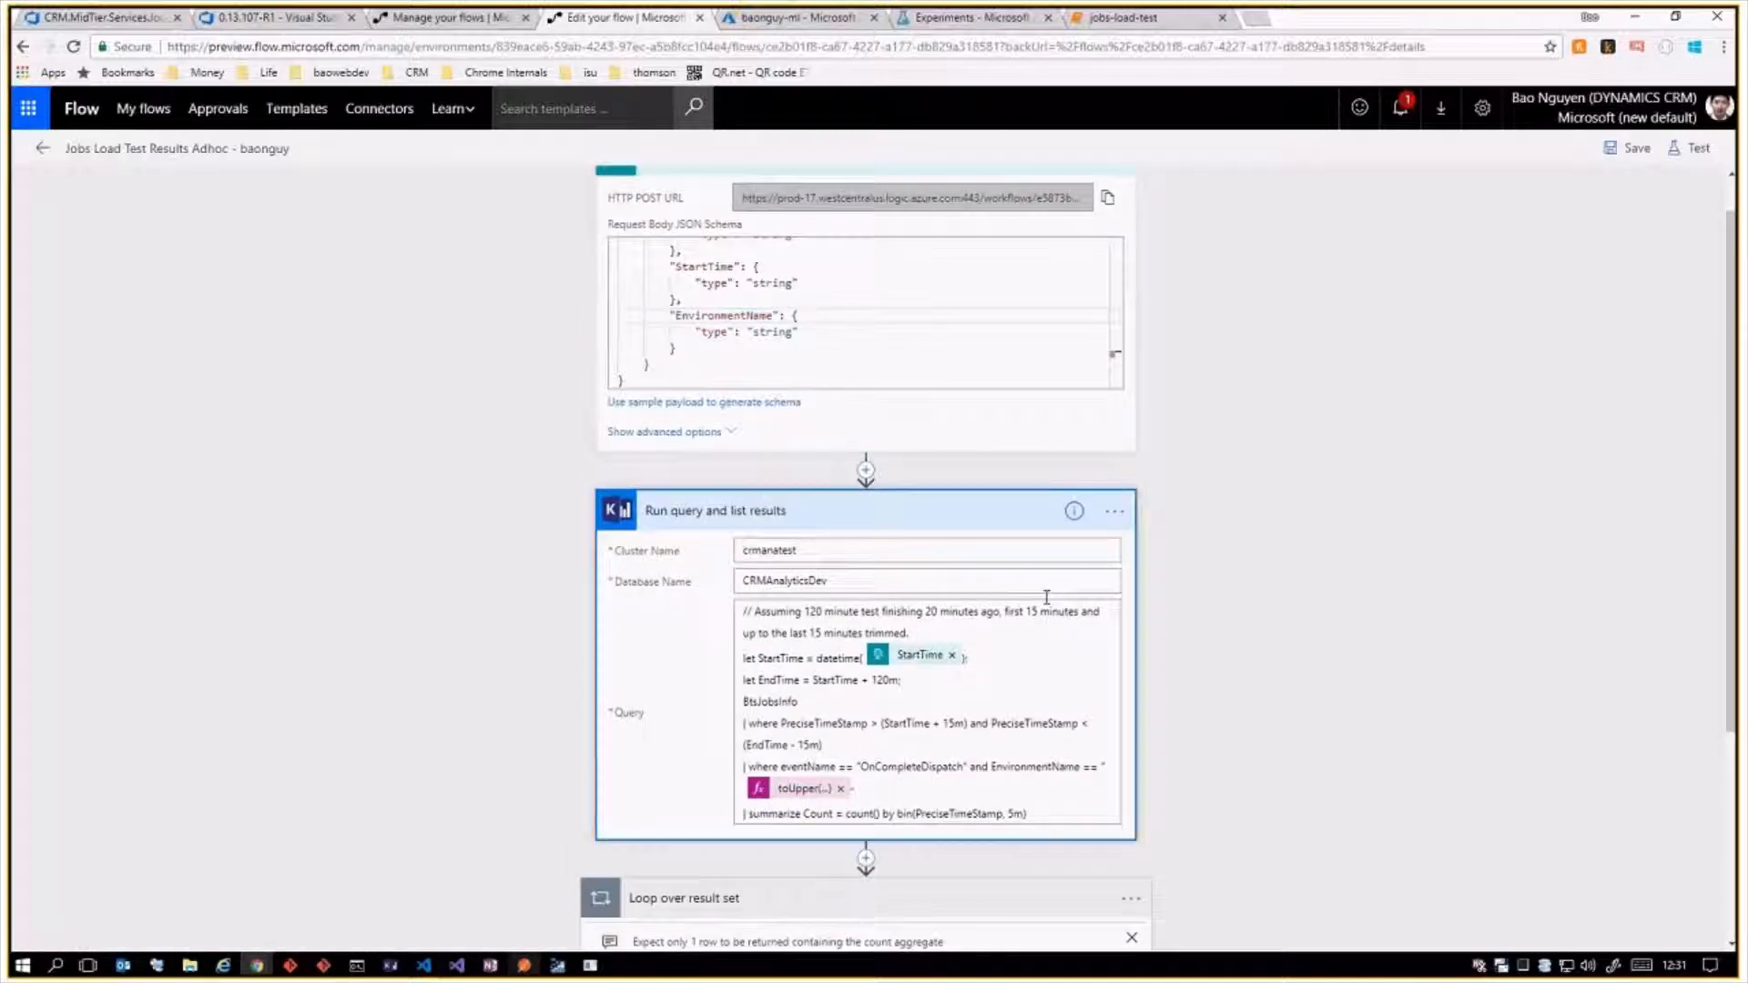
{"action": "left_click", "coordinate": [1021, 689]}
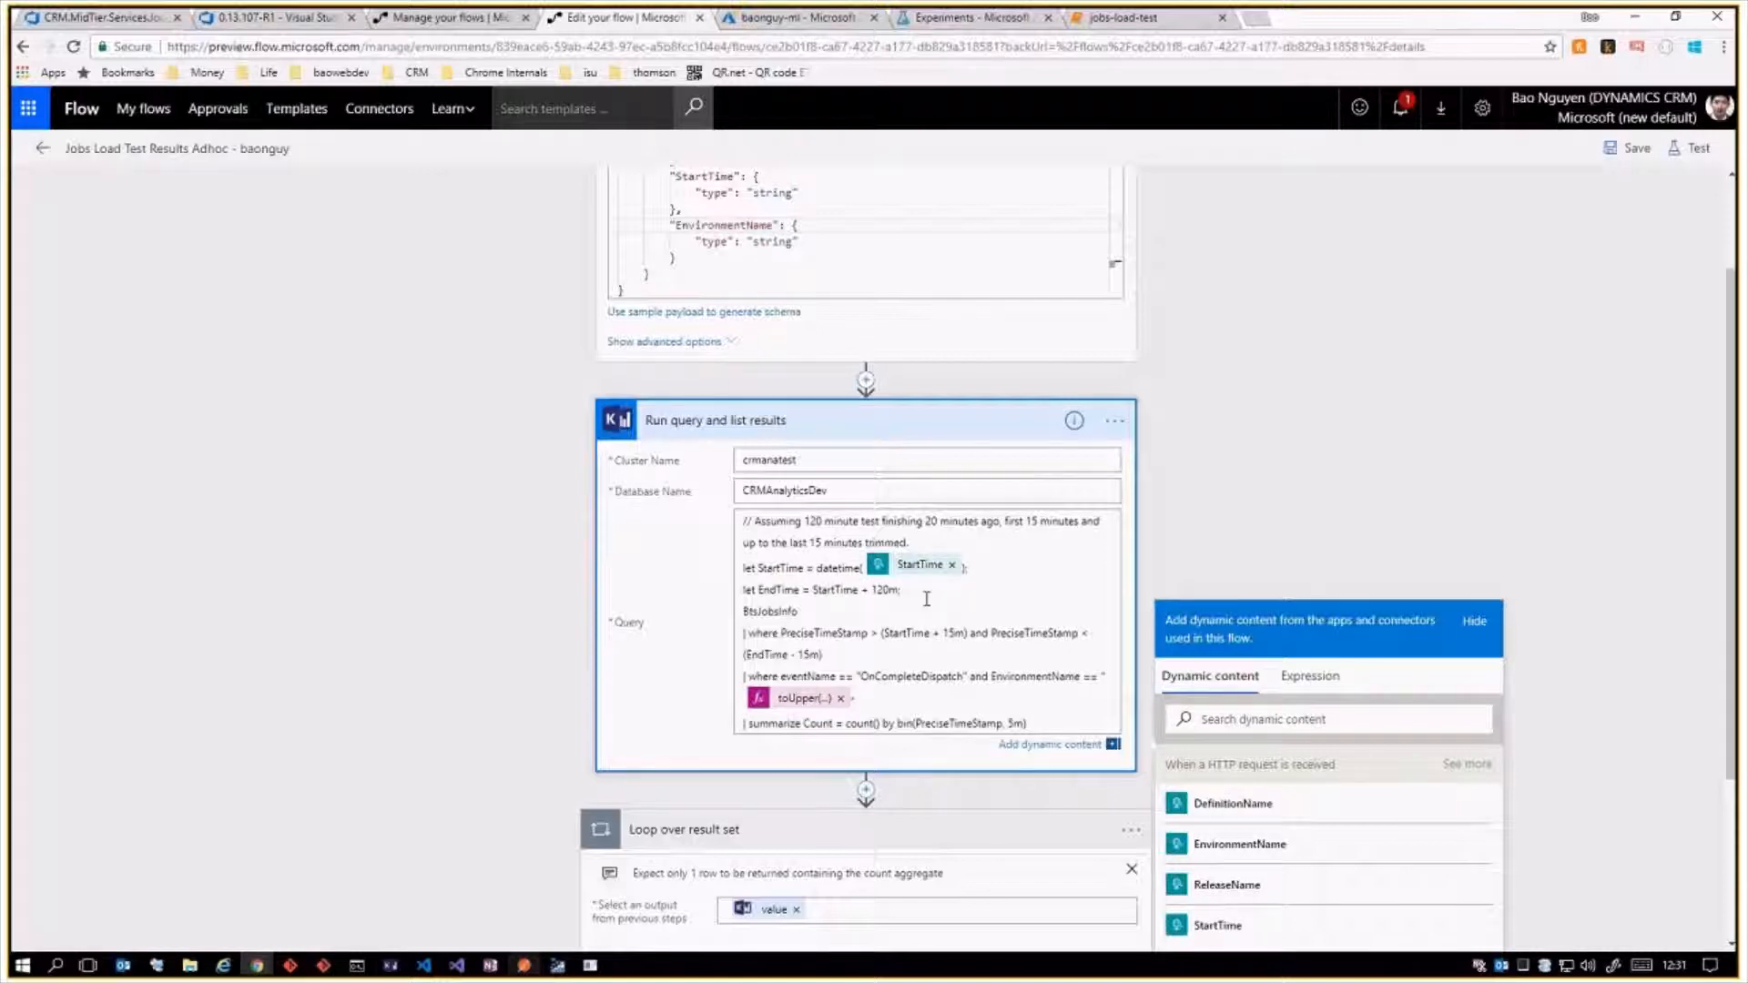
{"action": "scroll", "coordinate": [938, 663], "scroll_direction": "down", "scroll_amount": 1}
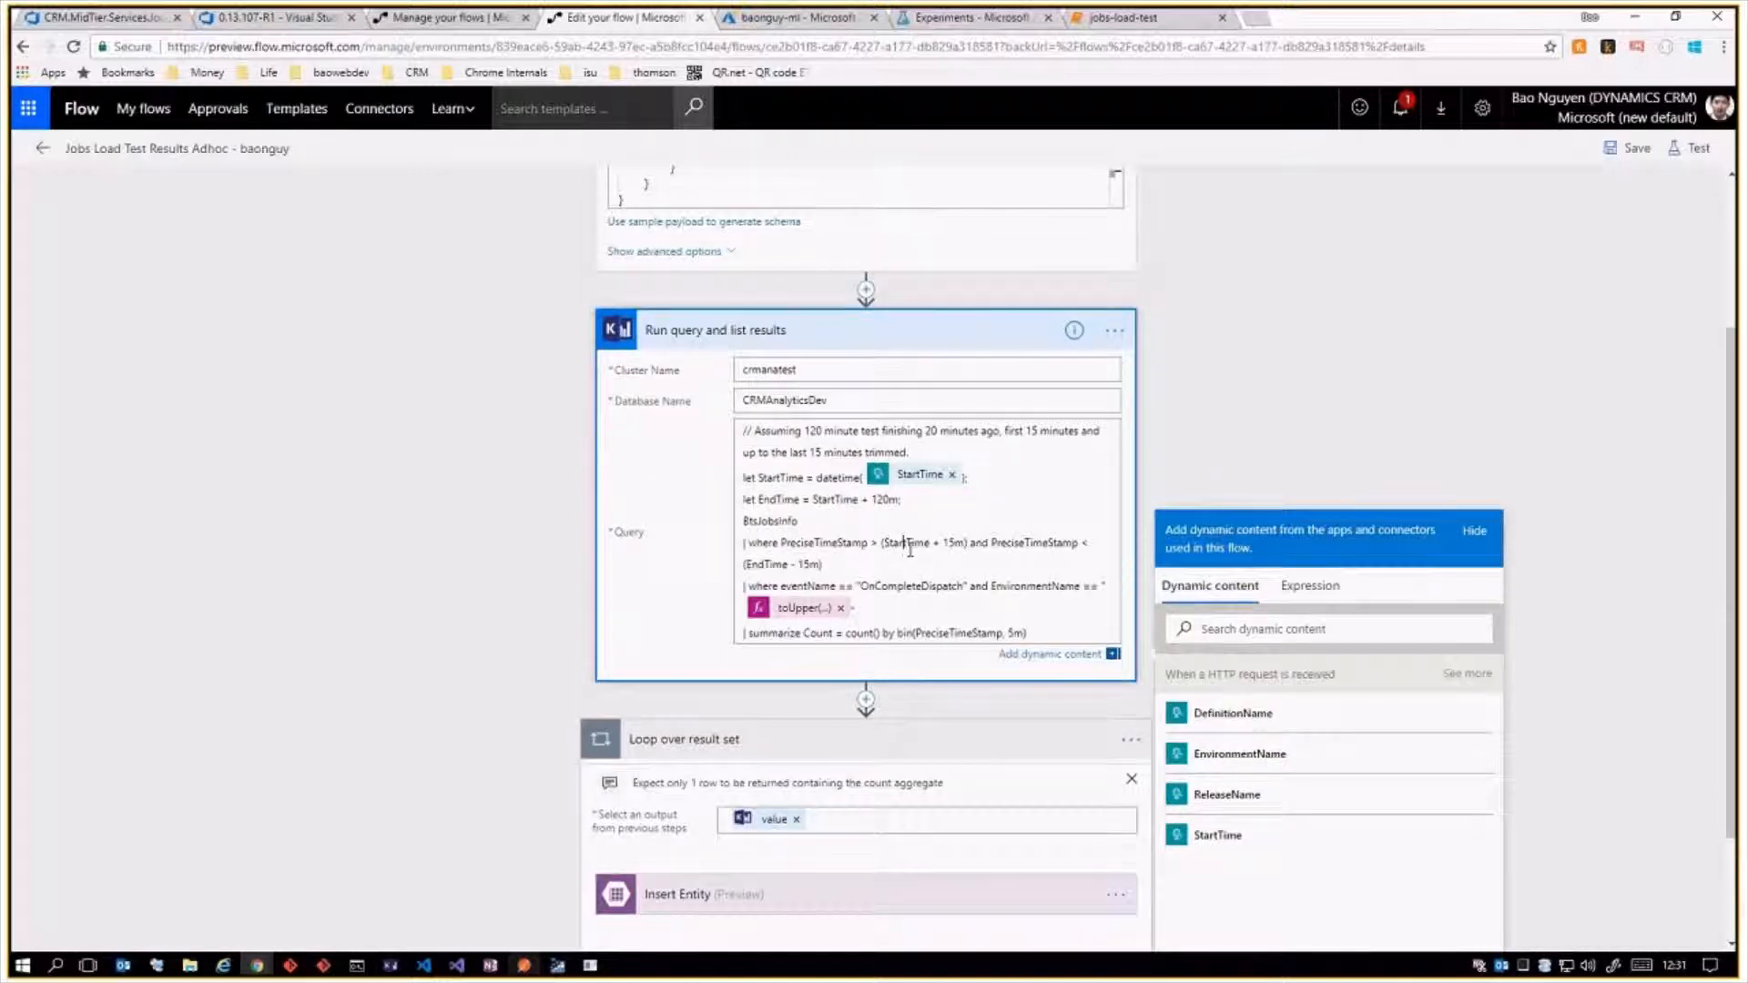
Inspect the toUpper expression that supplies the environment name in the query.
{"action": "left_click", "coordinate": [822, 611]}
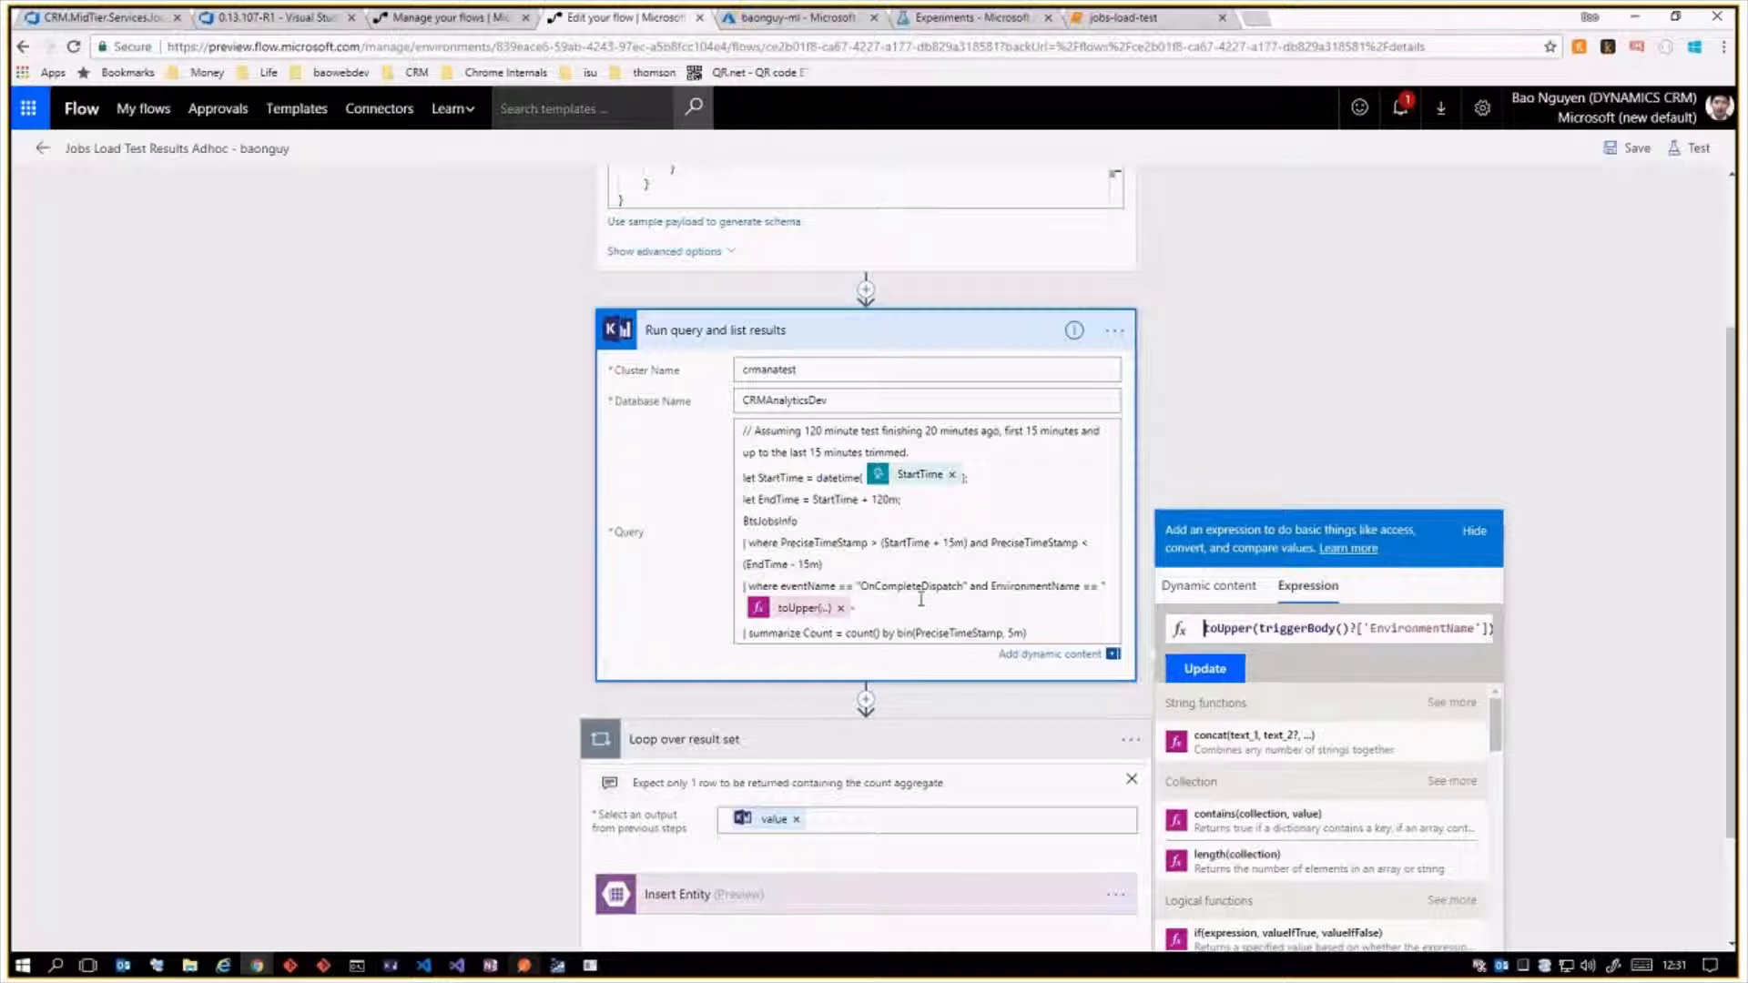
{"action": "scroll", "coordinate": [839, 546], "scroll_direction": "down", "scroll_amount": 1}
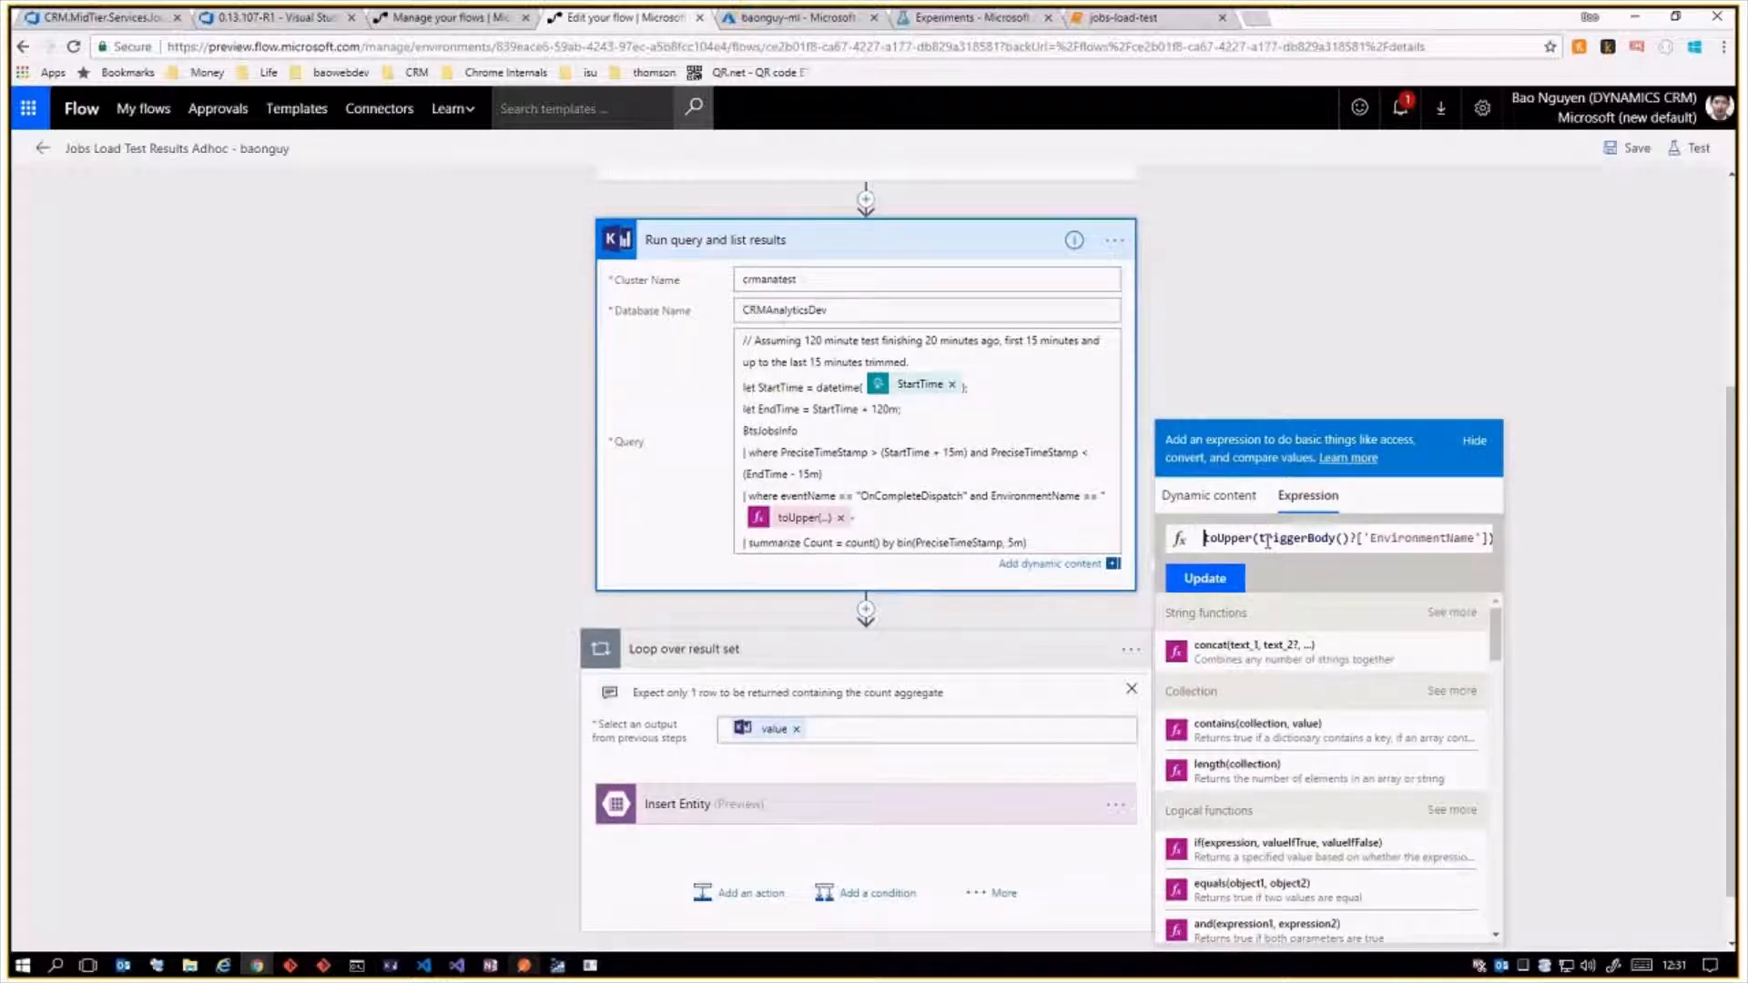
{"action": "left_click_drag", "start_coordinate": [1279, 538], "coordinate": [1534, 546]}
{"action": "left_click", "coordinate": [1535, 546]}
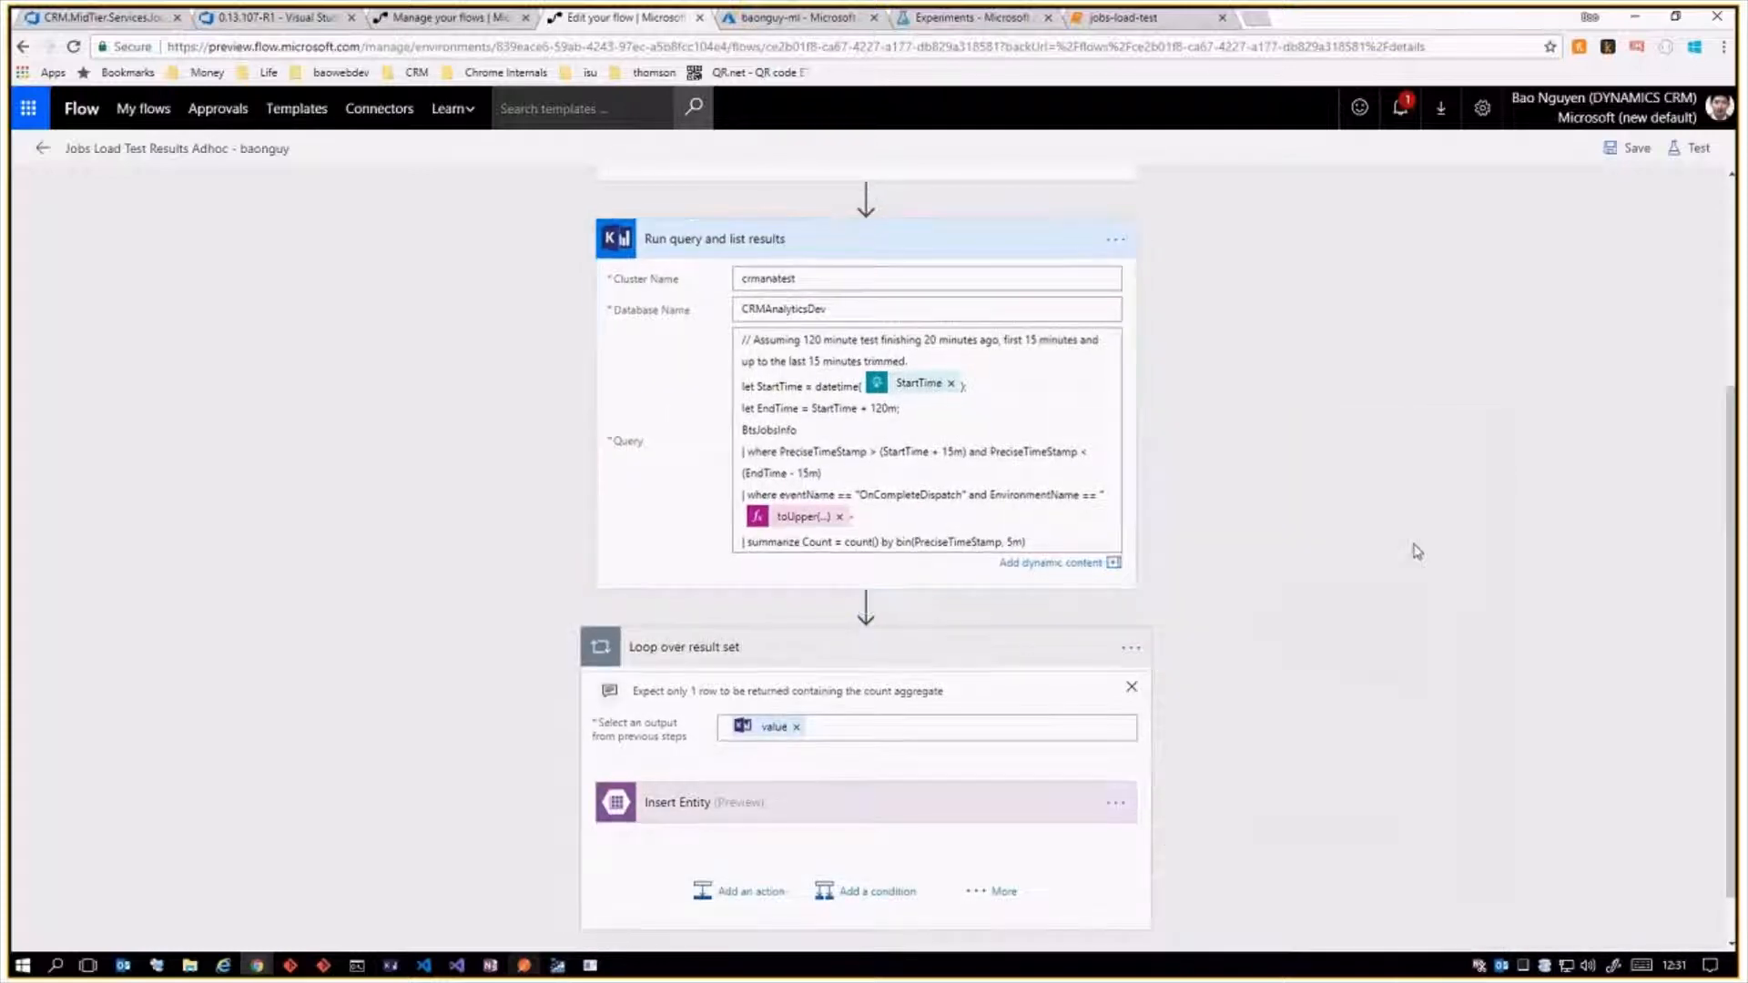
{"action": "left_click", "coordinate": [789, 535]}
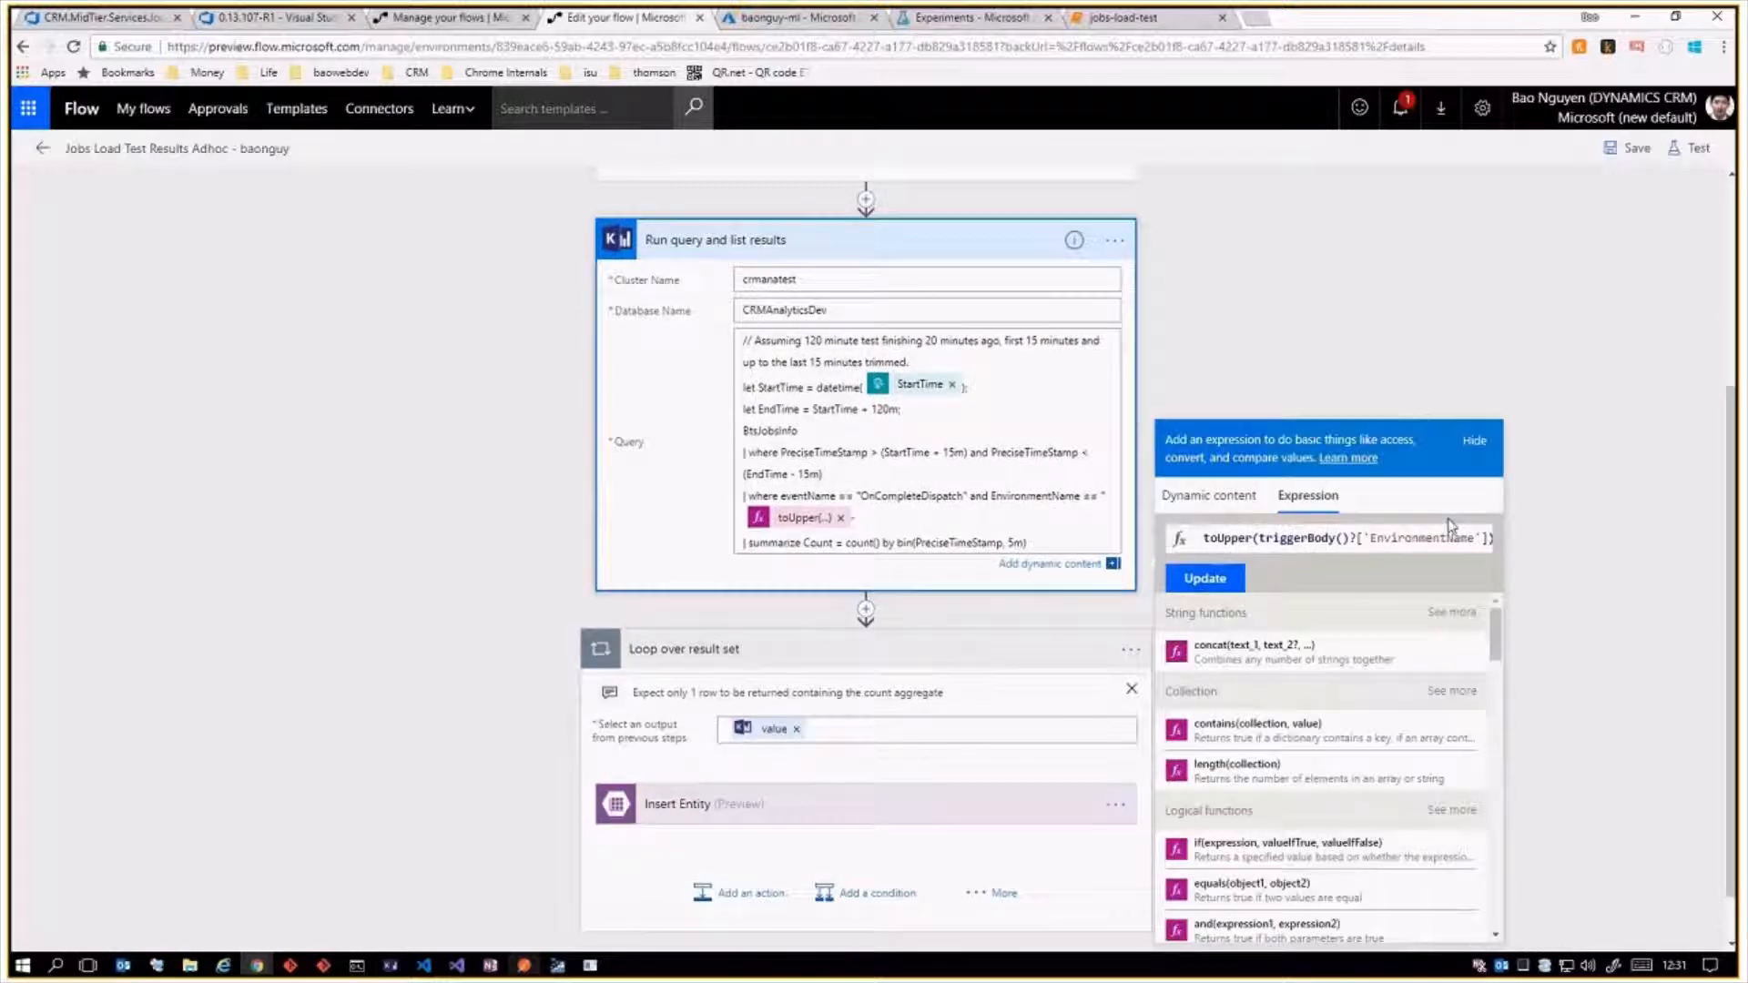
{"action": "left_click", "coordinate": [988, 496]}
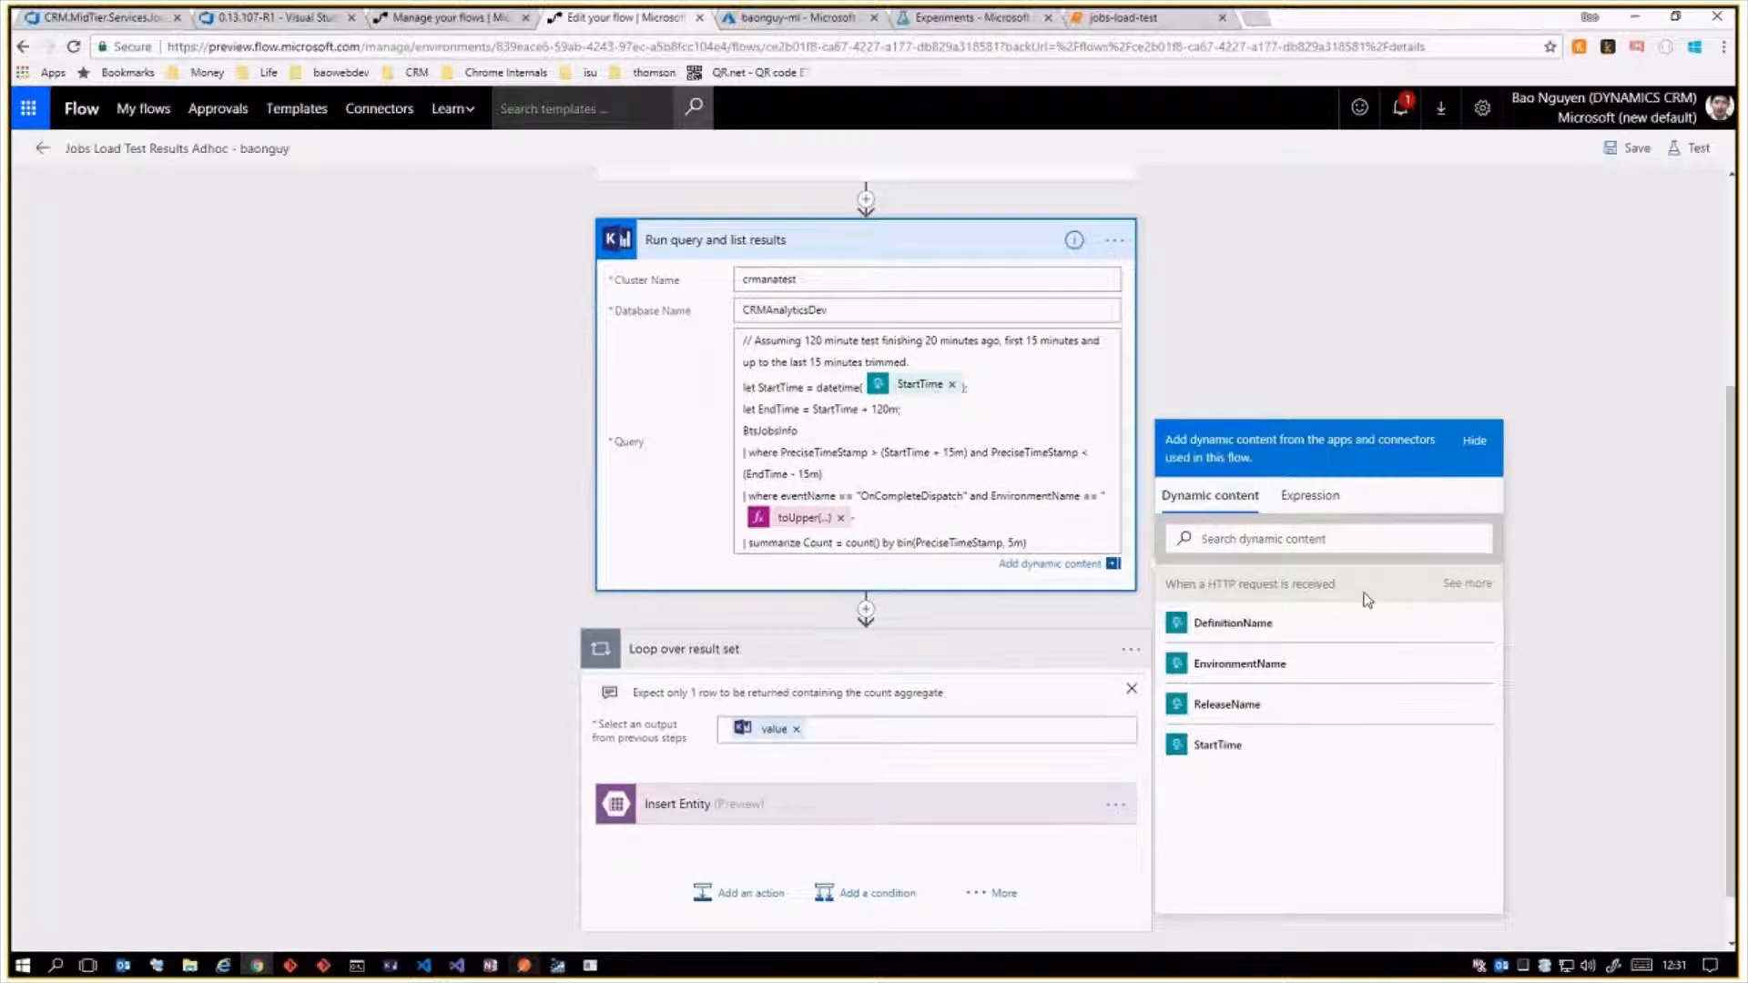
Review the query's event filter and its summarize clause that counts in 5m PreciseTimeStamp bins.
{"action": "scroll", "coordinate": [989, 565], "scroll_direction": "down", "scroll_amount": 1}
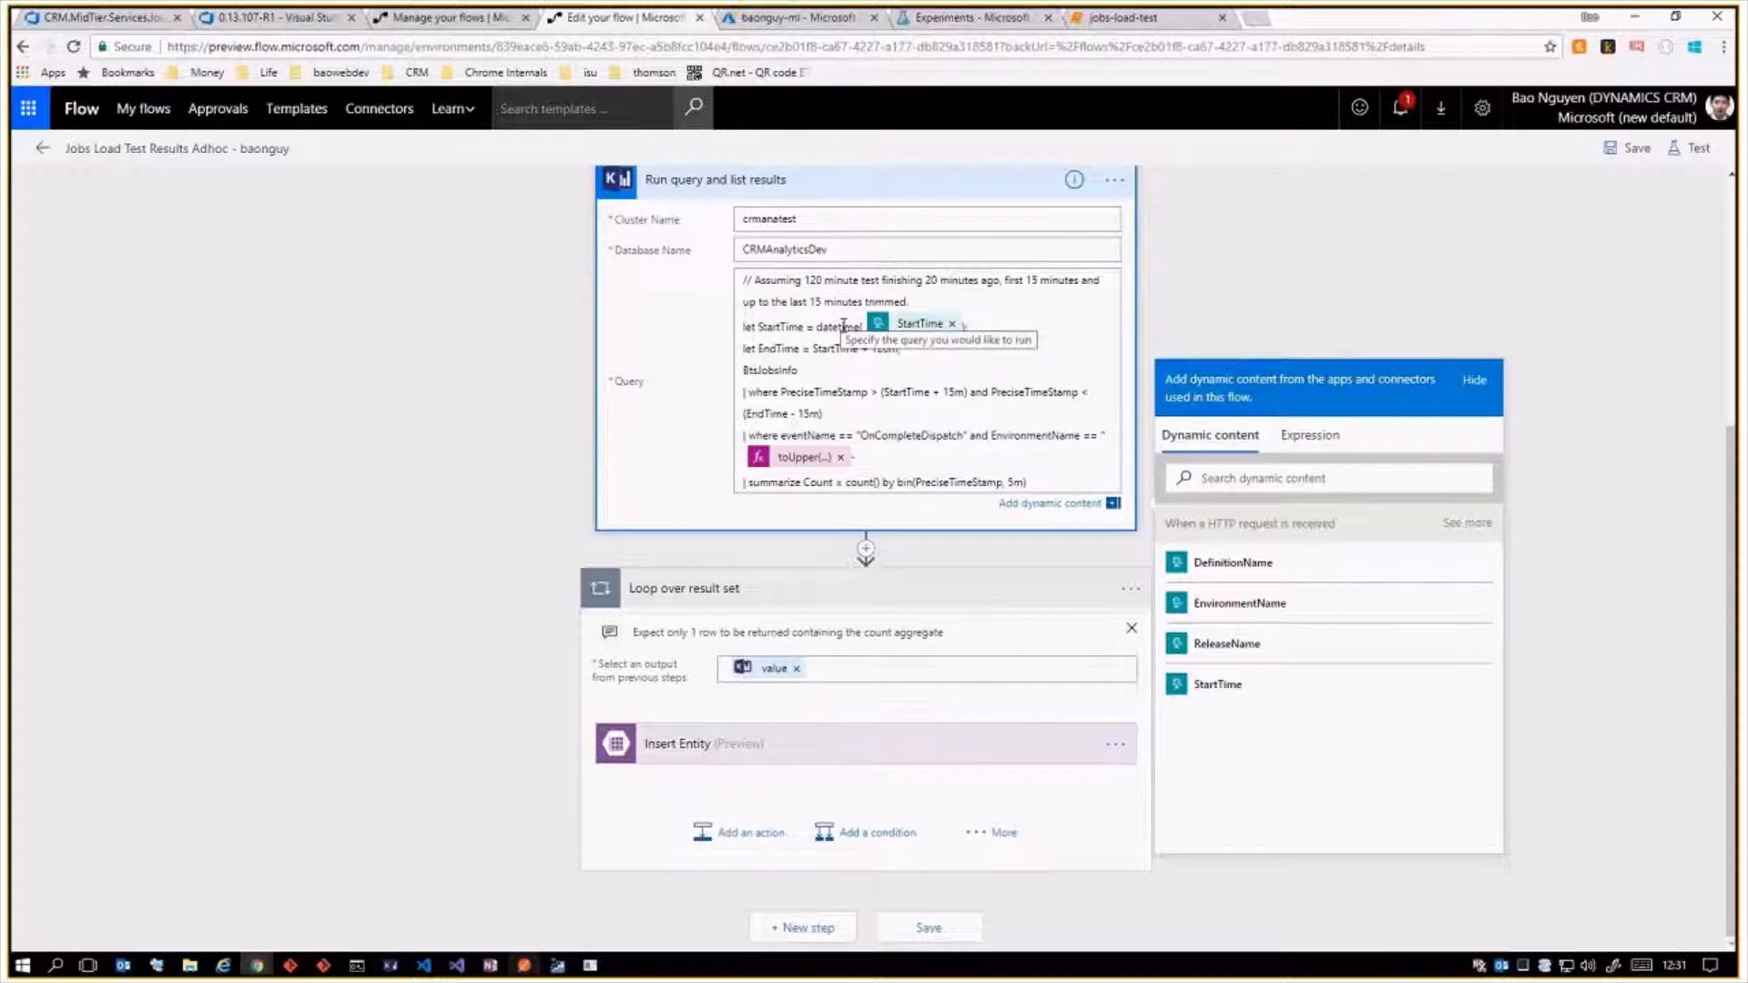
{"action": "left_click", "coordinate": [1014, 435]}
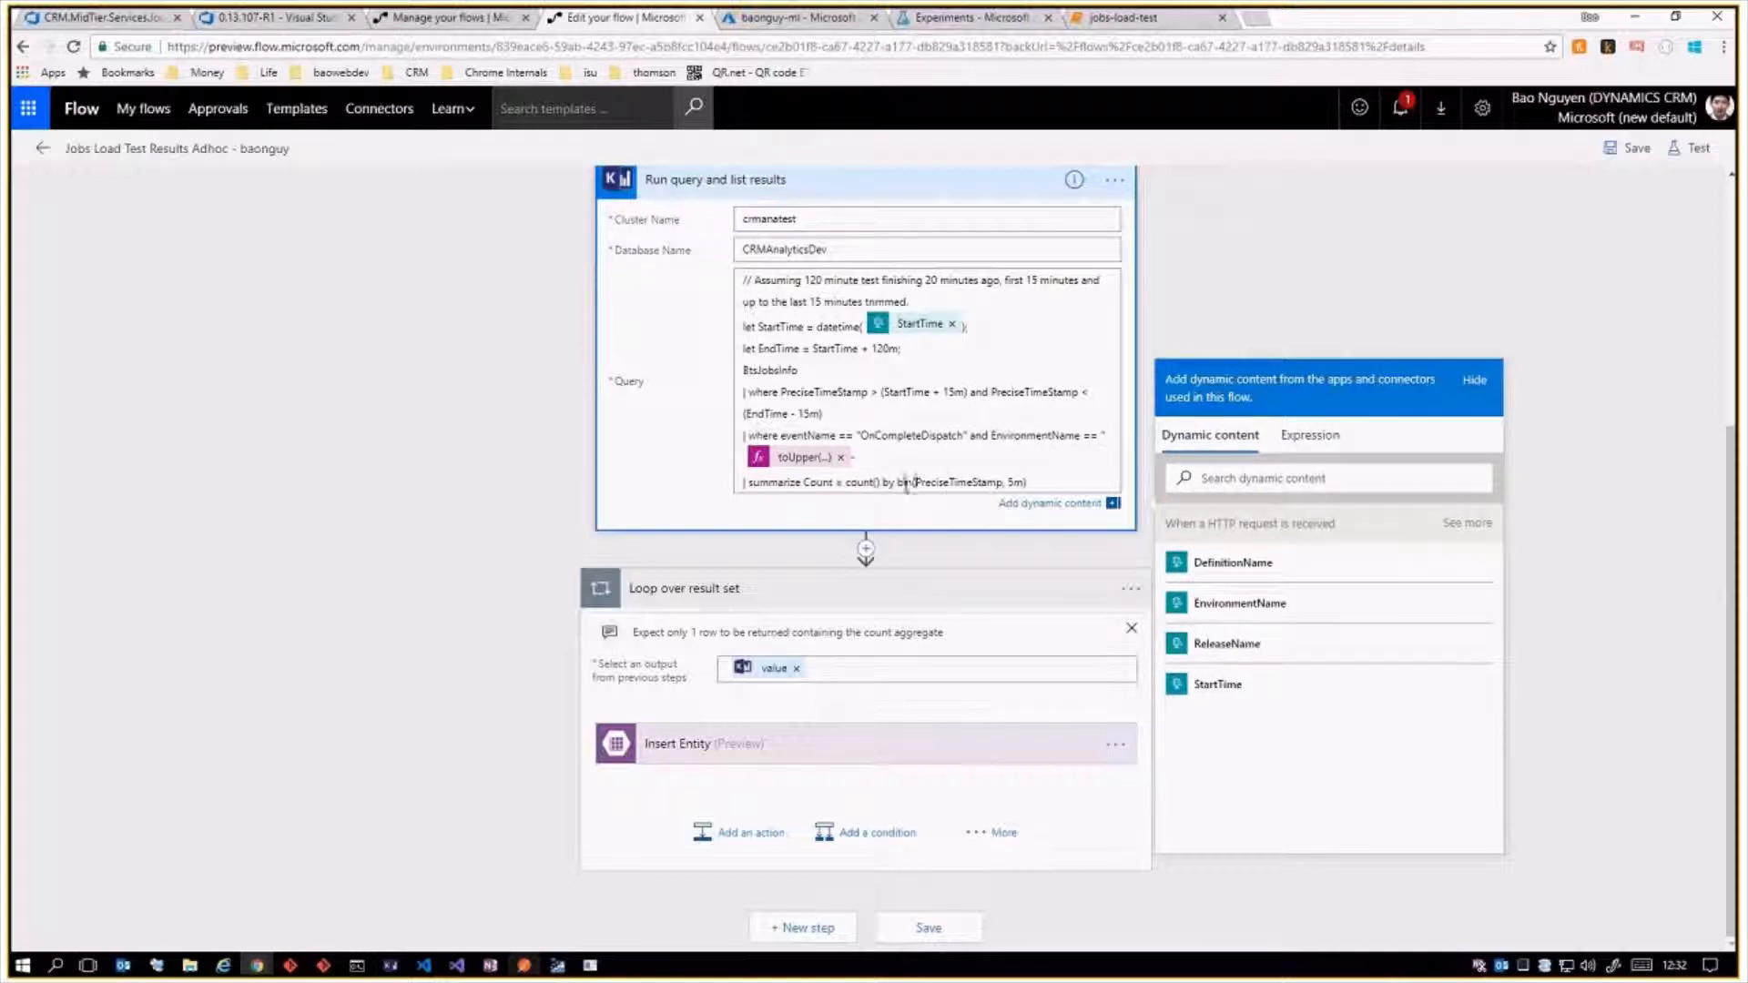
{"action": "left_click", "coordinate": [874, 483]}
{"action": "left_click_drag", "start_coordinate": [1008, 483], "coordinate": [1053, 486]}
{"action": "left_click", "coordinate": [1053, 486]}
{"action": "left_click", "coordinate": [1036, 500]}
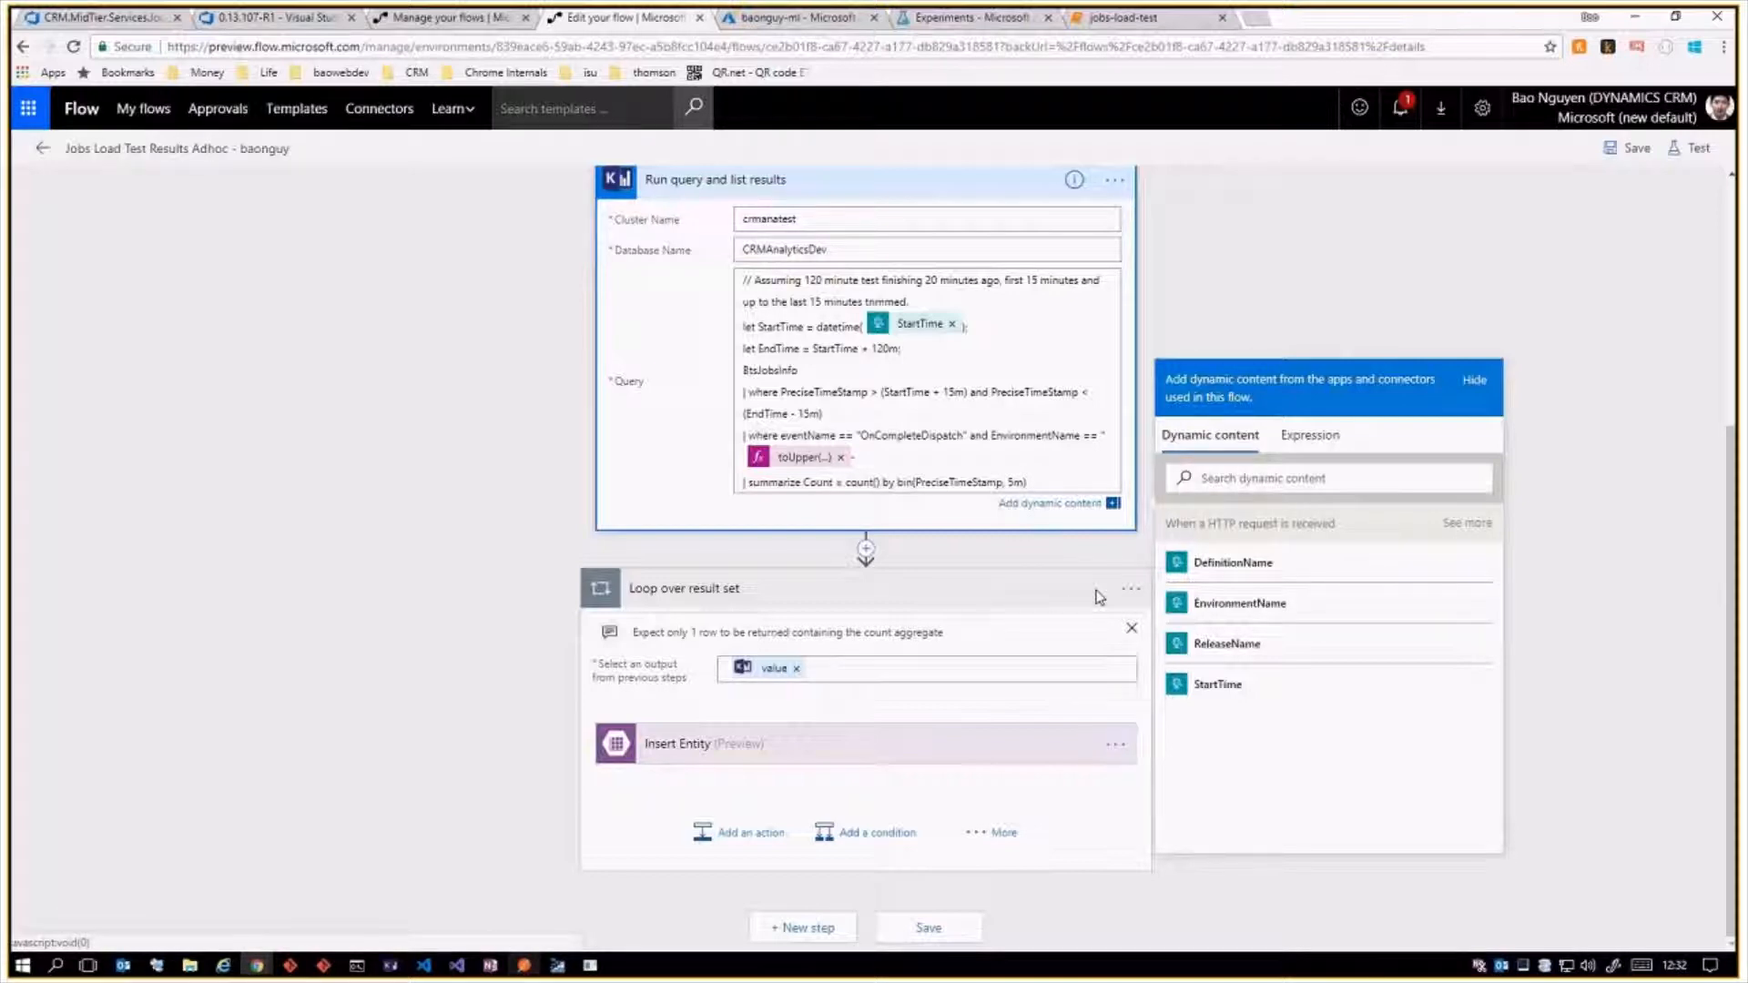
Inspect the value output that feeds Loop over result set and expand its Insert Entity action.
{"action": "left_click", "coordinate": [1068, 599]}
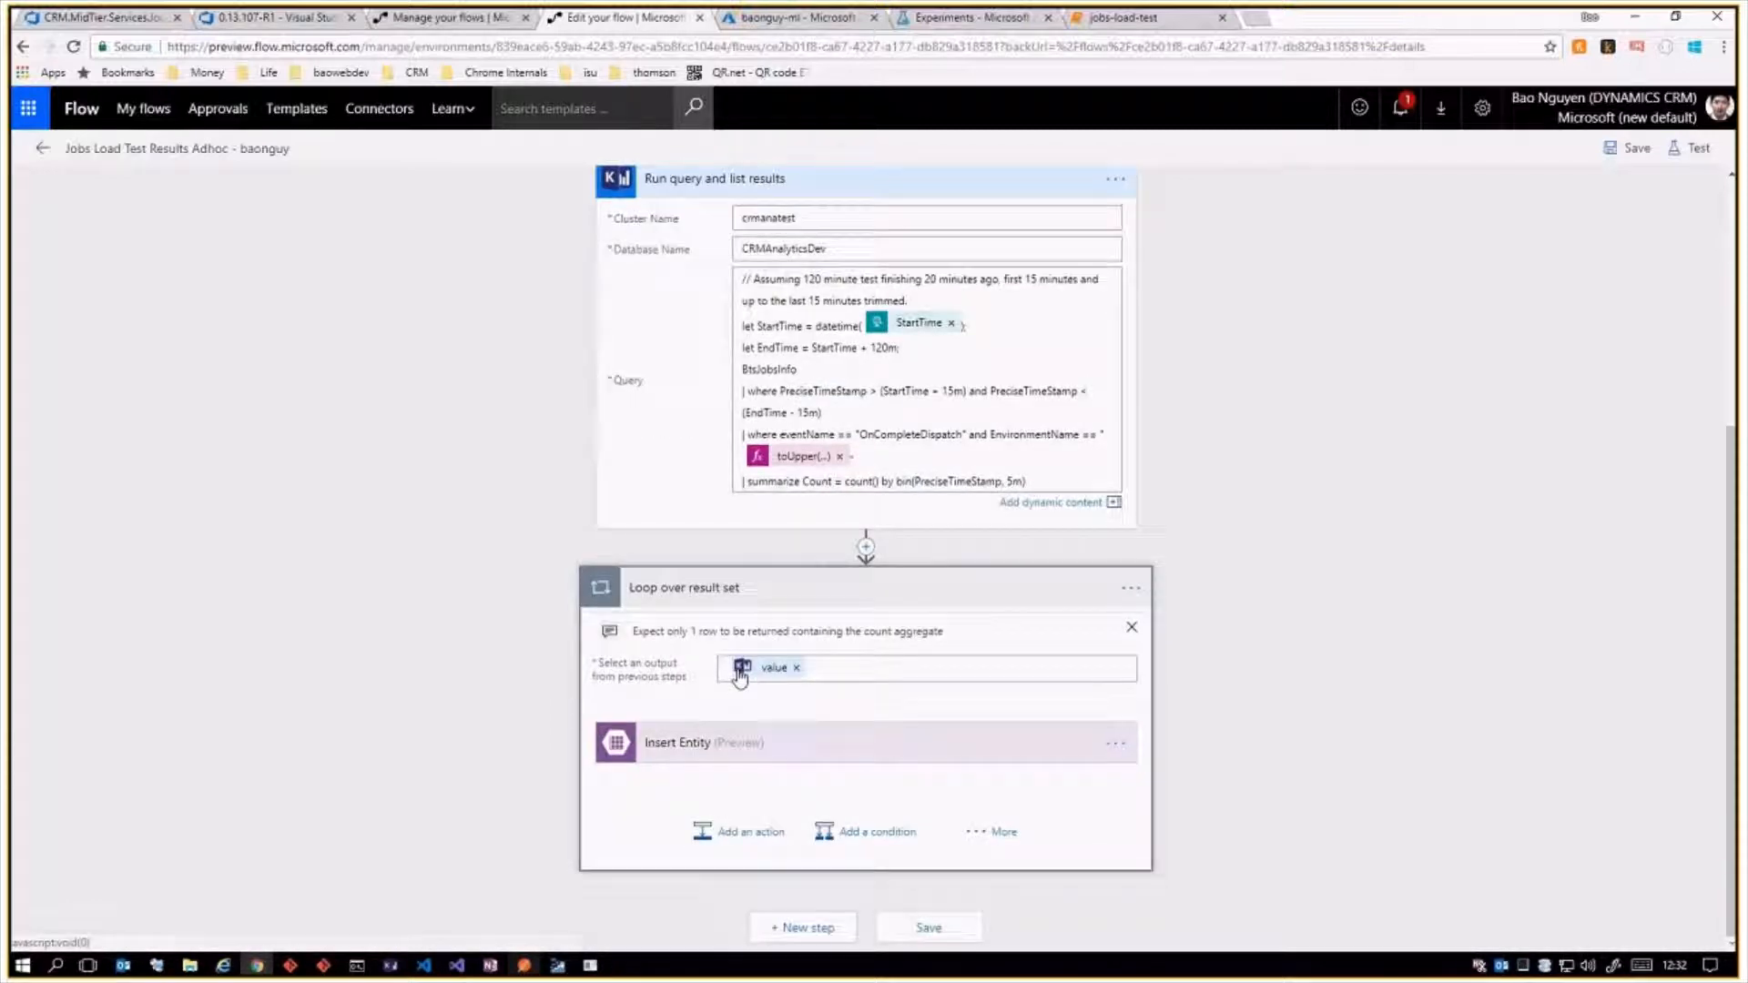
{"action": "mouse_move", "coordinate": [747, 676]}
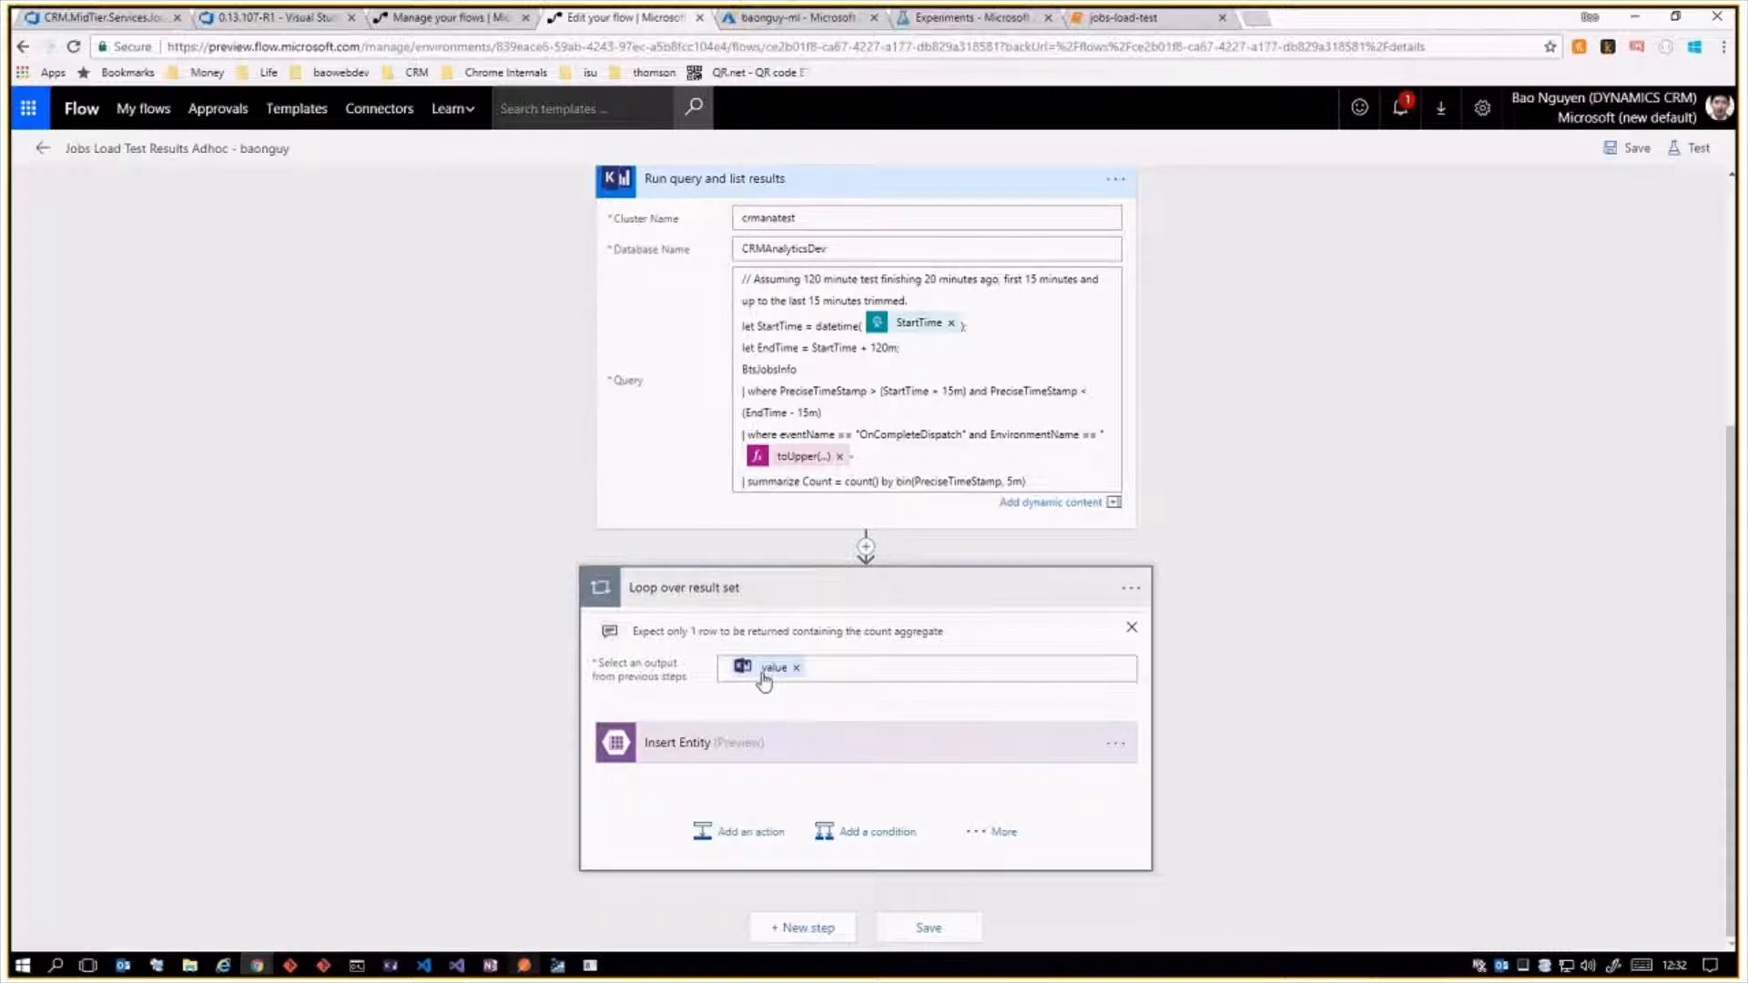
{"action": "left_click", "coordinate": [763, 679]}
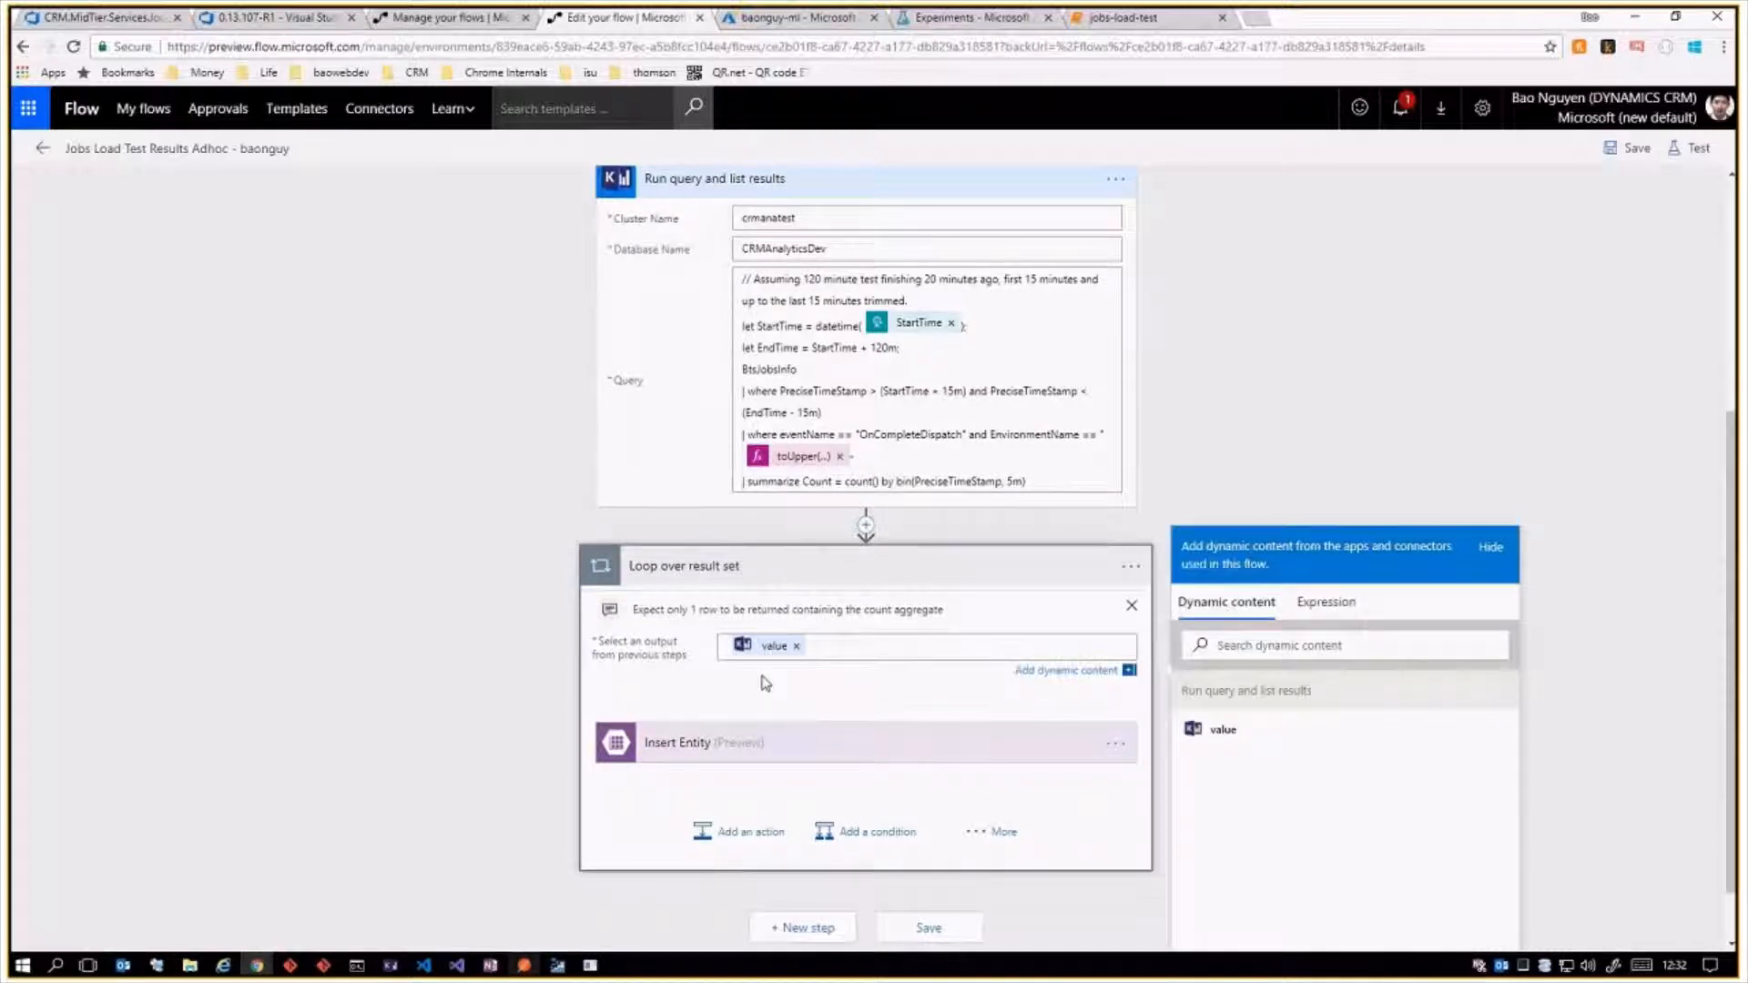
{"action": "left_click", "coordinate": [749, 747]}
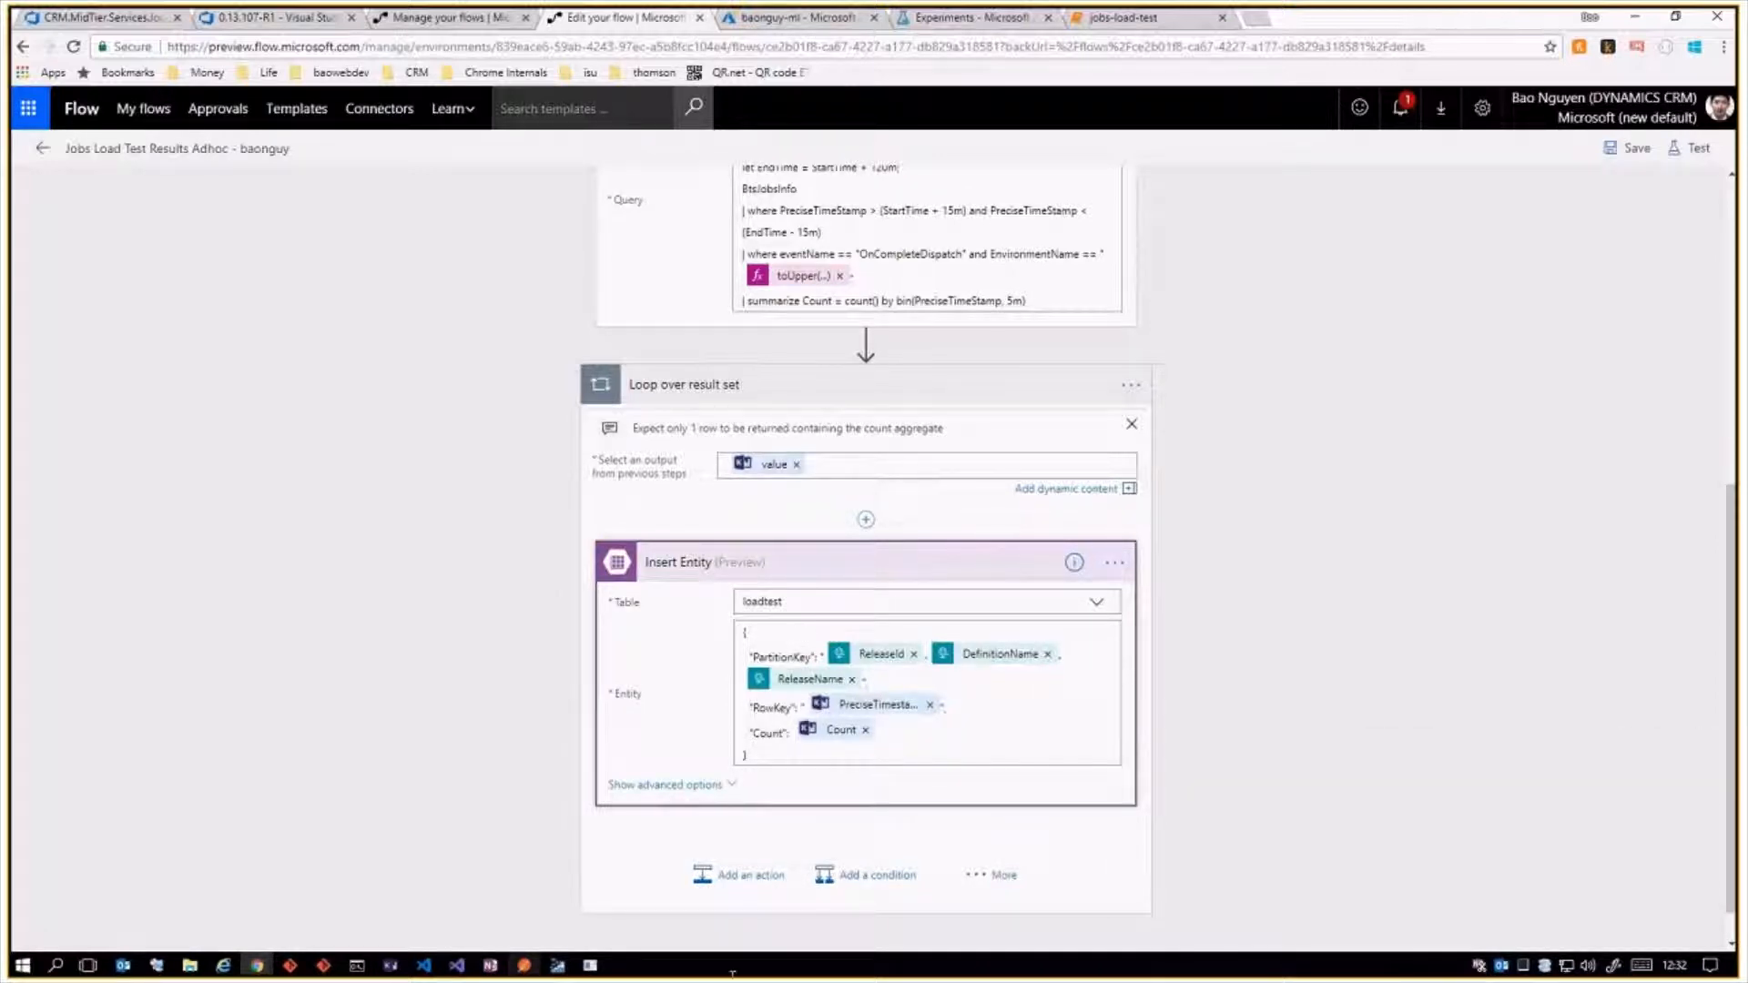
Switch to Azure Storage Explorer and locate the loadtest table under the jobsloadreport storage account in the CRM-DevTest-BTS-Dev subscription.
{"action": "left_click", "coordinate": [559, 970]}
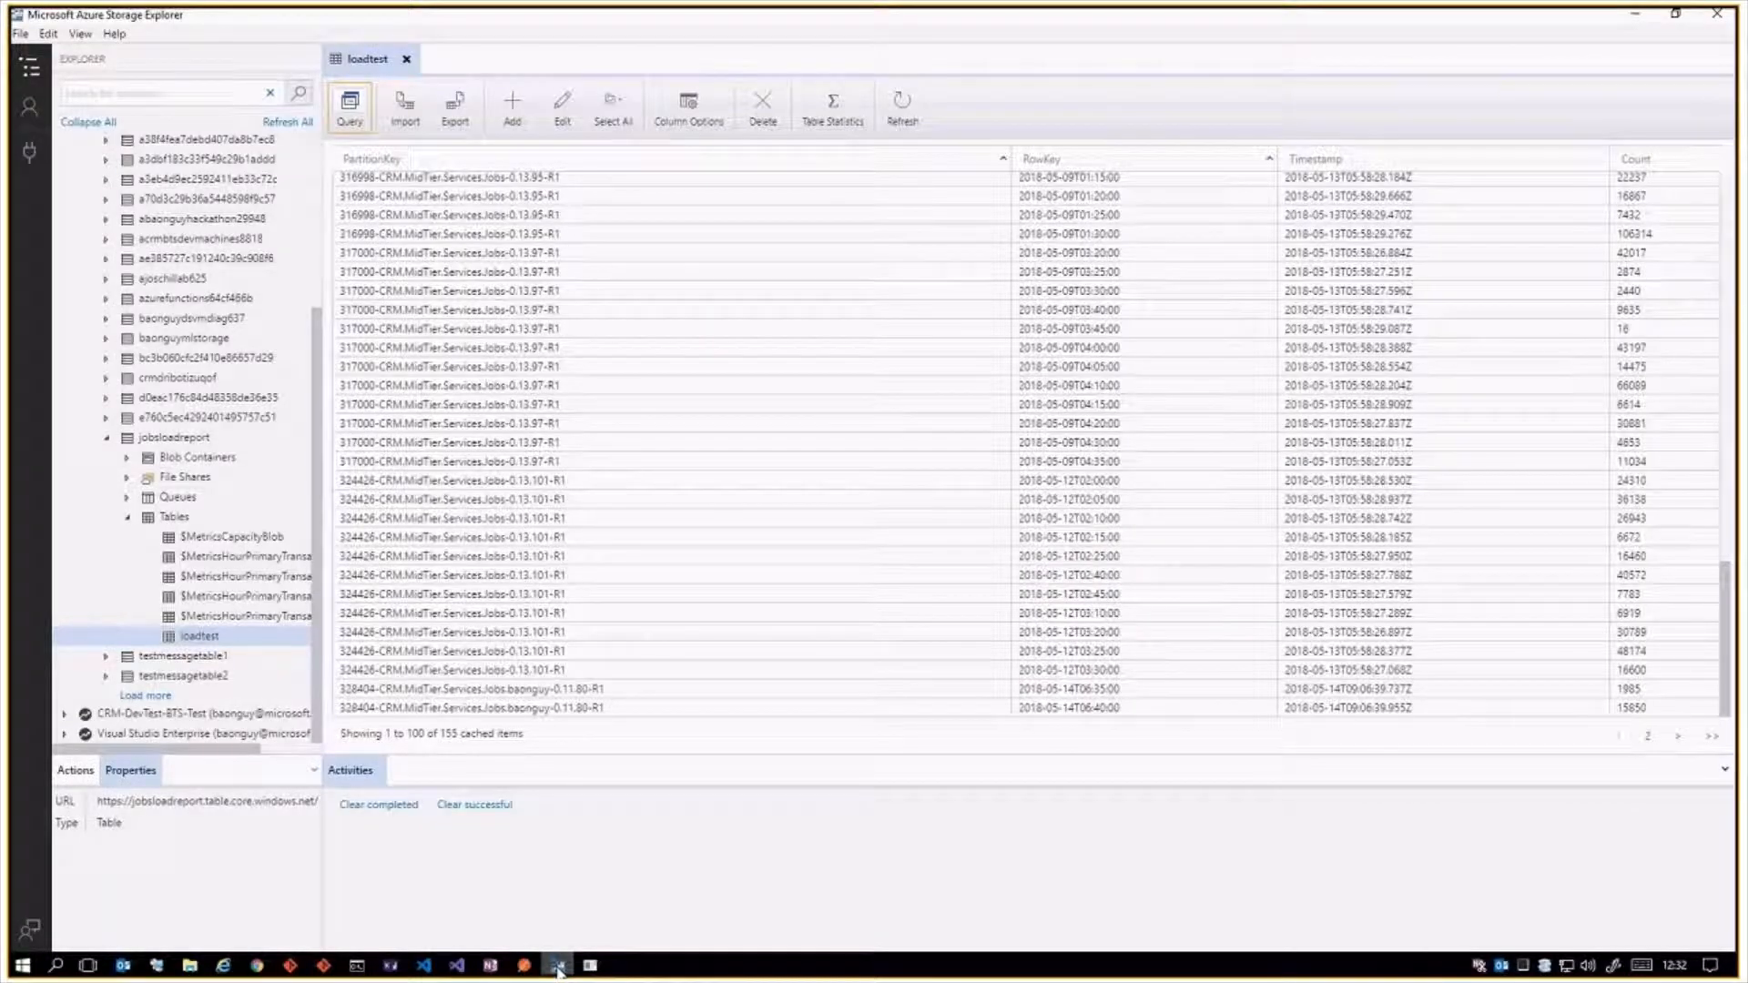
{"action": "left_click_drag", "start_coordinate": [322, 235], "coordinate": [317, 235]}
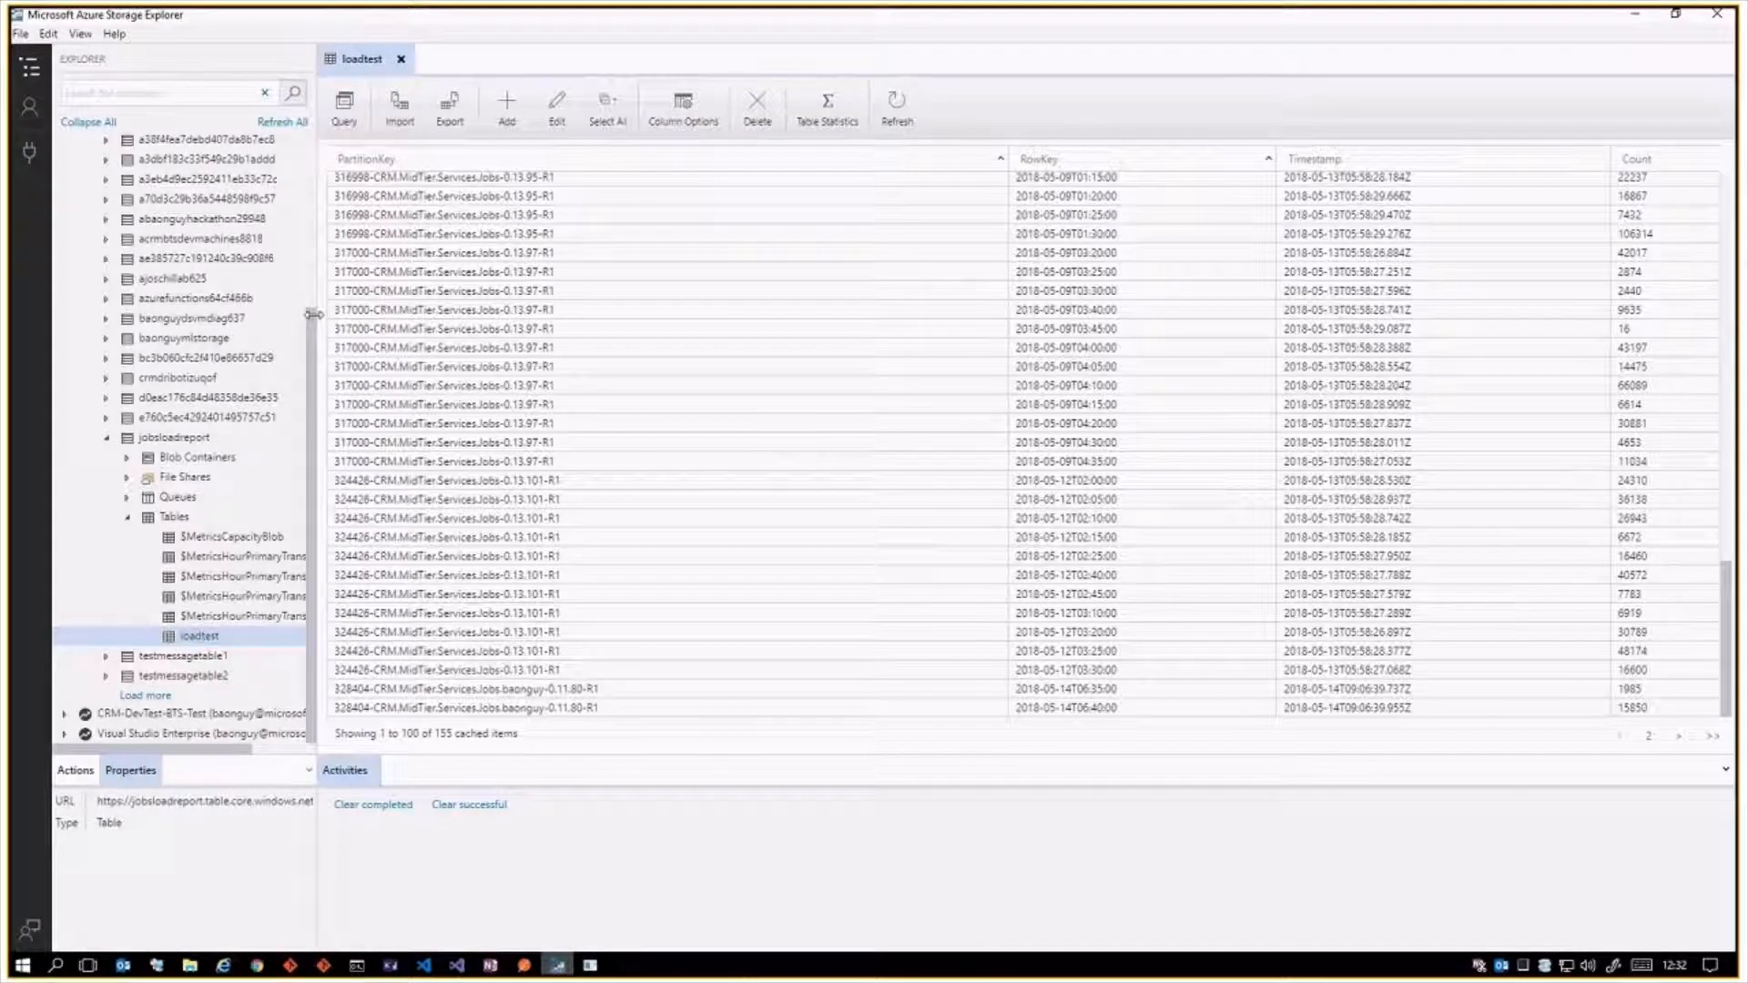
{"action": "left_click_drag", "start_coordinate": [314, 332], "coordinate": [310, 332]}
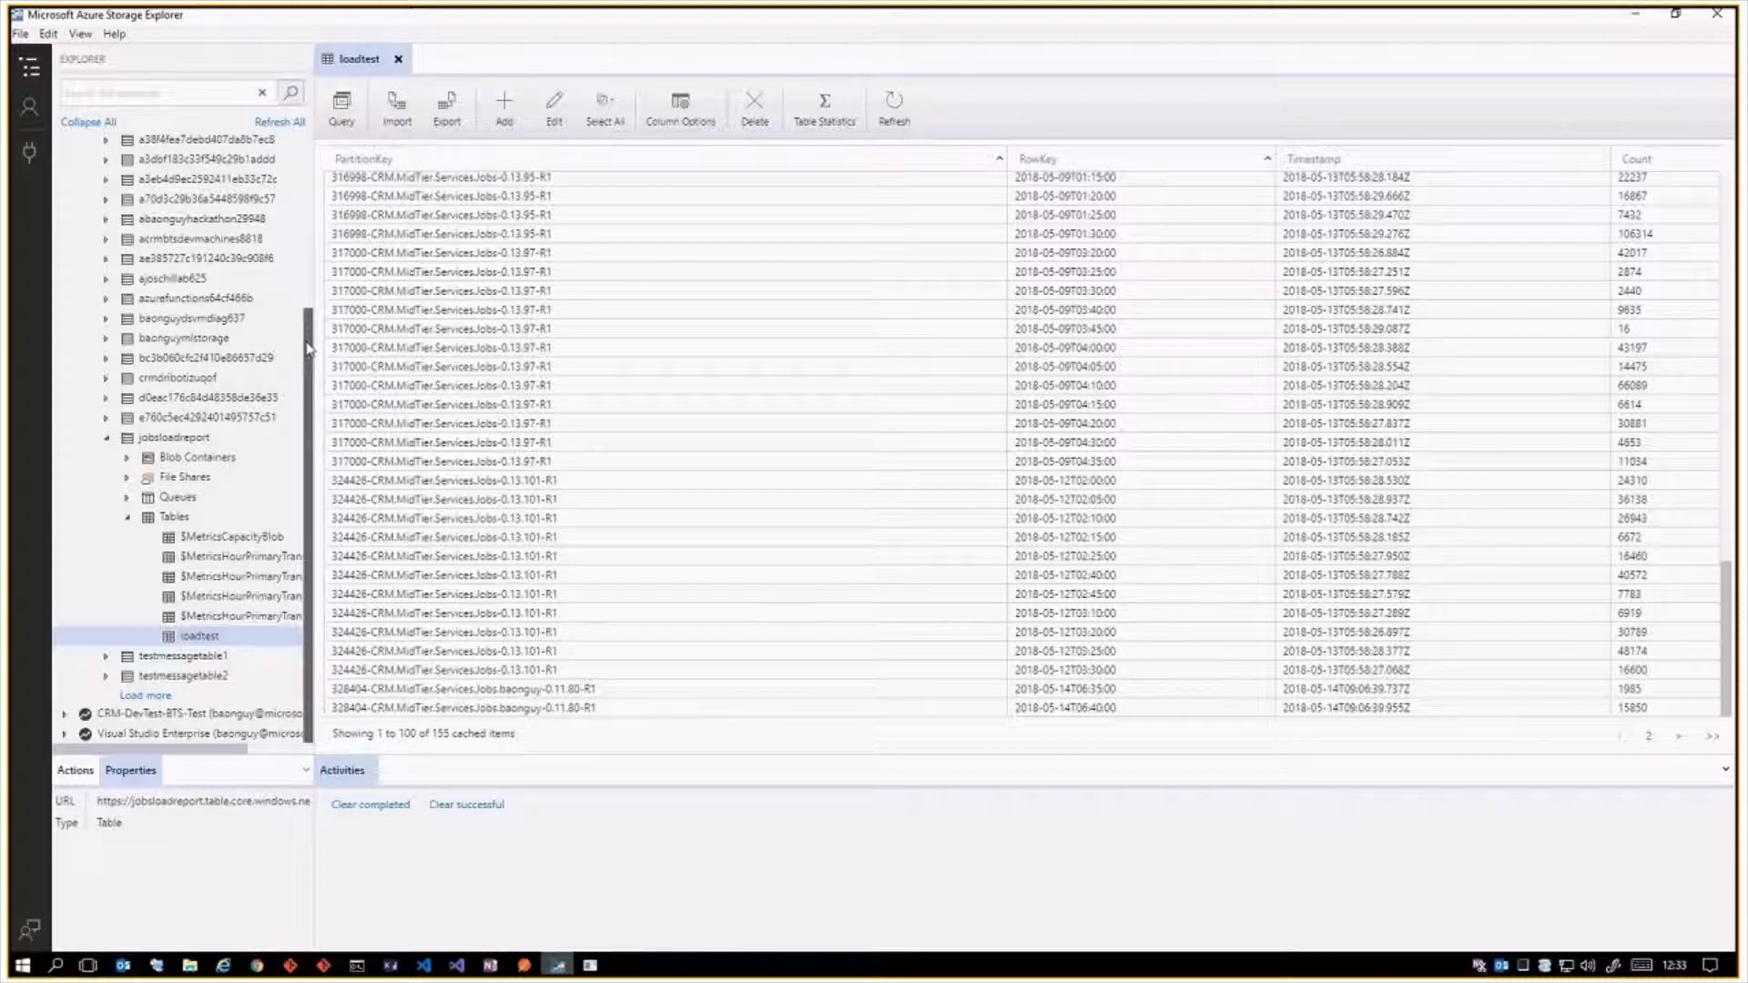
{"action": "scroll", "coordinate": [308, 348], "scroll_direction": "up", "scroll_amount": 5}
{"action": "left_click", "coordinate": [182, 183]}
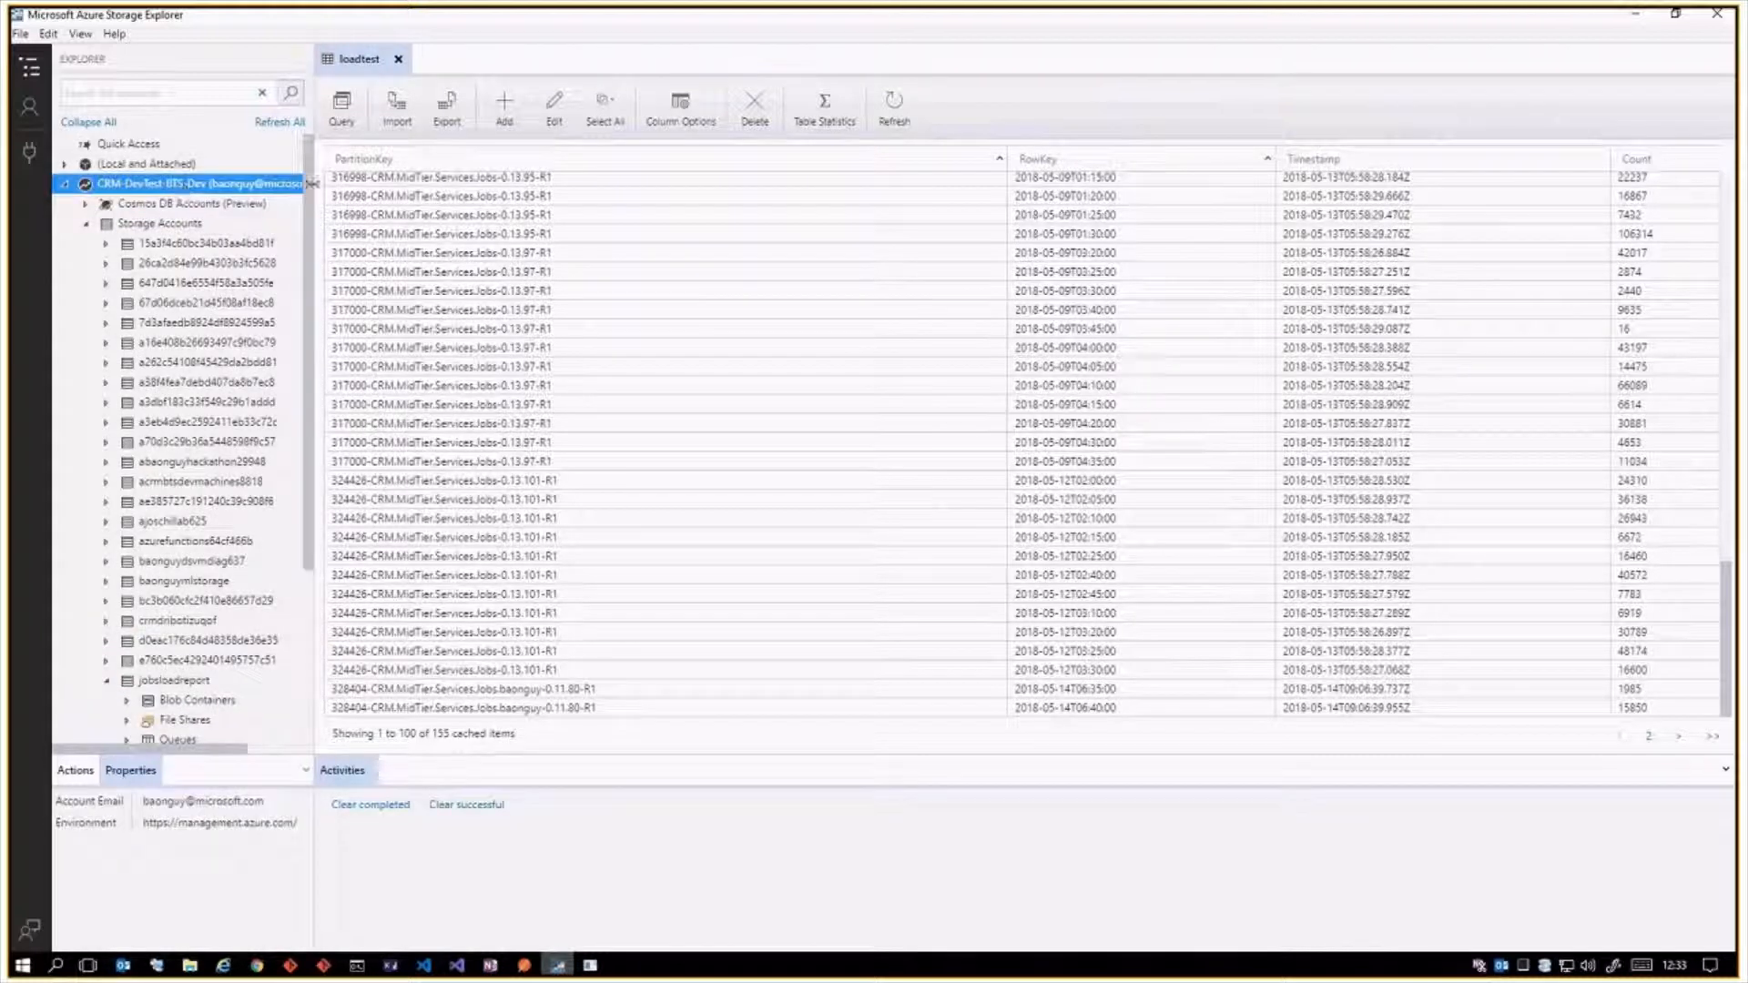
{"action": "left_click_drag", "start_coordinate": [310, 184], "coordinate": [369, 193]}
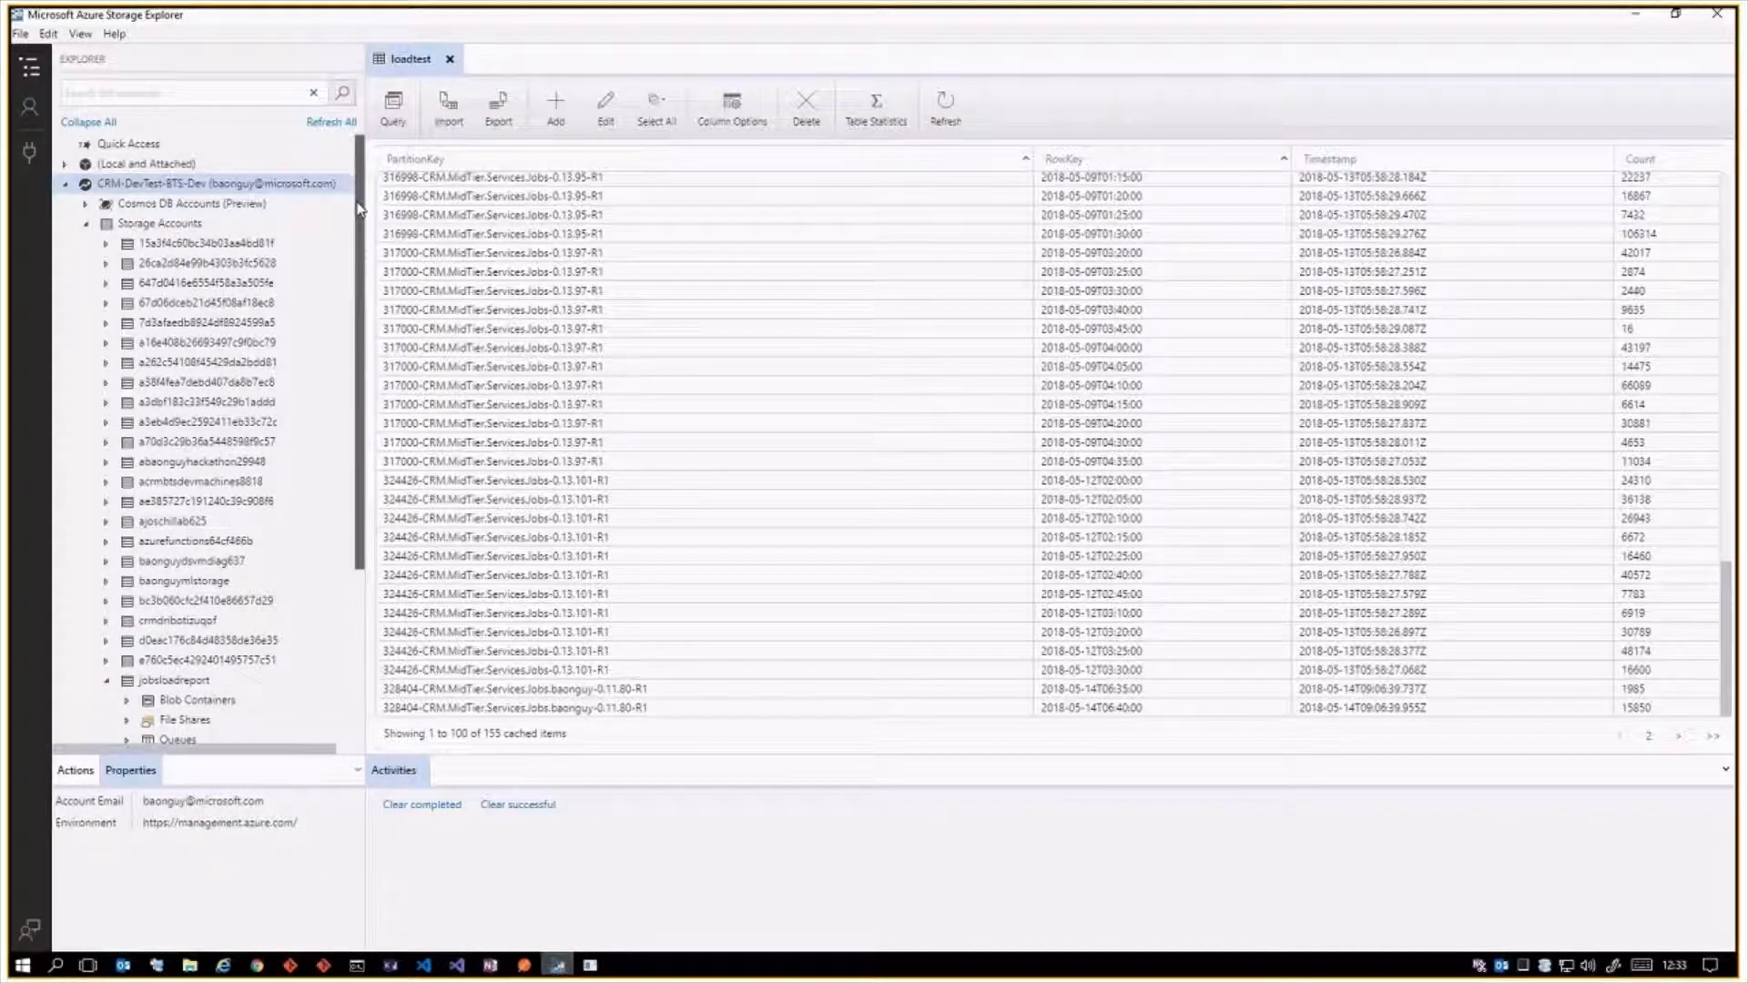
{"action": "scroll", "coordinate": [346, 319], "scroll_direction": "down", "scroll_amount": 6}
{"action": "left_click", "coordinate": [201, 437]}
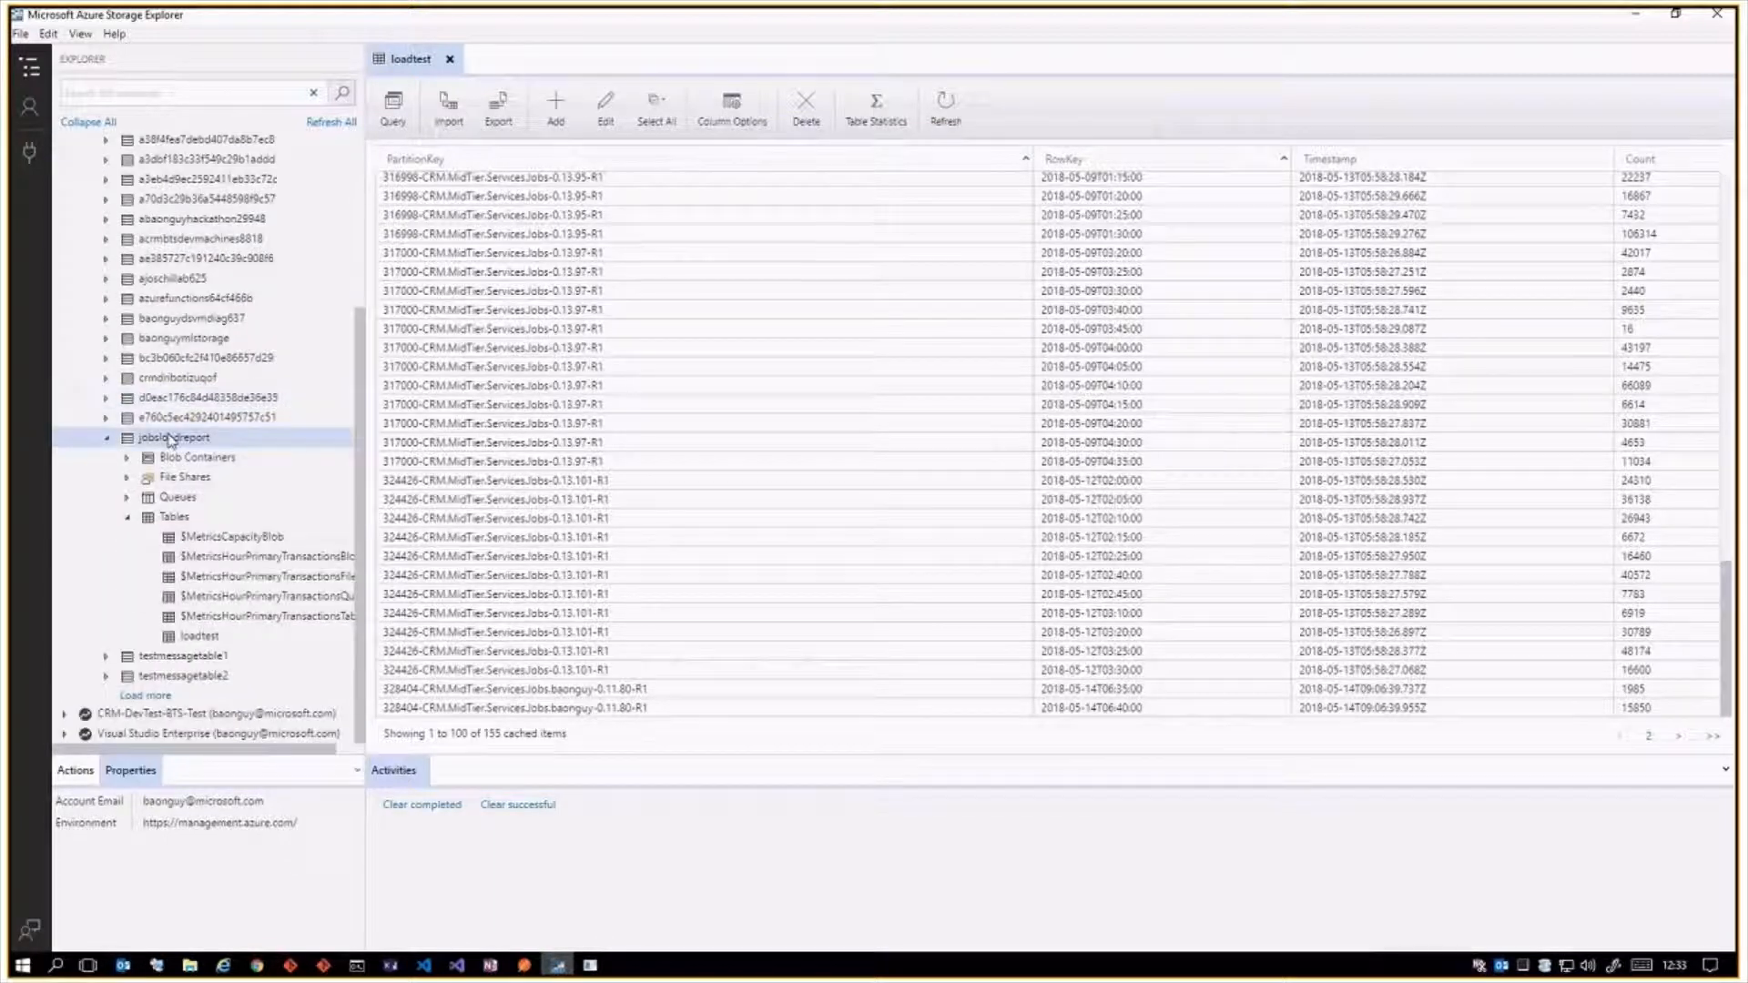
{"action": "left_click", "coordinate": [200, 635]}
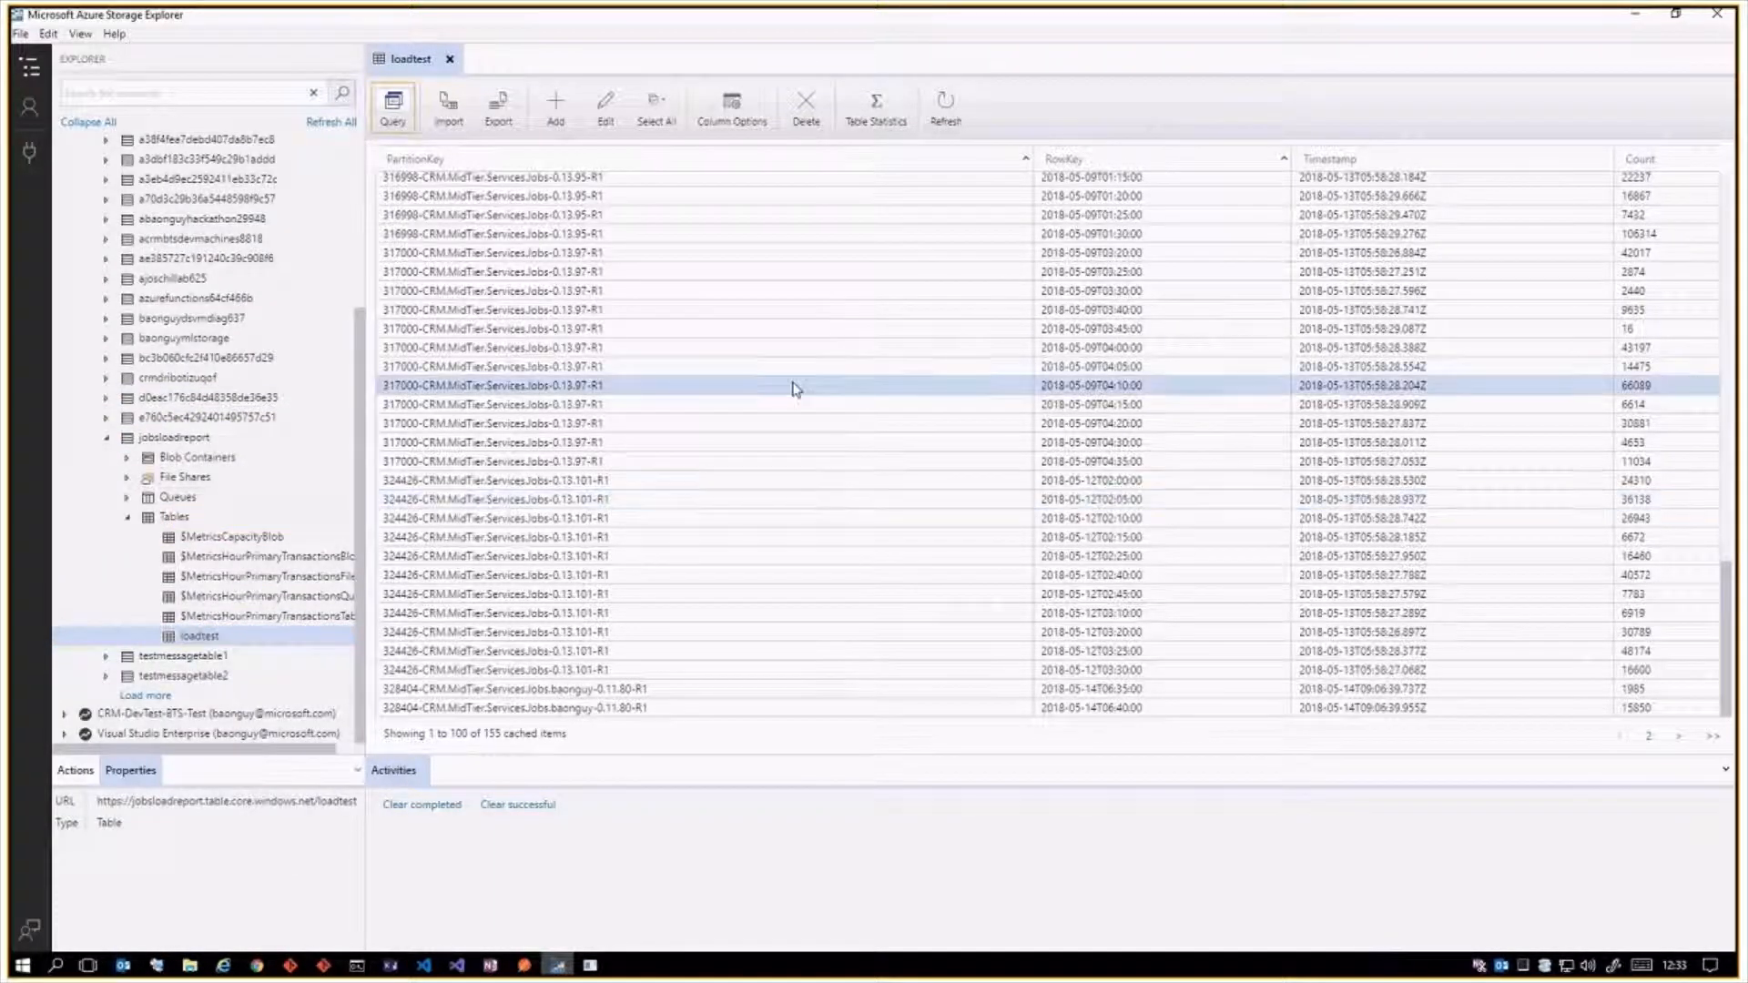
Review the PartitionKey, RowKey and Count values in the first rows of the loadtest table.
{"action": "scroll", "coordinate": [1299, 461], "scroll_direction": "up", "scroll_amount": 9}
{"action": "left_click_drag", "start_coordinate": [1729, 451], "coordinate": [1726, 215]}
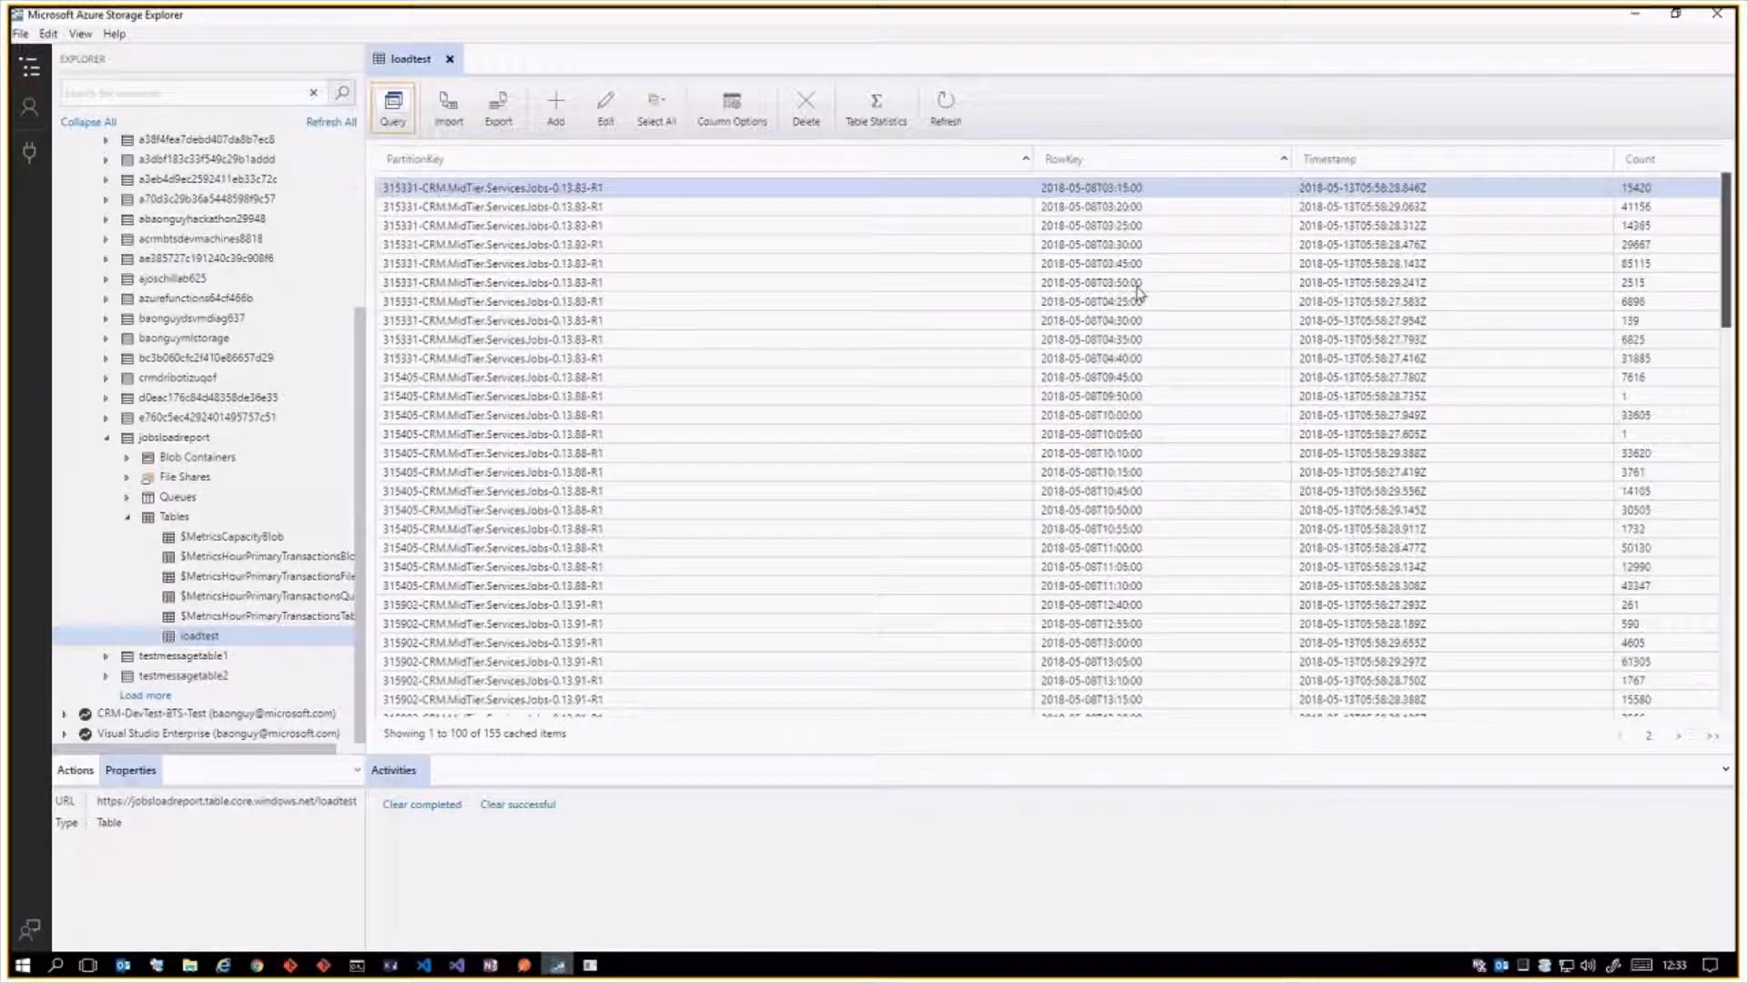
{"action": "left_click", "coordinate": [392, 189]}
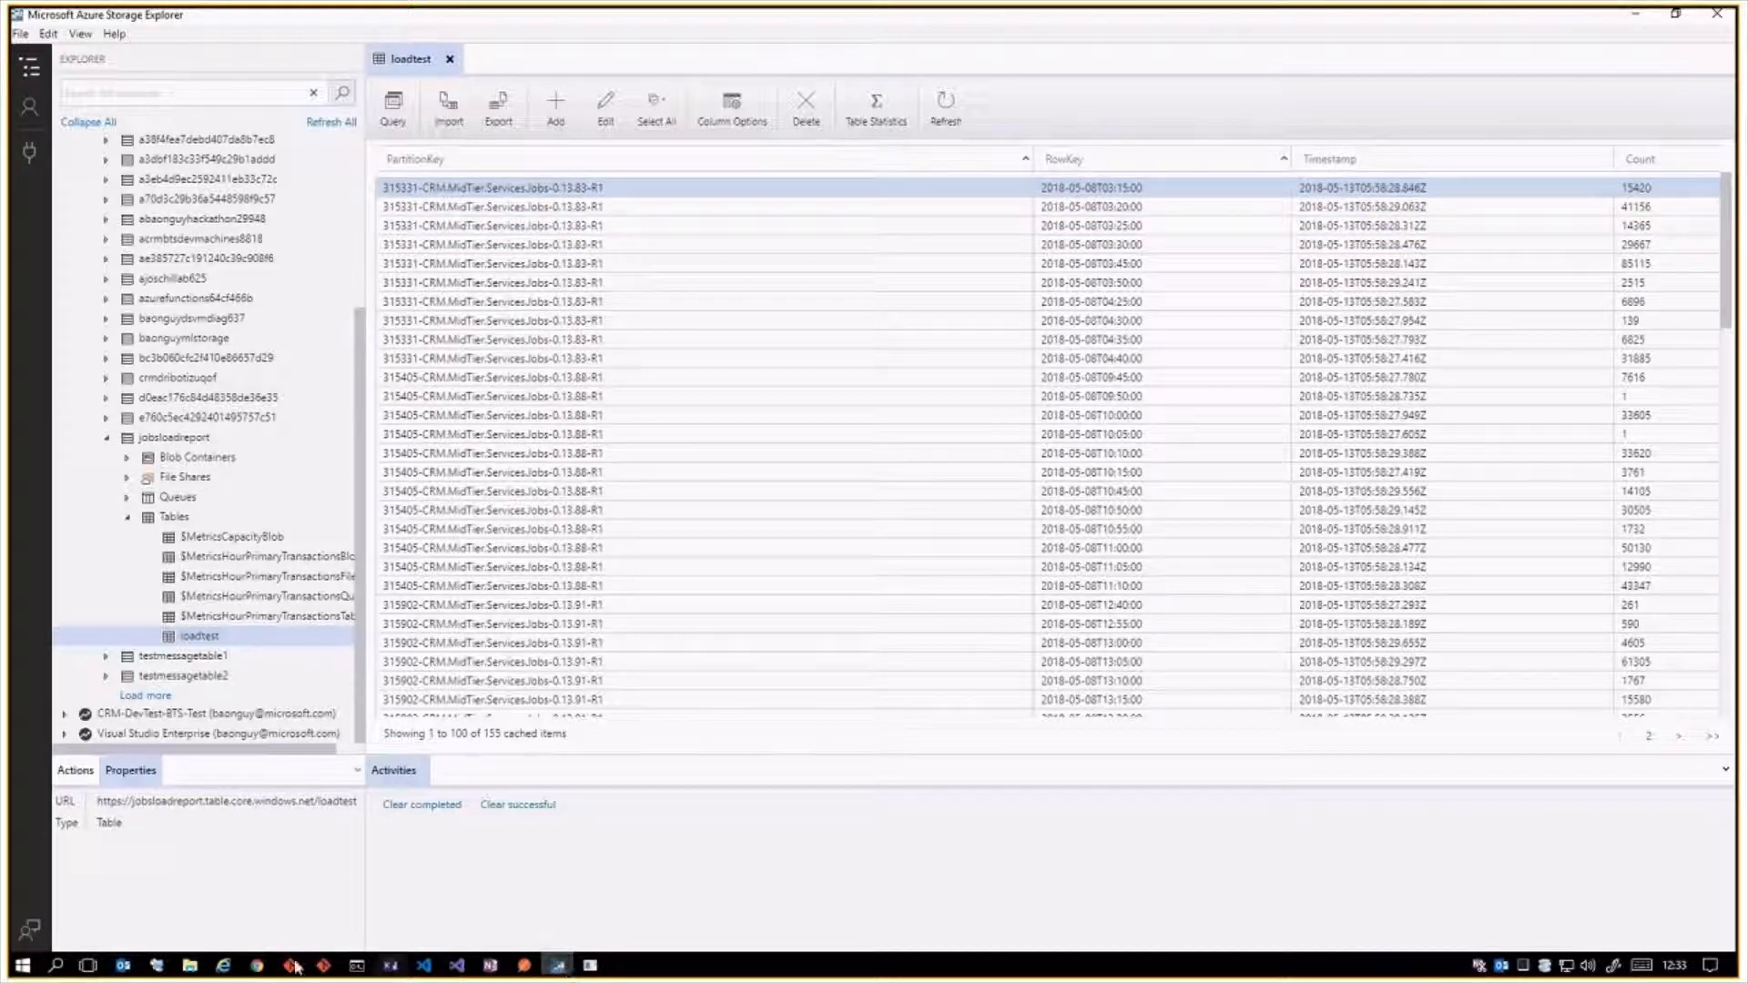
Return to the flow editor in Chrome and review how Insert Entity builds PartitionKey, RowKey and Count.
{"action": "key", "text": "alt+Tab"}
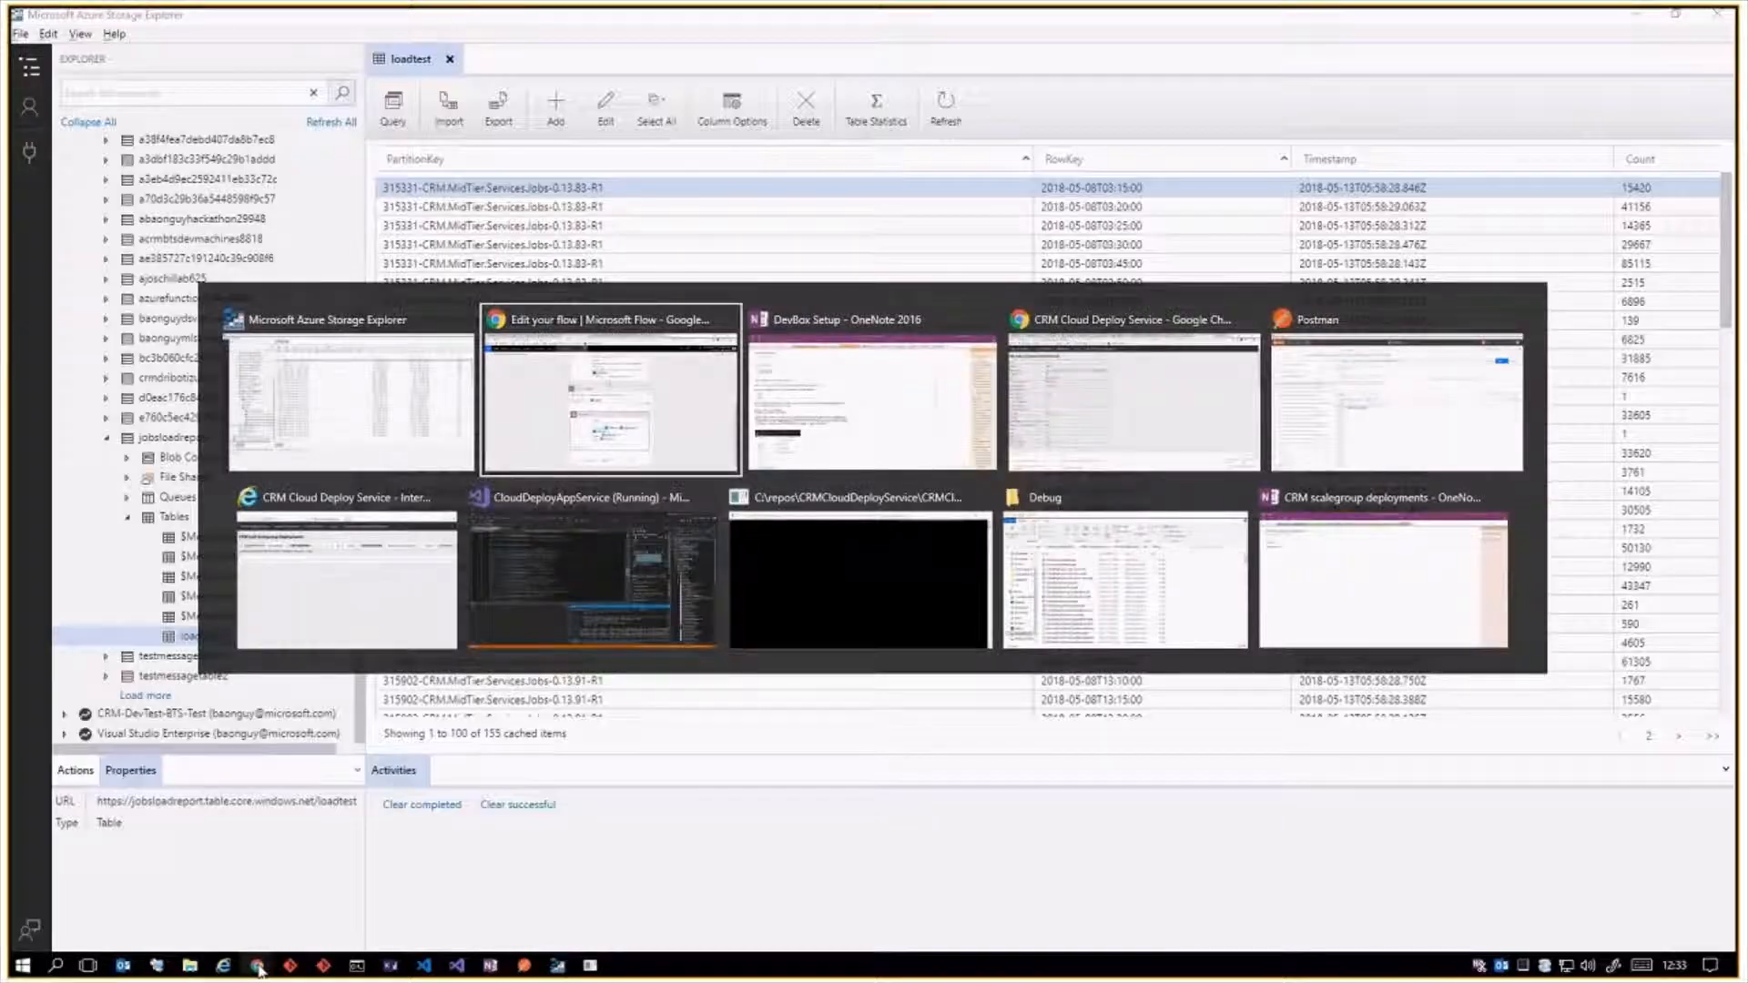
{"action": "scroll", "coordinate": [731, 726], "scroll_direction": "down", "scroll_amount": 1}
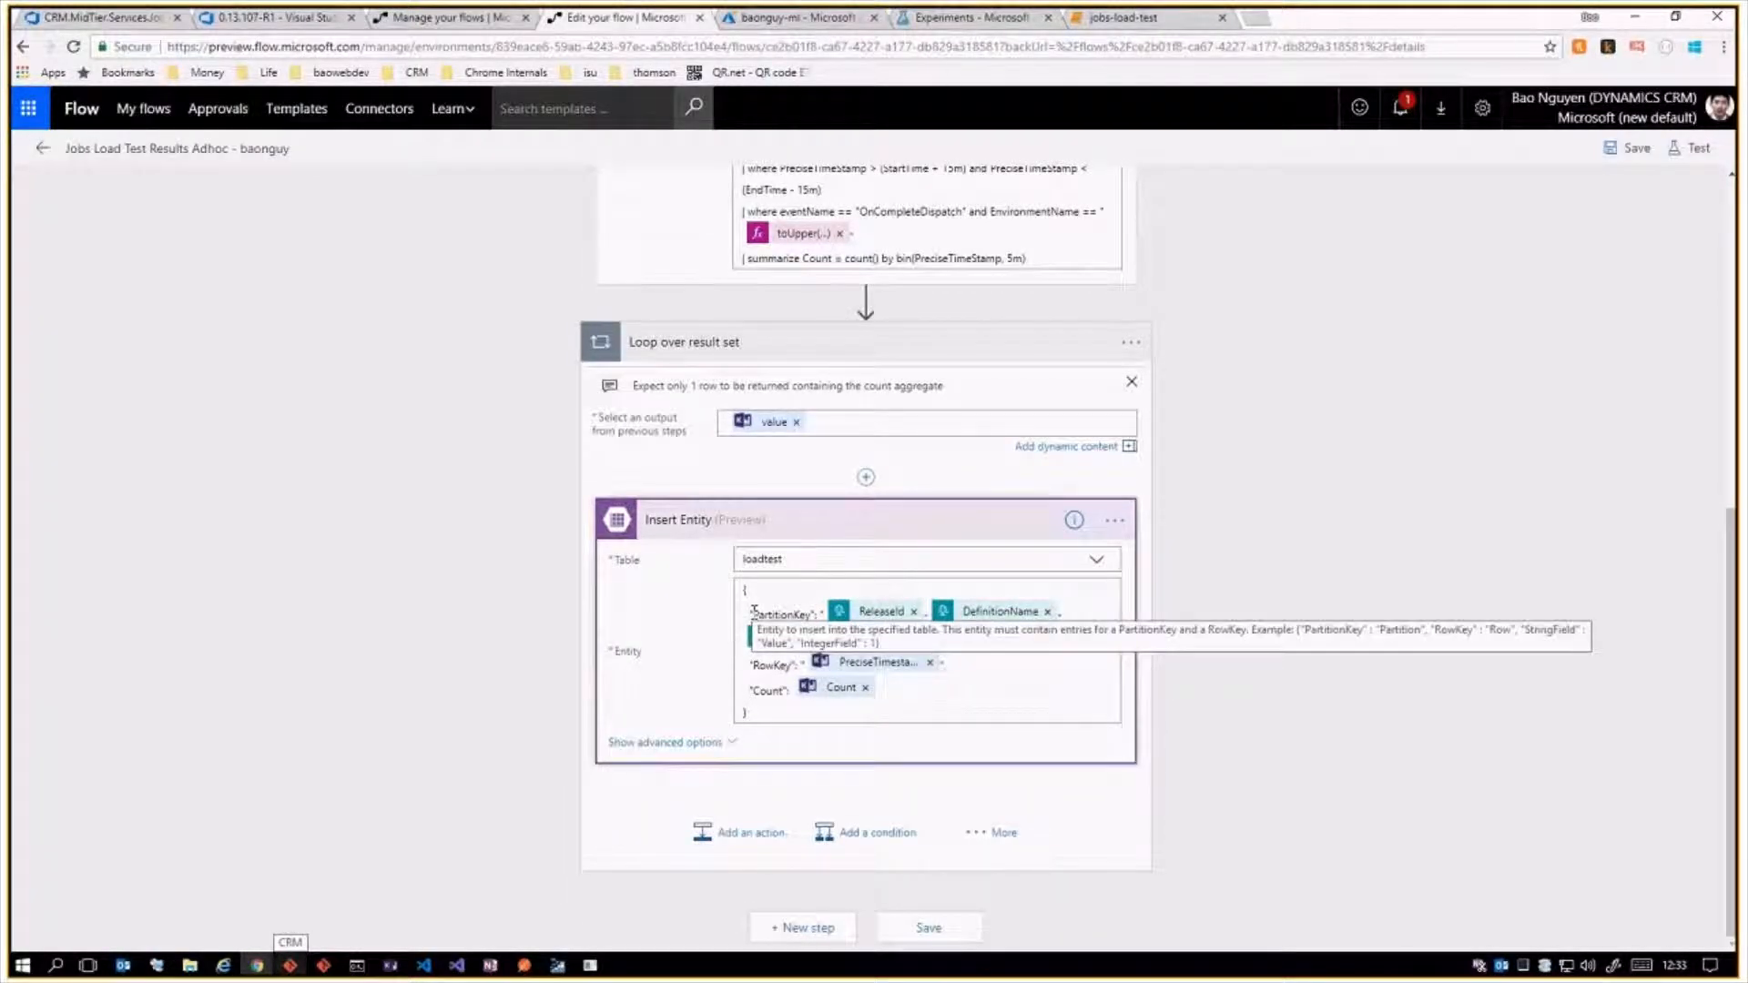
{"action": "left_click_drag", "start_coordinate": [754, 611], "coordinate": [889, 637]}
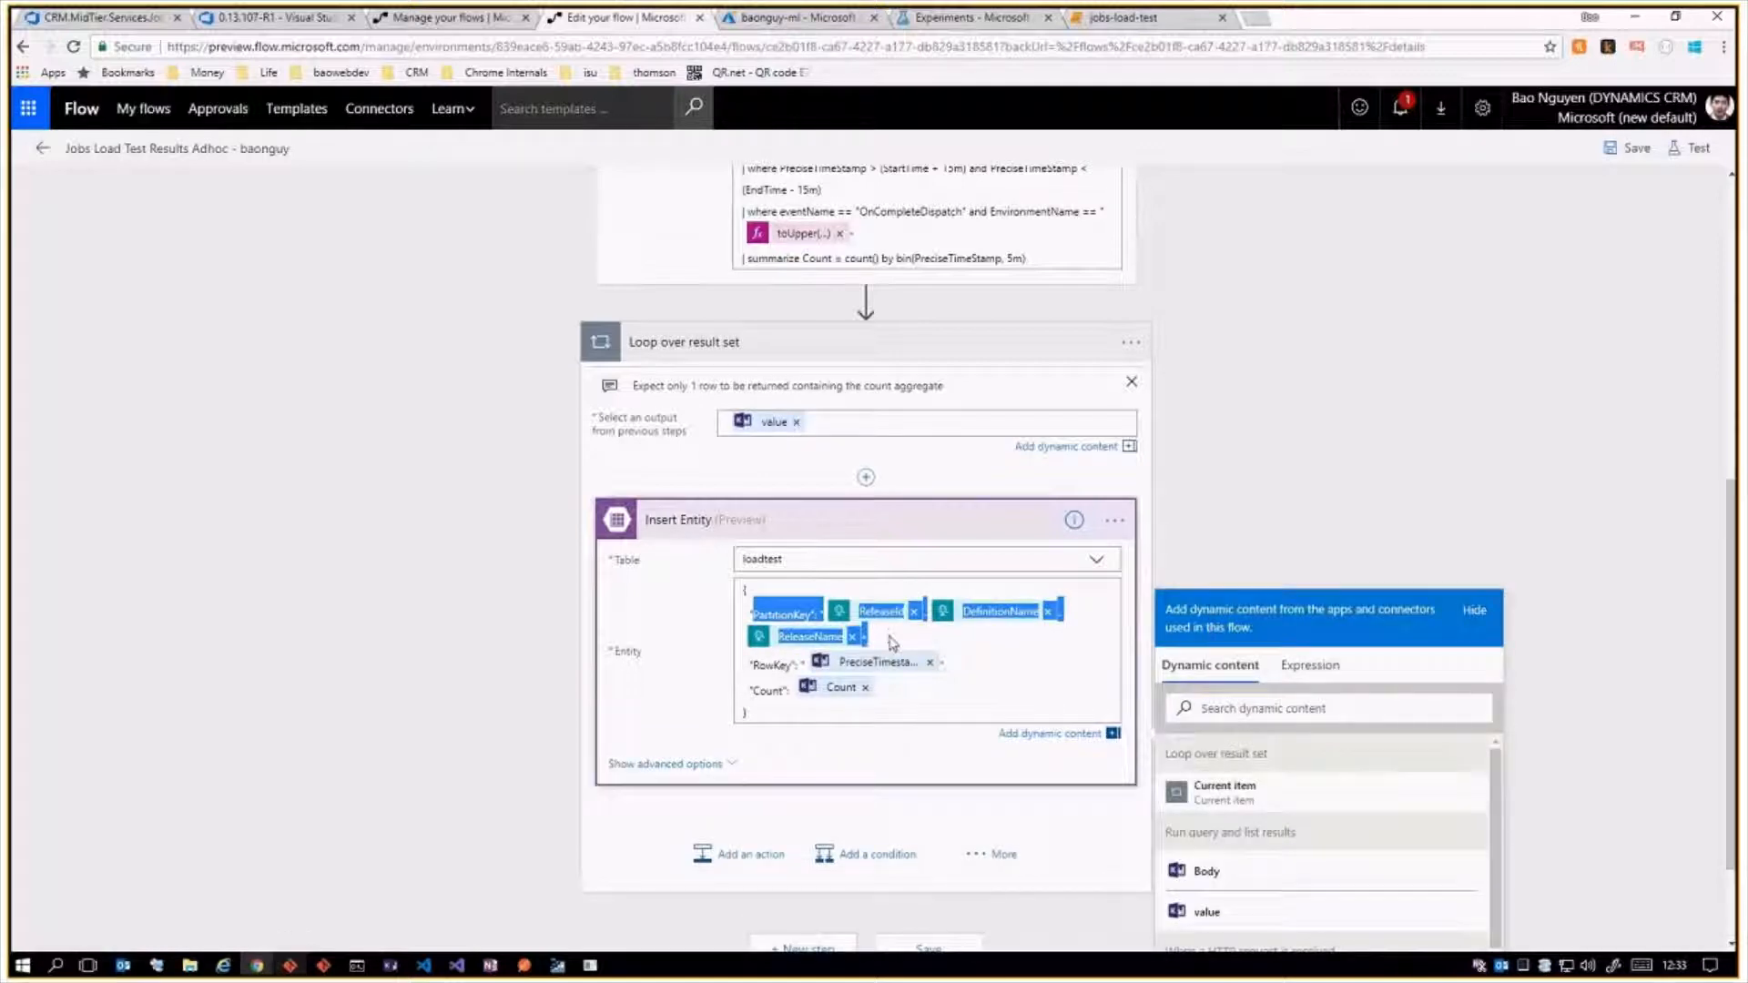
{"action": "left_click", "coordinate": [891, 642]}
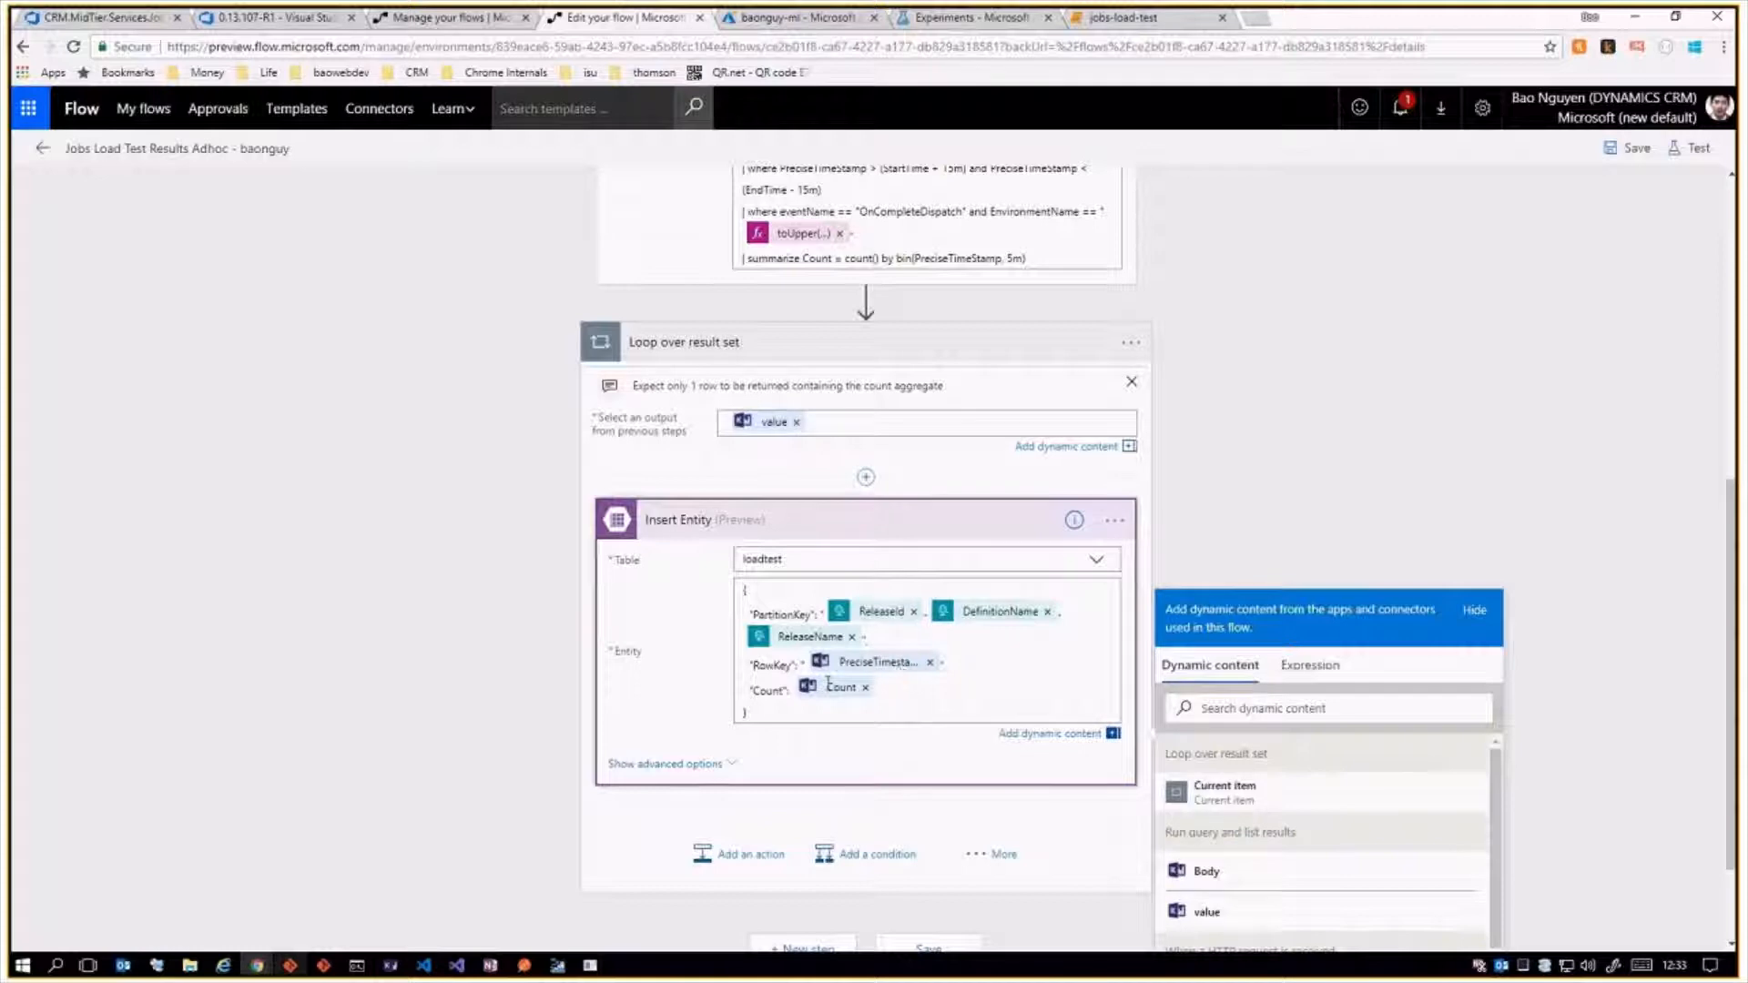
{"action": "scroll", "coordinate": [995, 706], "scroll_direction": "down", "scroll_amount": 2}
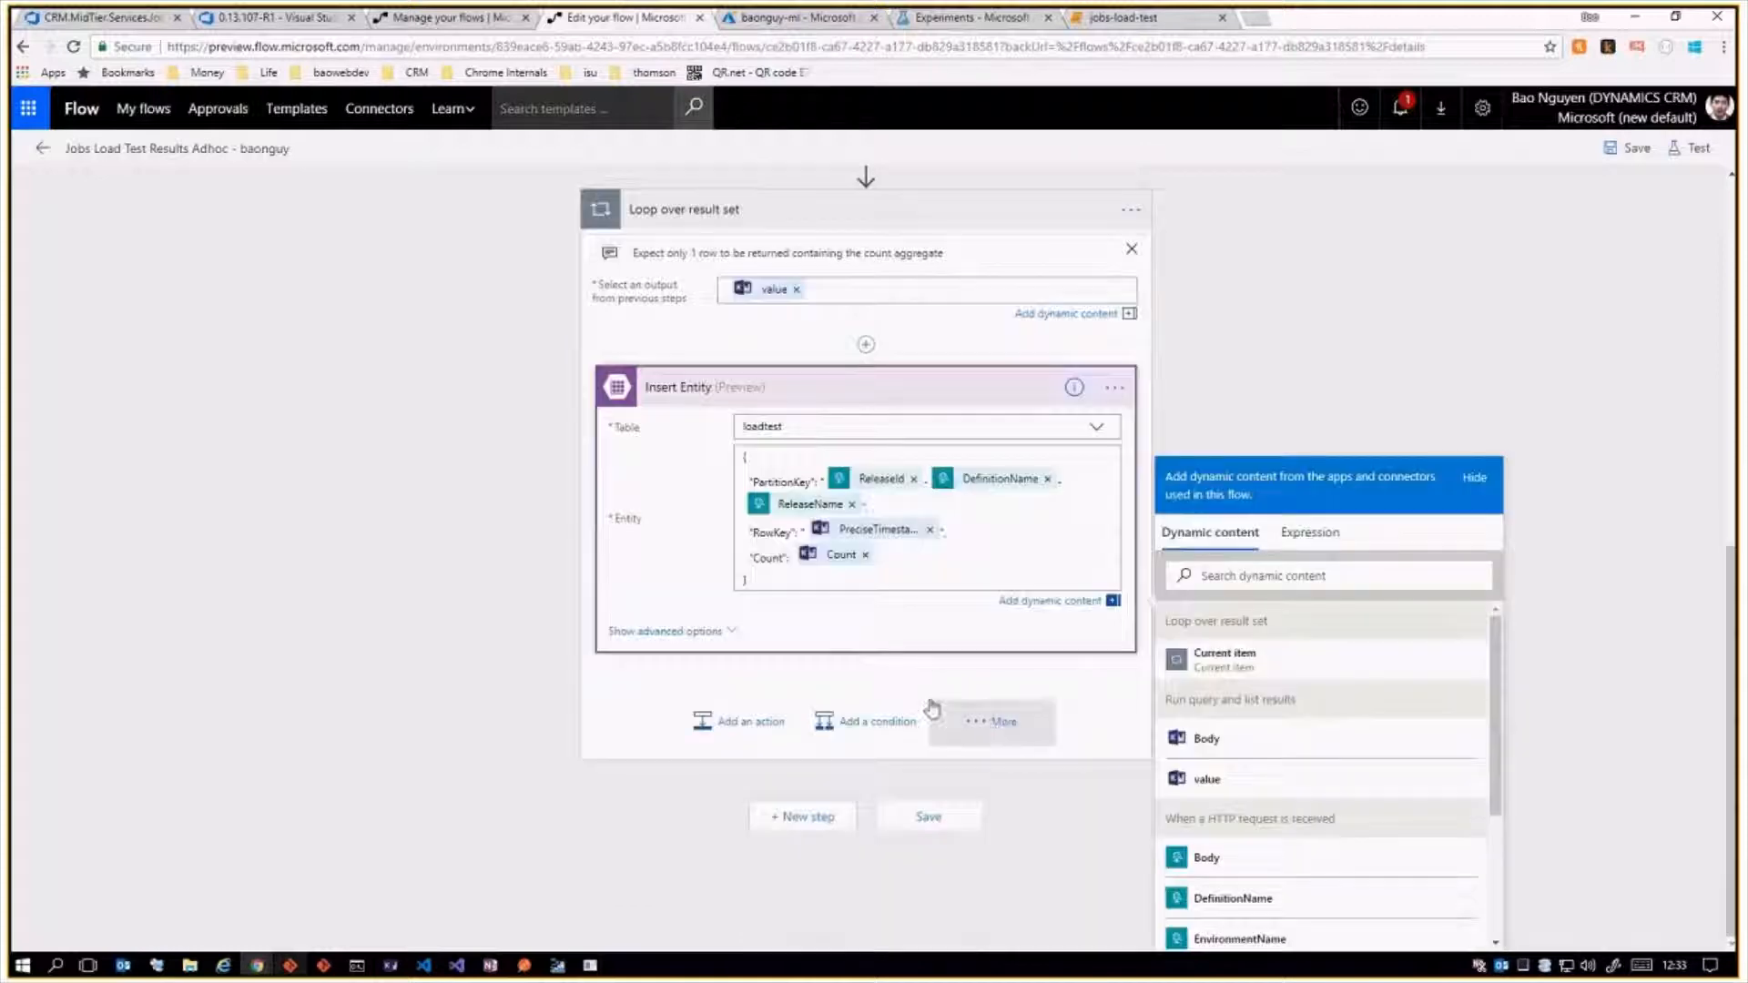
{"action": "scroll", "coordinate": [992, 720], "scroll_direction": "up", "scroll_amount": 4}
{"action": "scroll", "coordinate": [900, 637], "scroll_direction": "up", "scroll_amount": 6}
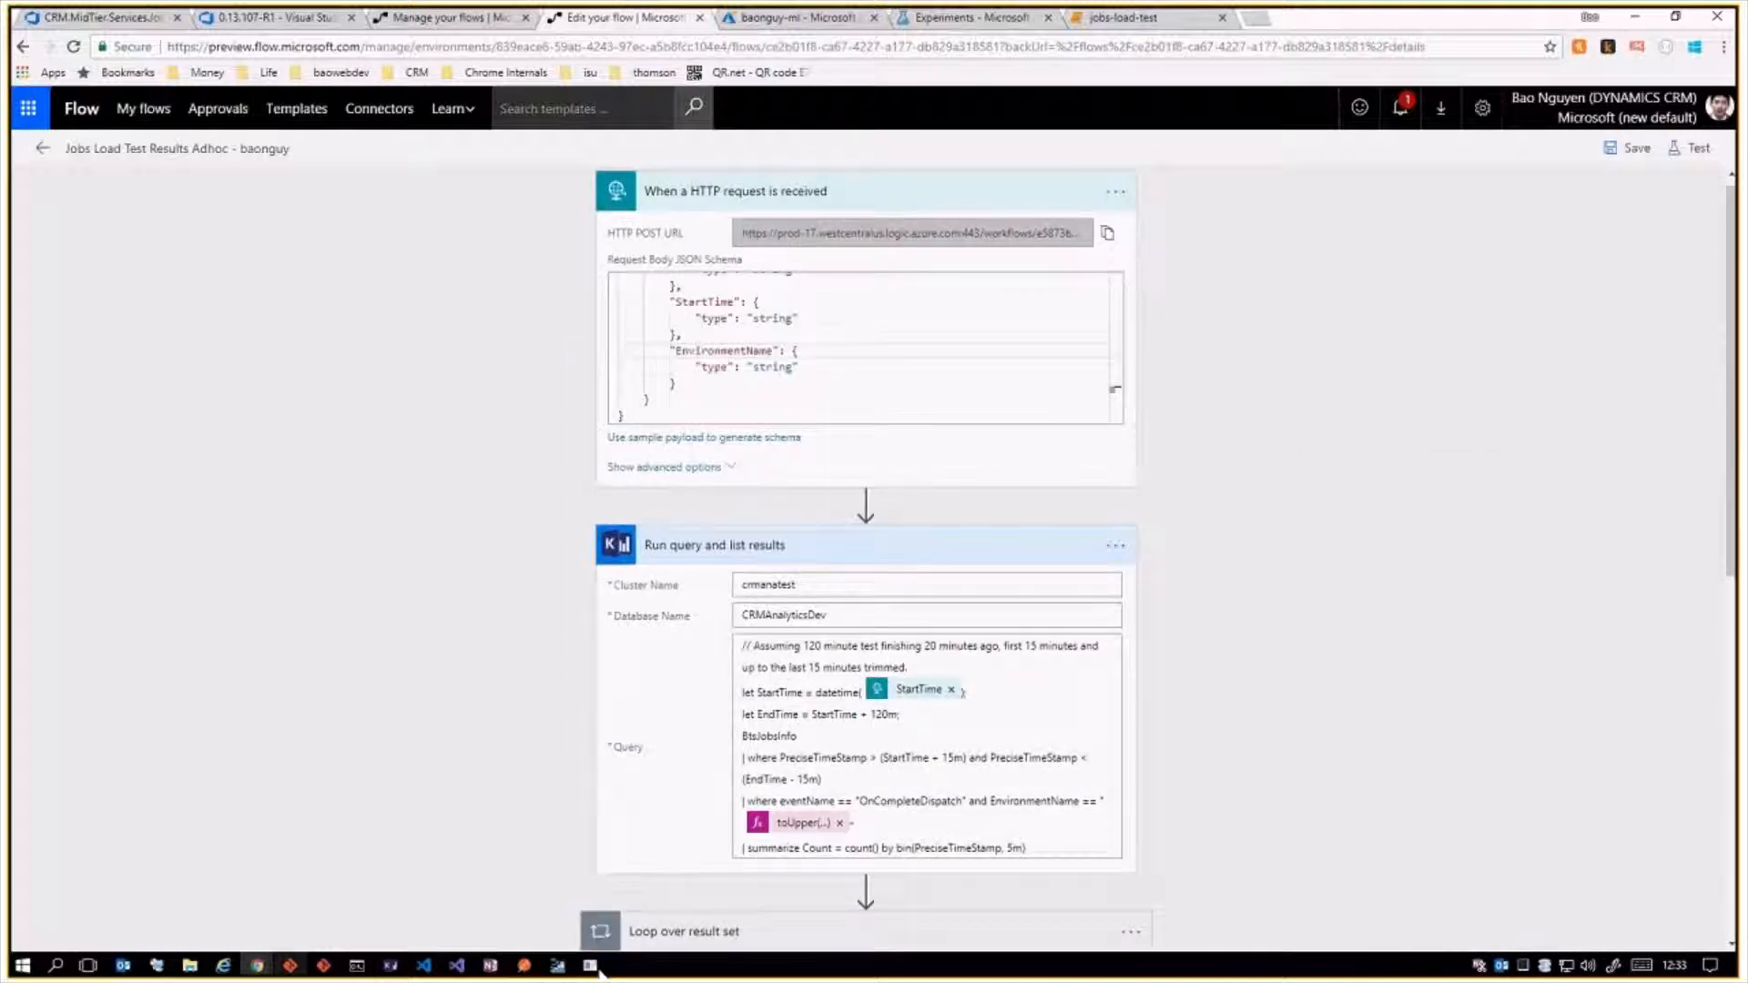
Switch to Postman and open the Jobs Load Test Results POST request from the JobsLoadReport collection.
{"action": "left_click", "coordinate": [524, 966]}
{"action": "left_click", "coordinate": [825, 562]}
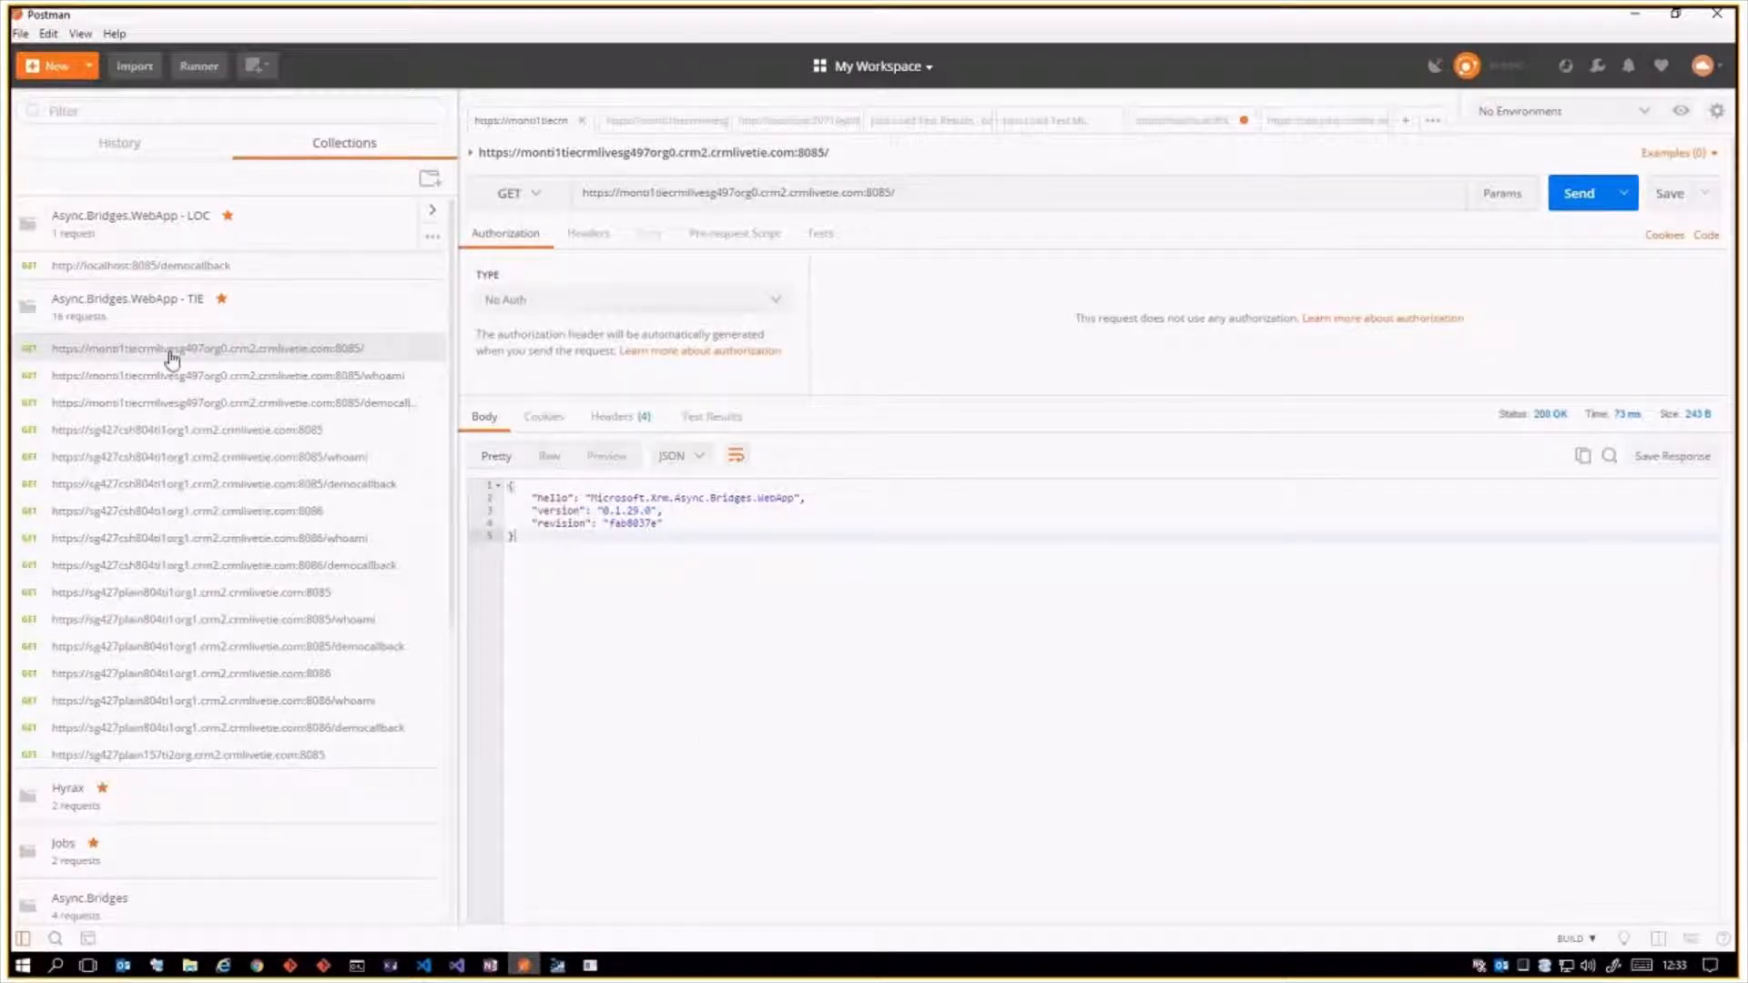
{"action": "scroll", "coordinate": [118, 883], "scroll_direction": "down", "scroll_amount": 6}
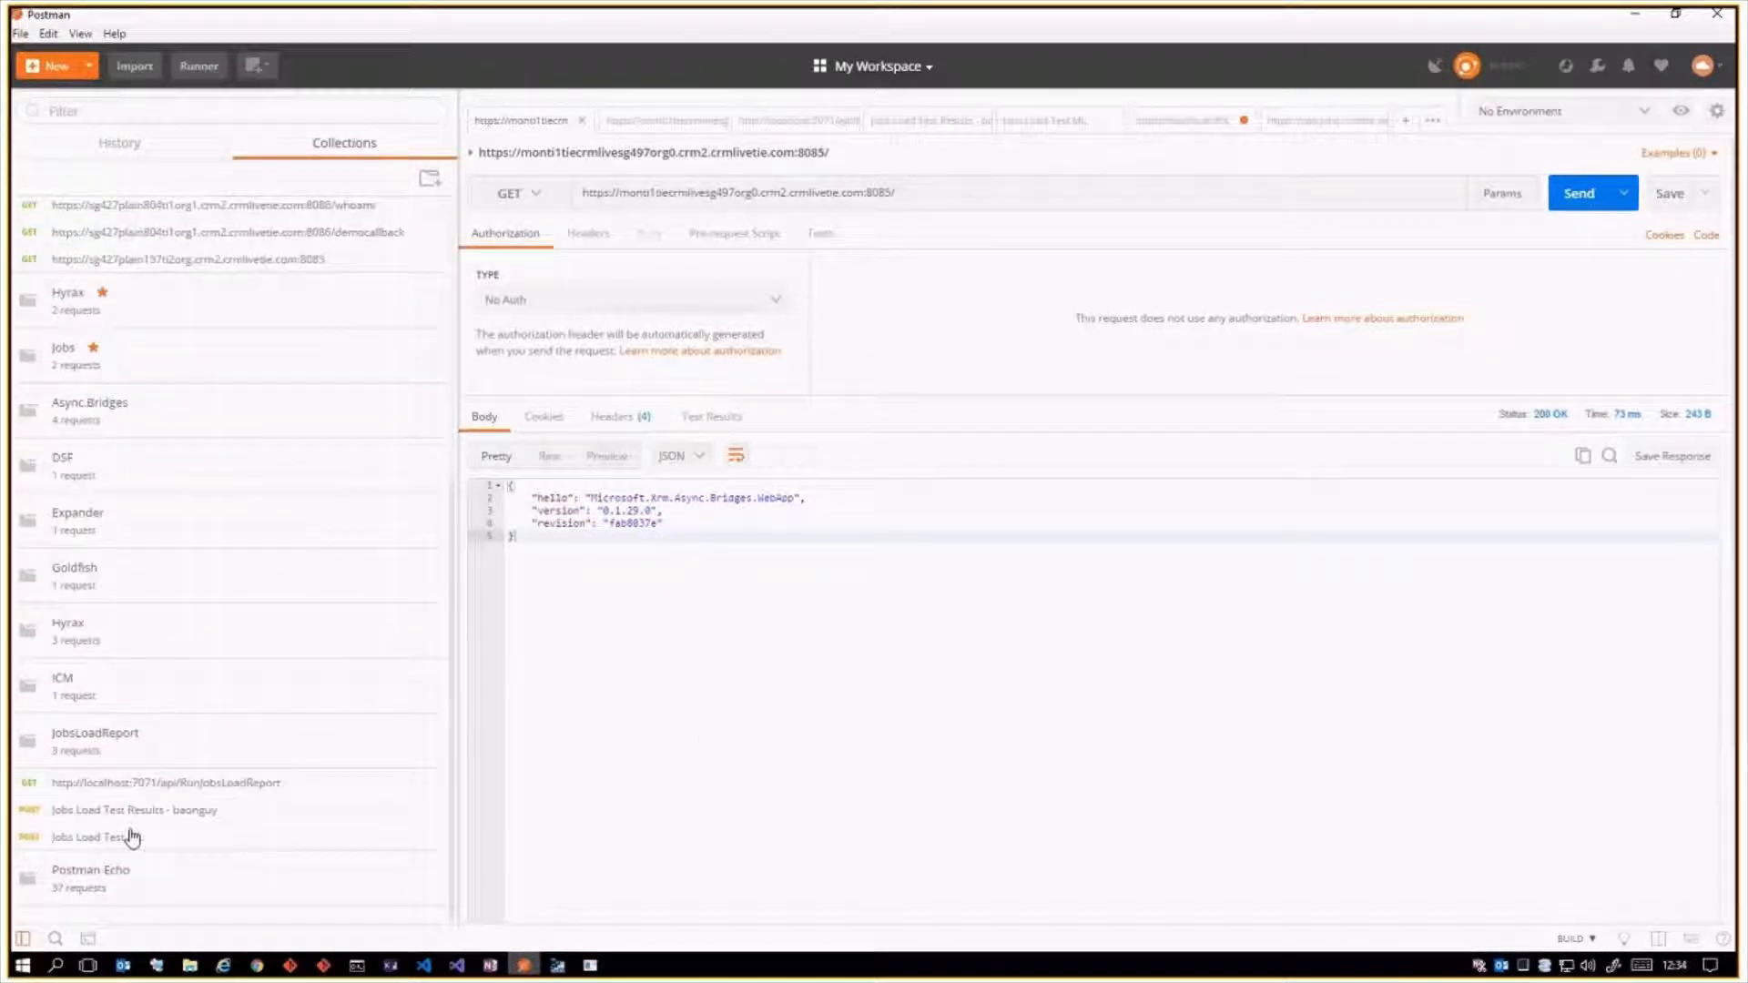
{"action": "left_click", "coordinate": [202, 812]}
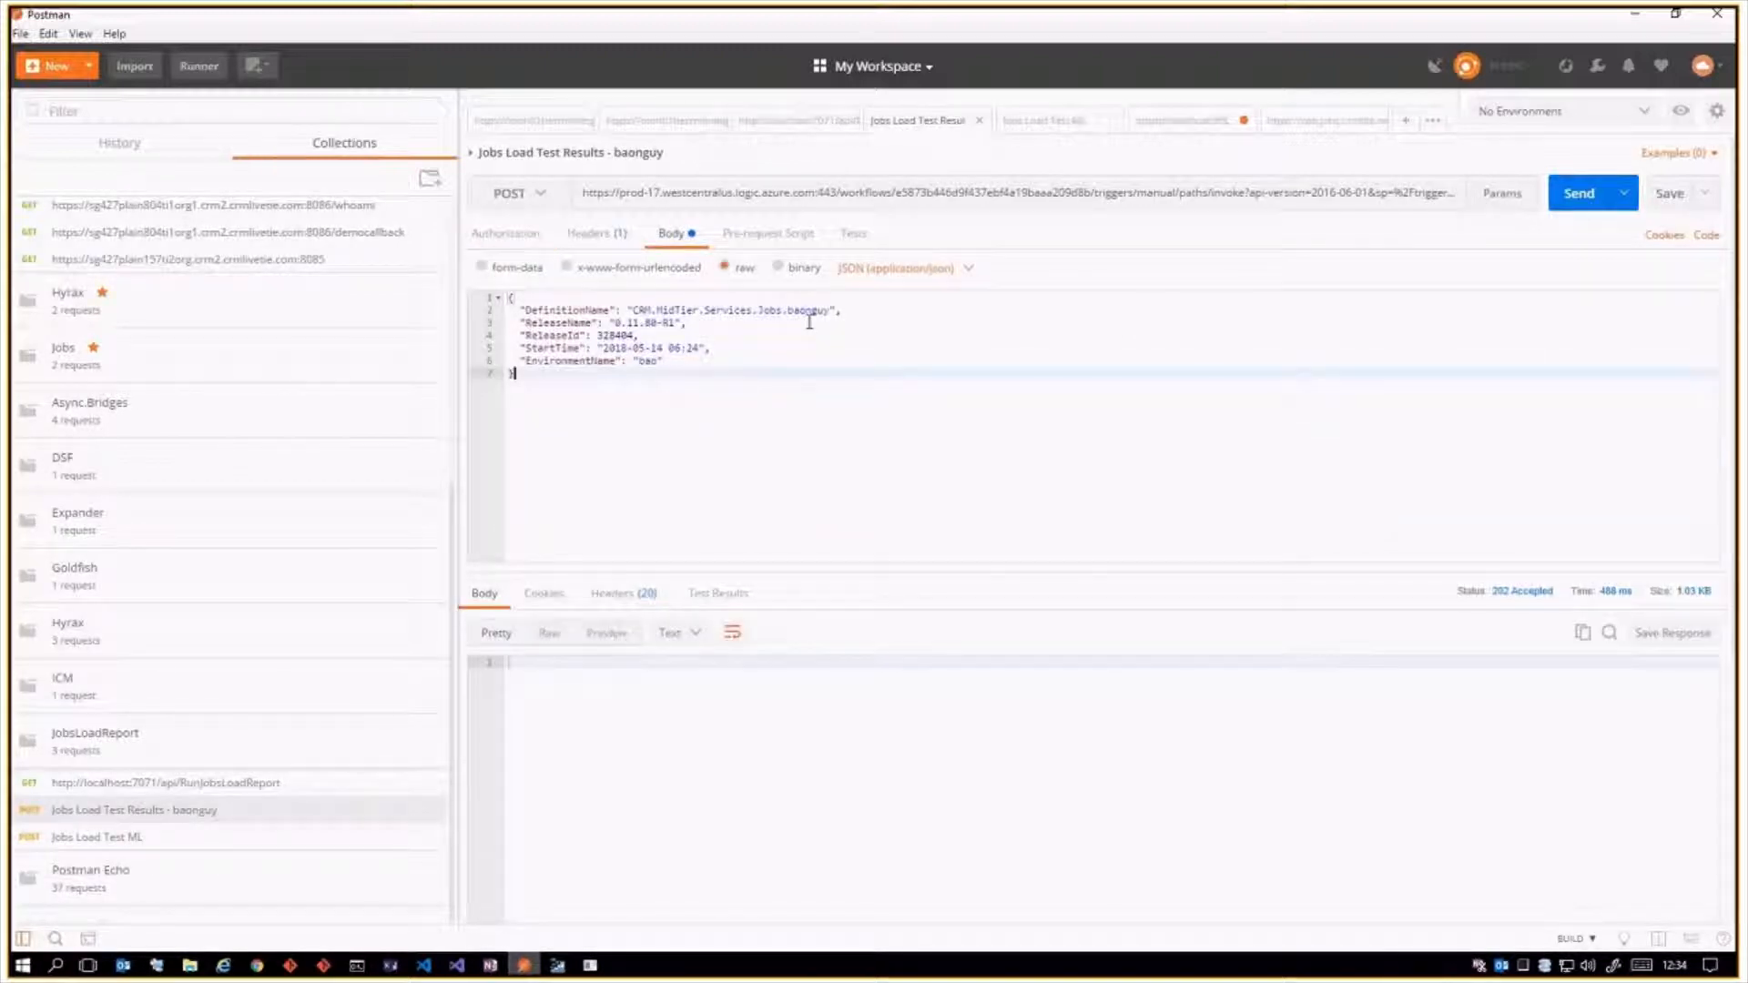
Copy the definition name CRM.MidTier.Services.Jobs from the release page in Chrome into the Postman request body's DefinitionName.
{"action": "key", "text": "alt+Tab"}
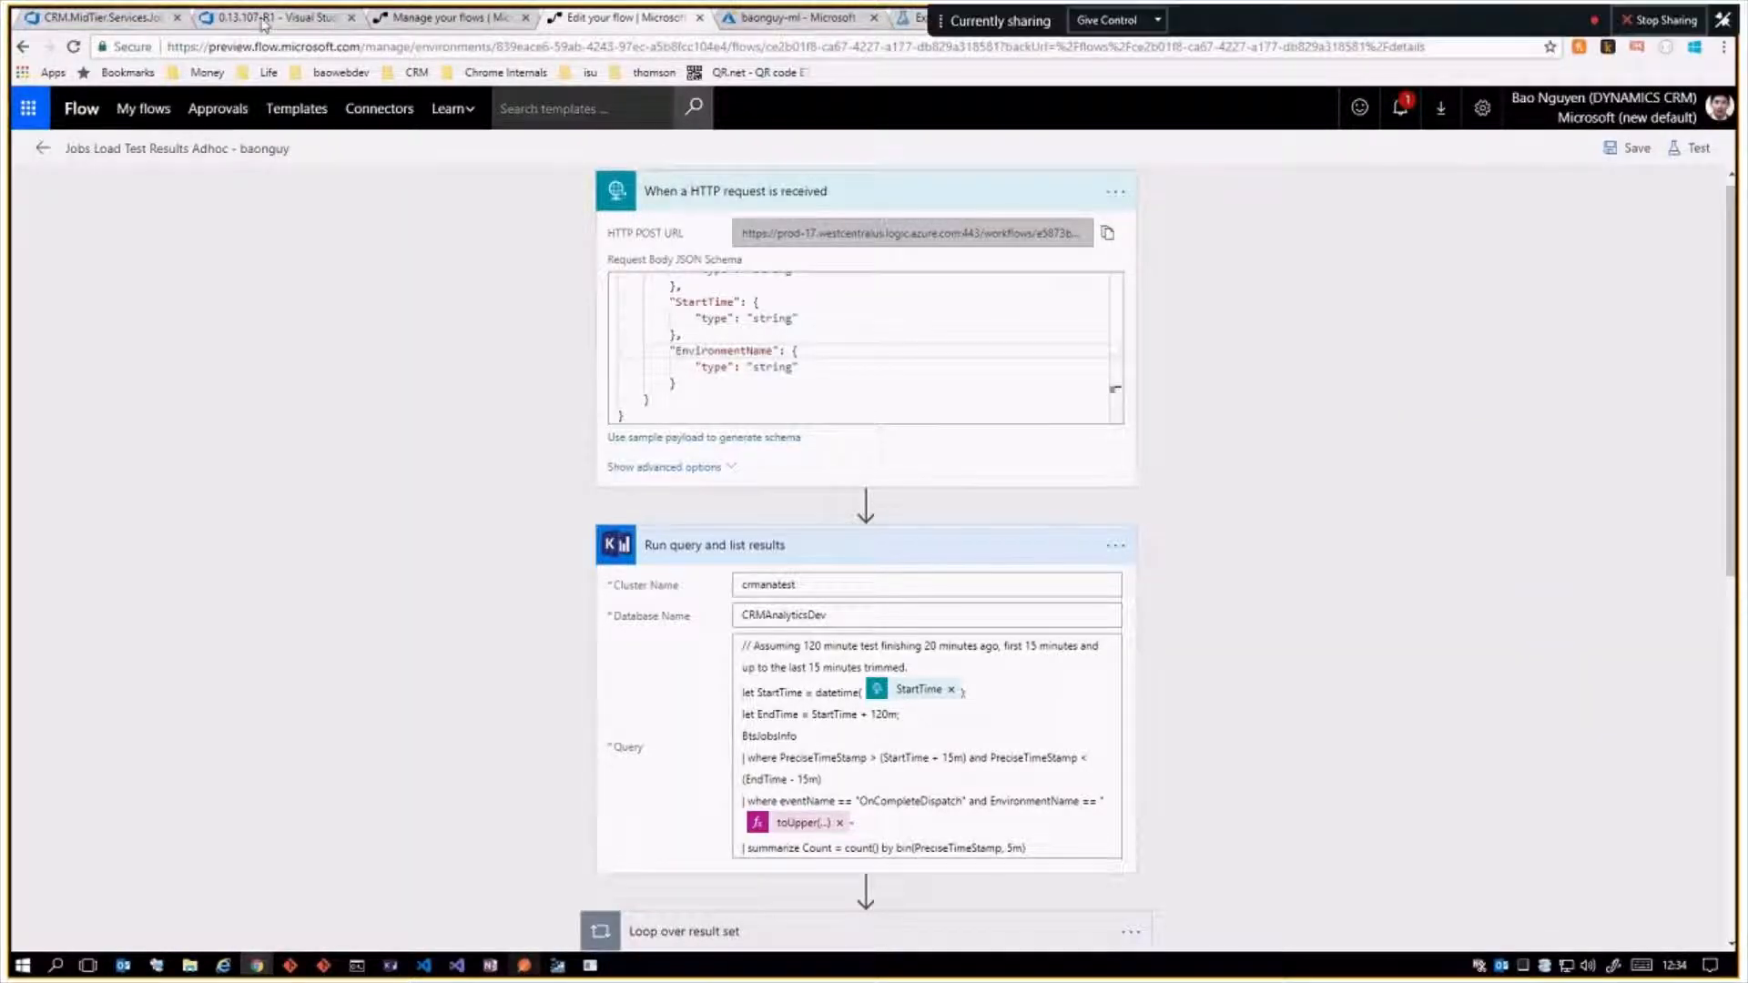
{"action": "left_click", "coordinate": [332, 20]}
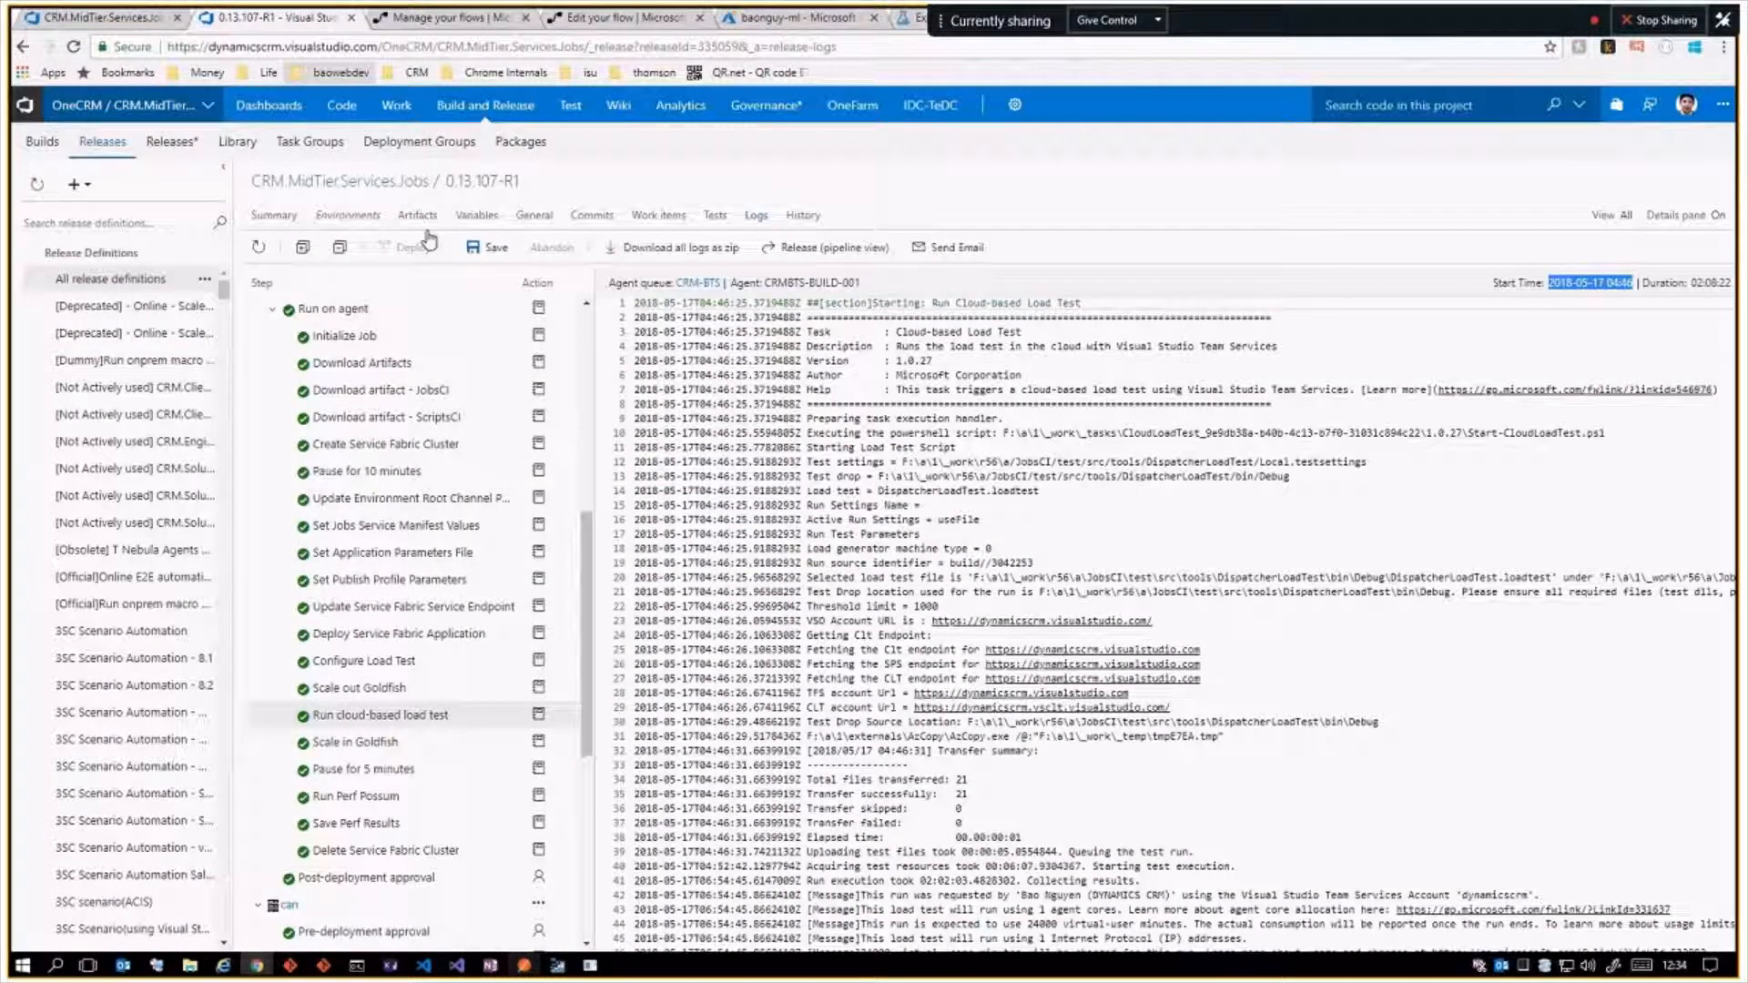
{"action": "key", "text": "alt+Tab"}
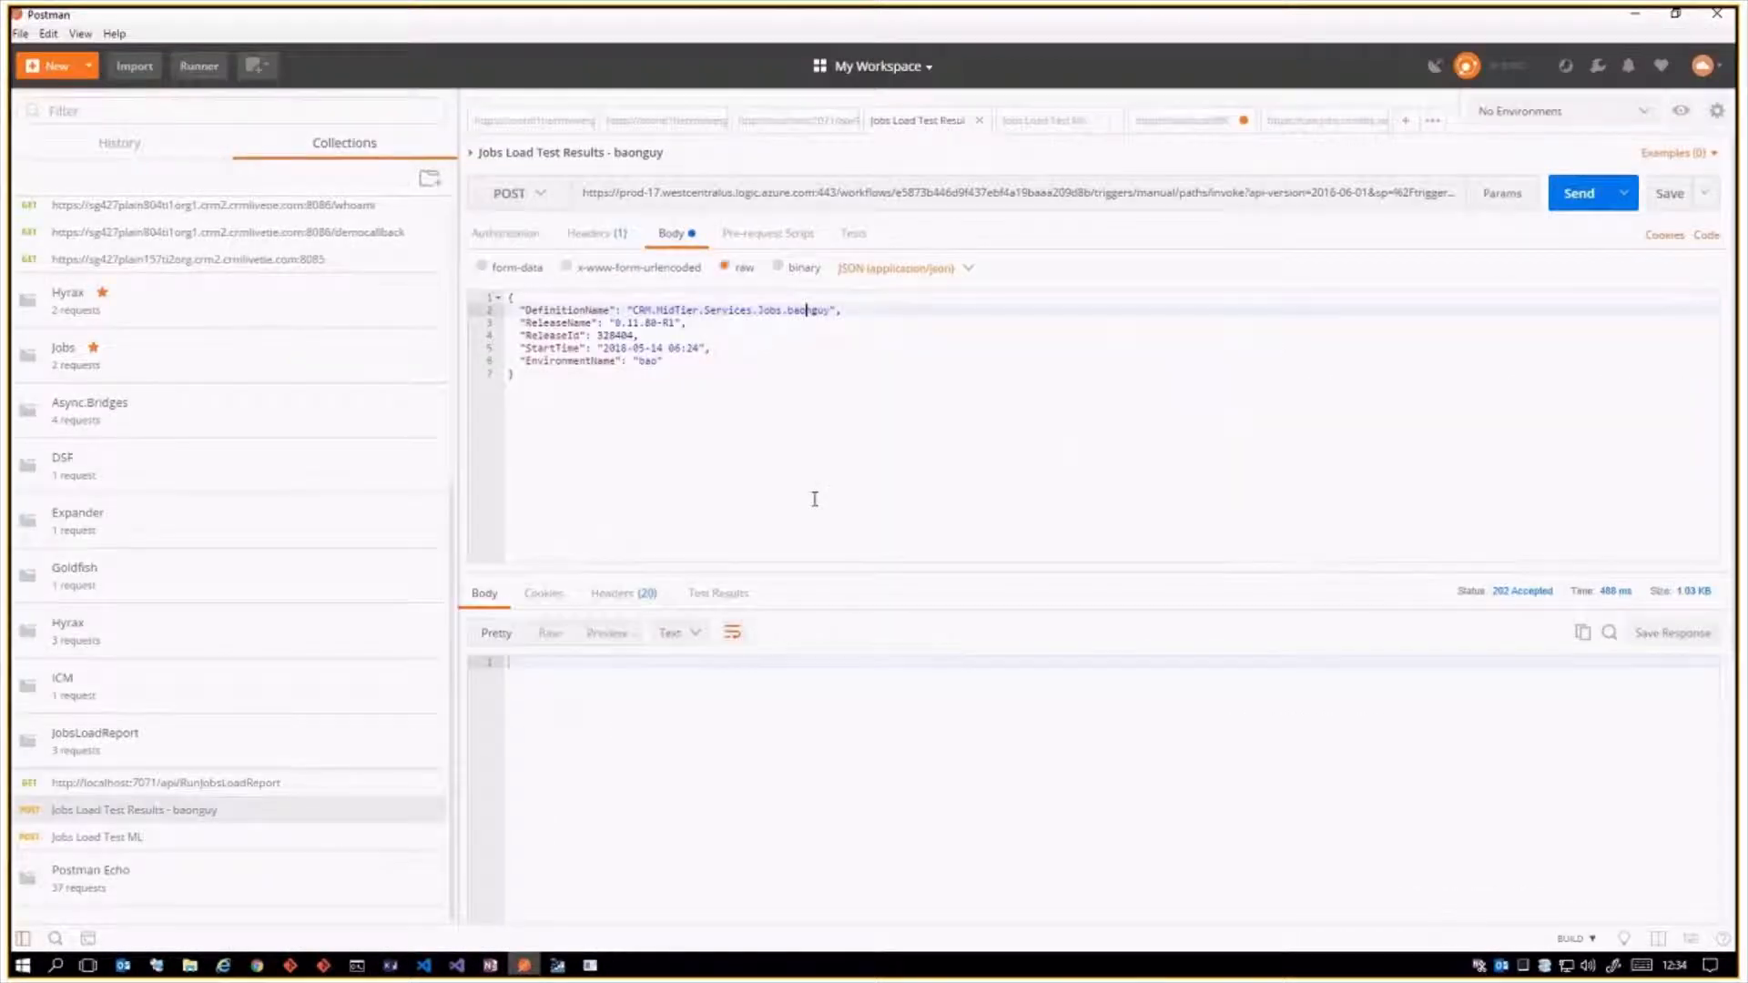
{"action": "double_click", "coordinate": [808, 310]}
Copy the release name 0.13.107-R1 from the release page into the request body's ReleaseName, without a line break.
{"action": "key", "text": "alt+Tab"}
{"action": "key", "text": "Tab"}
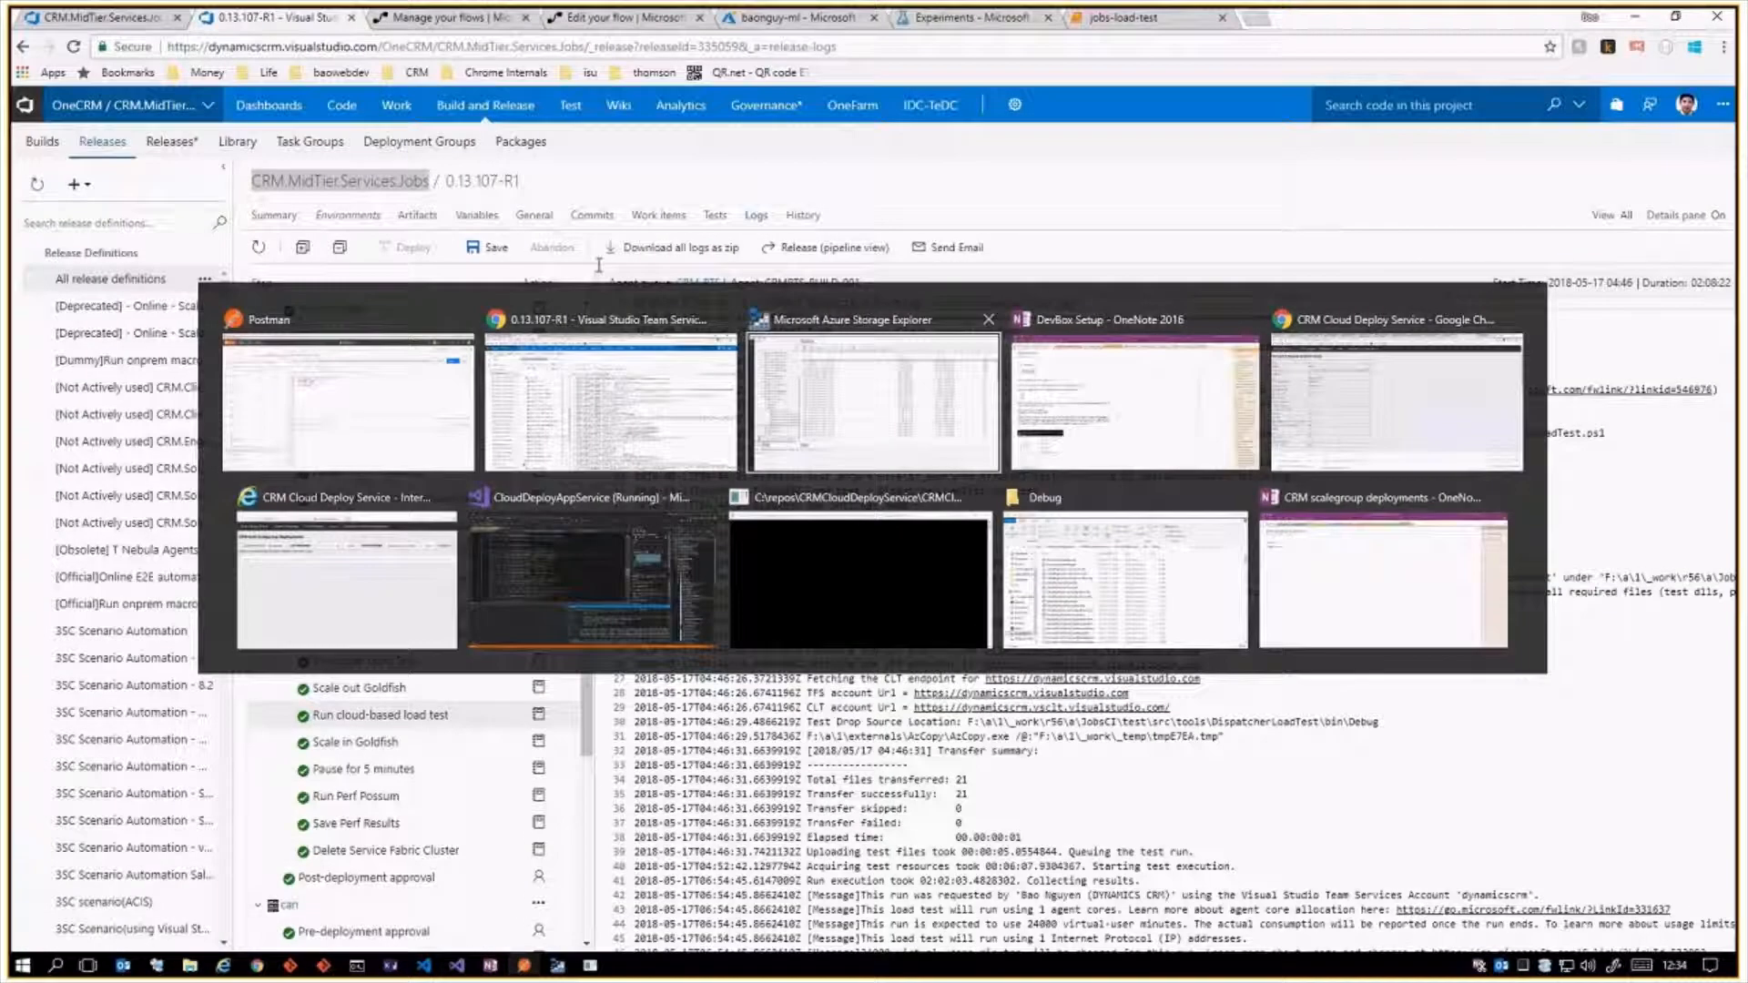
{"action": "left_click_drag", "start_coordinate": [521, 182], "coordinate": [450, 189]}
{"action": "key", "text": "ctrl+c"}
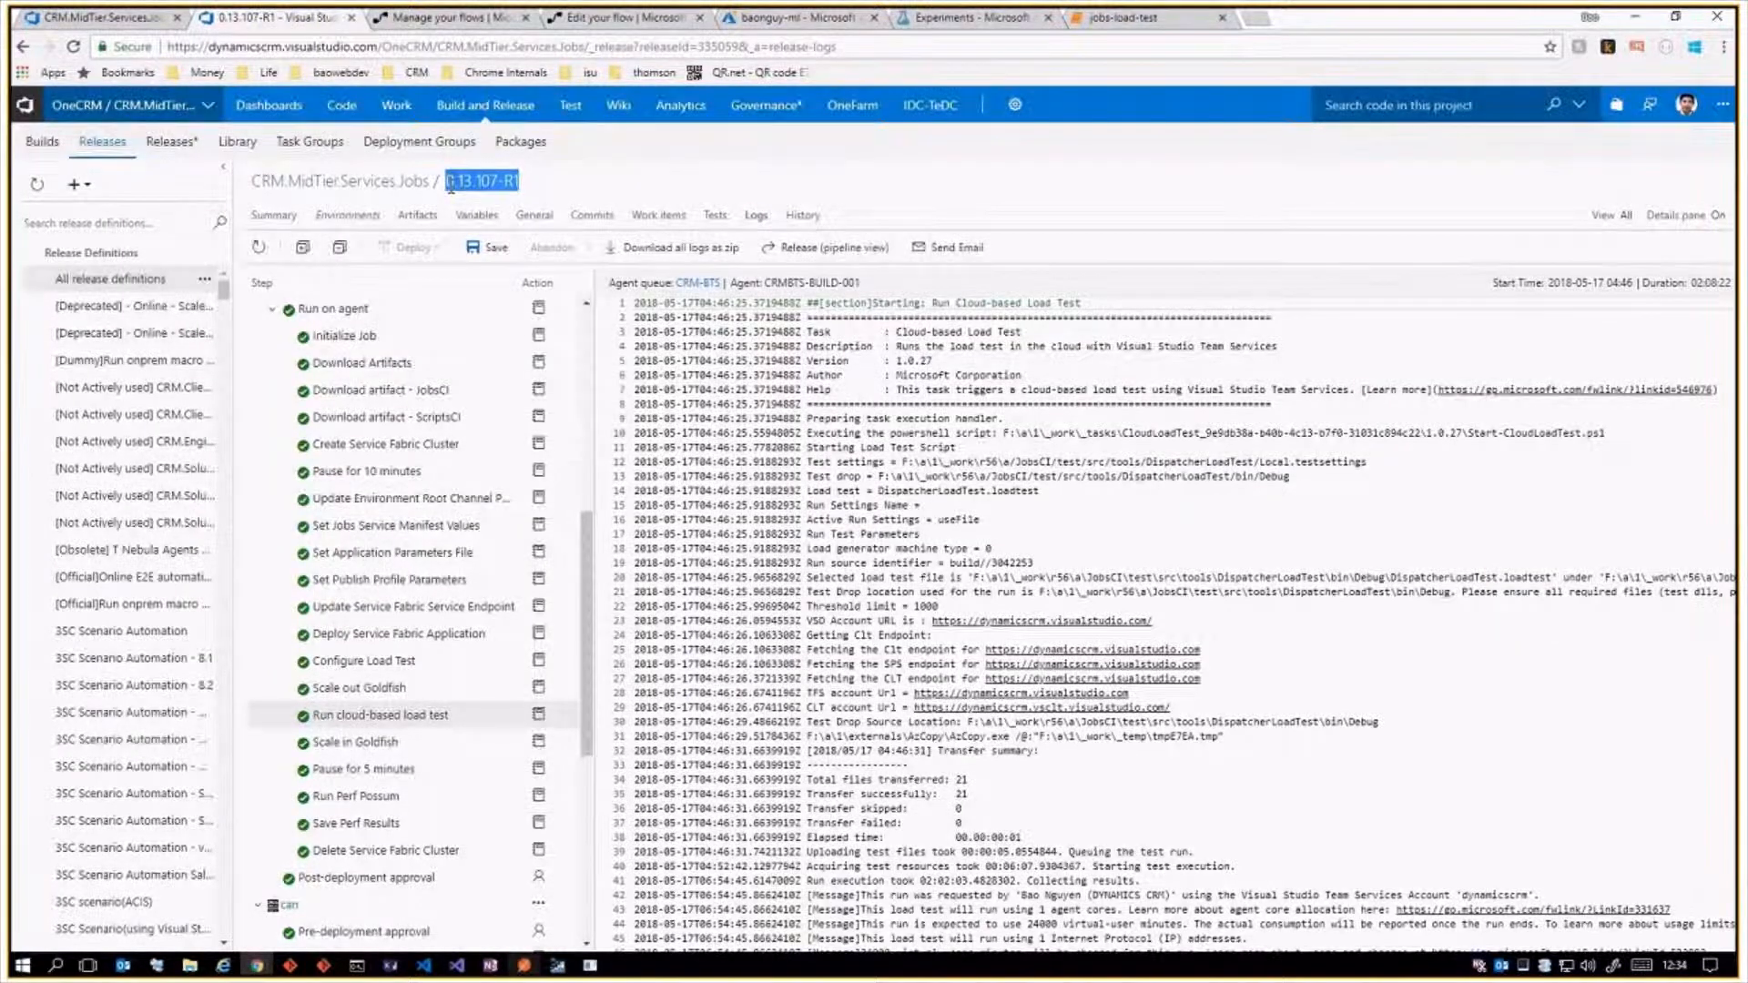
{"action": "key", "text": "alt+Tab"}
{"action": "left_click_drag", "start_coordinate": [616, 325], "coordinate": [681, 325]}
{"action": "key", "text": "ctrl+v"}
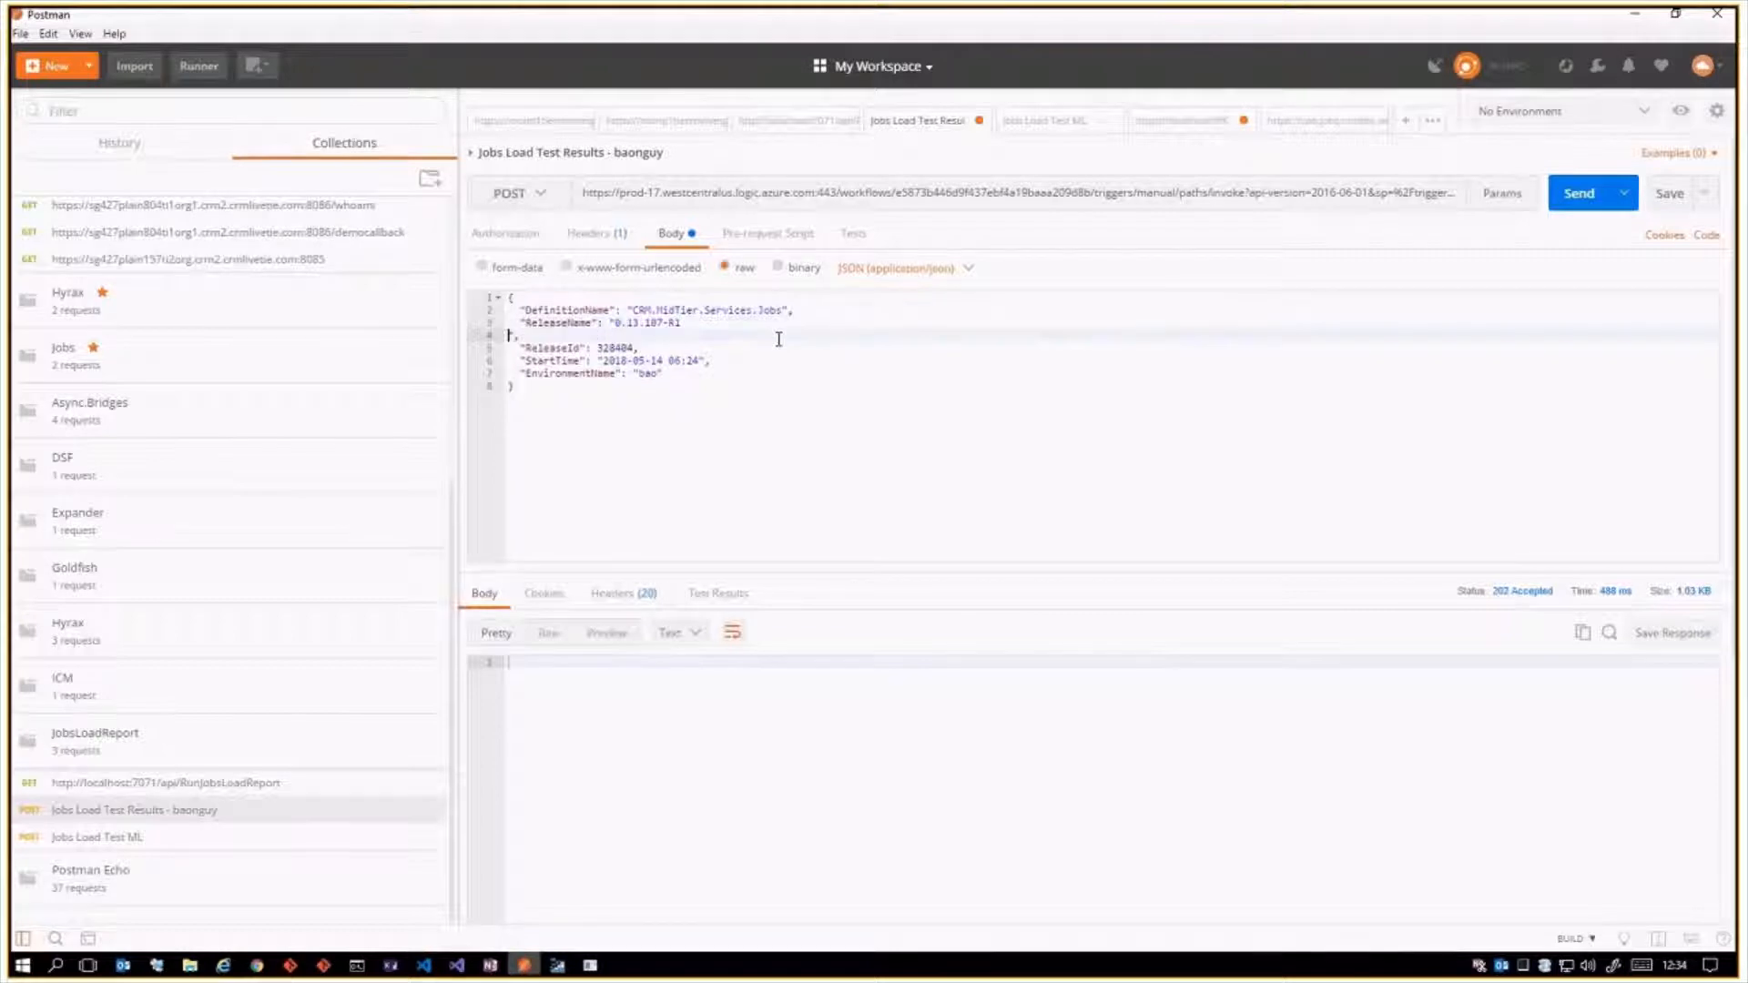
{"action": "key", "text": "BackSpace"}
Set the request body's ReleaseId to 335059, taken from the release page's URL.
{"action": "key", "text": "alt+Tab"}
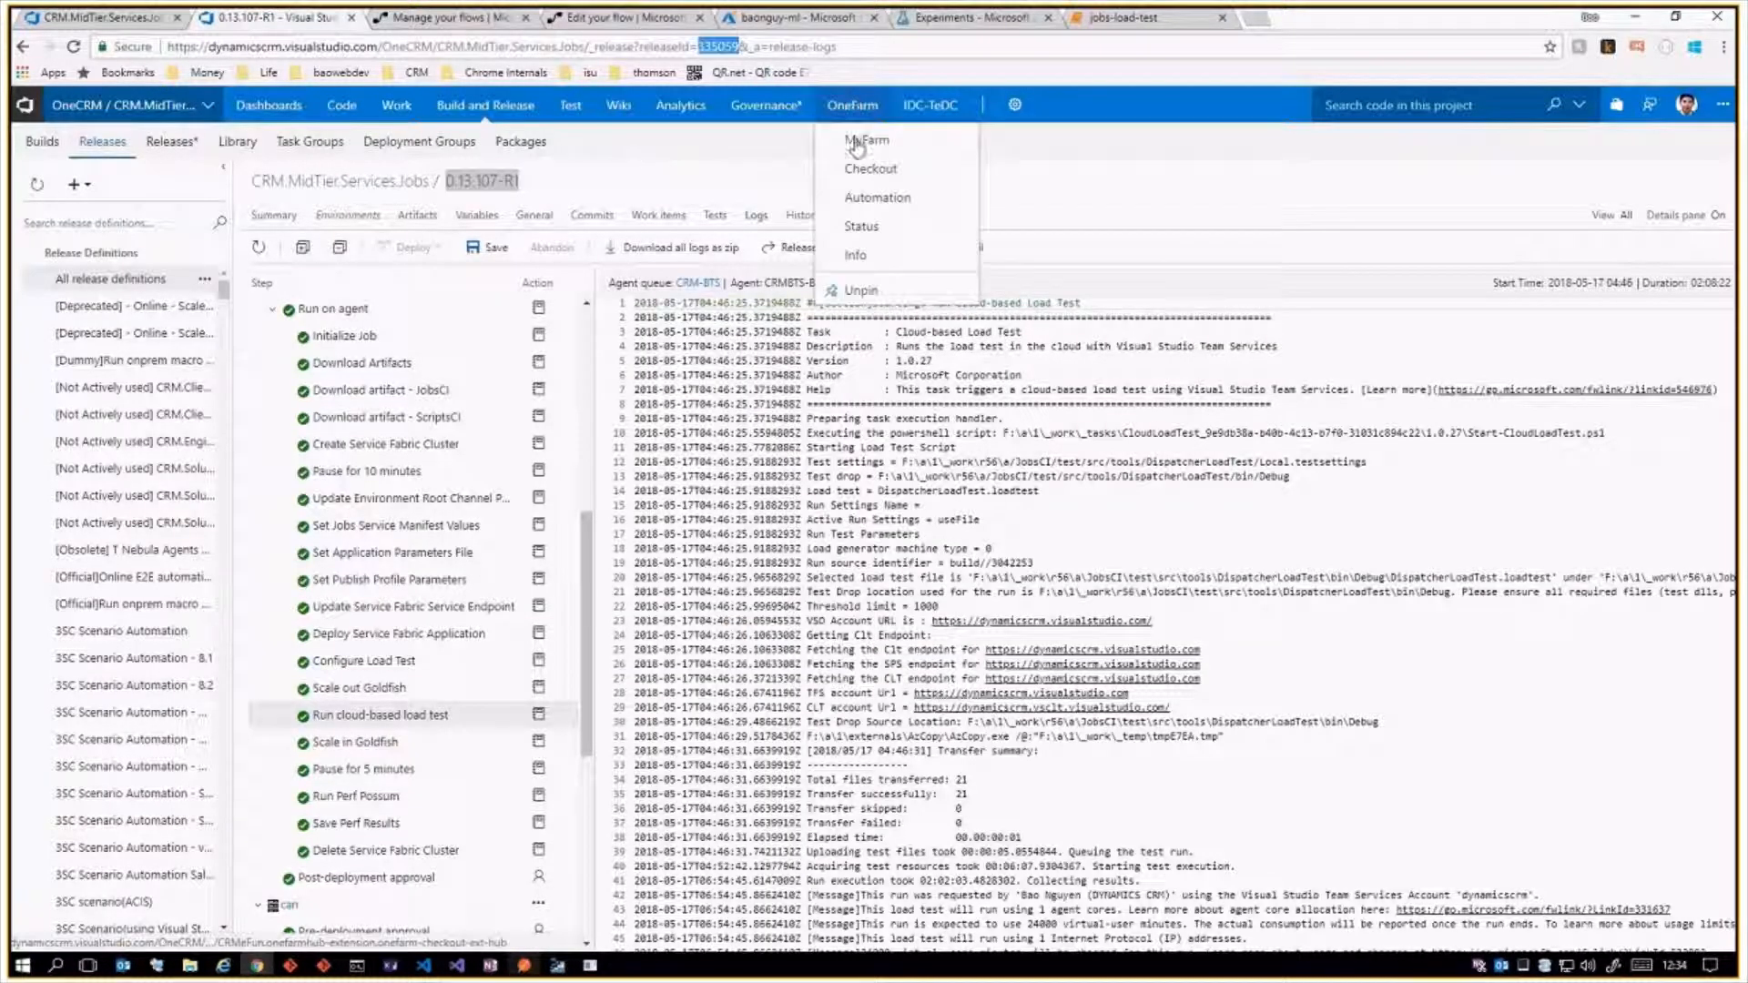
{"action": "key", "text": "alt+Tab"}
{"action": "double_click", "coordinate": [615, 336]}
{"action": "type", "text": "335059"}
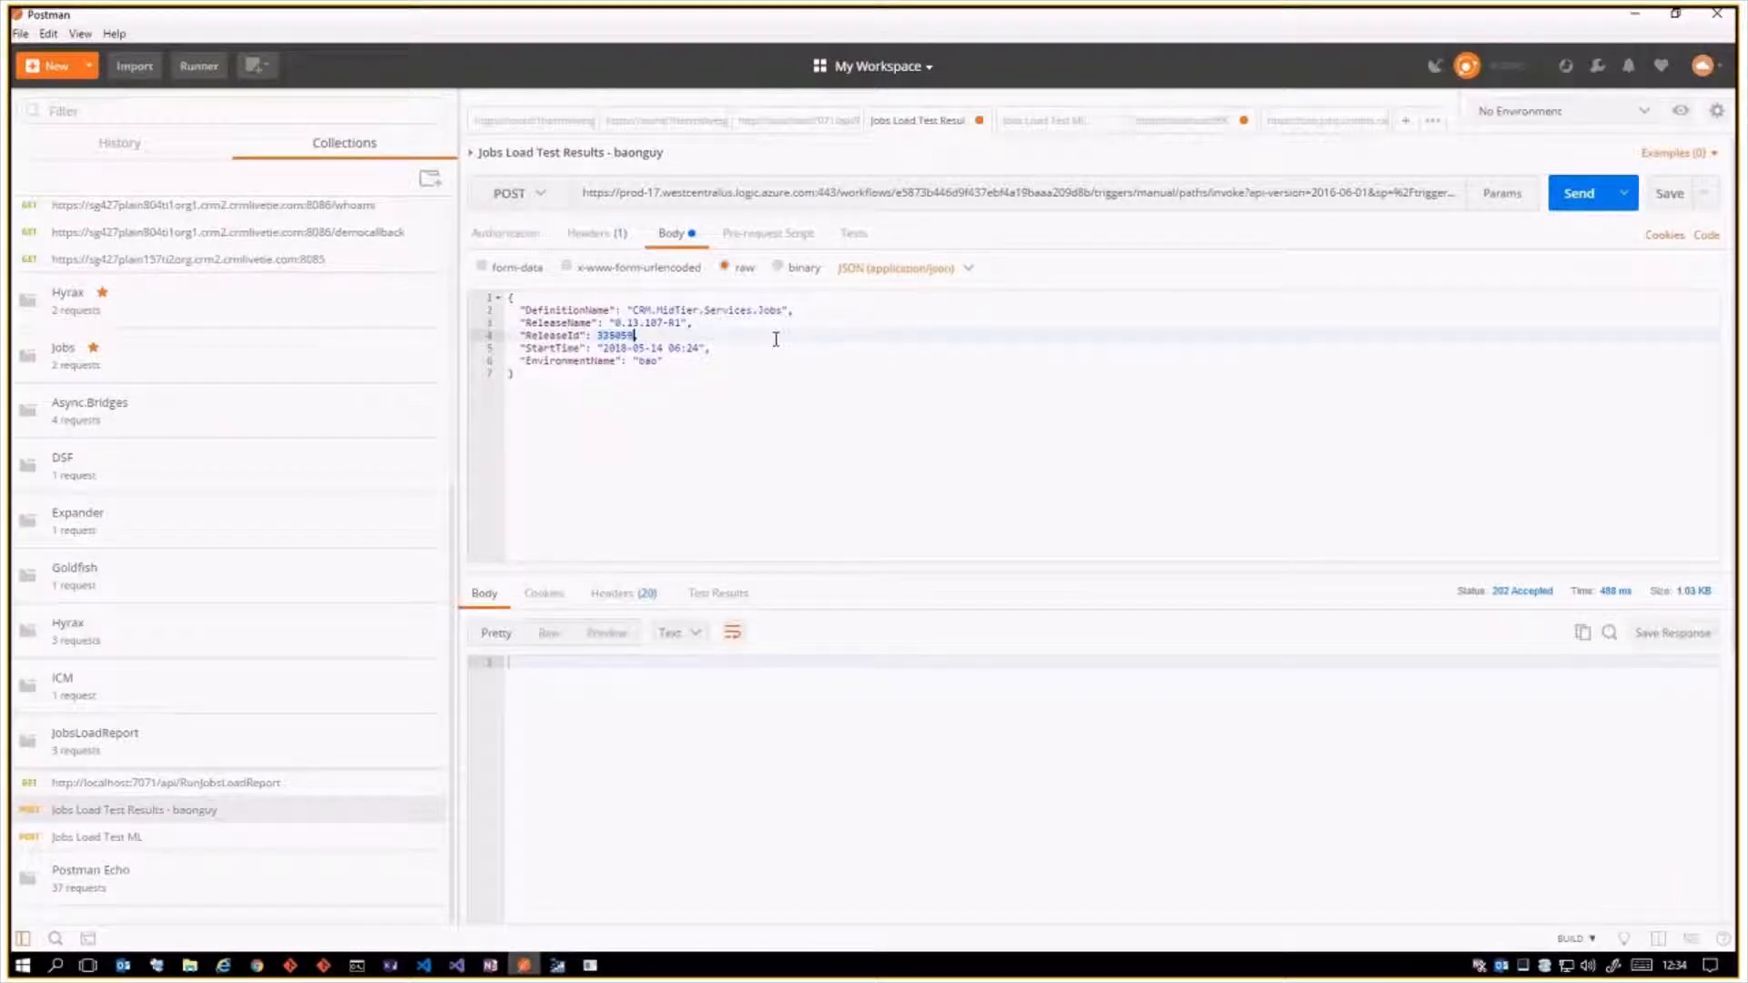
{"action": "key", "text": "alt+Tab"}
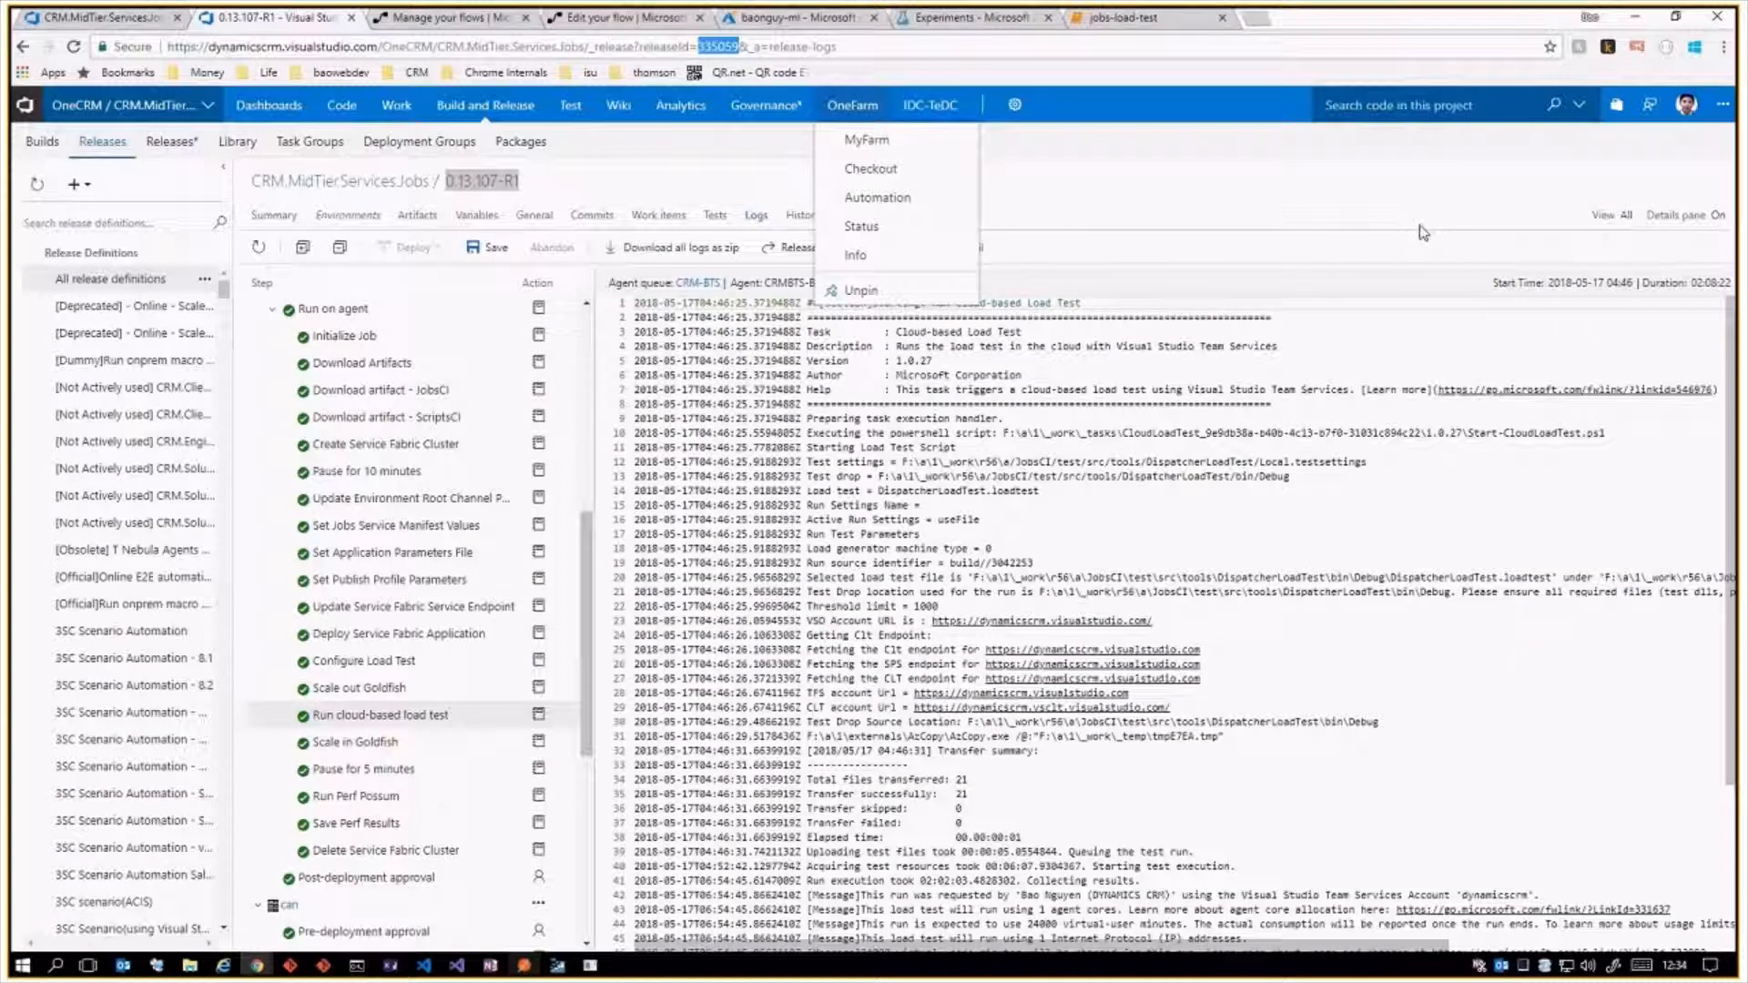
{"action": "left_click_drag", "start_coordinate": [1547, 283], "coordinate": [1633, 283]}
{"action": "key", "text": "ctrl+c"}
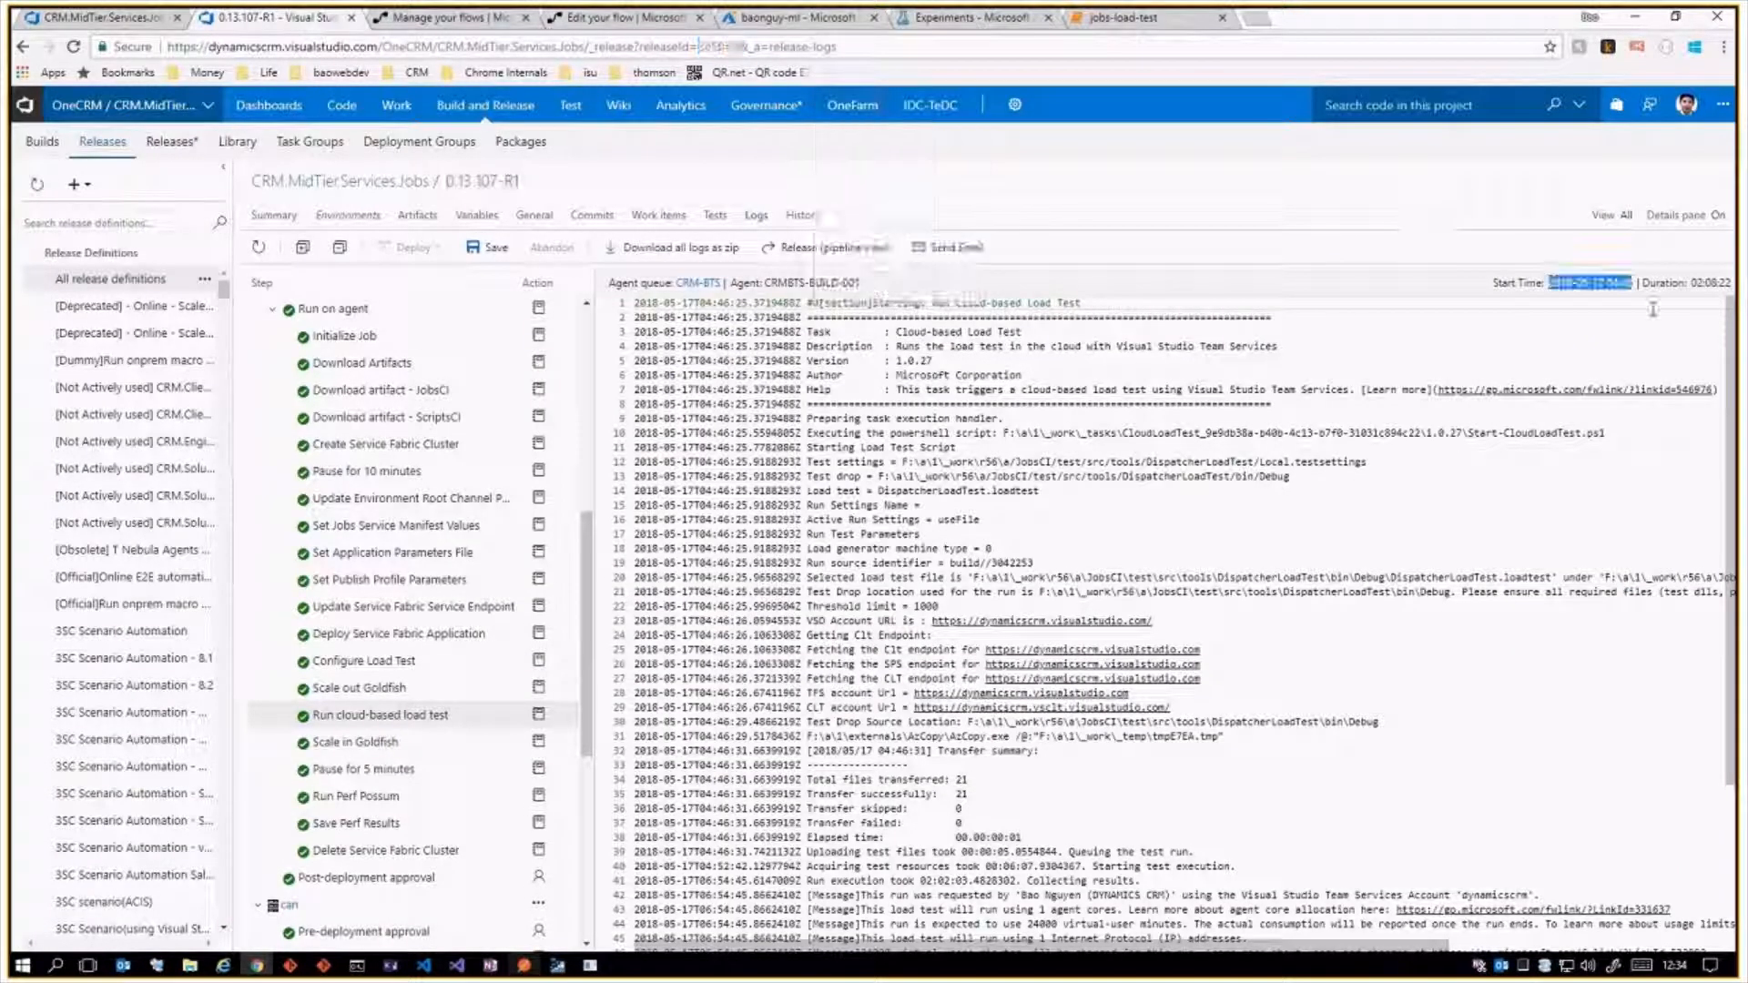
{"action": "key", "text": "alt+Tab"}
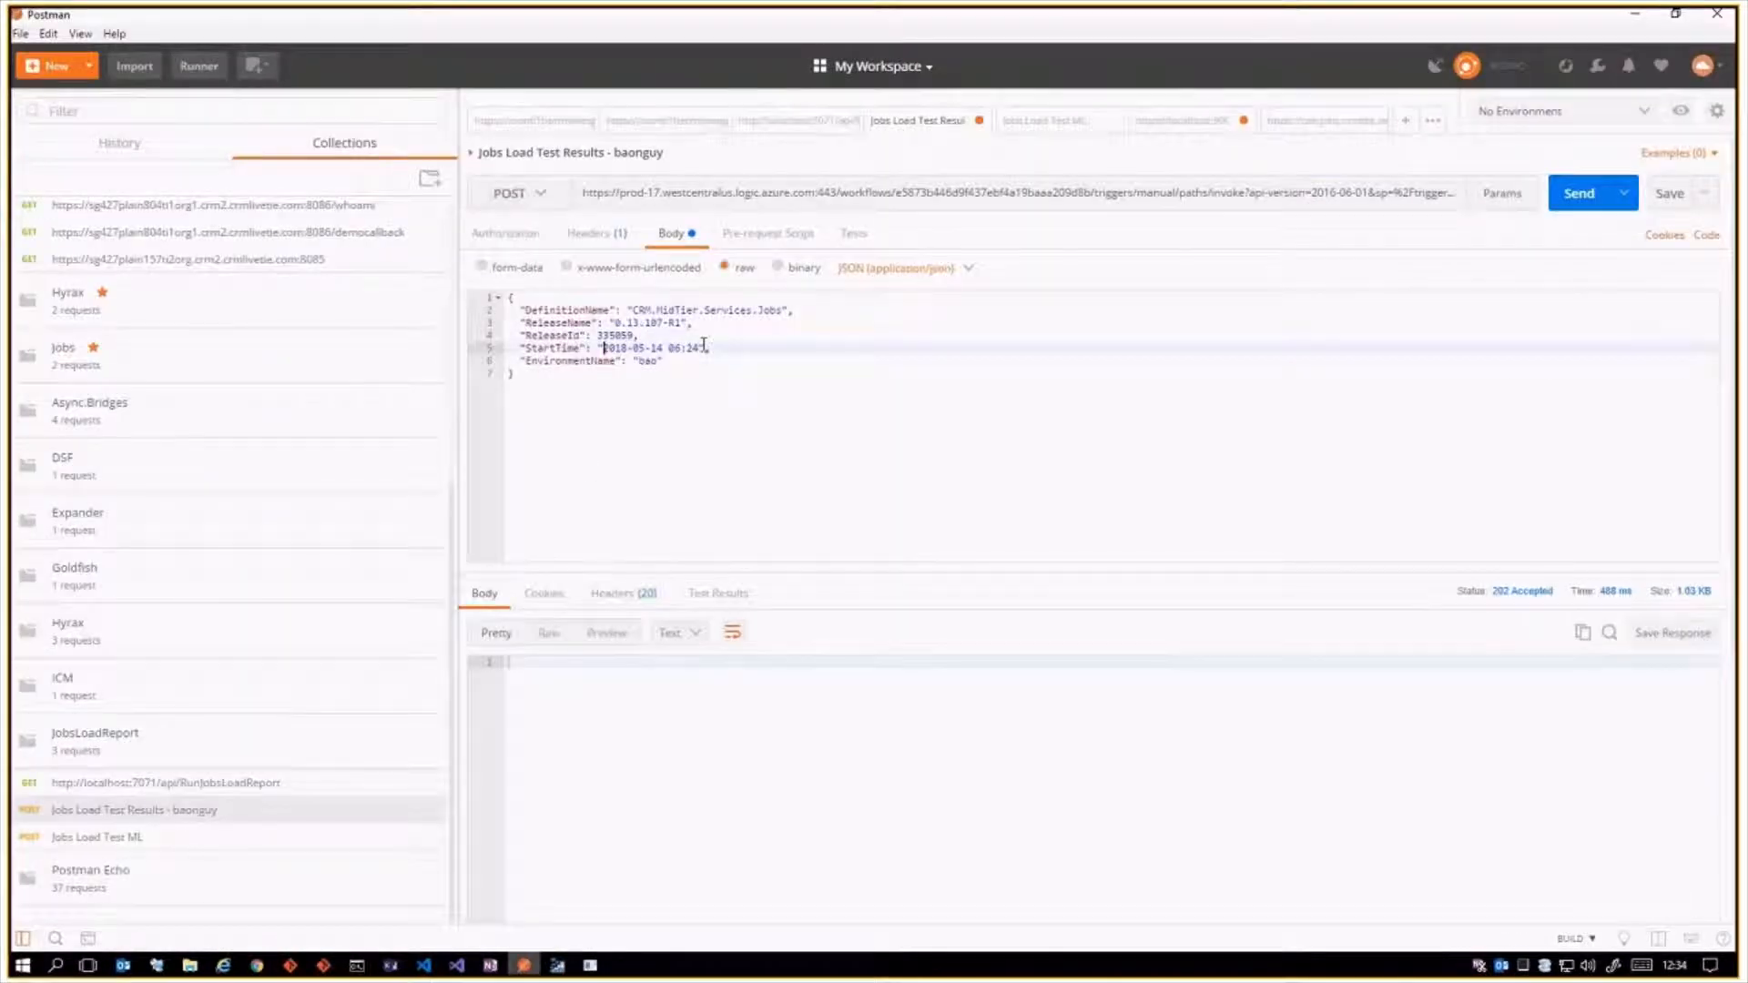
{"action": "left_click_drag", "start_coordinate": [603, 348], "coordinate": [699, 348]}
{"action": "key", "text": "ctrl+v"}
Switch to Slack on the other desktop, open the telemetry channel and highlight perf-possum's message about Jobs load test 0.13.107-R1.
{"action": "key", "text": "super+Tab"}
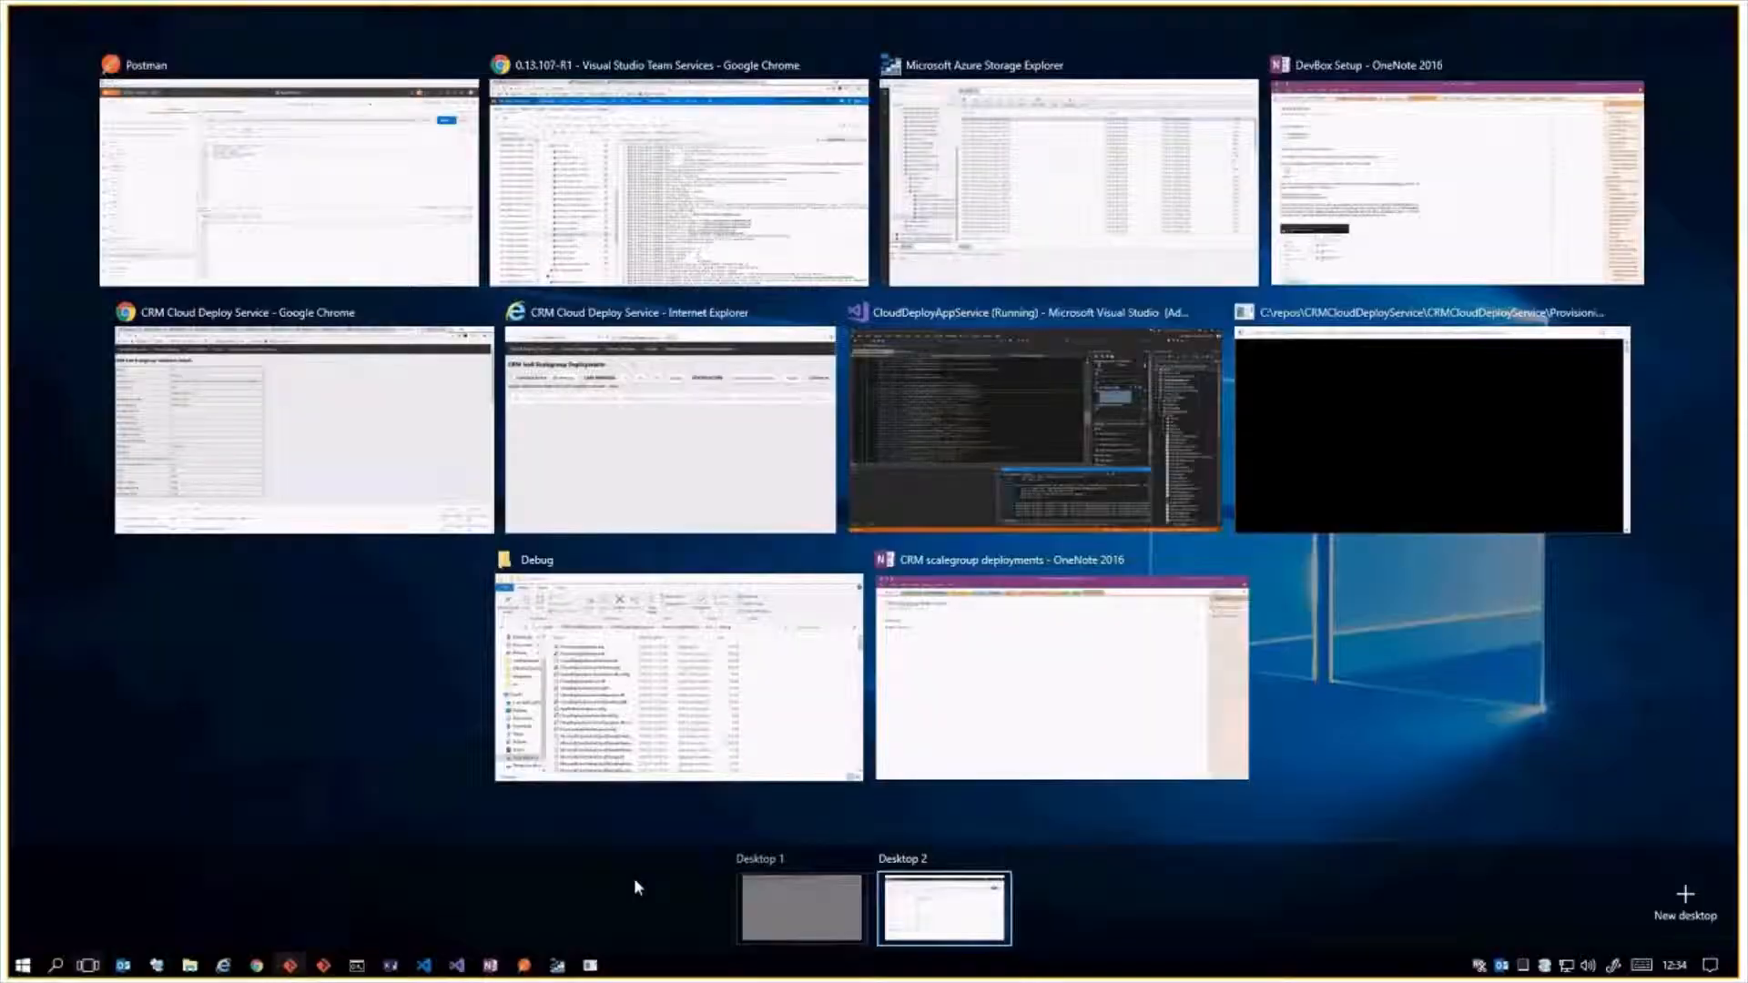
{"action": "left_click", "coordinate": [801, 908]}
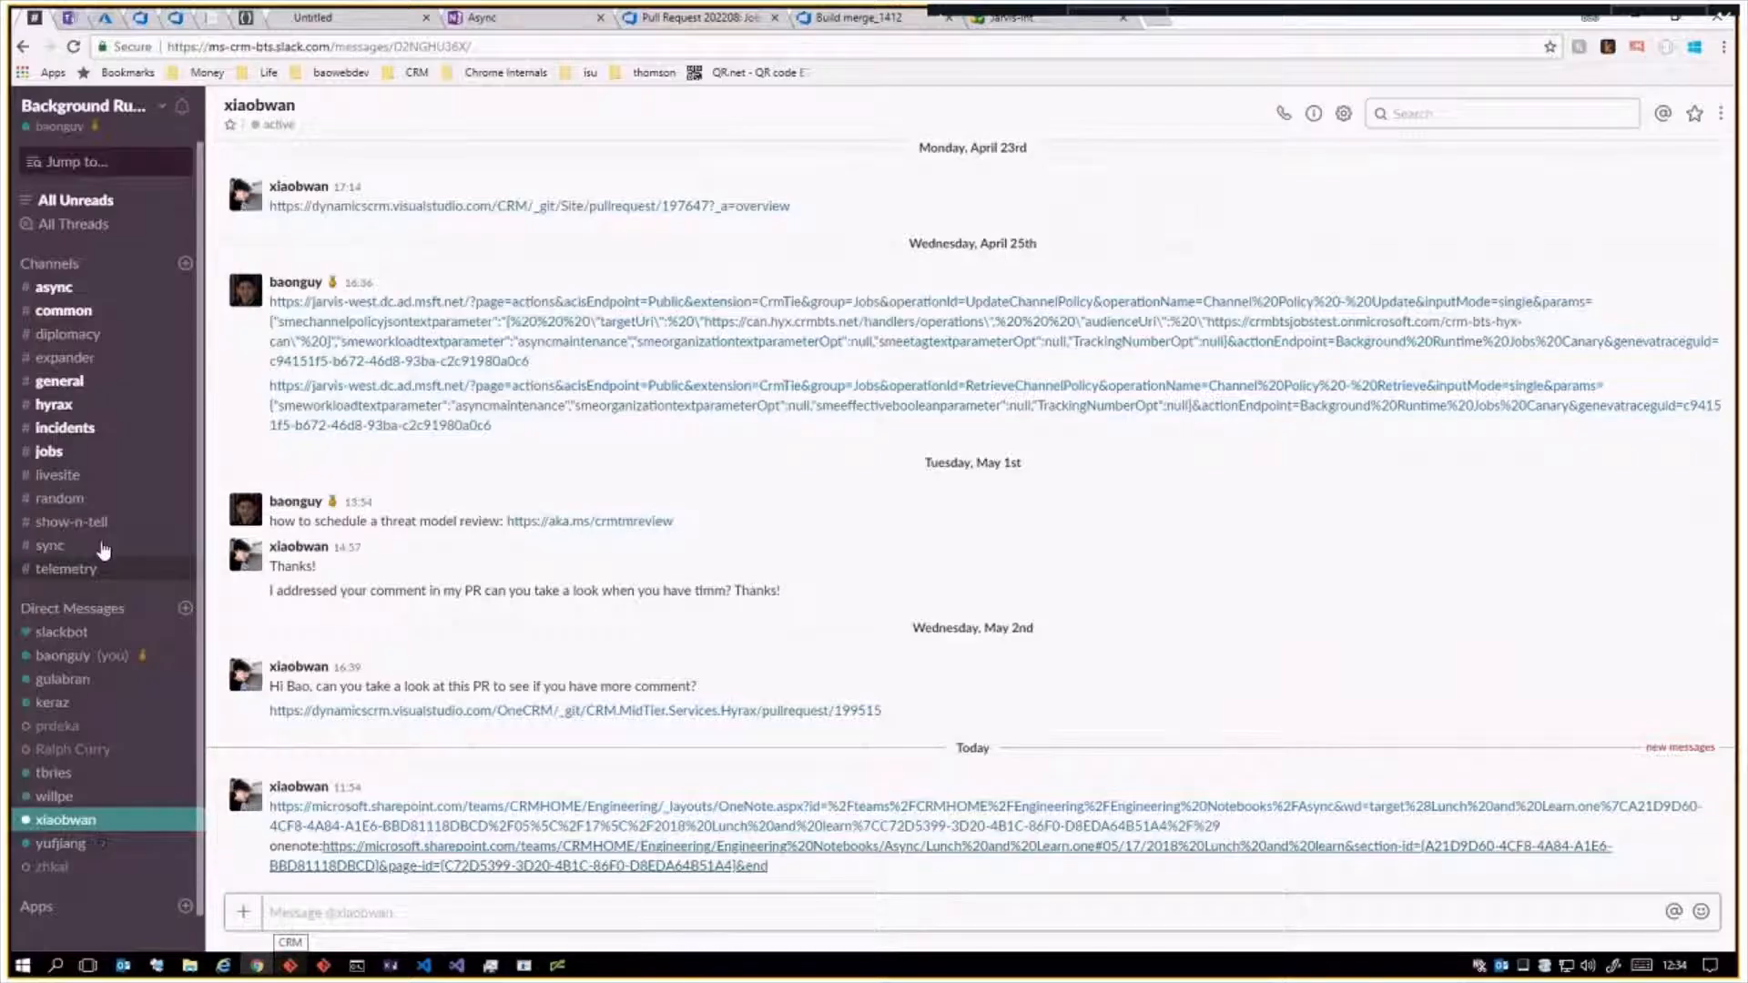
{"action": "left_click", "coordinate": [98, 568]}
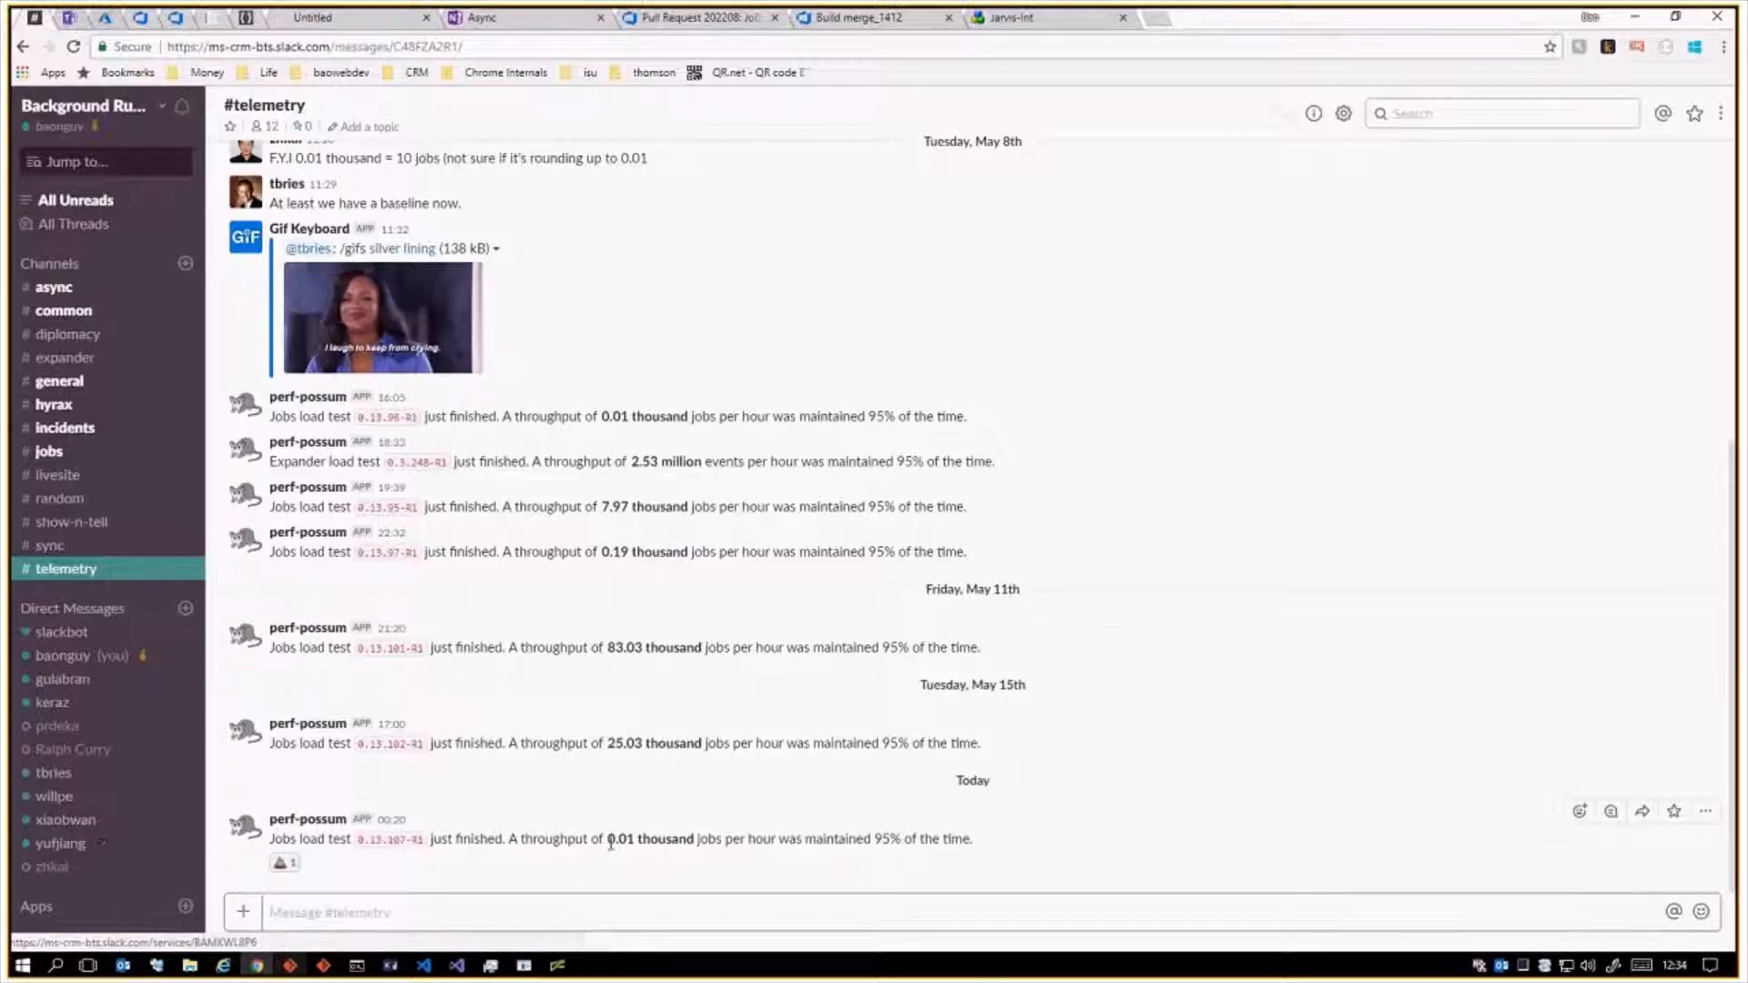
{"action": "left_click_drag", "start_coordinate": [947, 868], "coordinate": [259, 826]}
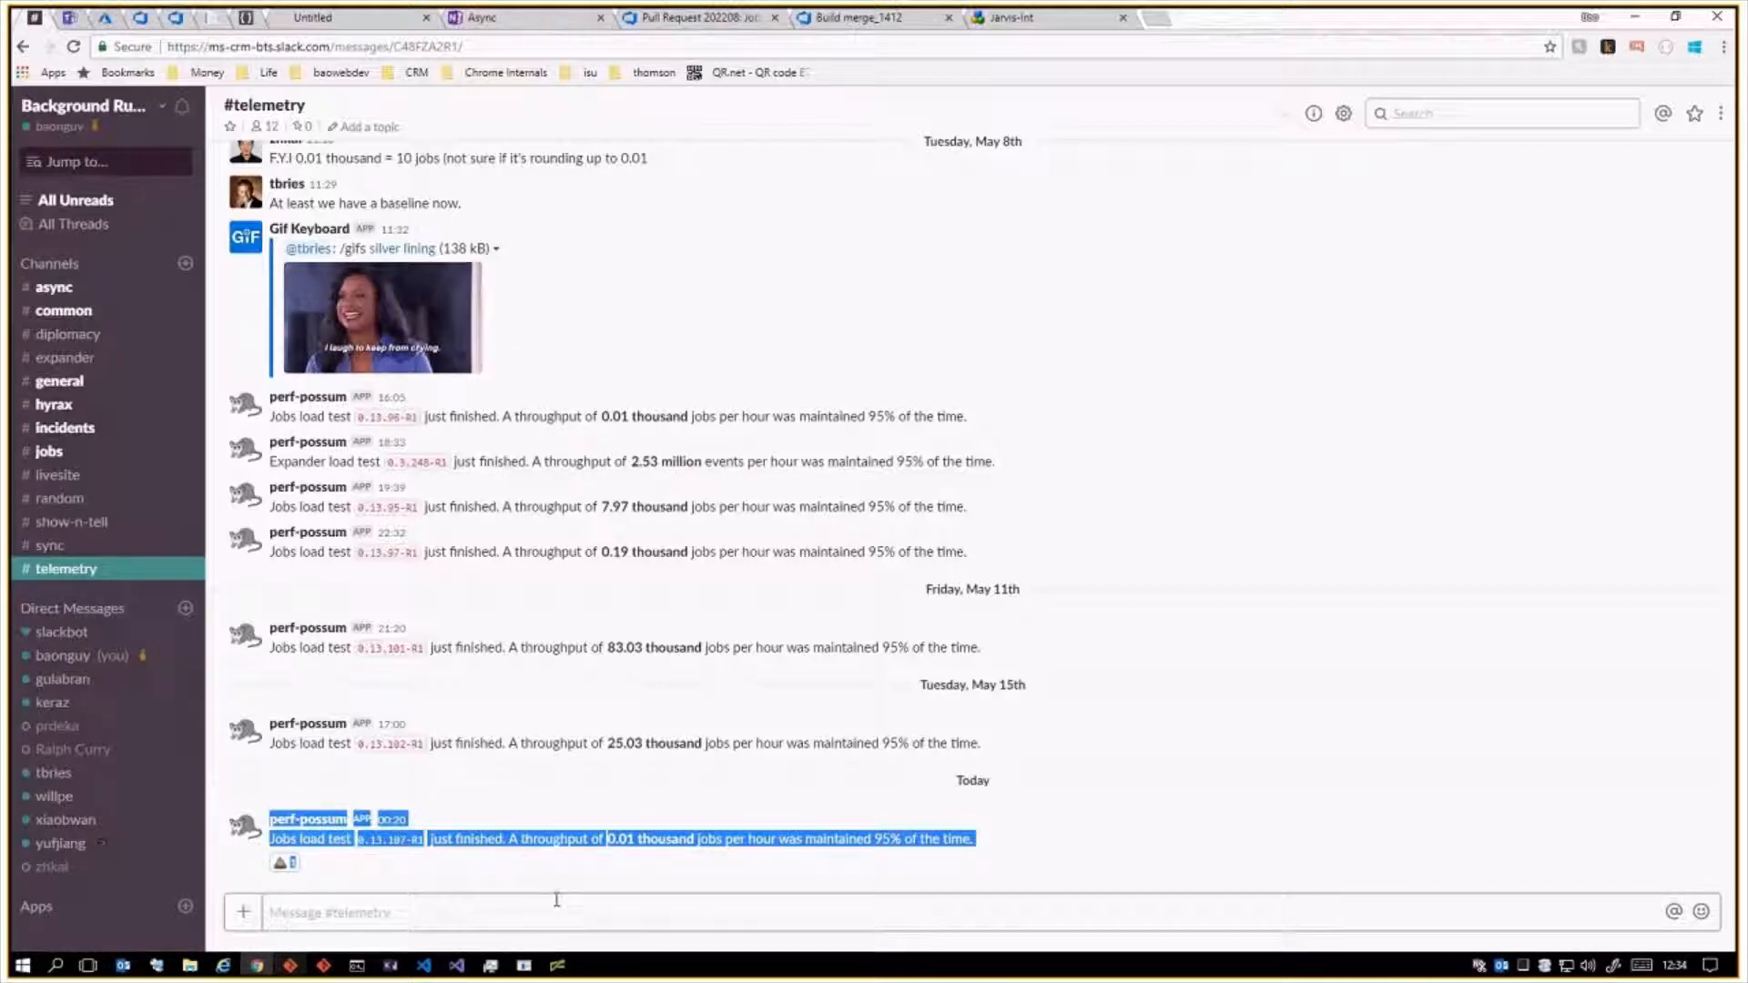
{"action": "key", "text": "alt+Tab"}
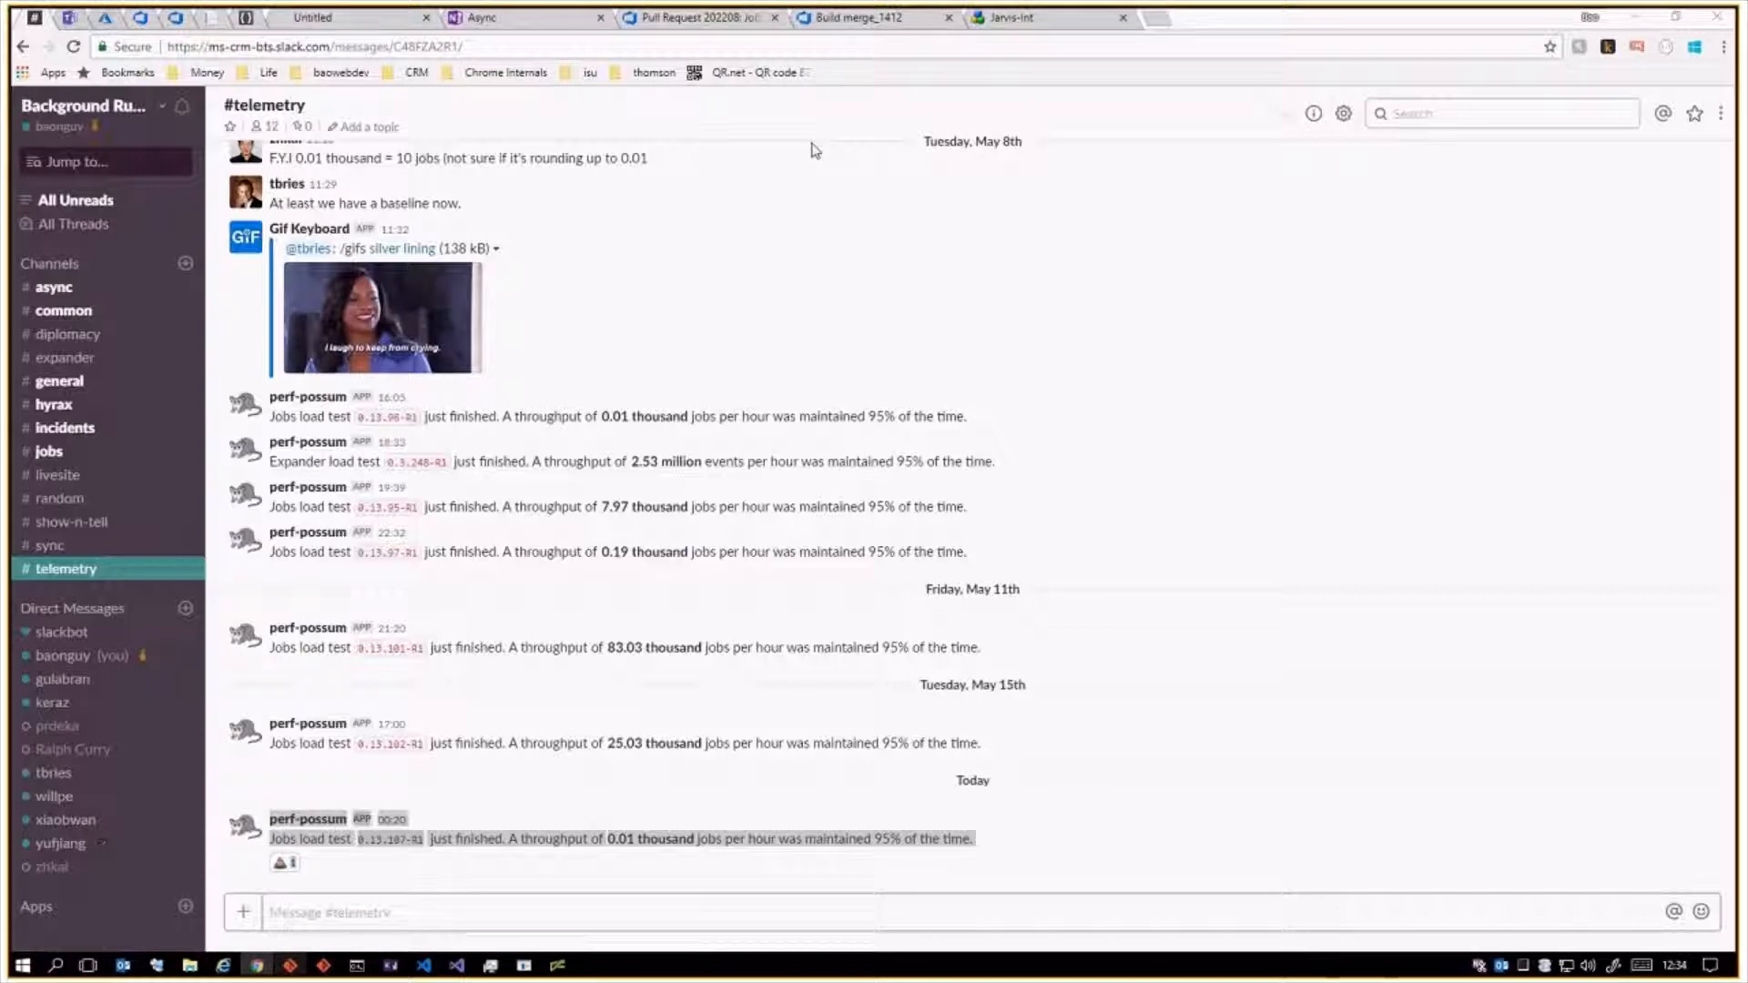
{"action": "key", "text": "super+Tab"}
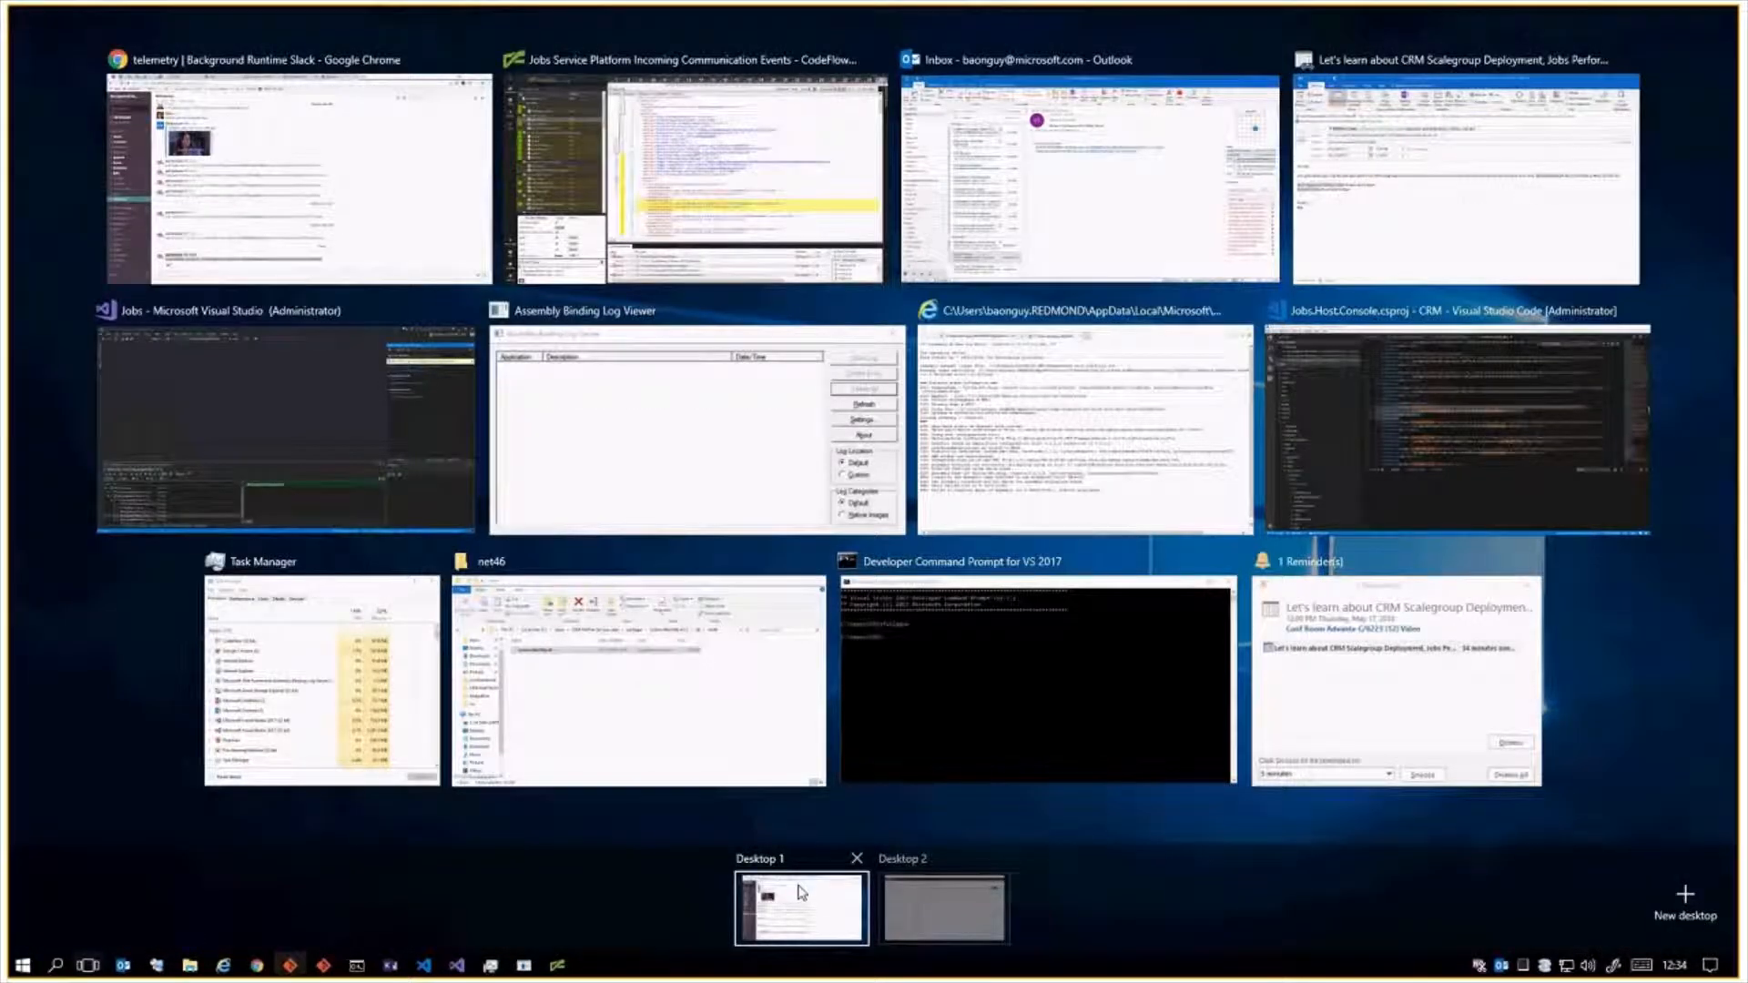
Back in Postman, set the request body's EnvironmentName to prf and send the POST request.
{"action": "left_click", "coordinate": [944, 907]}
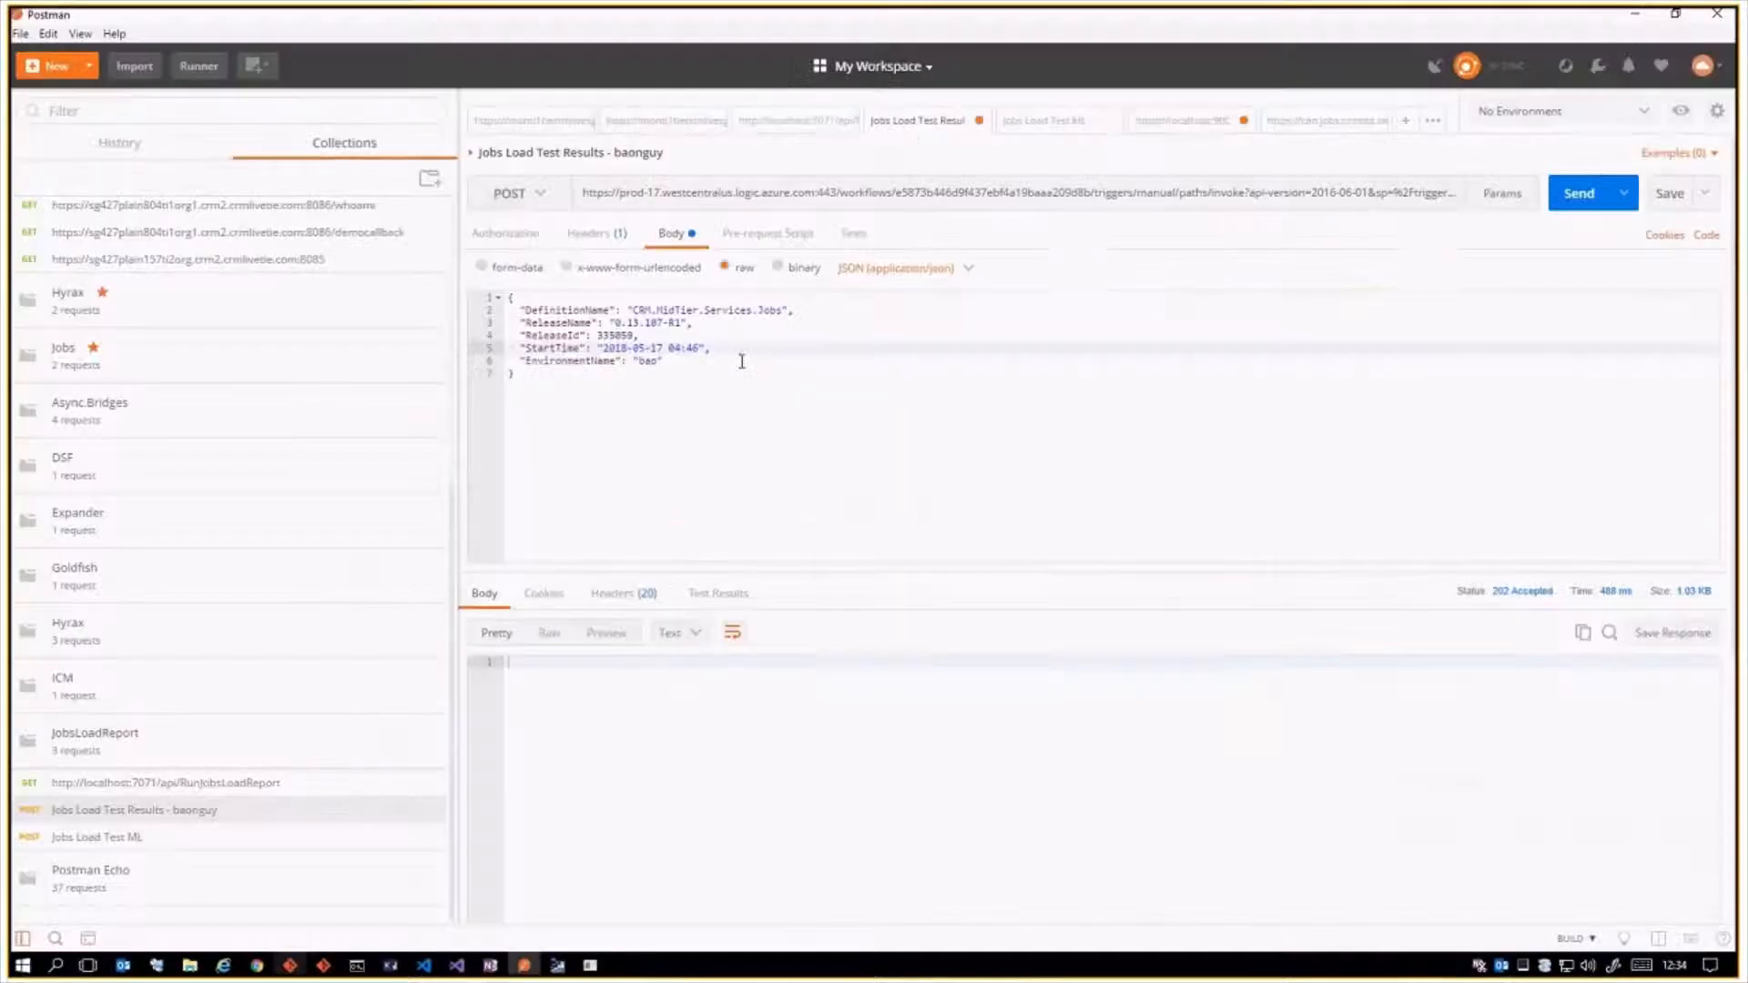
{"action": "double_click", "coordinate": [649, 362]}
{"action": "type", "text": "prf"}
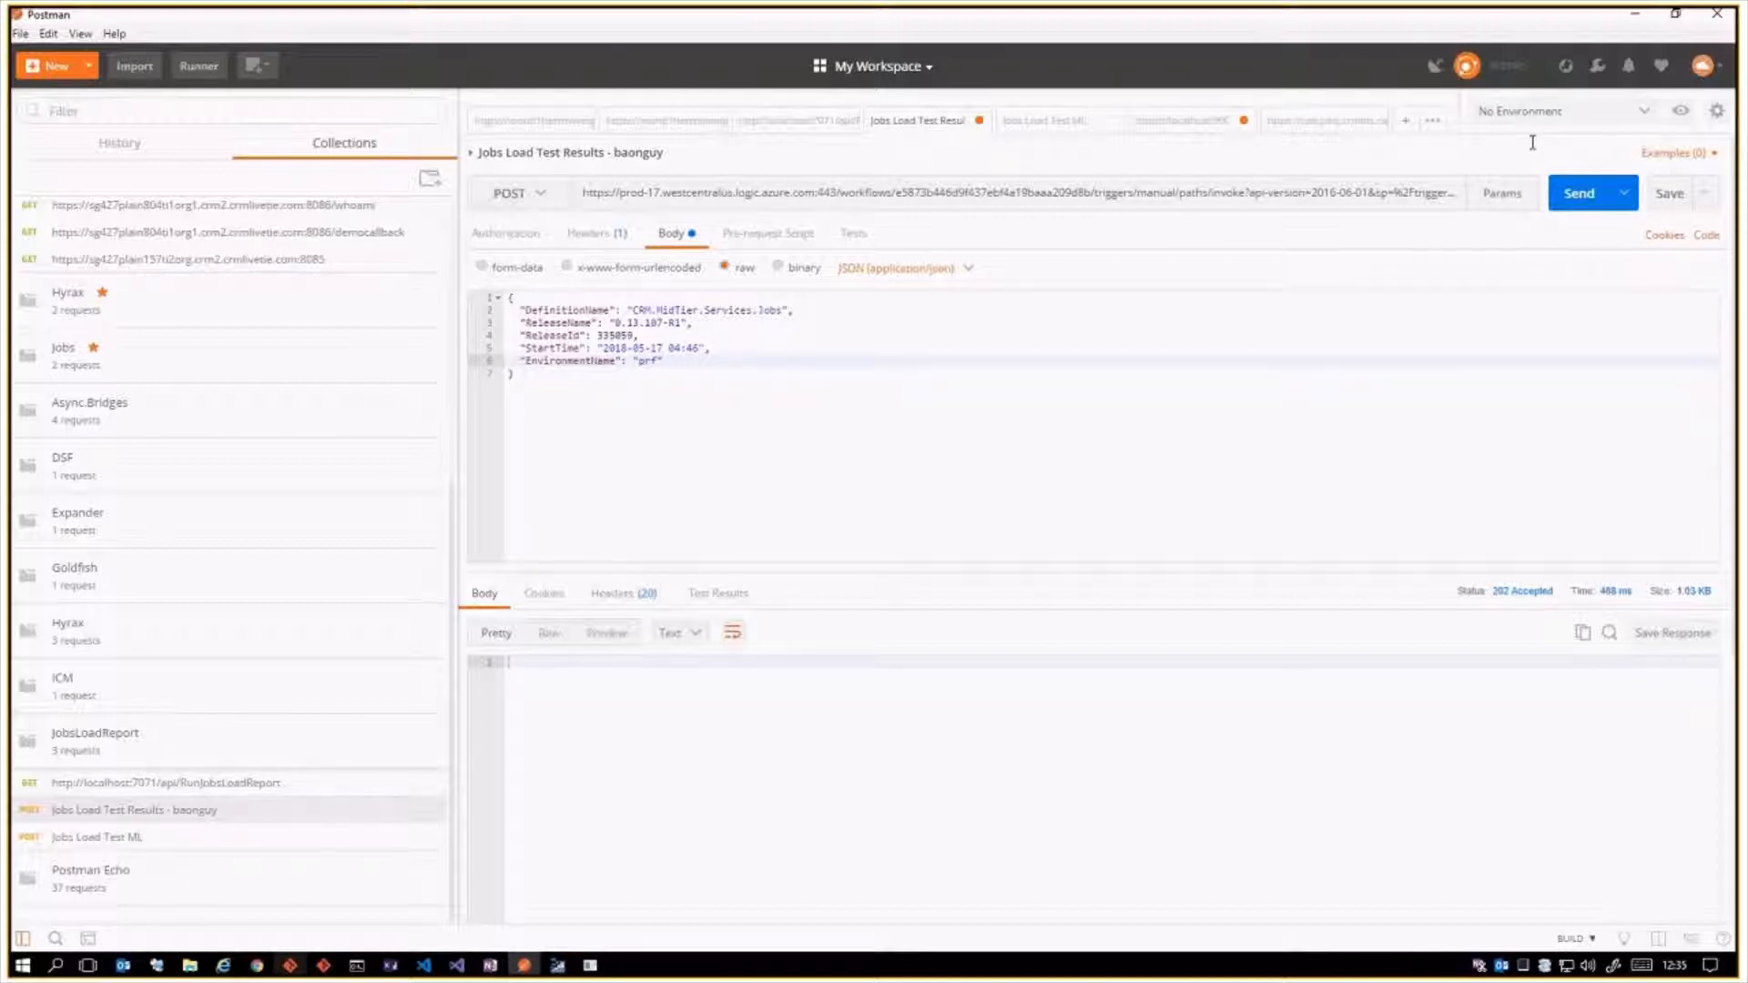
{"action": "left_click", "coordinate": [1576, 192]}
Switch to Chrome and reload the Jobs Load Test Results Adhoc flow's page to check its run history.
{"action": "mouse_move", "coordinate": [257, 965]}
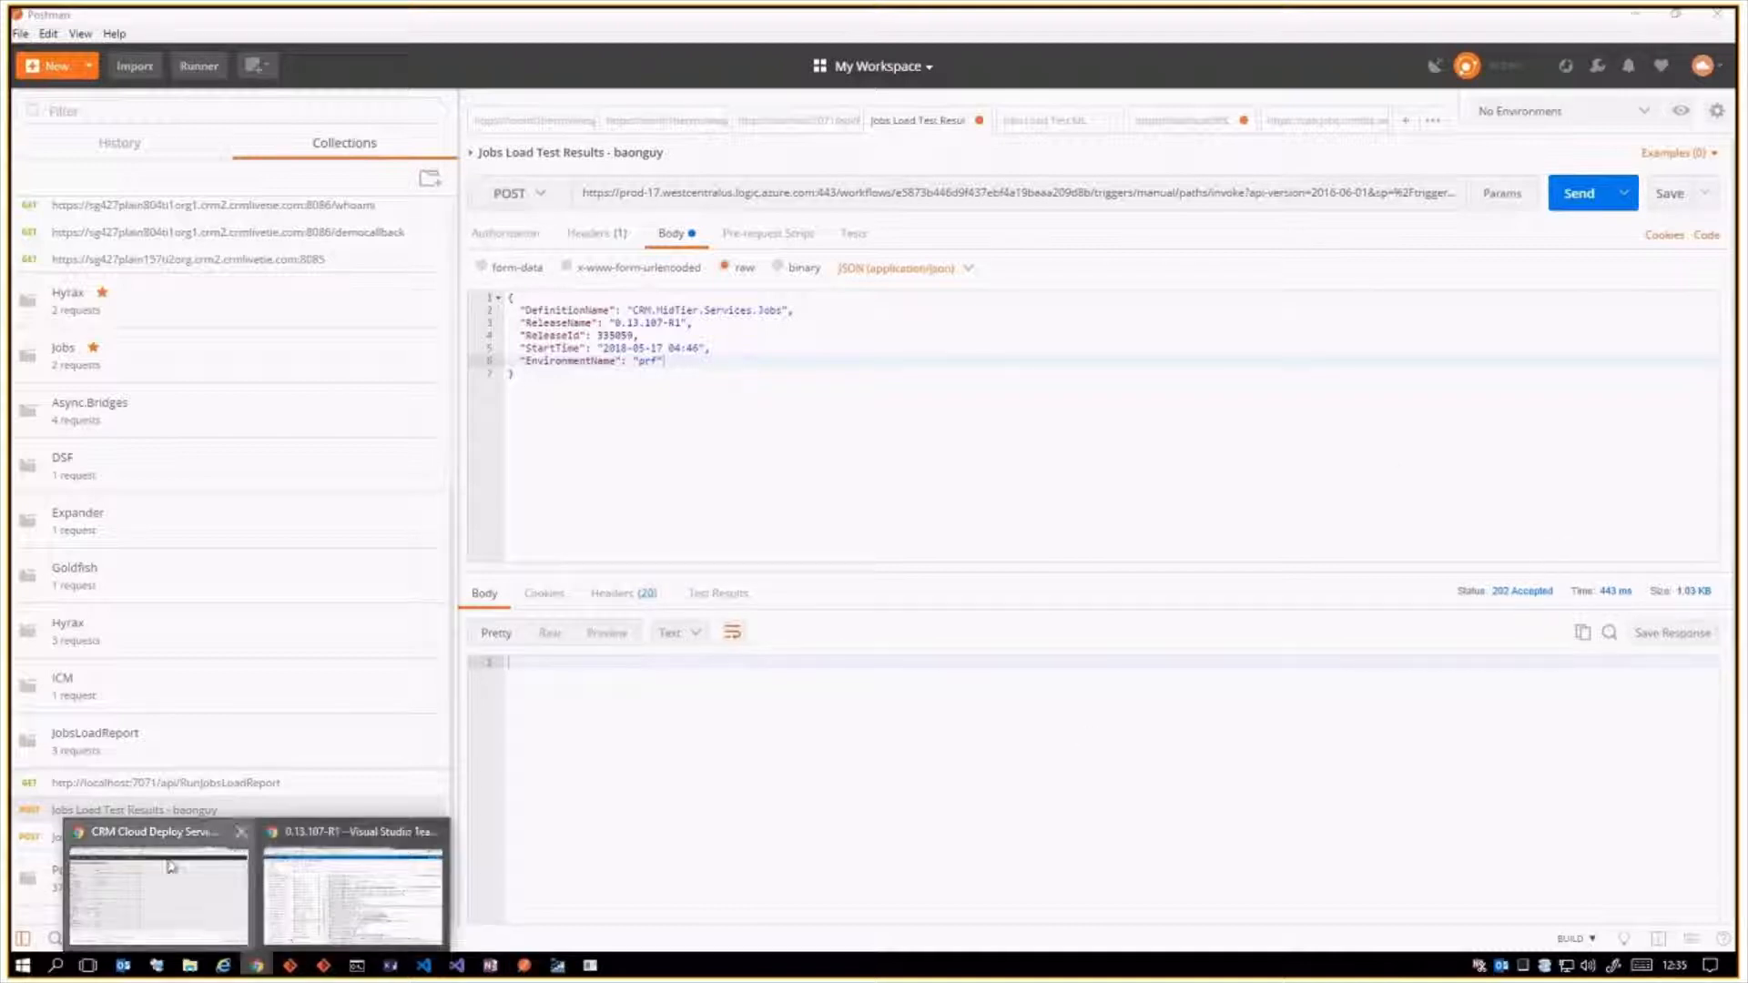
{"action": "left_click", "coordinate": [216, 820]}
{"action": "left_click", "coordinate": [357, 874]}
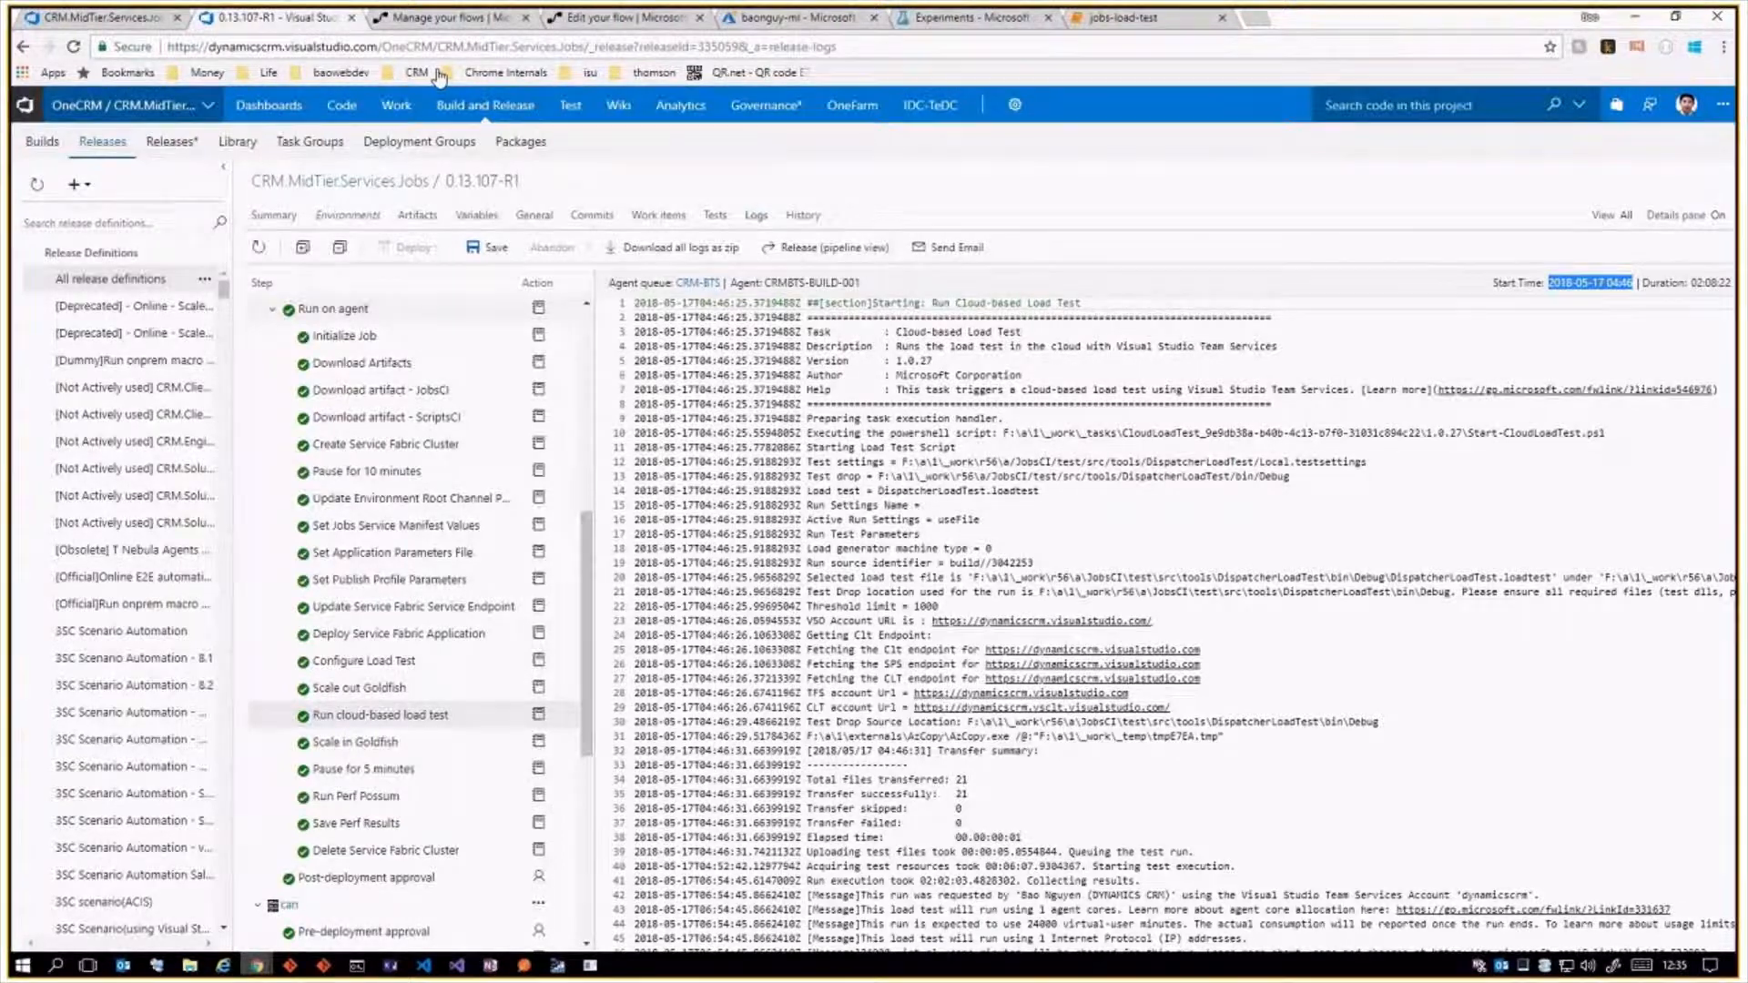
{"action": "left_click", "coordinate": [443, 17]}
{"action": "left_click", "coordinate": [74, 48]}
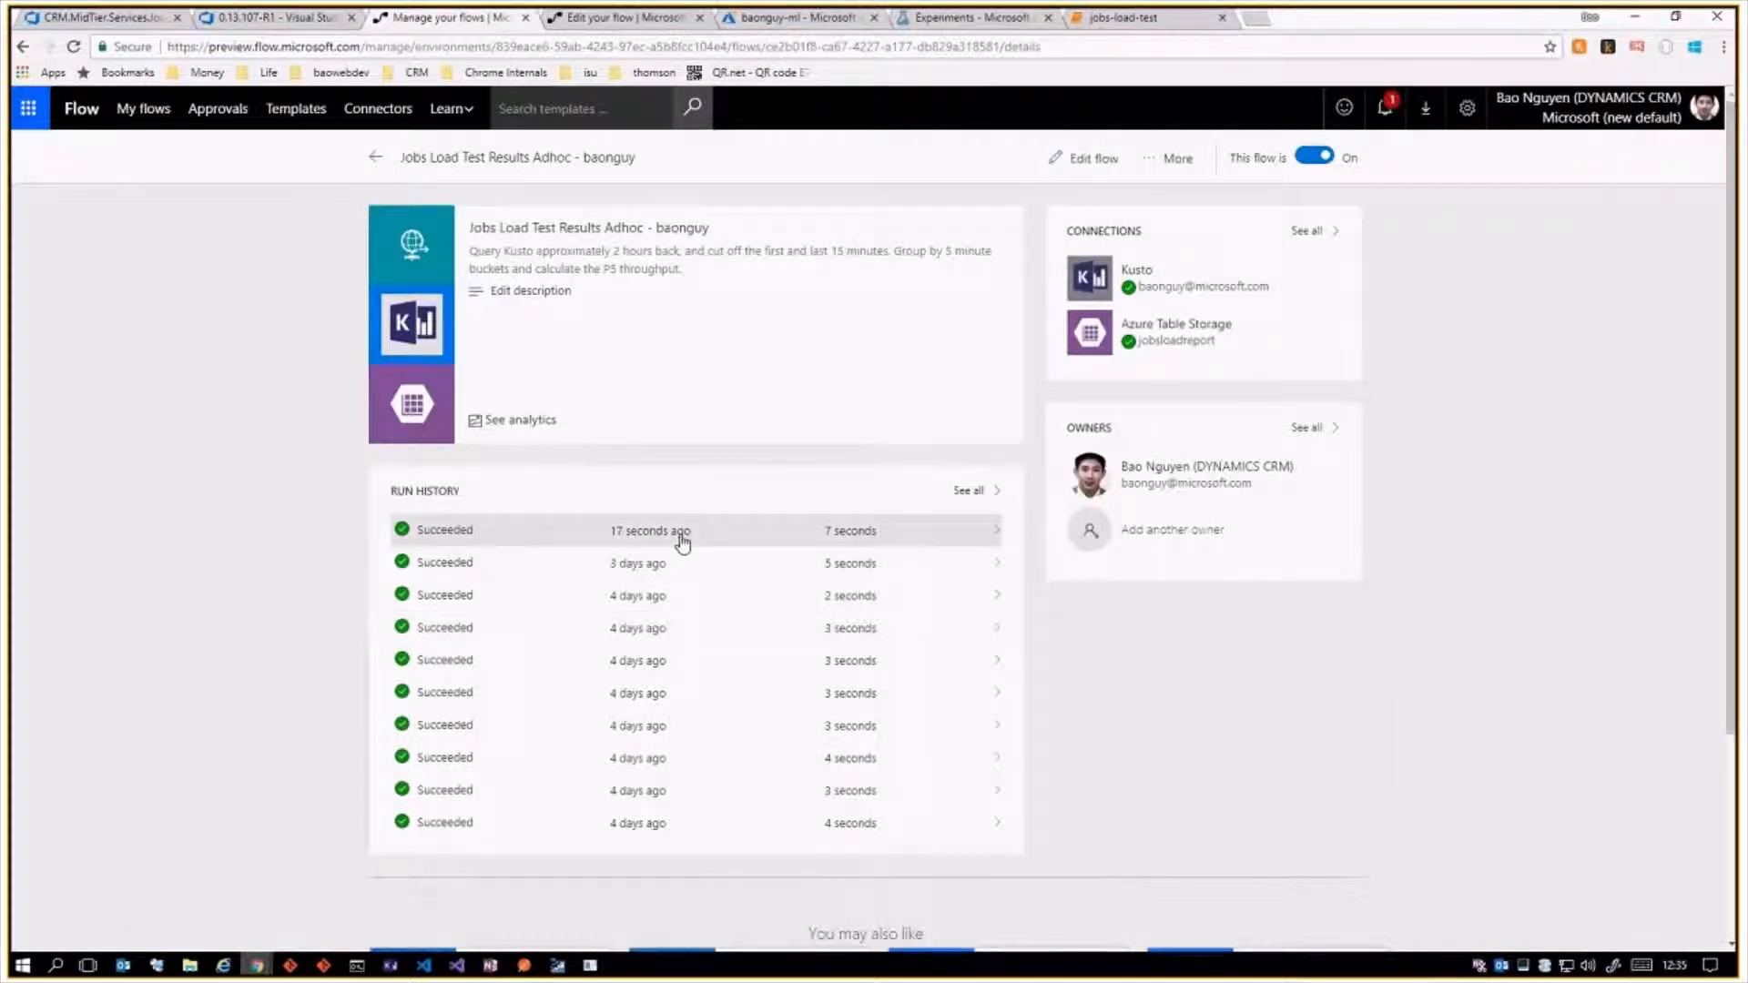
In Azure Storage Explorer, refresh the loadtest table, sort it descending by PartitionKey and select the 0.13.107-R1 rows.
{"action": "left_click", "coordinate": [558, 965]}
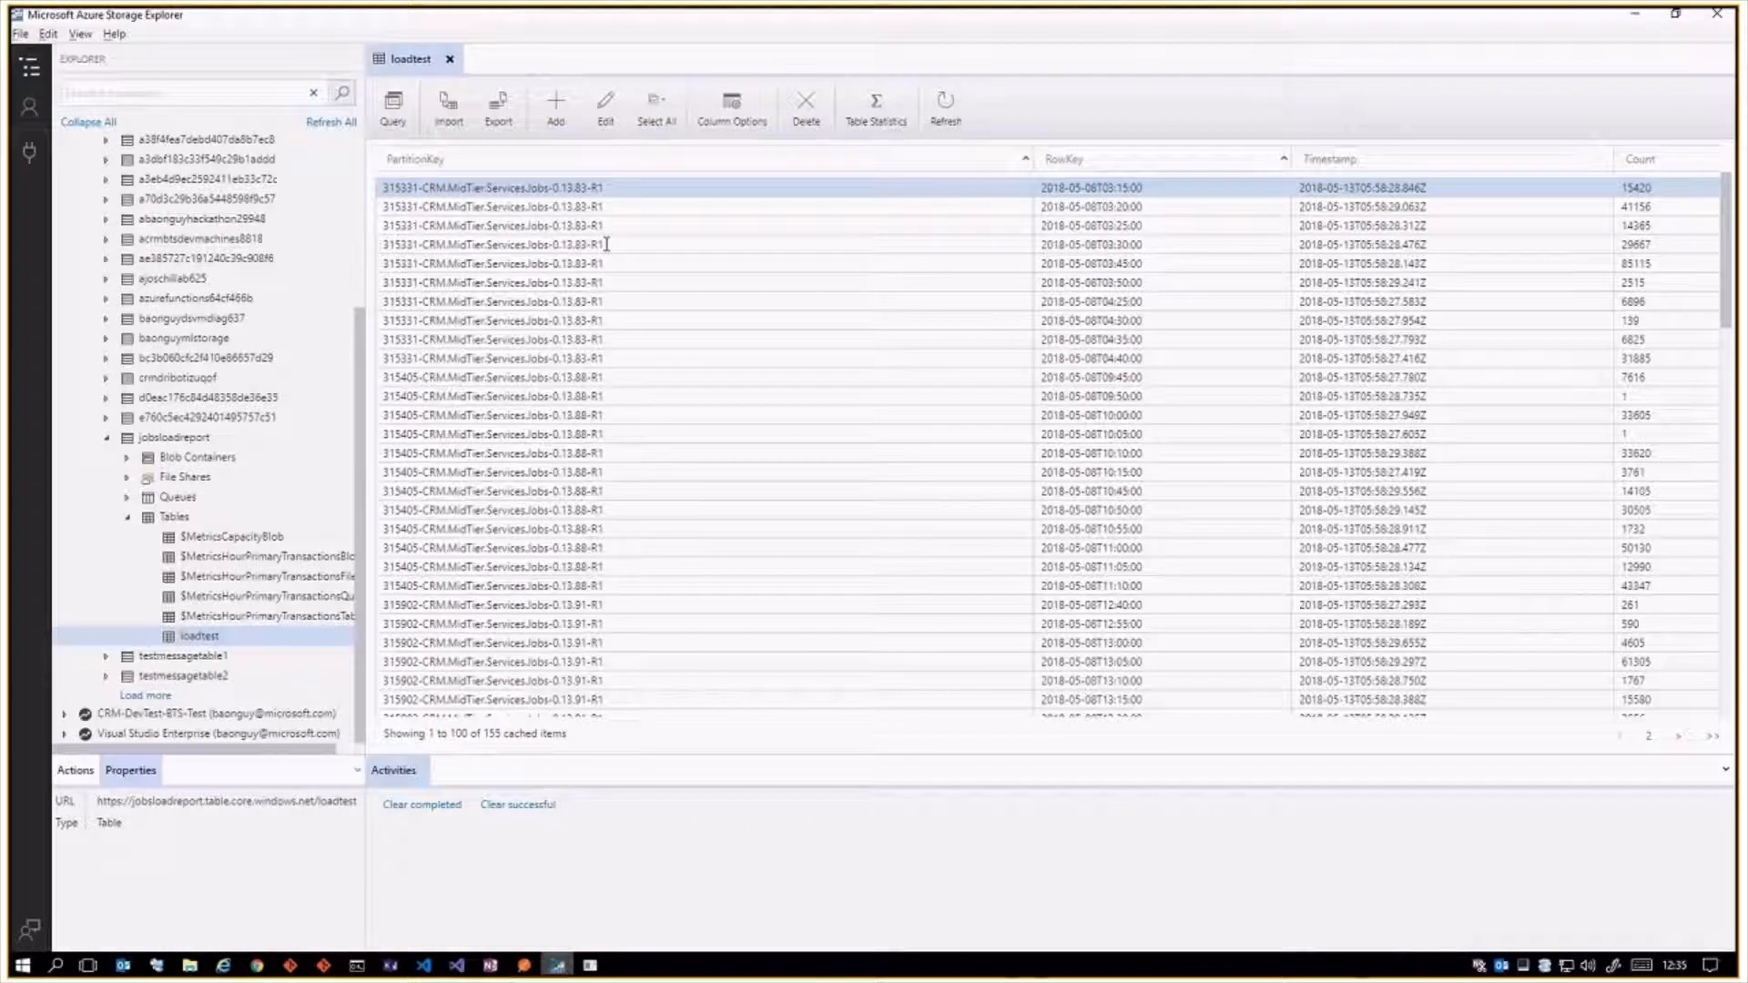
{"action": "left_click", "coordinate": [944, 108]}
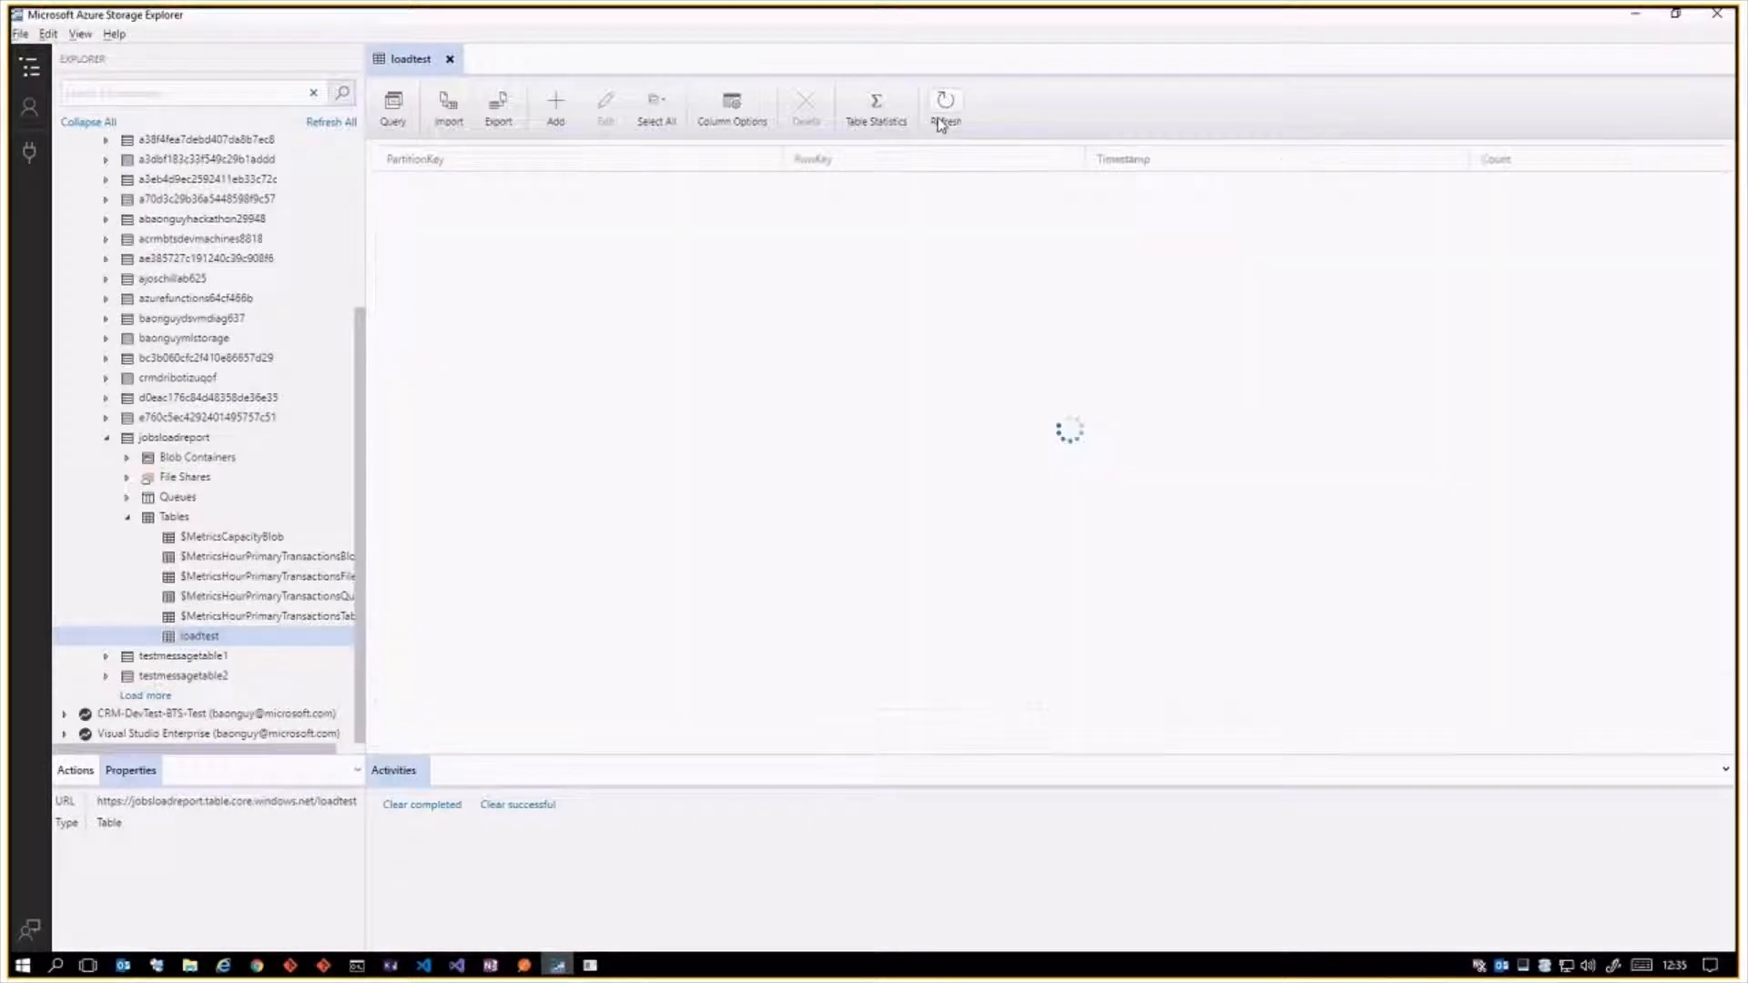
{"action": "left_click", "coordinate": [657, 160]}
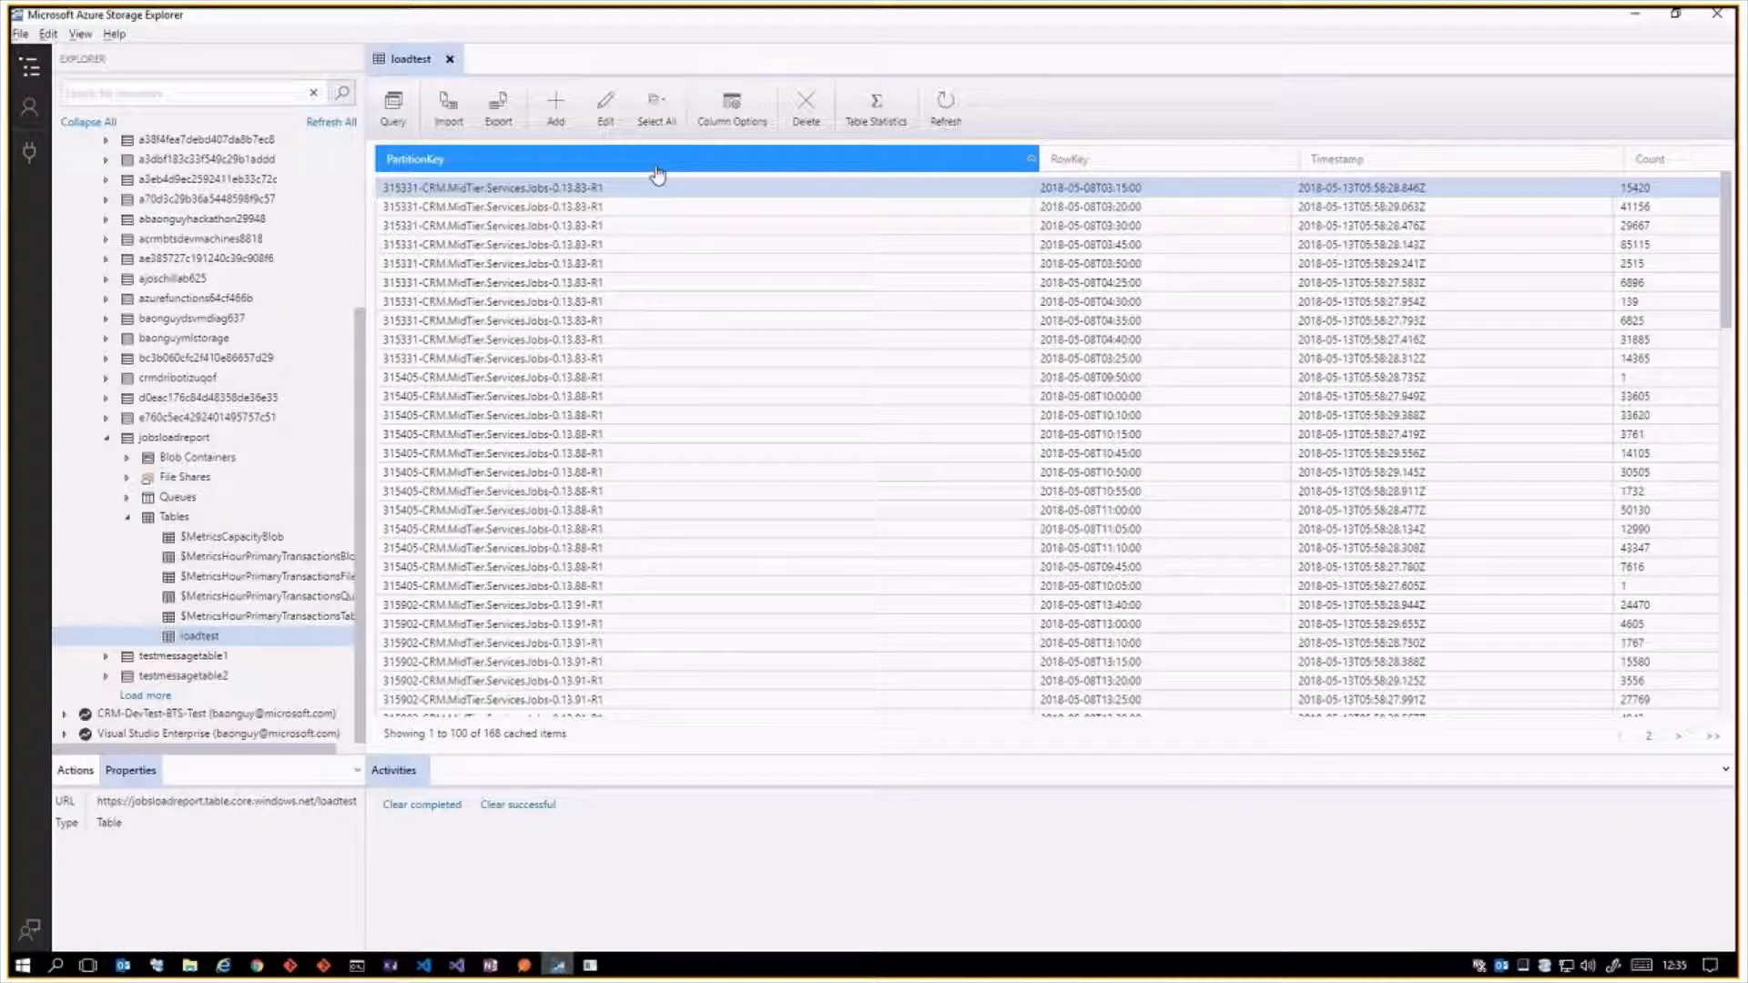
{"action": "left_click", "coordinate": [694, 415], "text": "shift"}
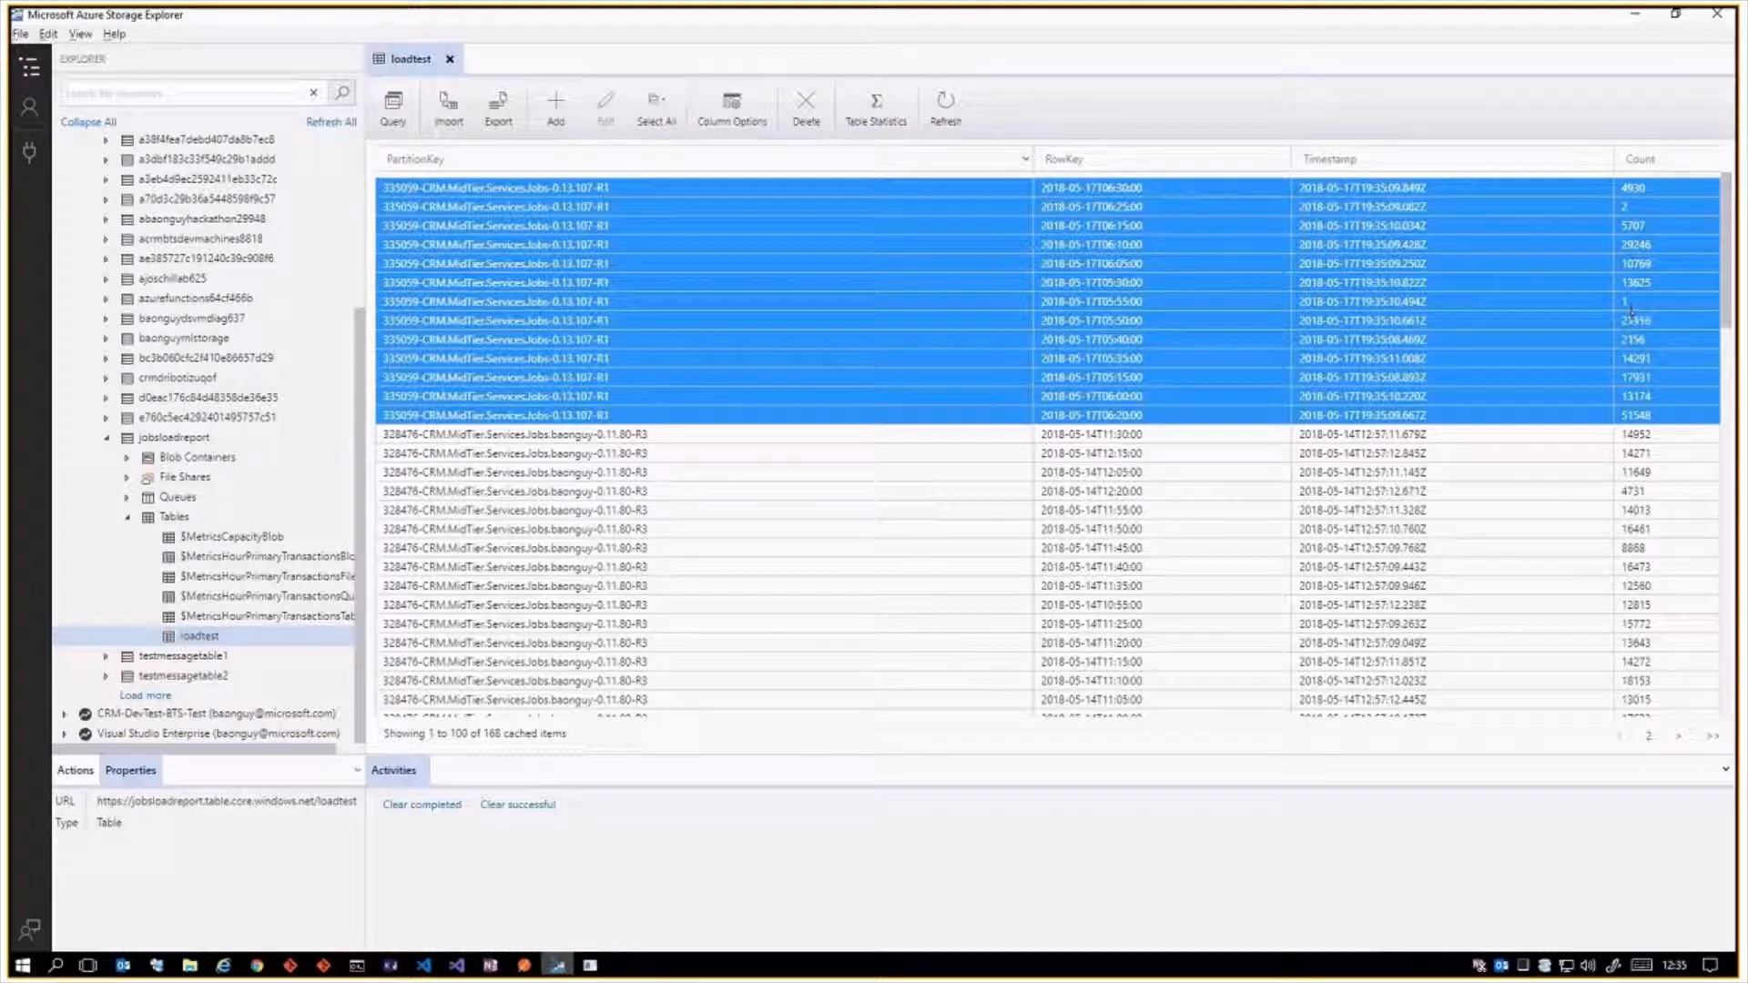
Switch back to Chrome and go from the machine learning workspace page to the Azure portal dashboard.
{"action": "key", "text": "alt+Tab"}
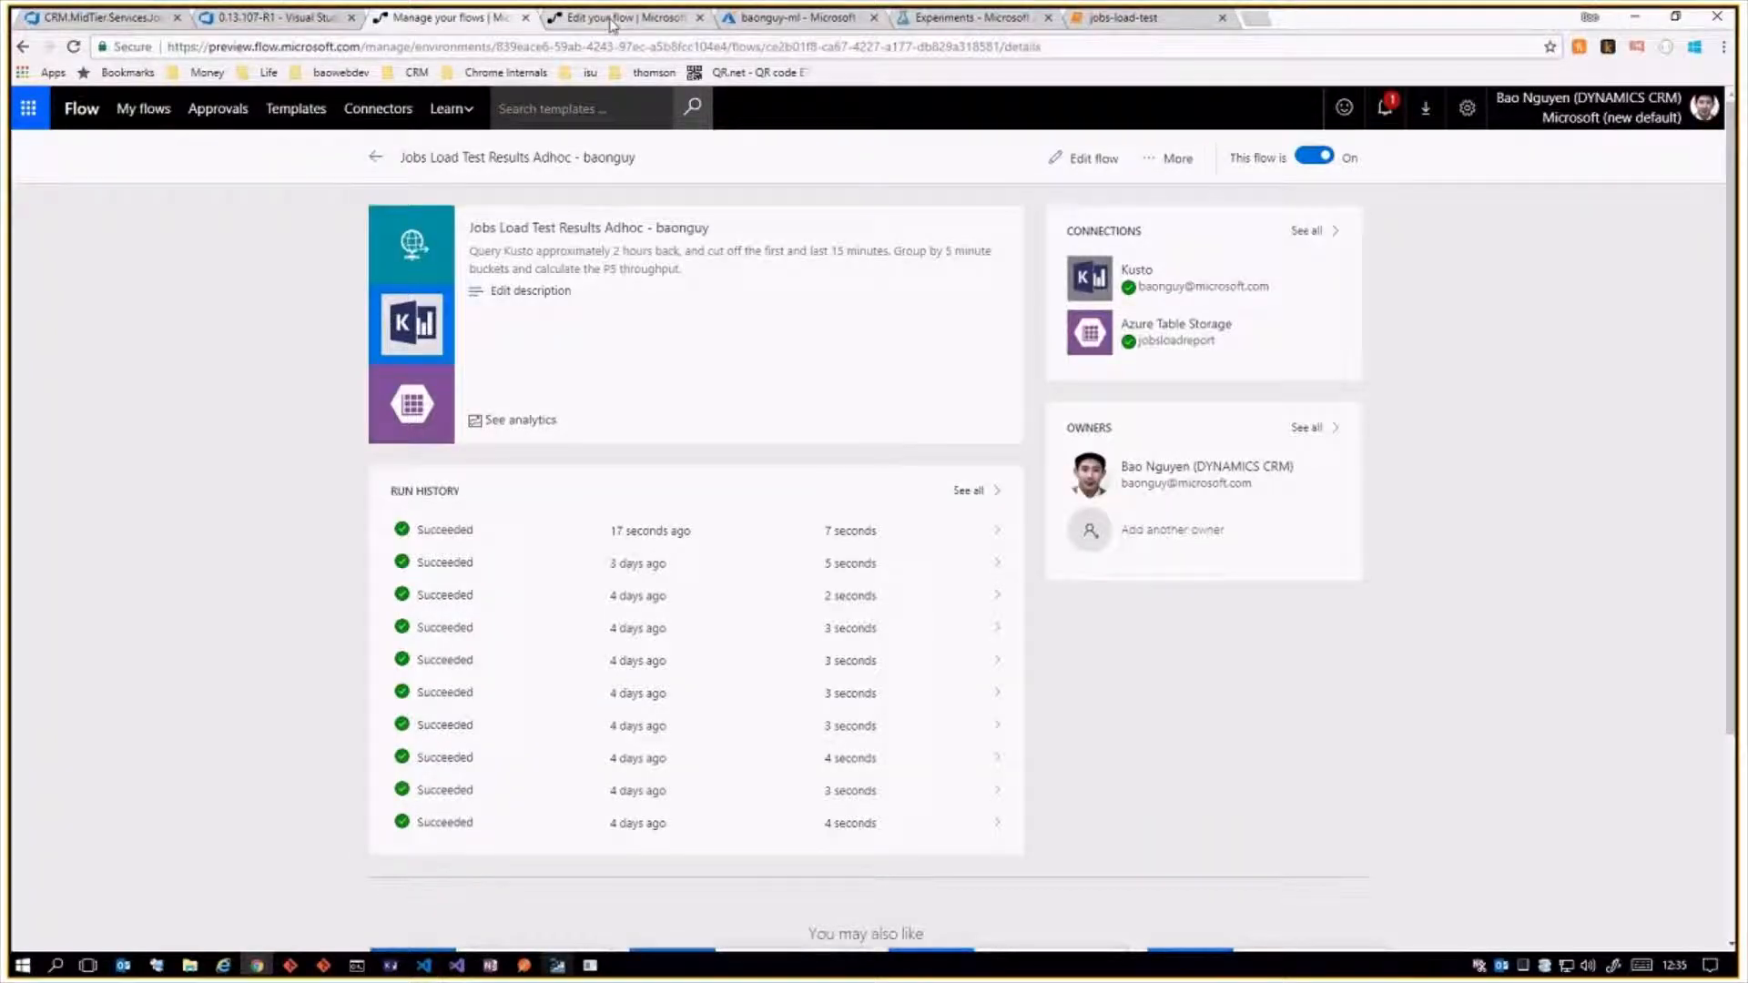
{"action": "left_click", "coordinate": [610, 22]}
{"action": "left_click", "coordinate": [772, 23]}
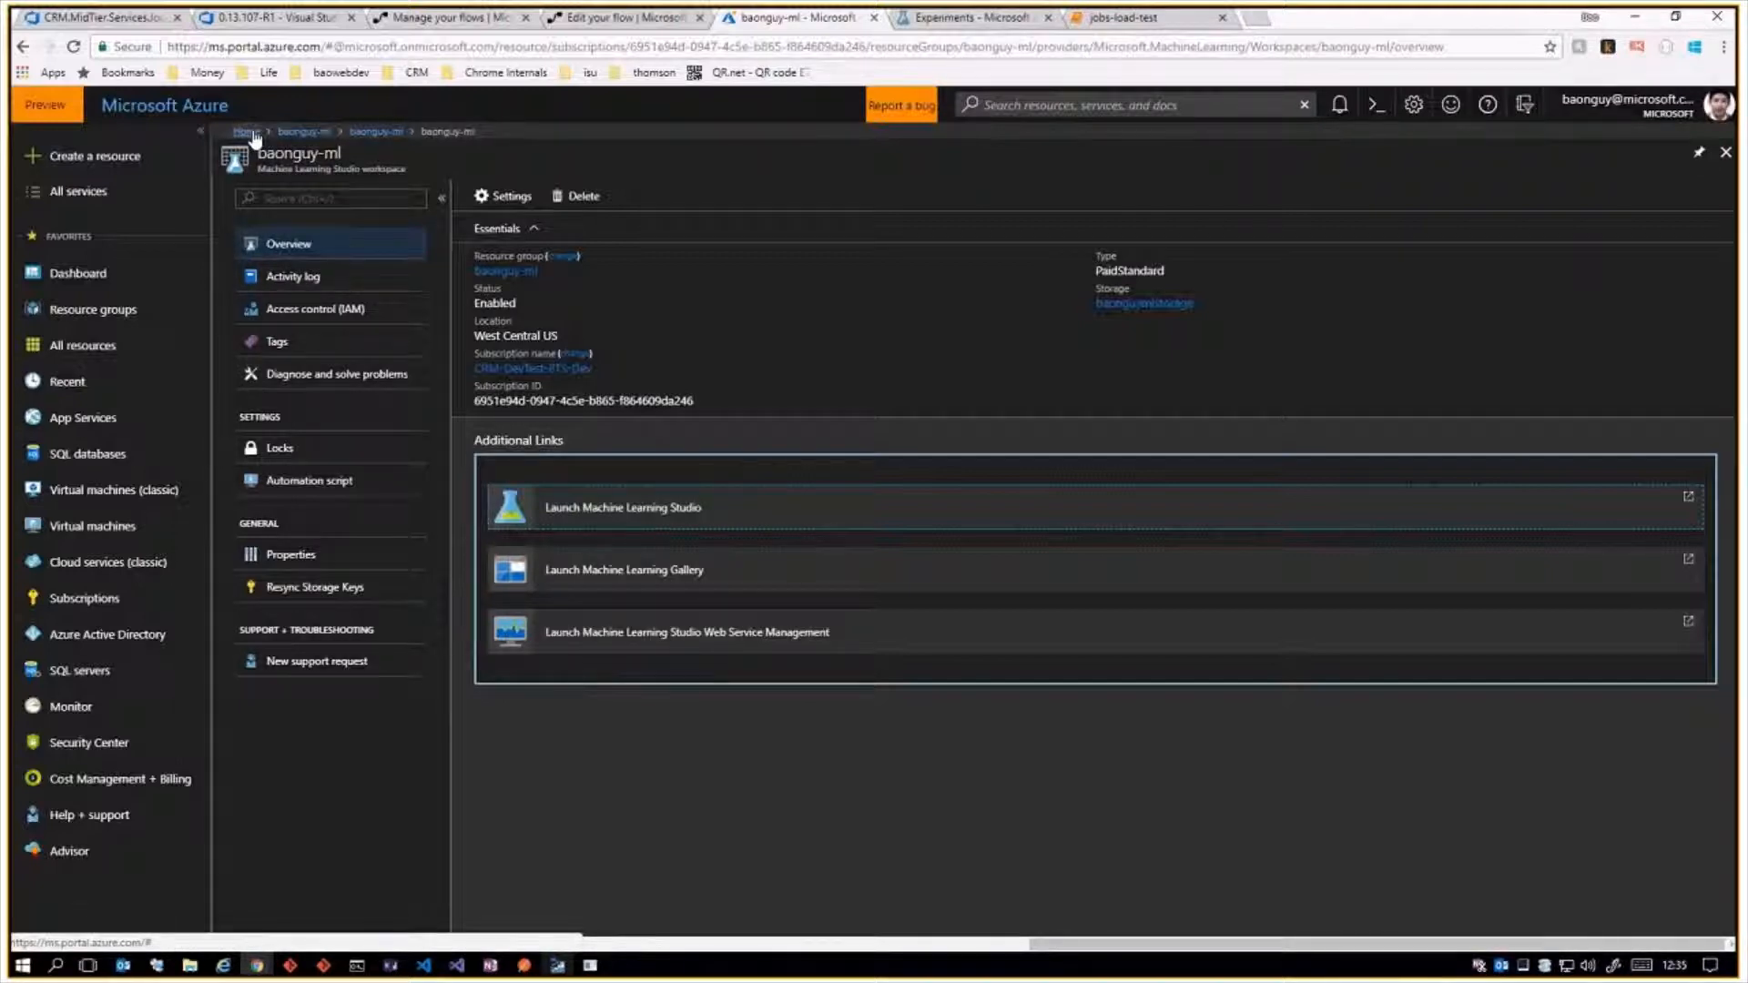
{"action": "left_click", "coordinate": [306, 134]}
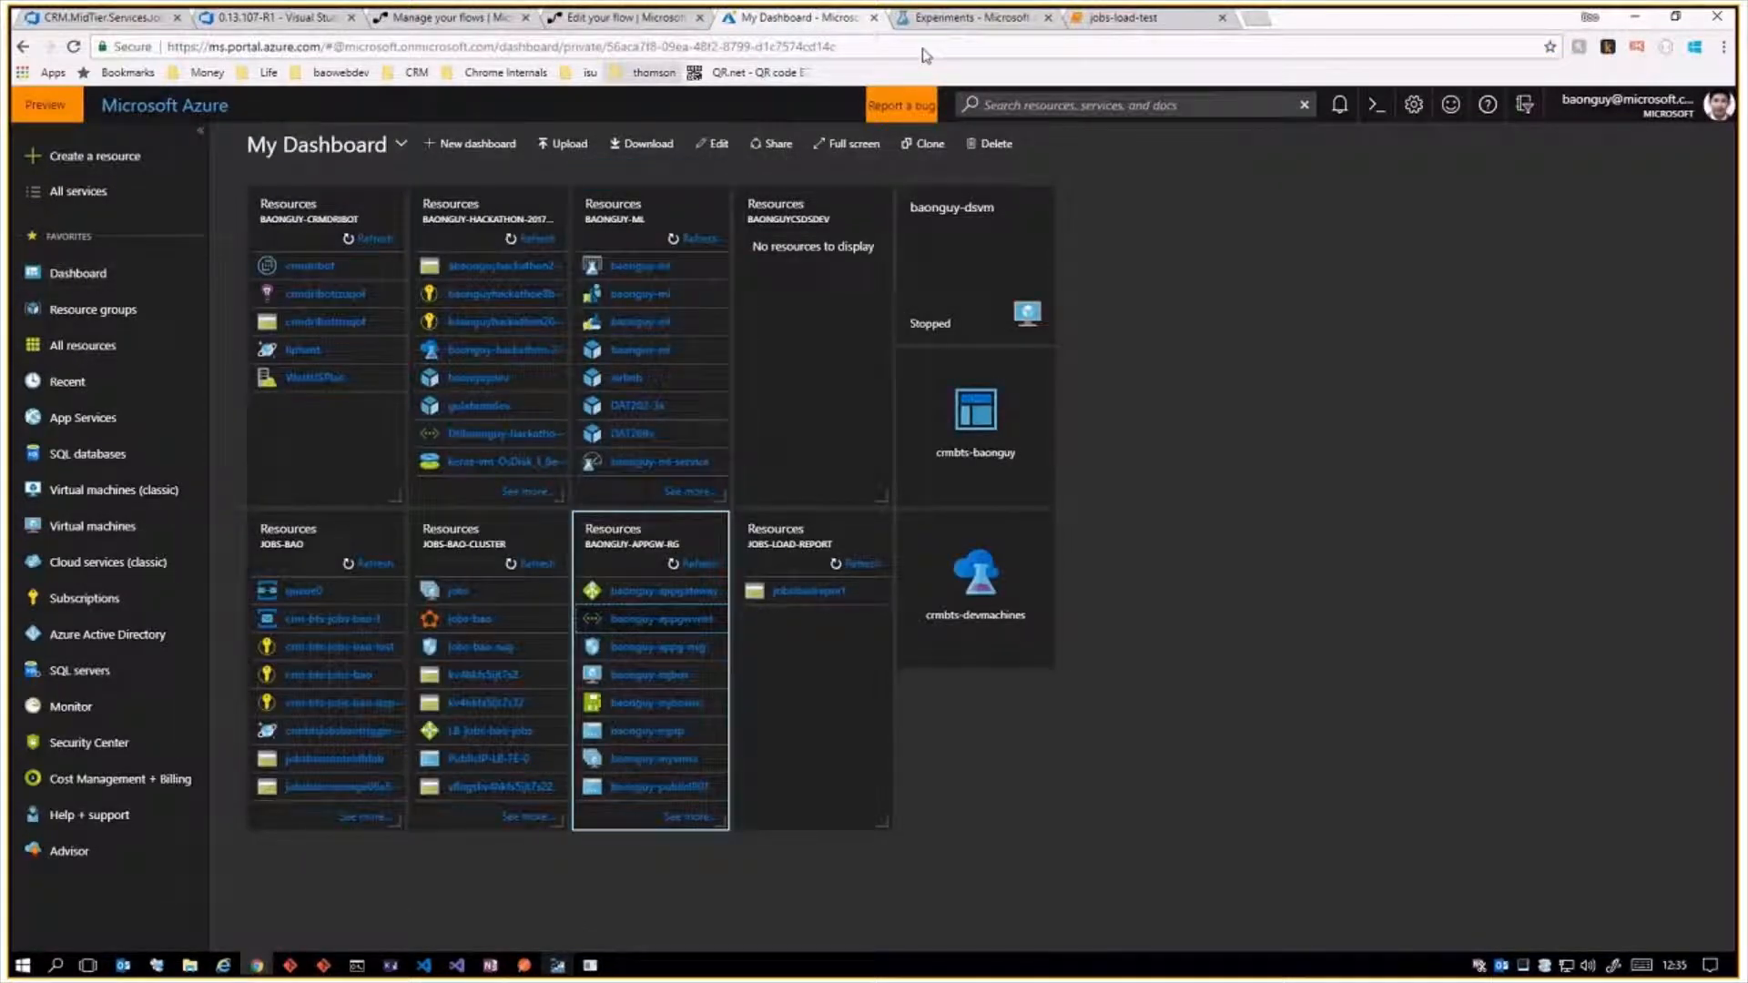
In Azure Machine Learning Studio, return to the home page and open the Jobs Load Test experiment from the experiments list.
{"action": "left_click", "coordinate": [955, 26]}
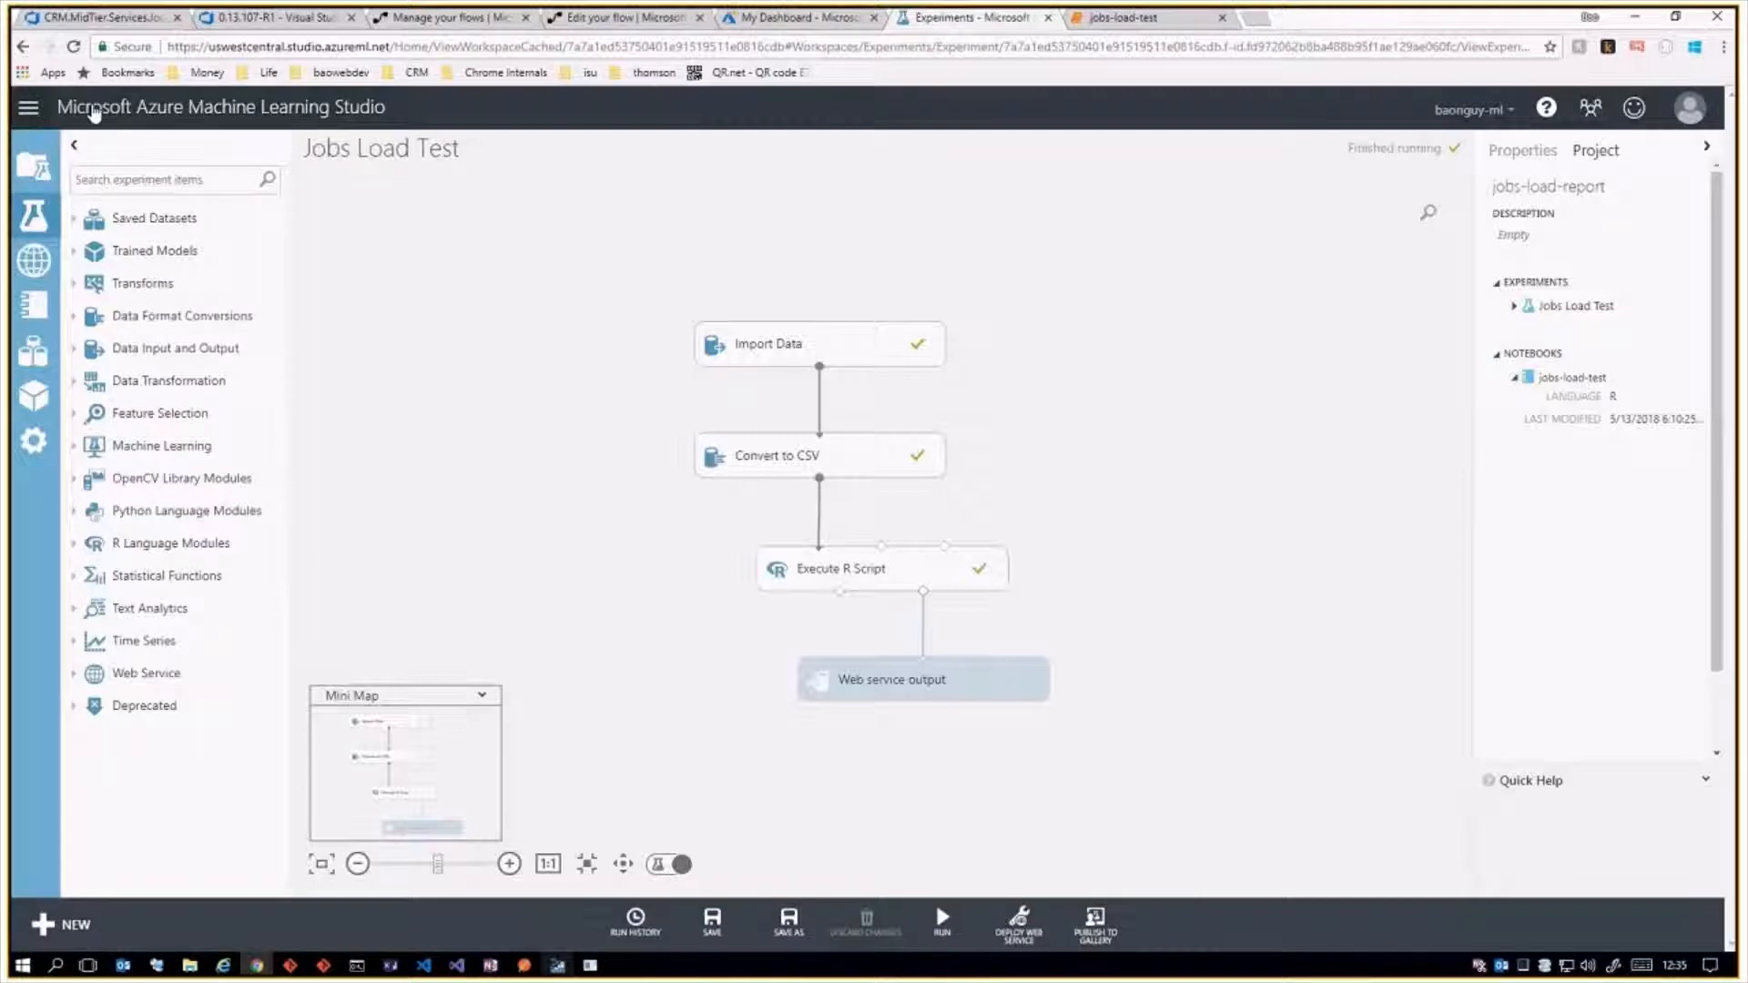
{"action": "left_click", "coordinate": [143, 108]}
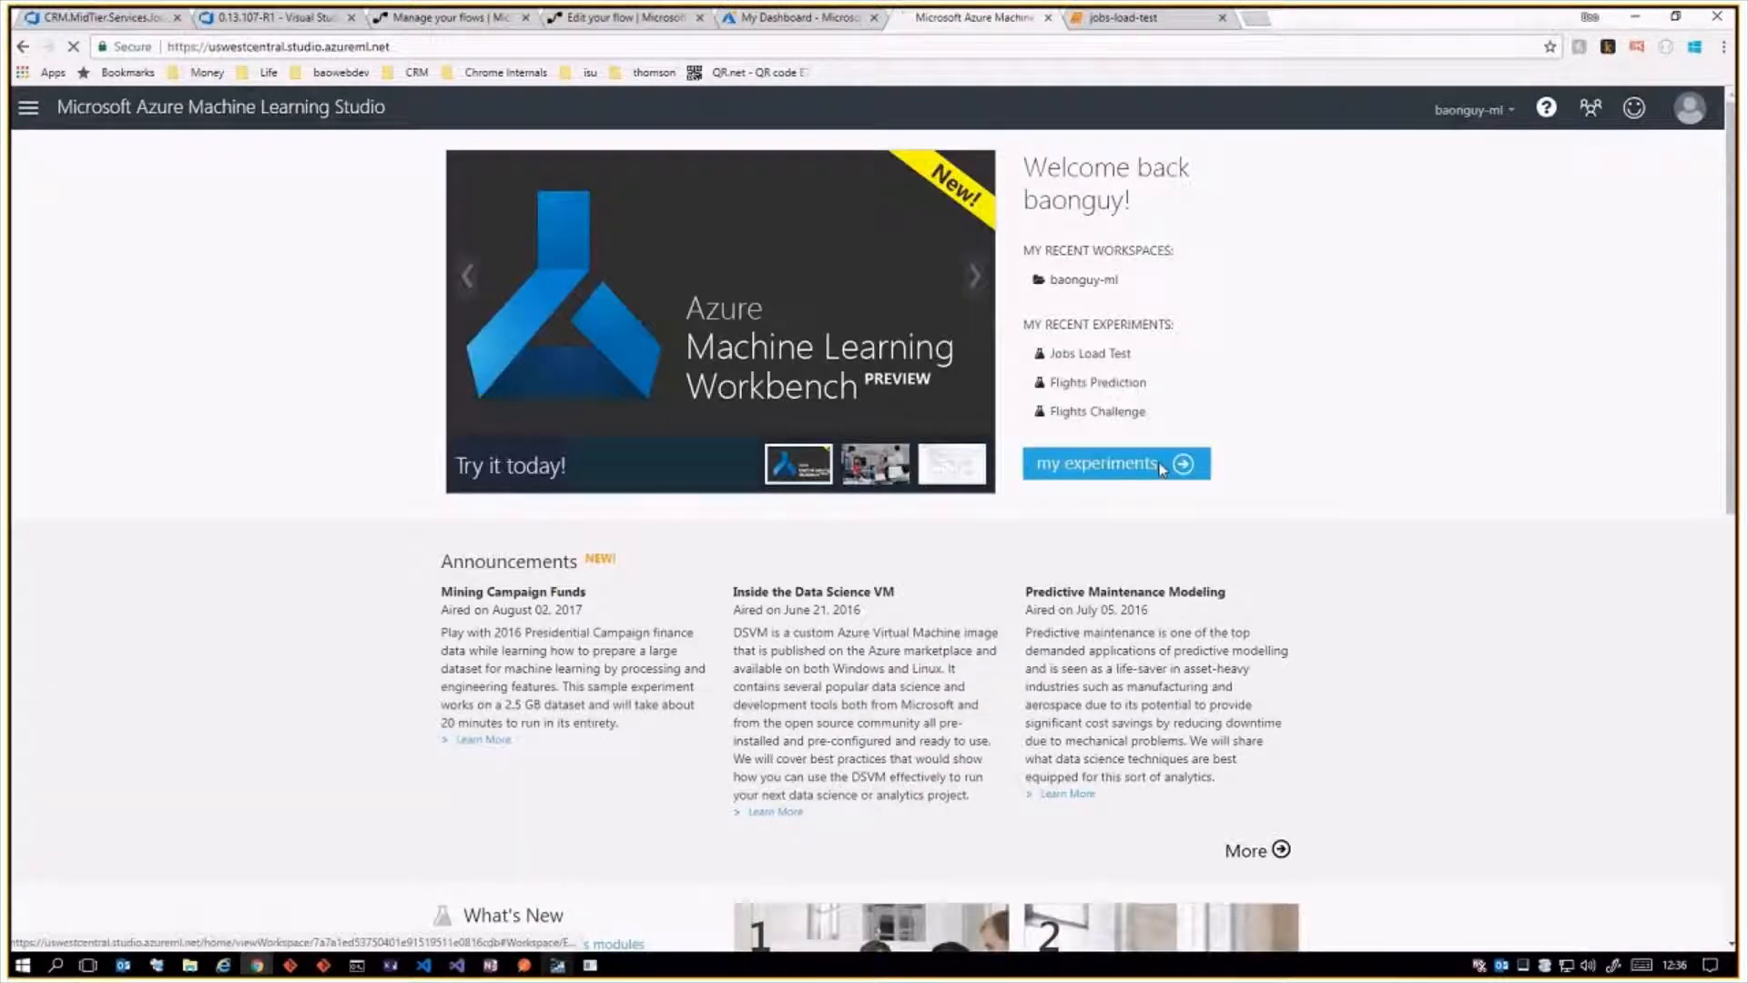
{"action": "left_click", "coordinate": [1157, 465]}
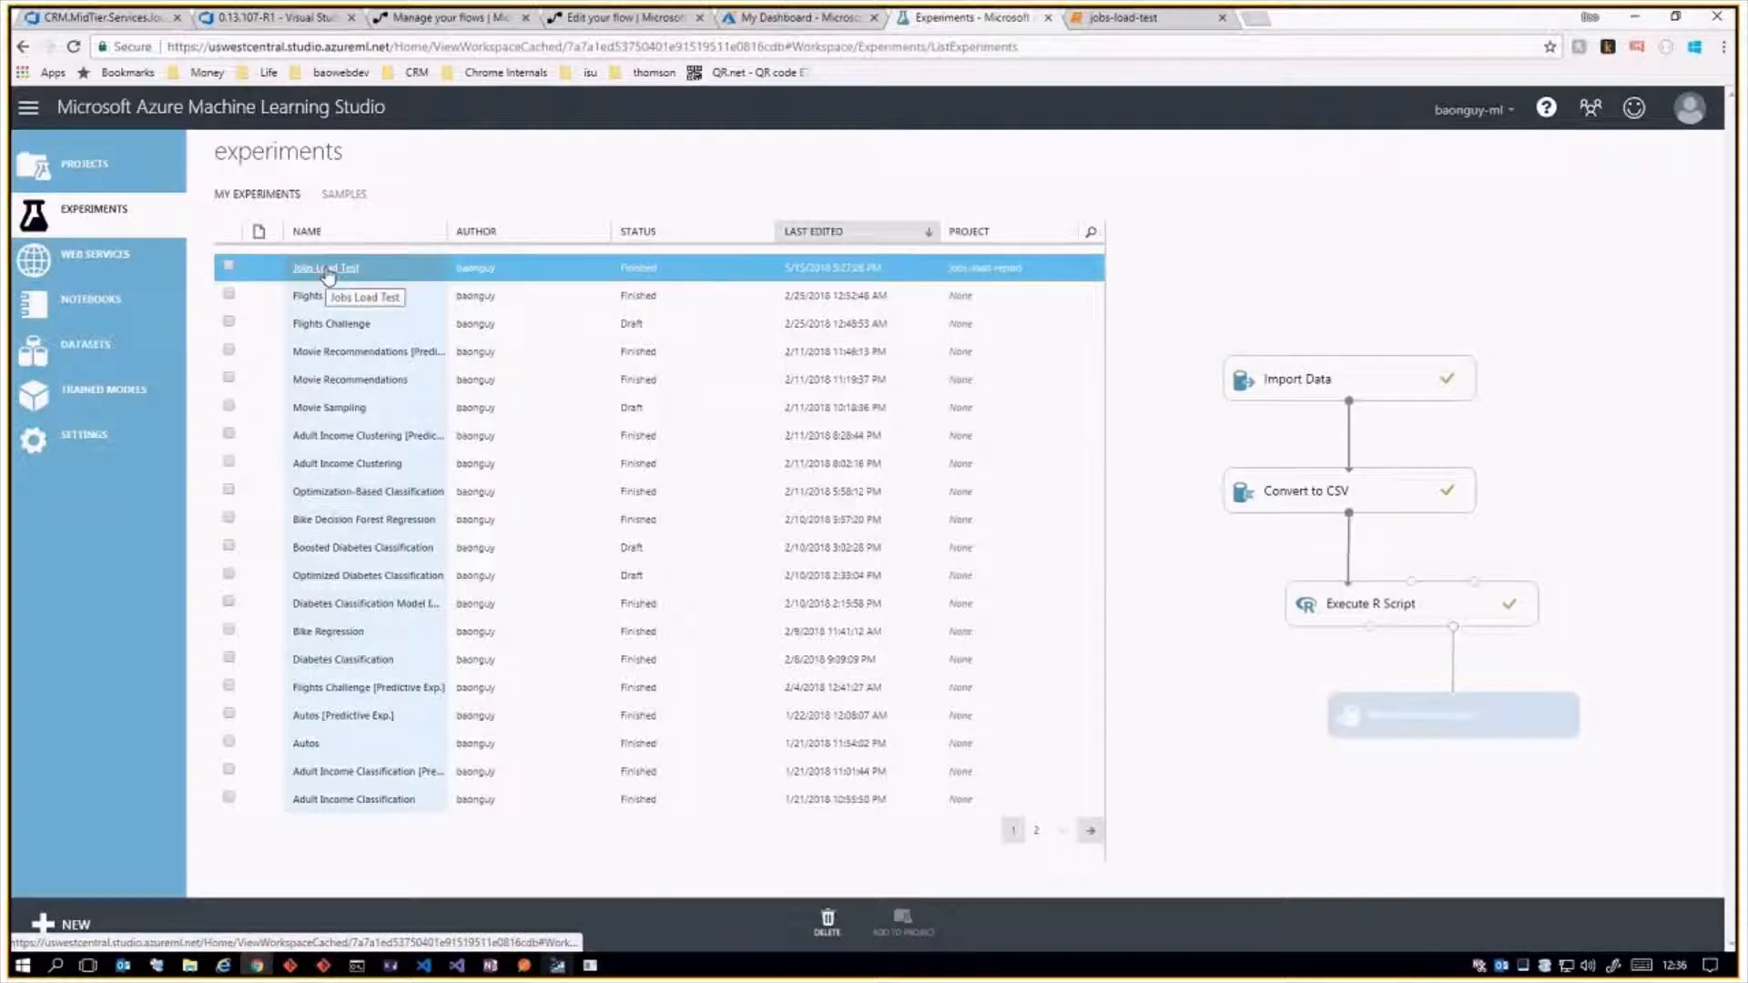
{"action": "left_click", "coordinate": [327, 273]}
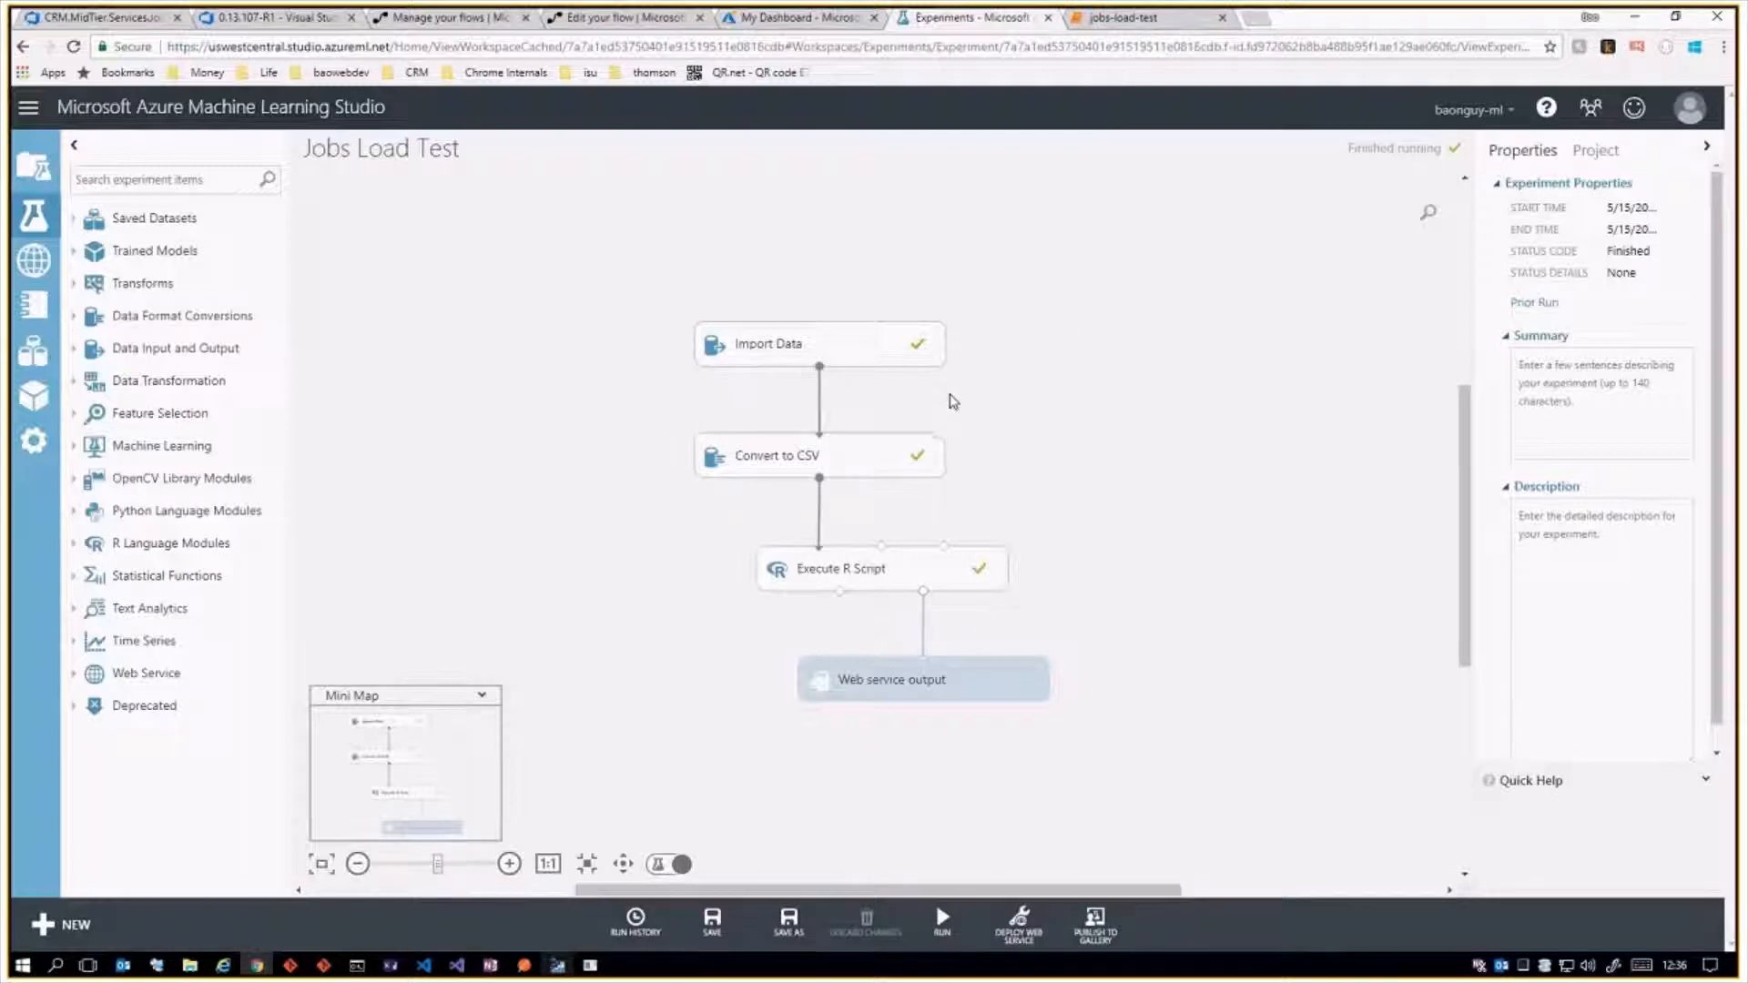
Examine the Import Data module's Azure Table source settings and how it feeds the Convert to CSV module.
{"action": "left_click", "coordinate": [847, 362]}
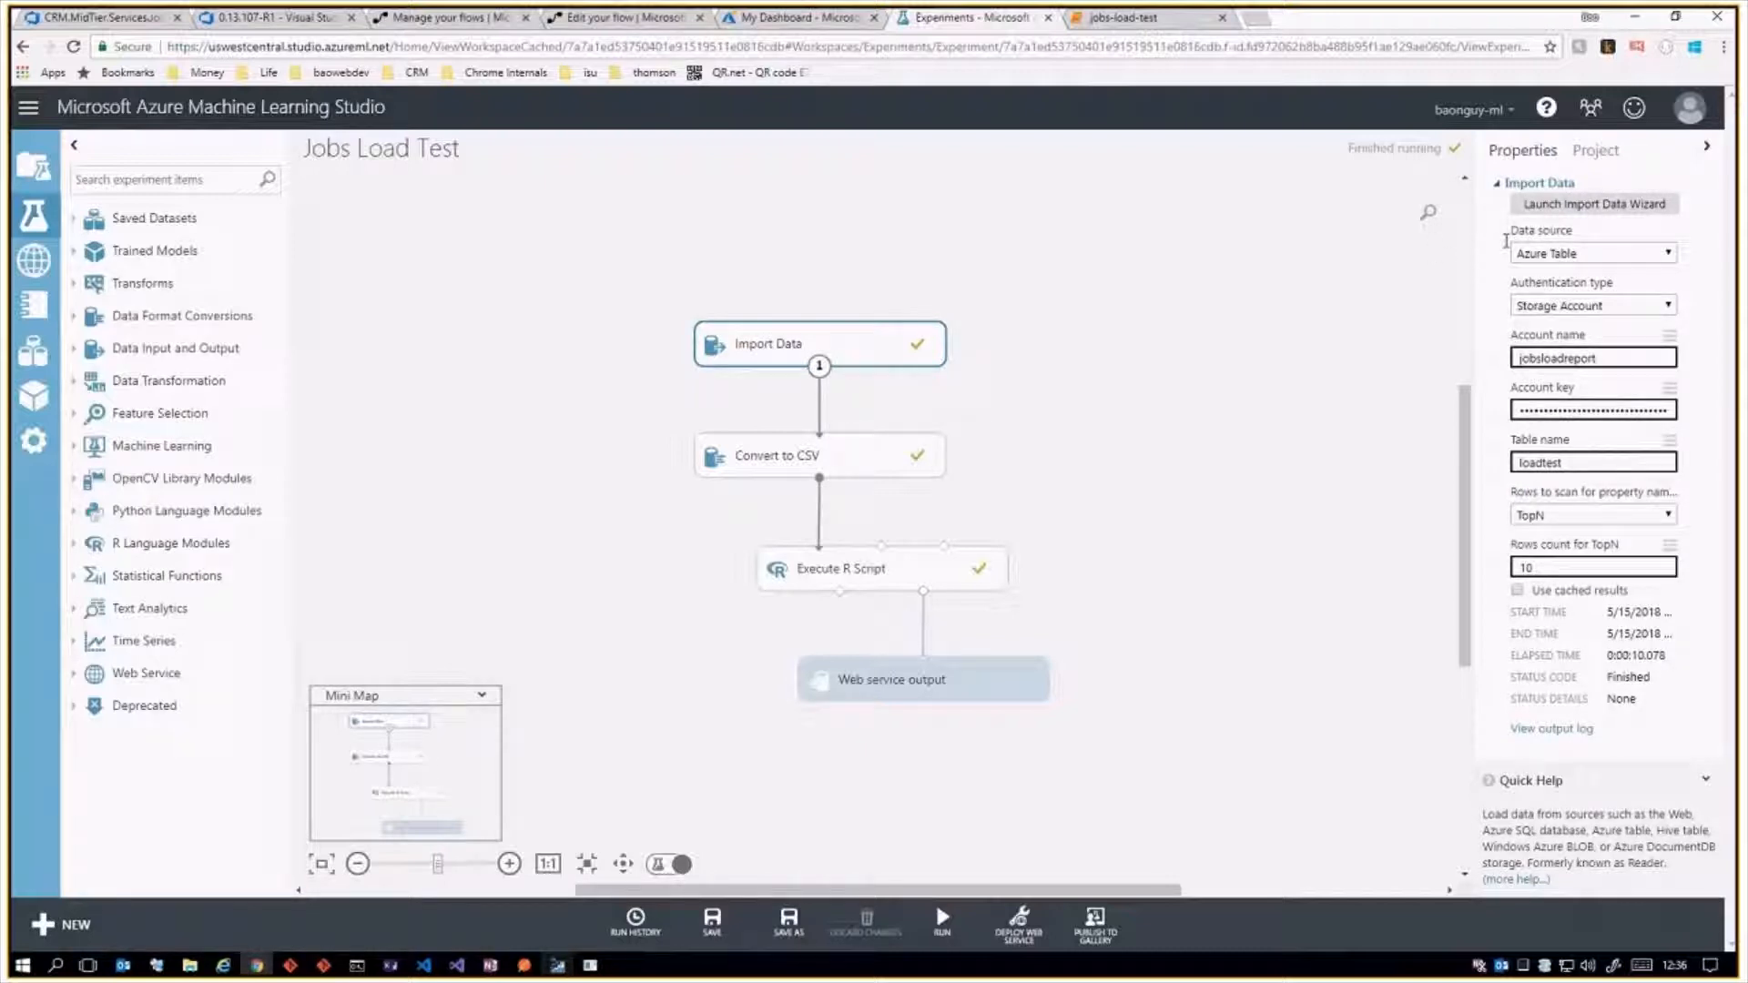
{"action": "left_click", "coordinate": [1594, 356]}
{"action": "left_click", "coordinate": [833, 453]}
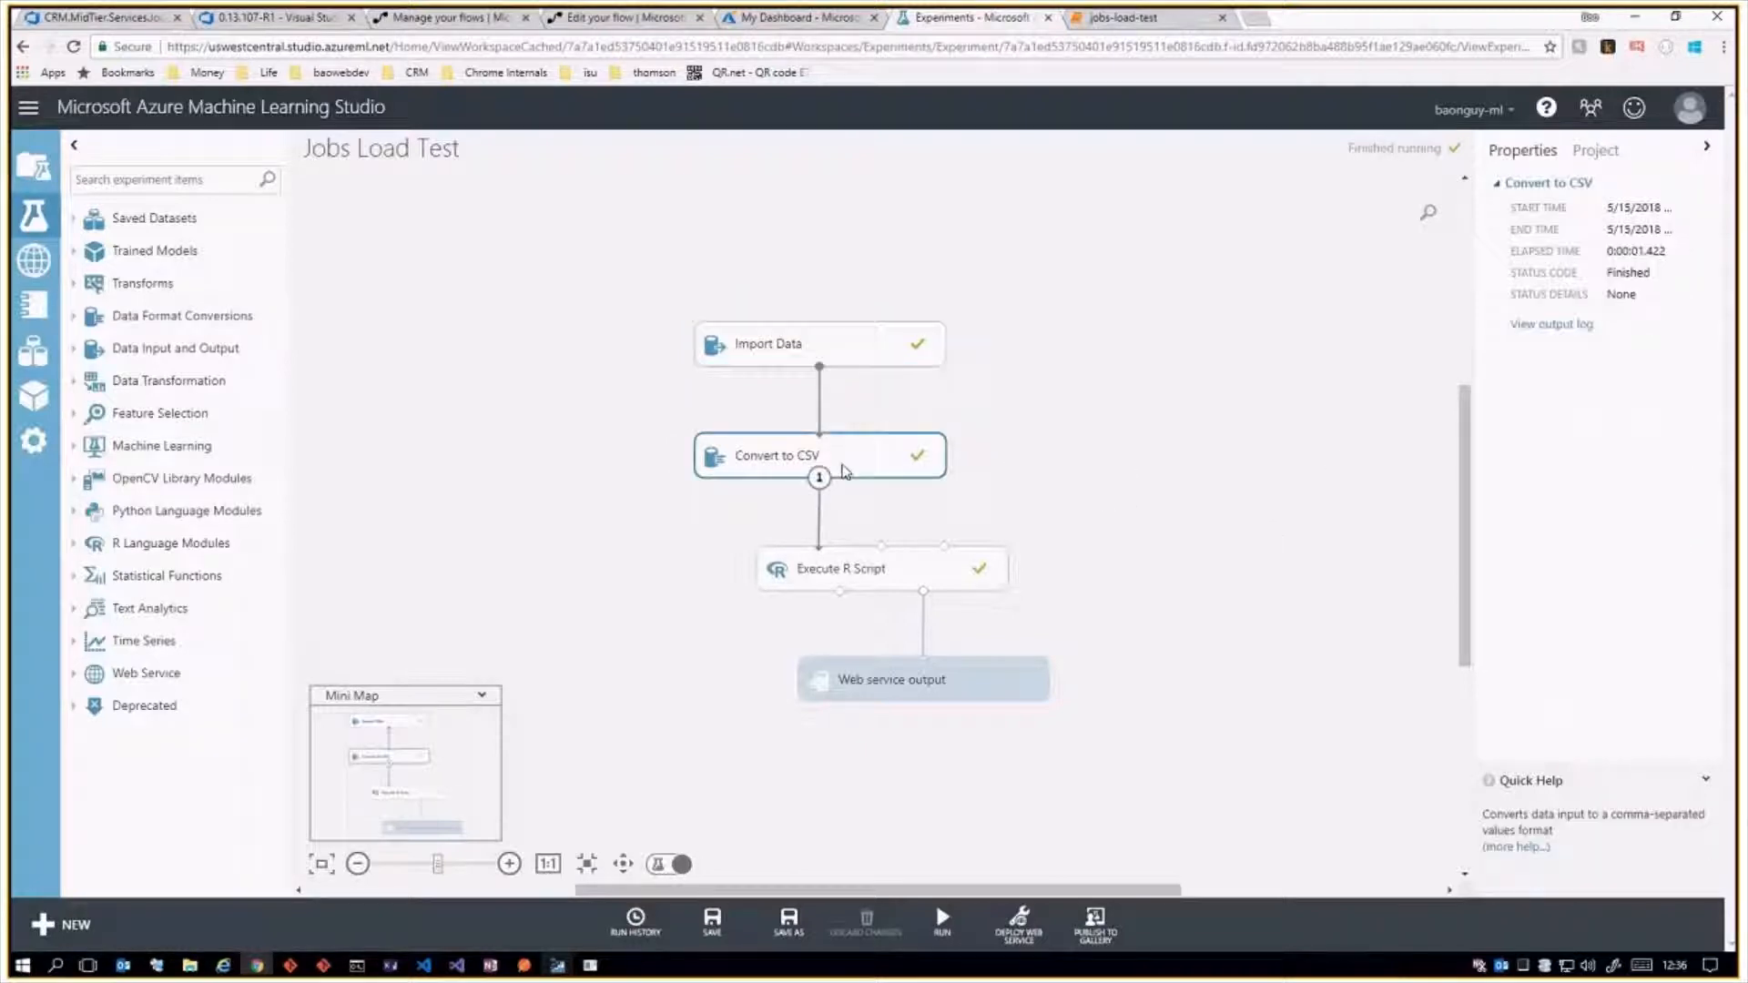
{"action": "left_click", "coordinate": [876, 341]}
Show the Convert to CSV module's output options, including opening it in a new notebook, without choosing any.
{"action": "left_click", "coordinate": [847, 446]}
{"action": "left_click", "coordinate": [820, 476]}
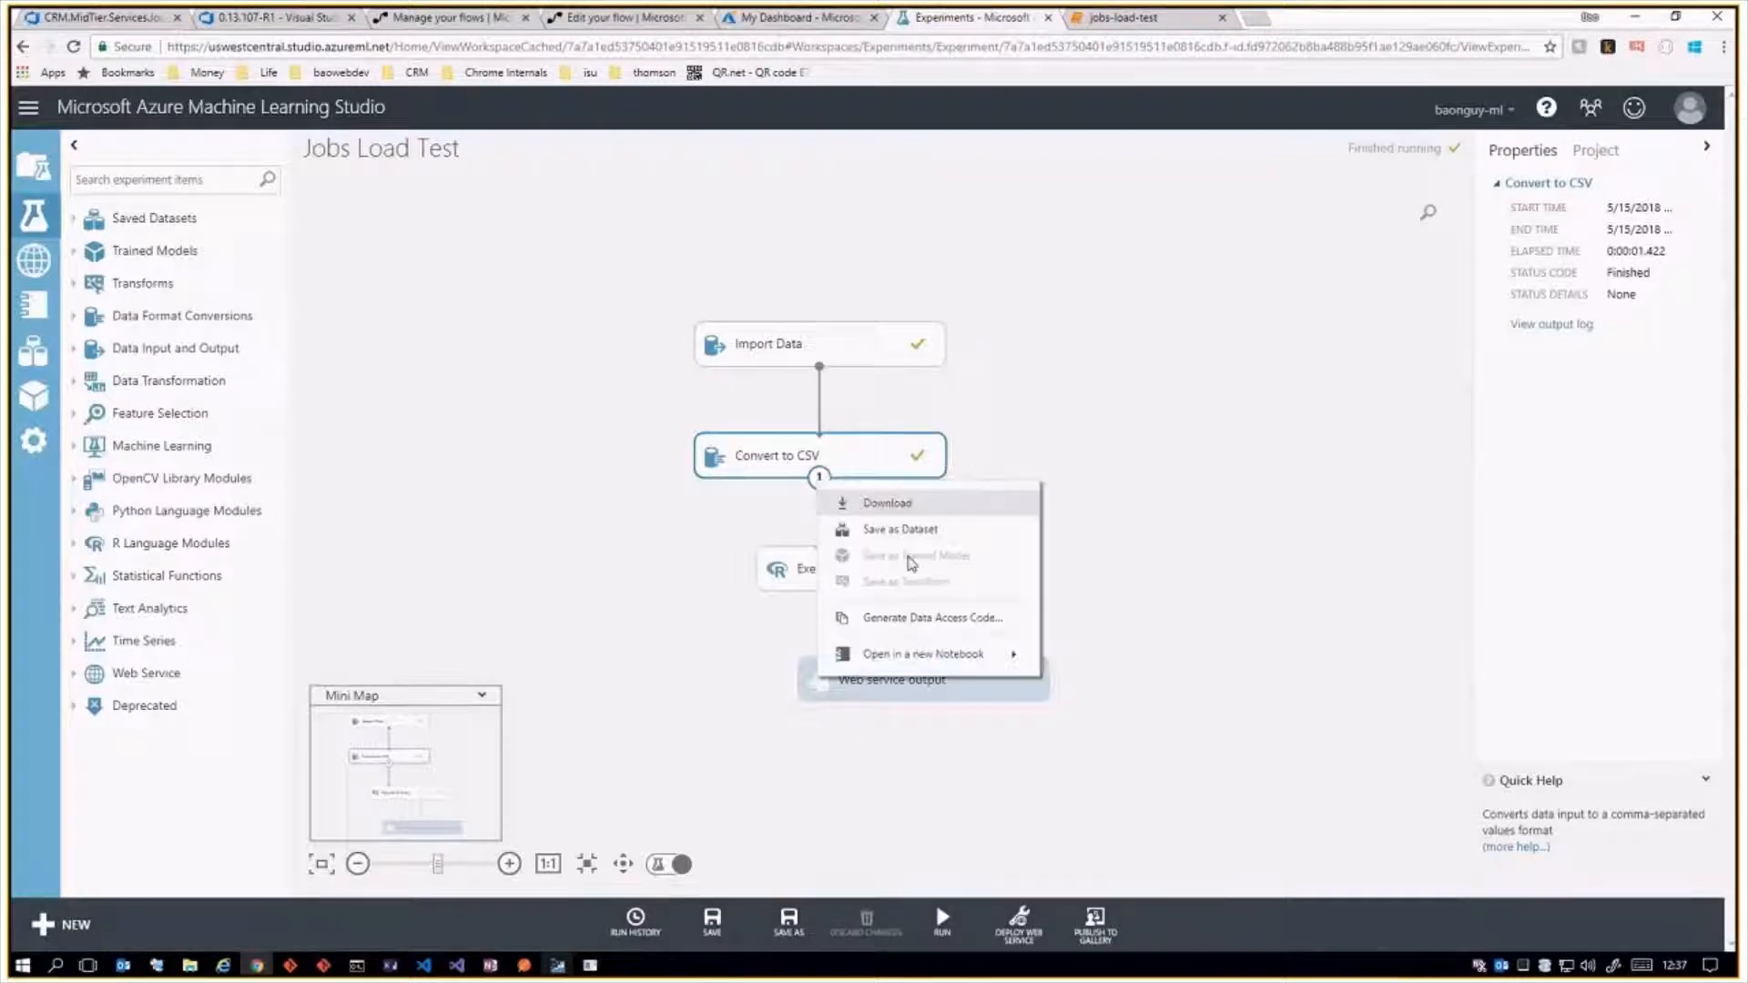
{"action": "mouse_move", "coordinate": [926, 654]}
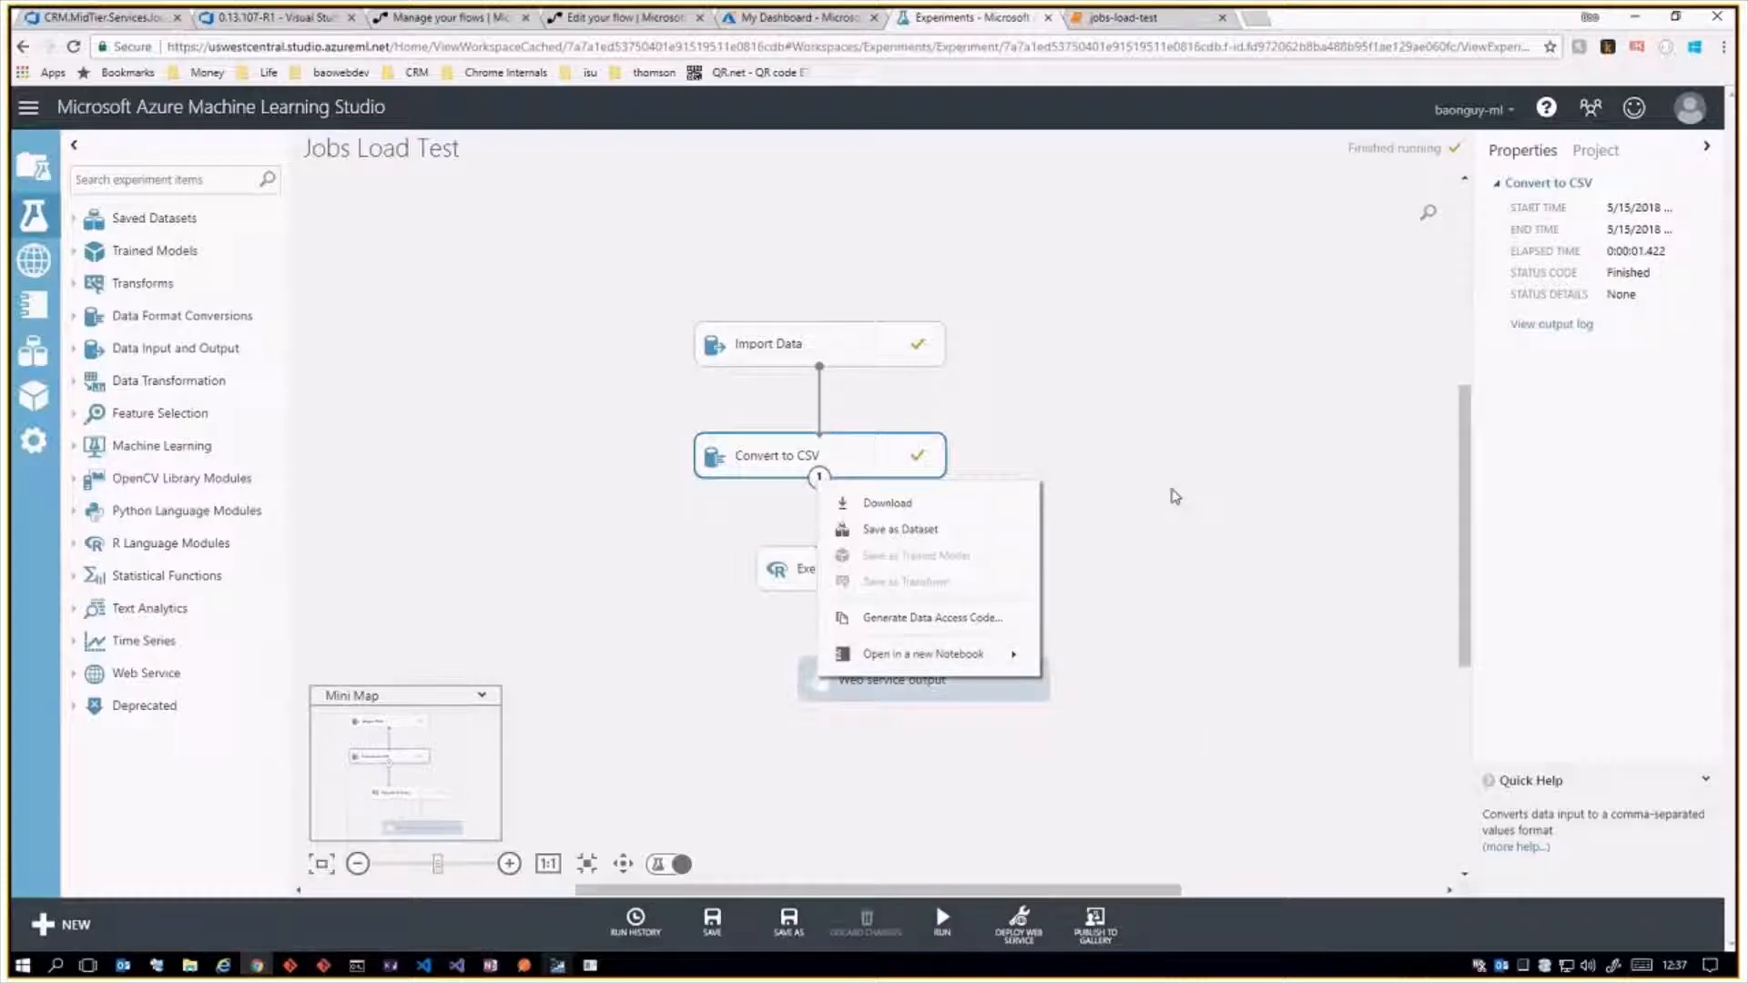
{"action": "left_click", "coordinate": [1172, 495]}
View the Execute R Script module's properties and run the whole Jobs Load Test experiment.
{"action": "left_click", "coordinate": [914, 577]}
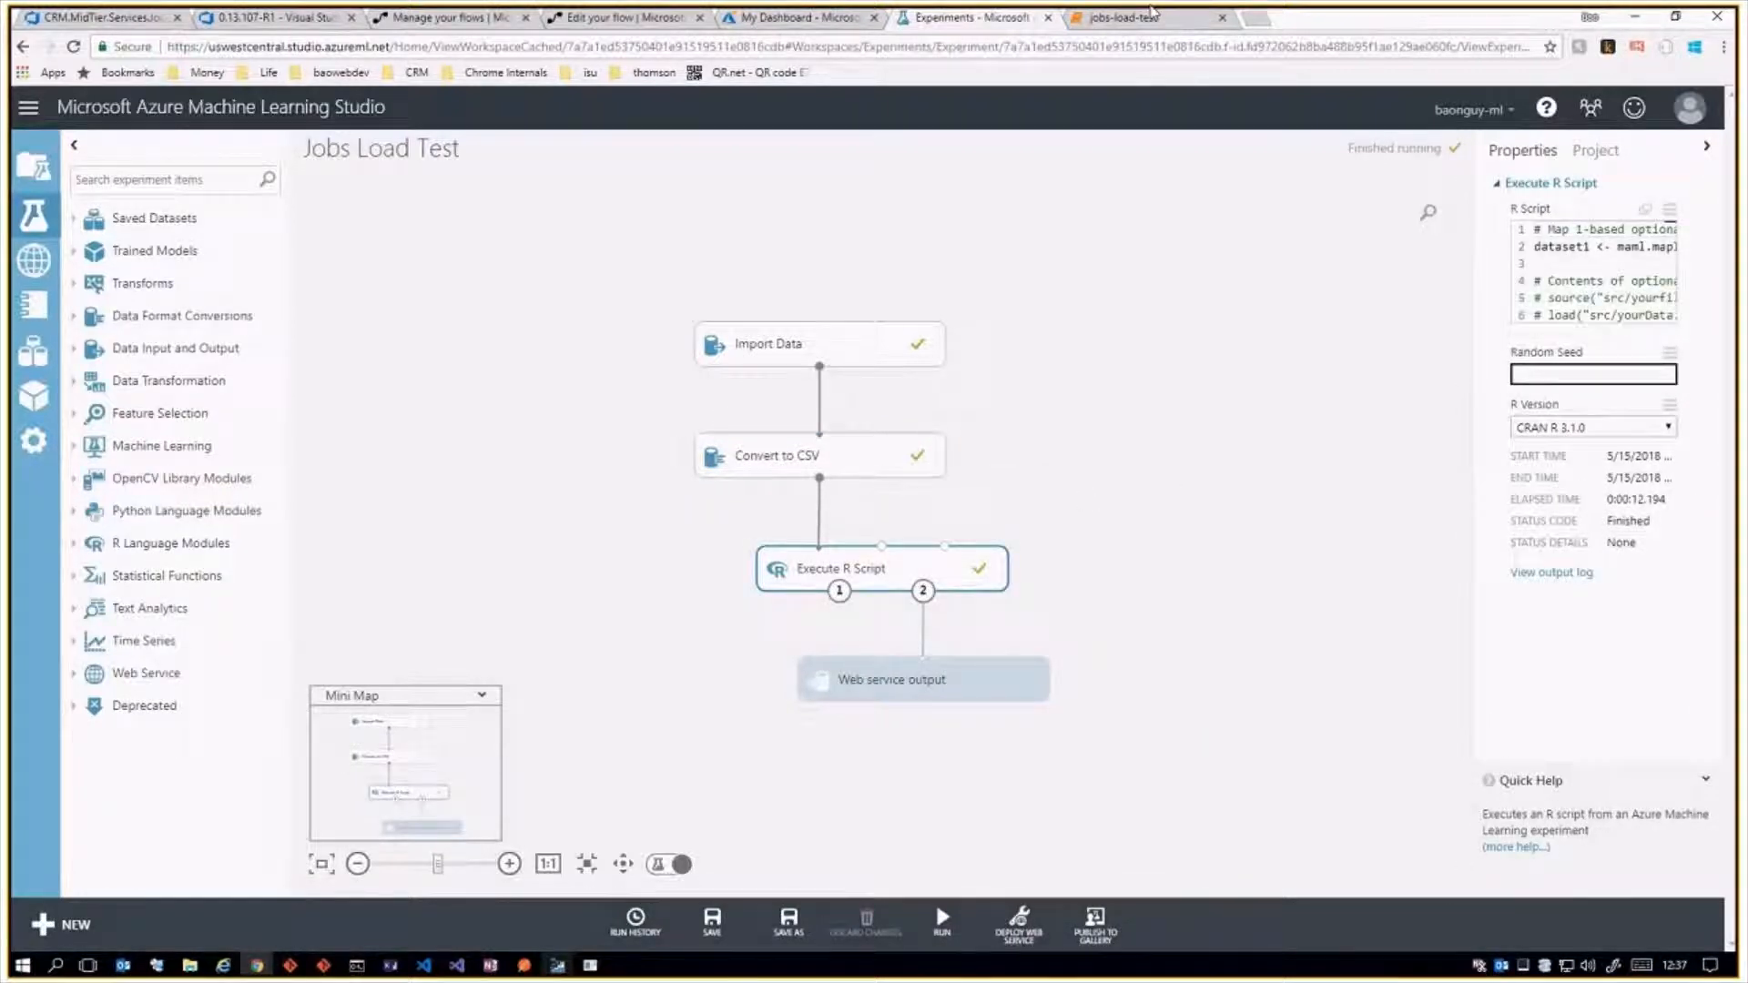
{"action": "left_click", "coordinate": [1151, 17]}
{"action": "left_click", "coordinate": [958, 19]}
{"action": "mouse_move", "coordinate": [946, 927]}
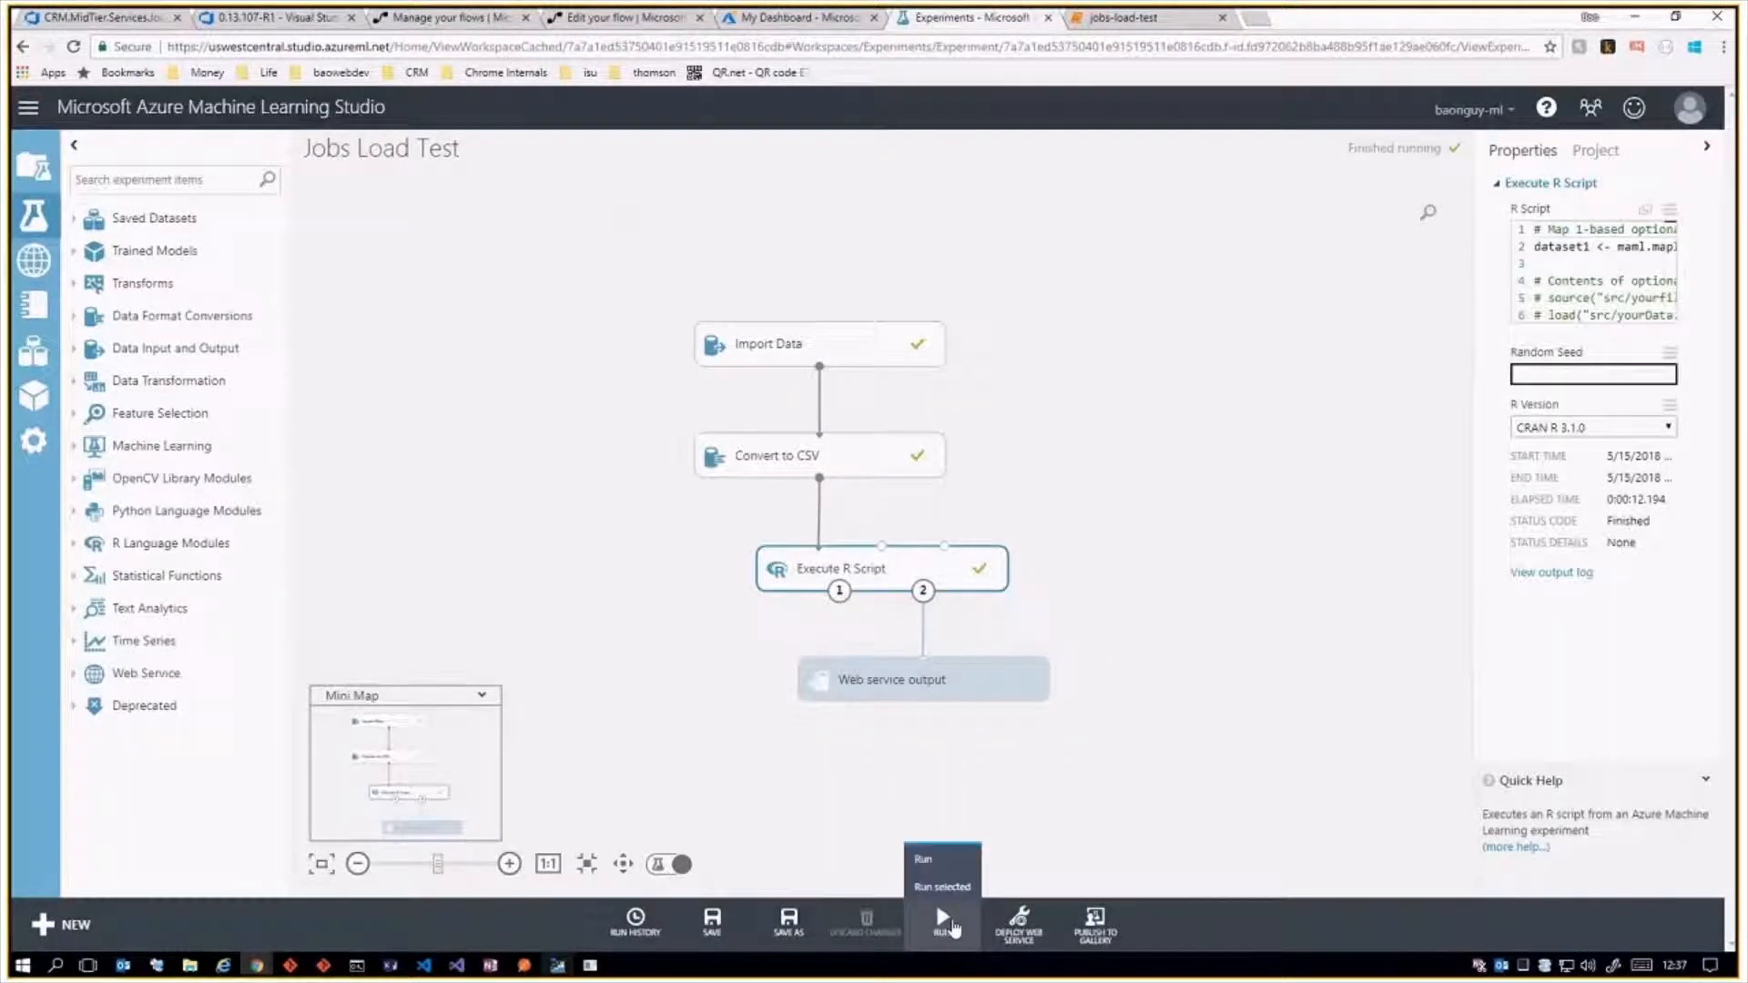
{"action": "left_click", "coordinate": [956, 859]}
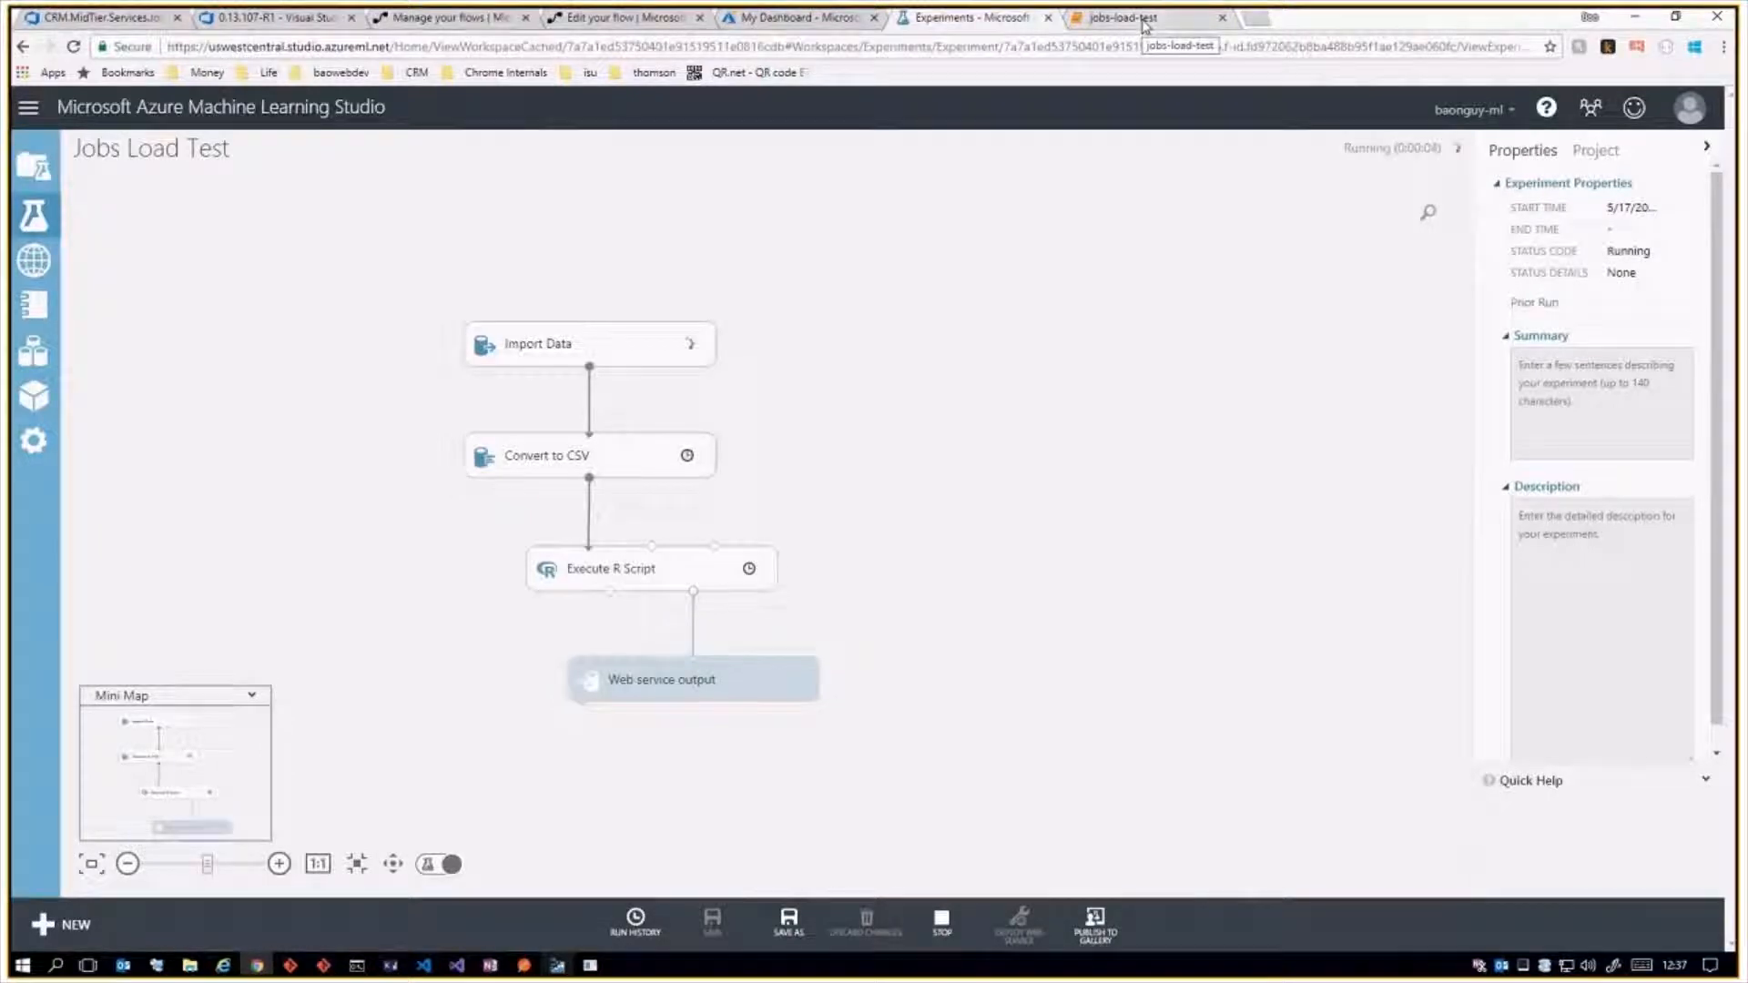
Open the jobs-load-test Jupyter notebook and go to its first code cell.
{"action": "left_click", "coordinate": [1145, 22]}
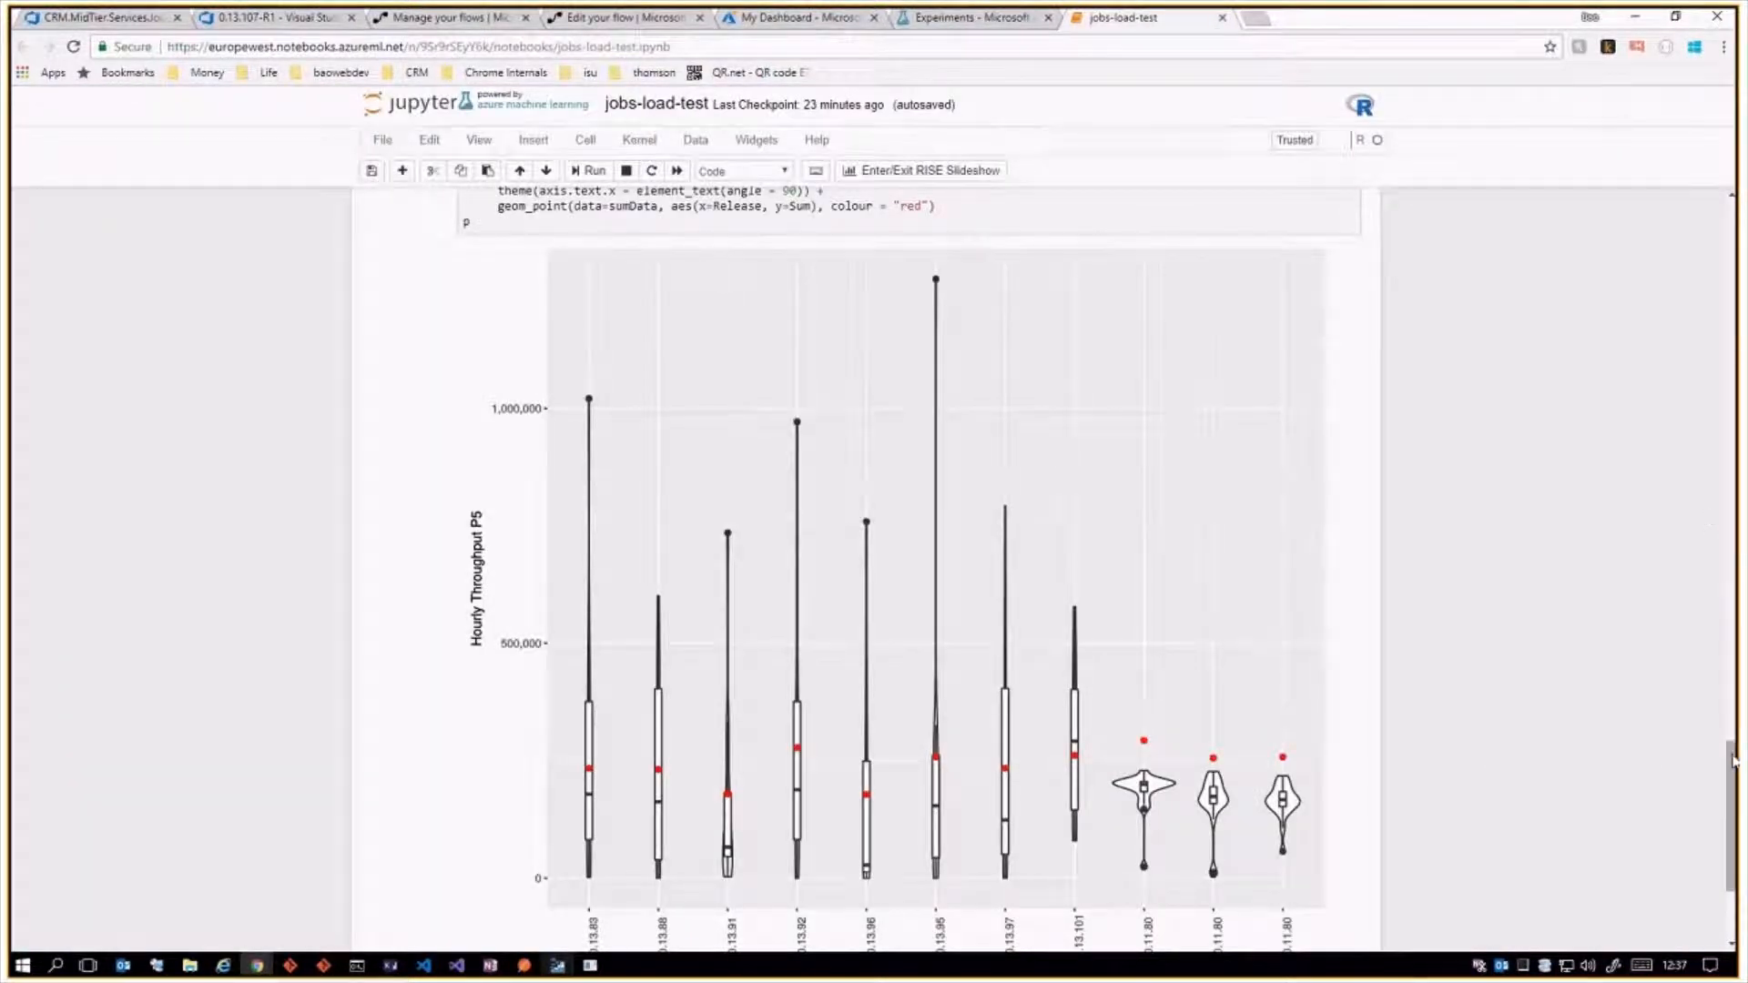
{"action": "left_click_drag", "start_coordinate": [1731, 756], "coordinate": [1733, 245]}
{"action": "left_click_drag", "start_coordinate": [1739, 171], "coordinate": [1731, 236]}
{"action": "left_click", "coordinate": [1732, 236]}
{"action": "scroll", "coordinate": [947, 286], "scroll_direction": "up", "scroll_amount": 1}
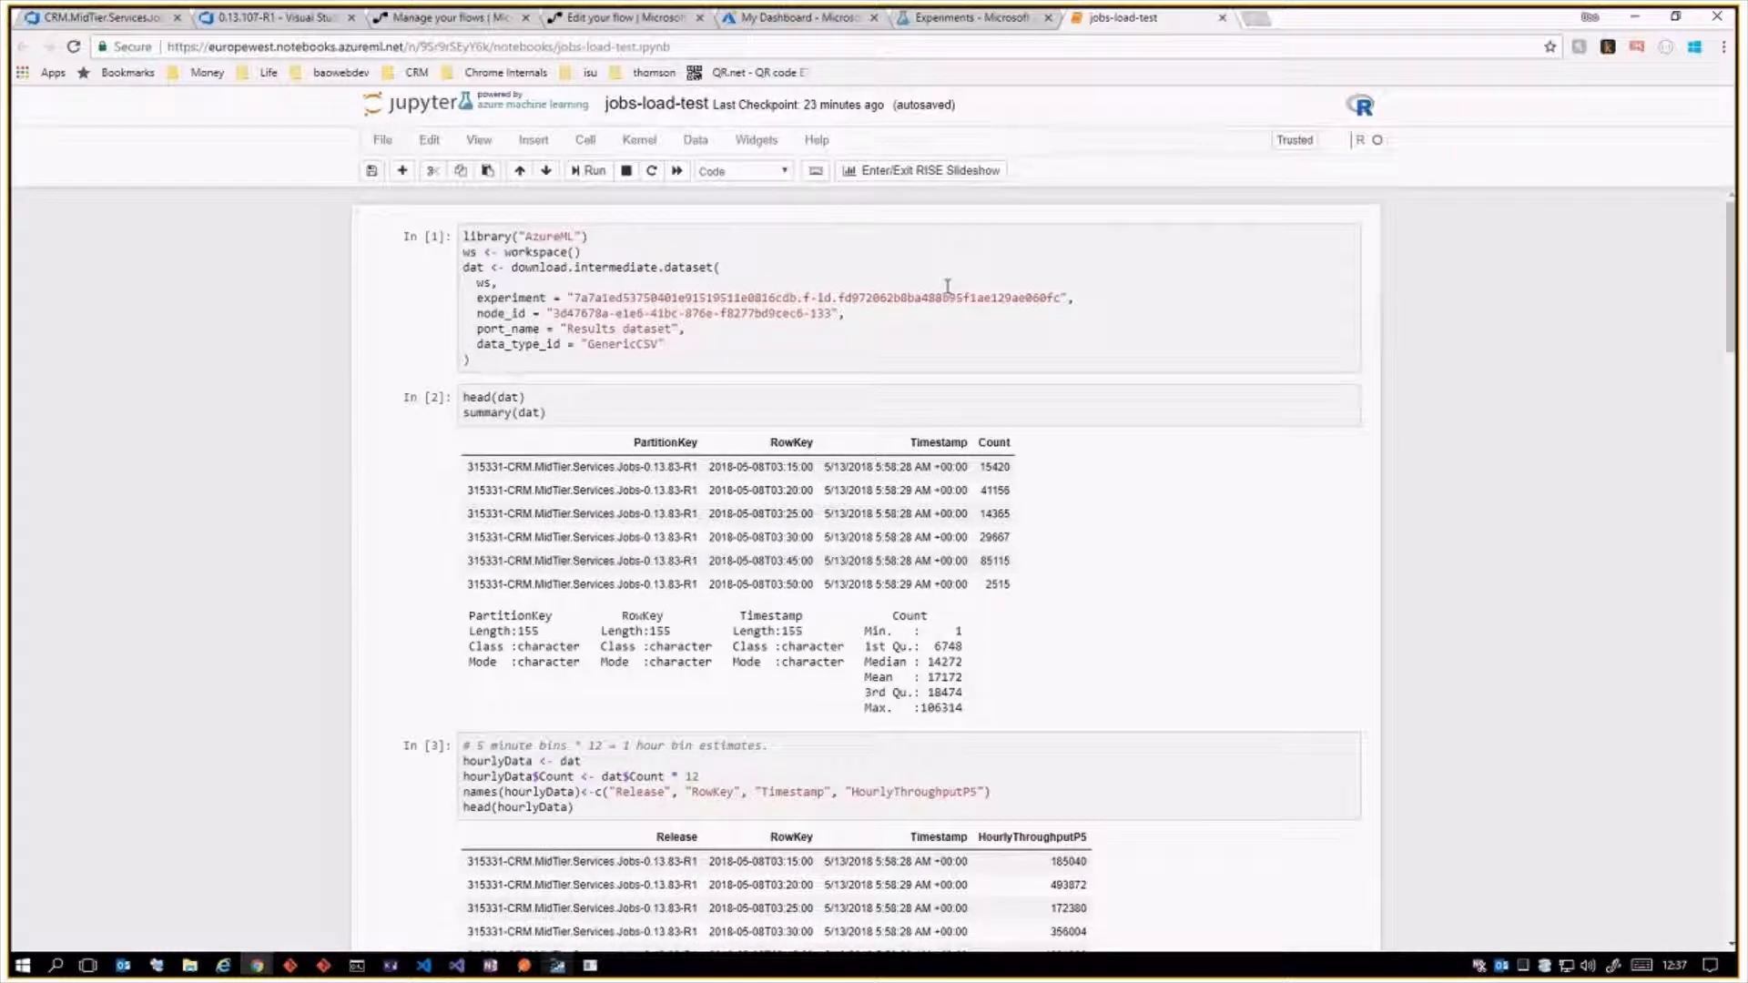
Examine the first cell's code and parameters for downloading the intermediate dataset, and select the cell with head(dat) and summary(dat).
{"action": "left_click_drag", "start_coordinate": [465, 237], "coordinate": [626, 348]}
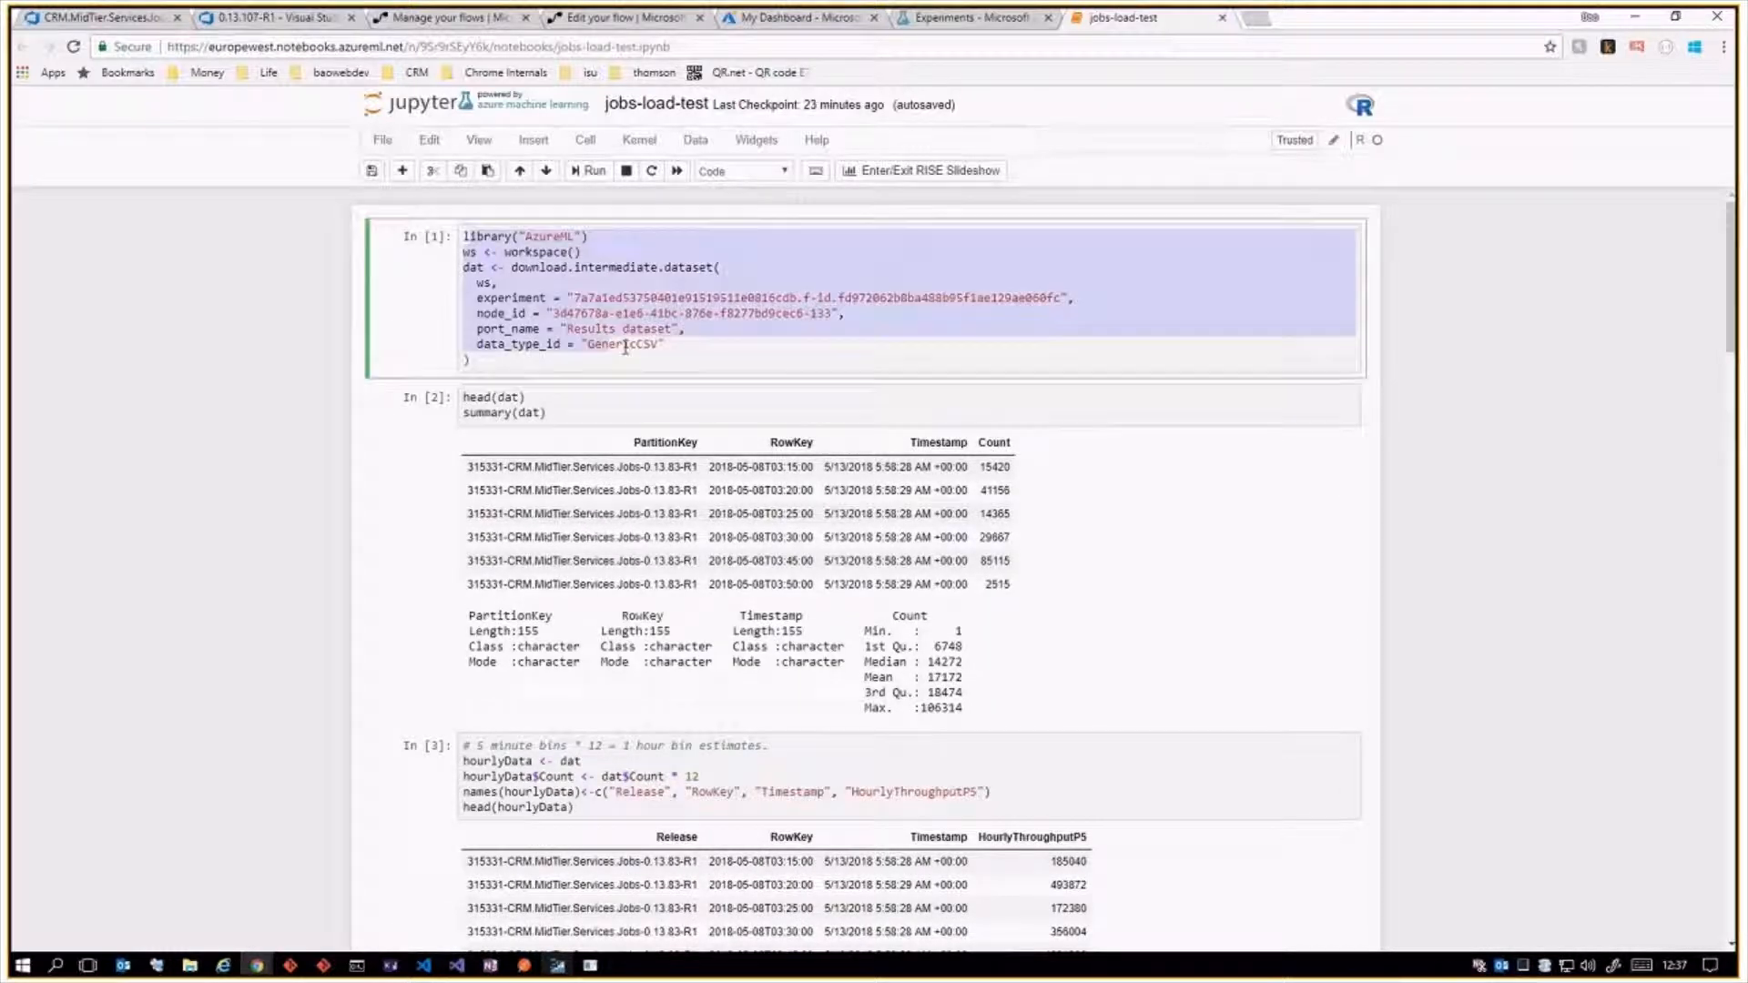
{"action": "left_click_drag", "start_coordinate": [547, 298], "coordinate": [678, 350]}
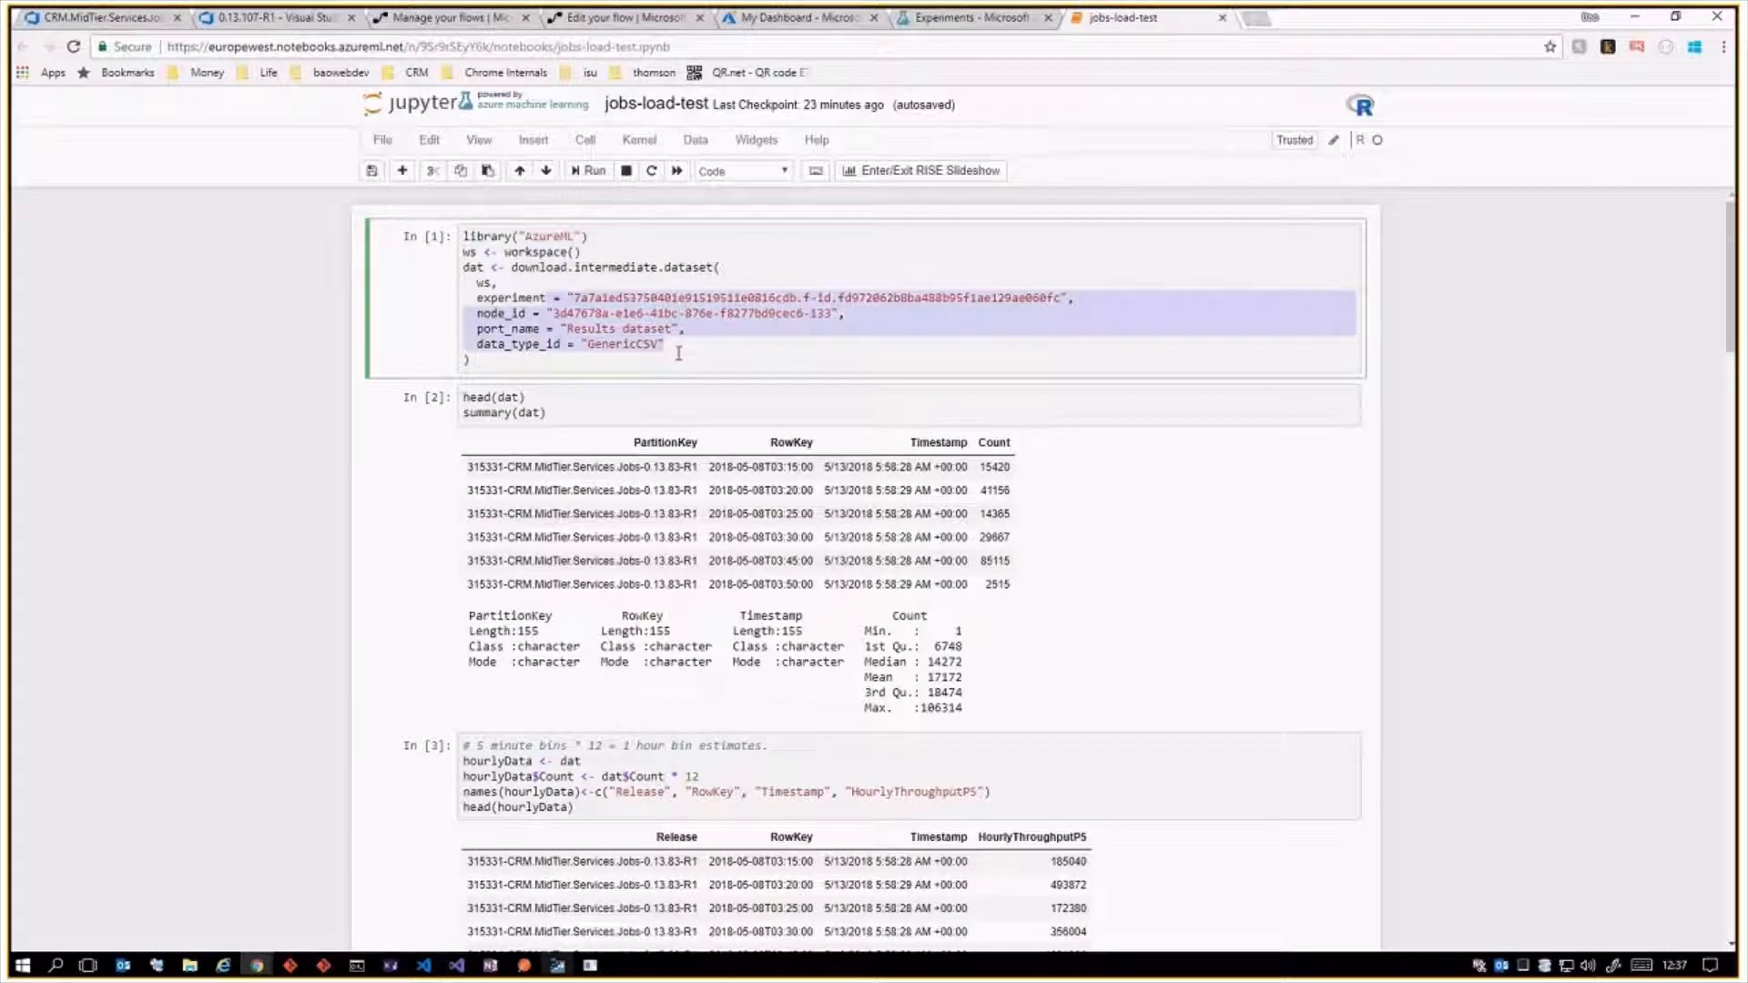
{"action": "scroll", "coordinate": [681, 363], "scroll_direction": "down", "scroll_amount": 1}
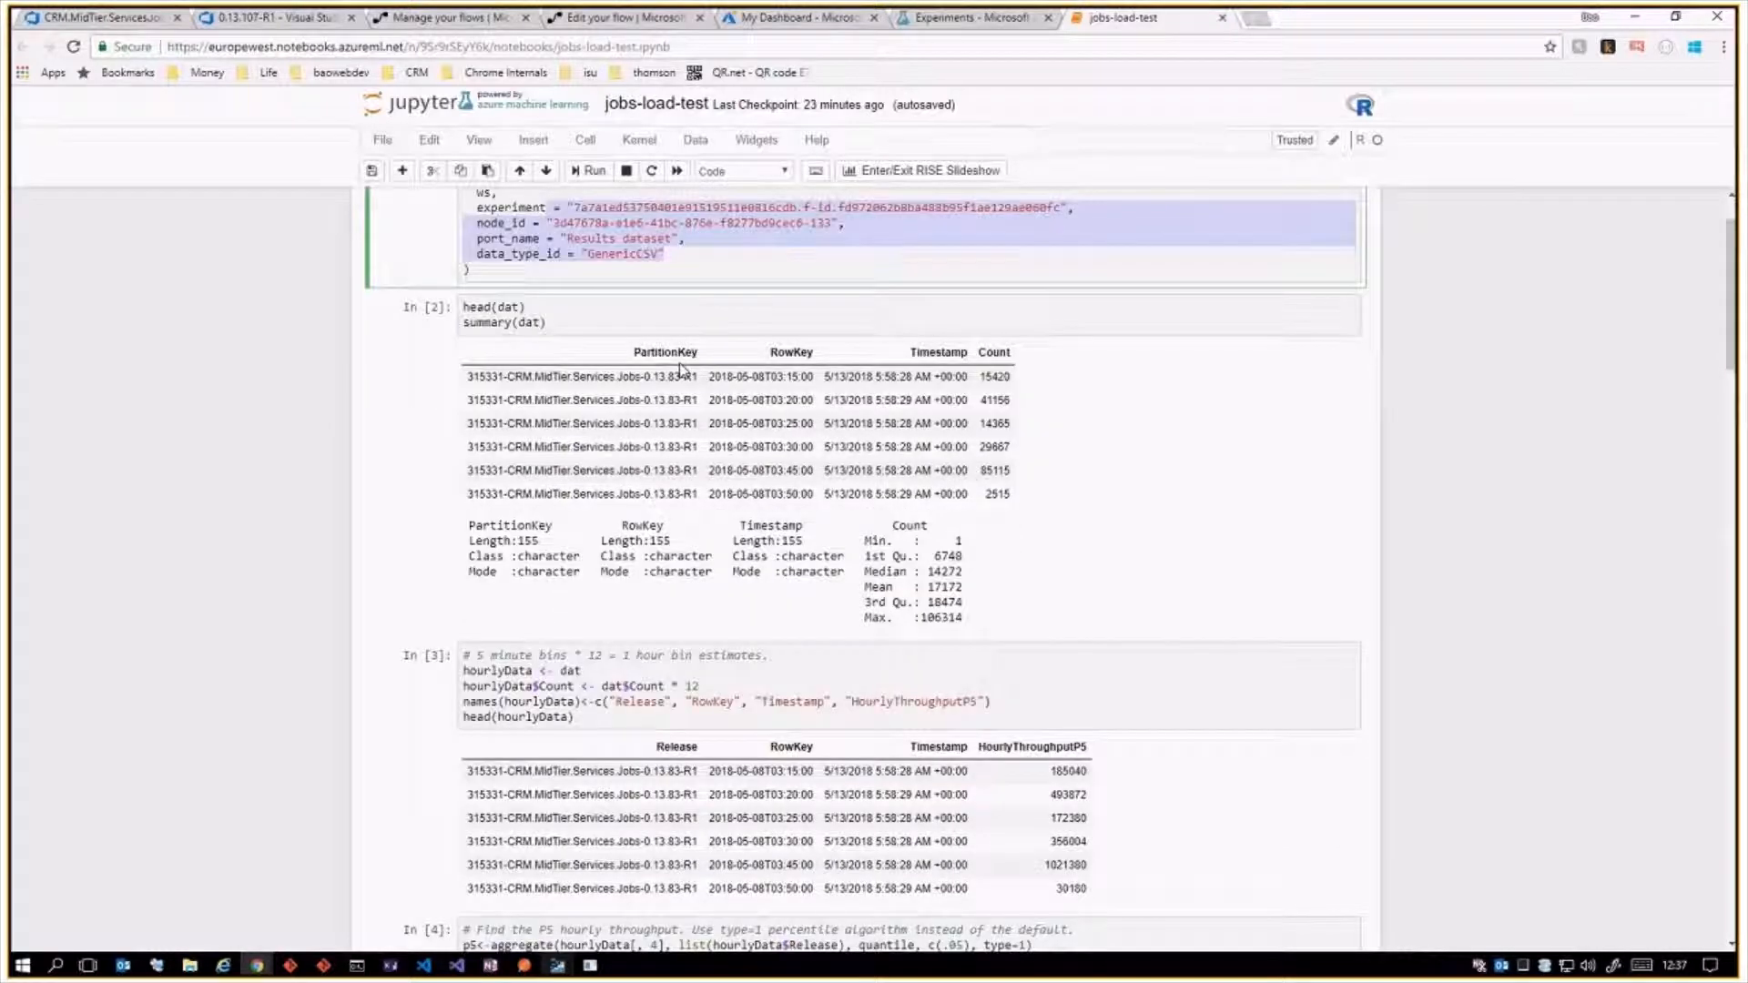
{"action": "left_click", "coordinate": [521, 307]}
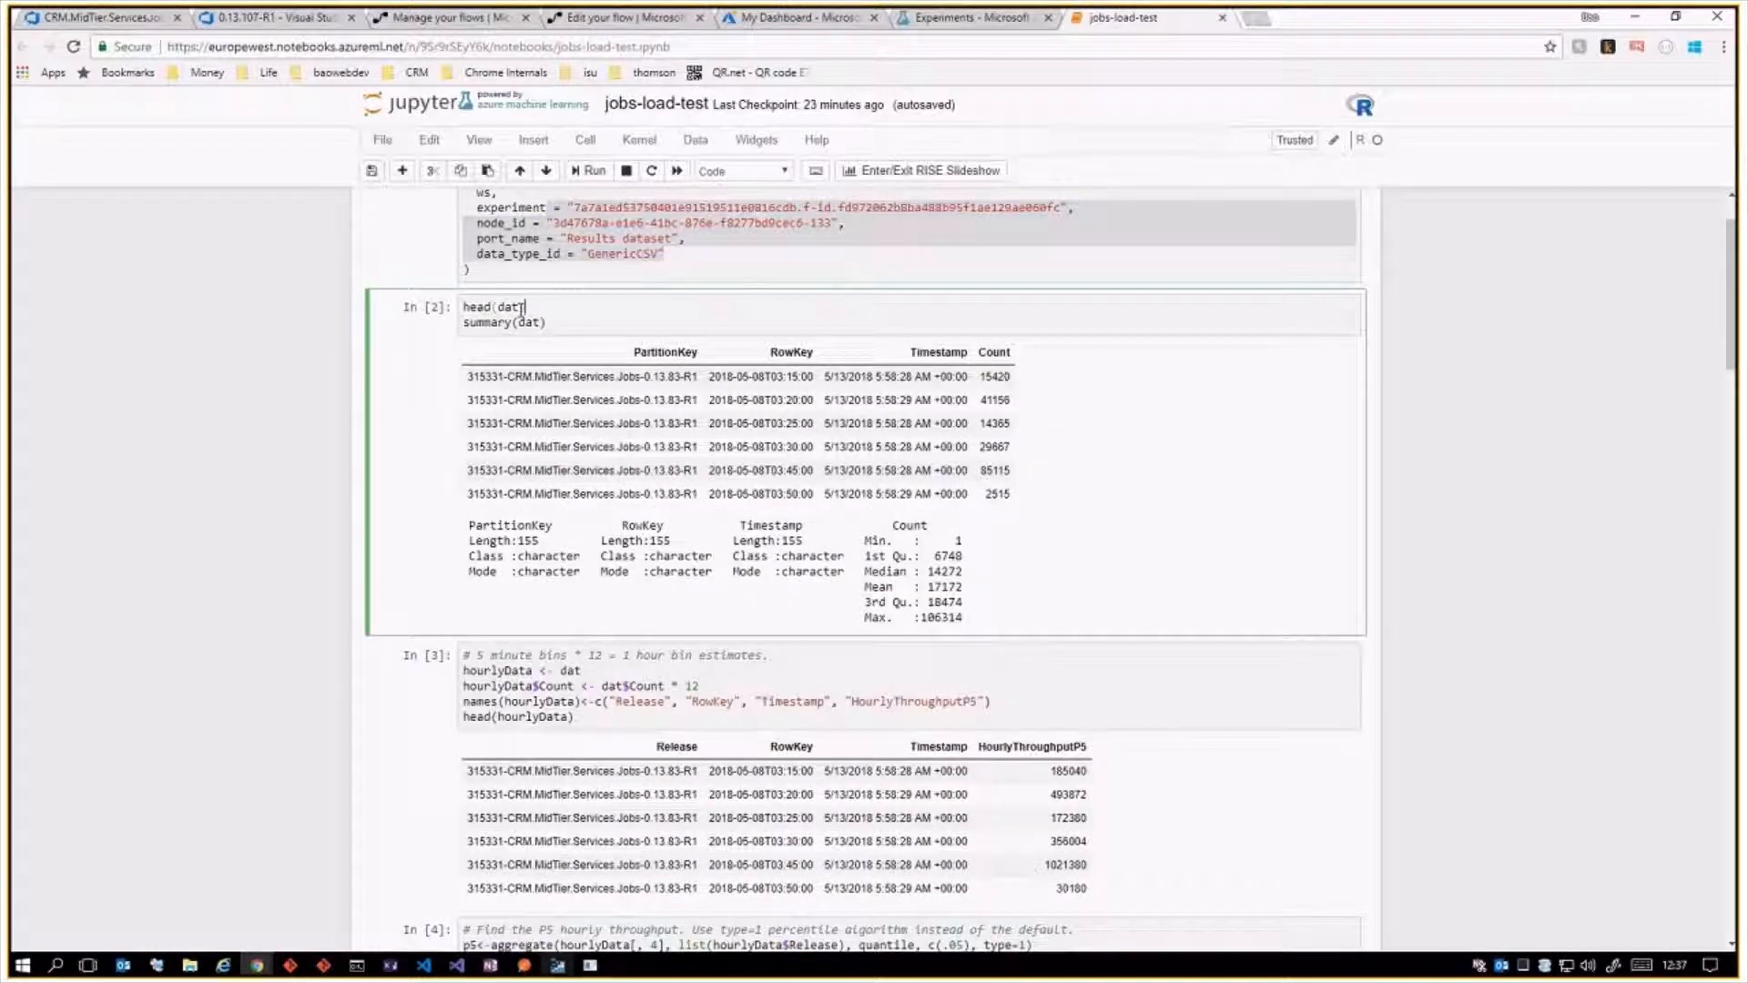
Highlight the head(dat) and summary(dat) code and review its sample rows and summary statistics.
{"action": "triple_click", "coordinate": [464, 309]}
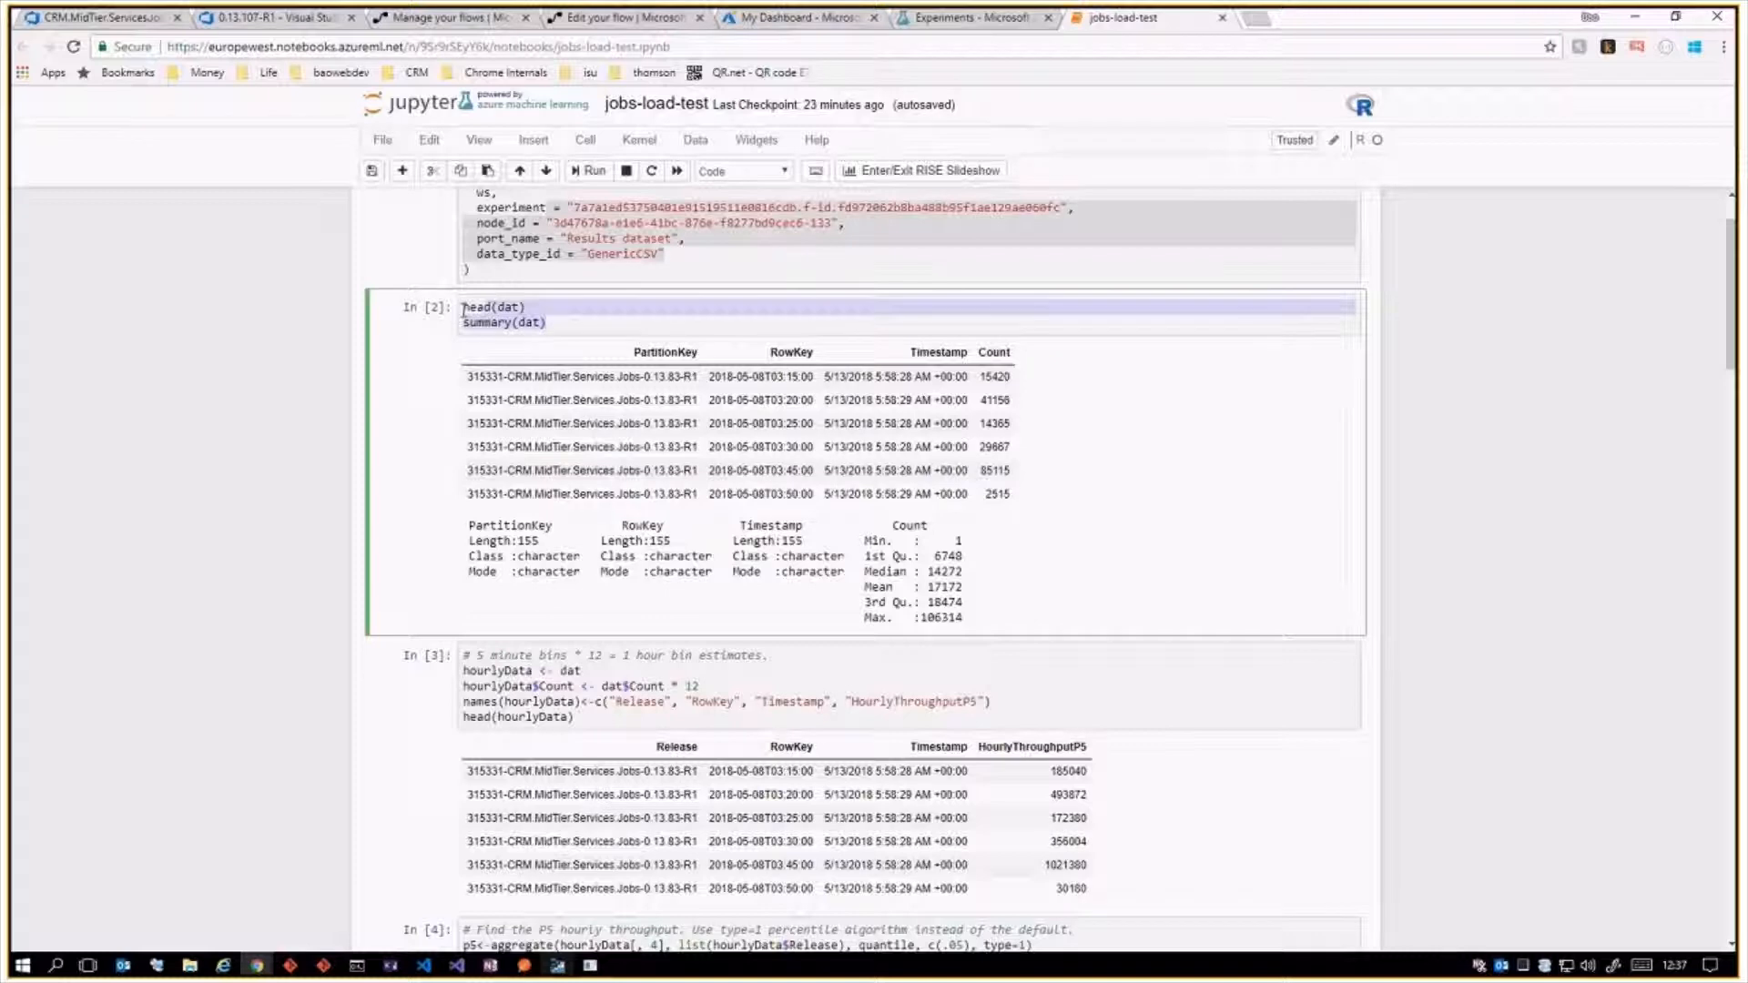
{"action": "left_click", "coordinate": [534, 323]}
{"action": "left_click", "coordinate": [570, 322]}
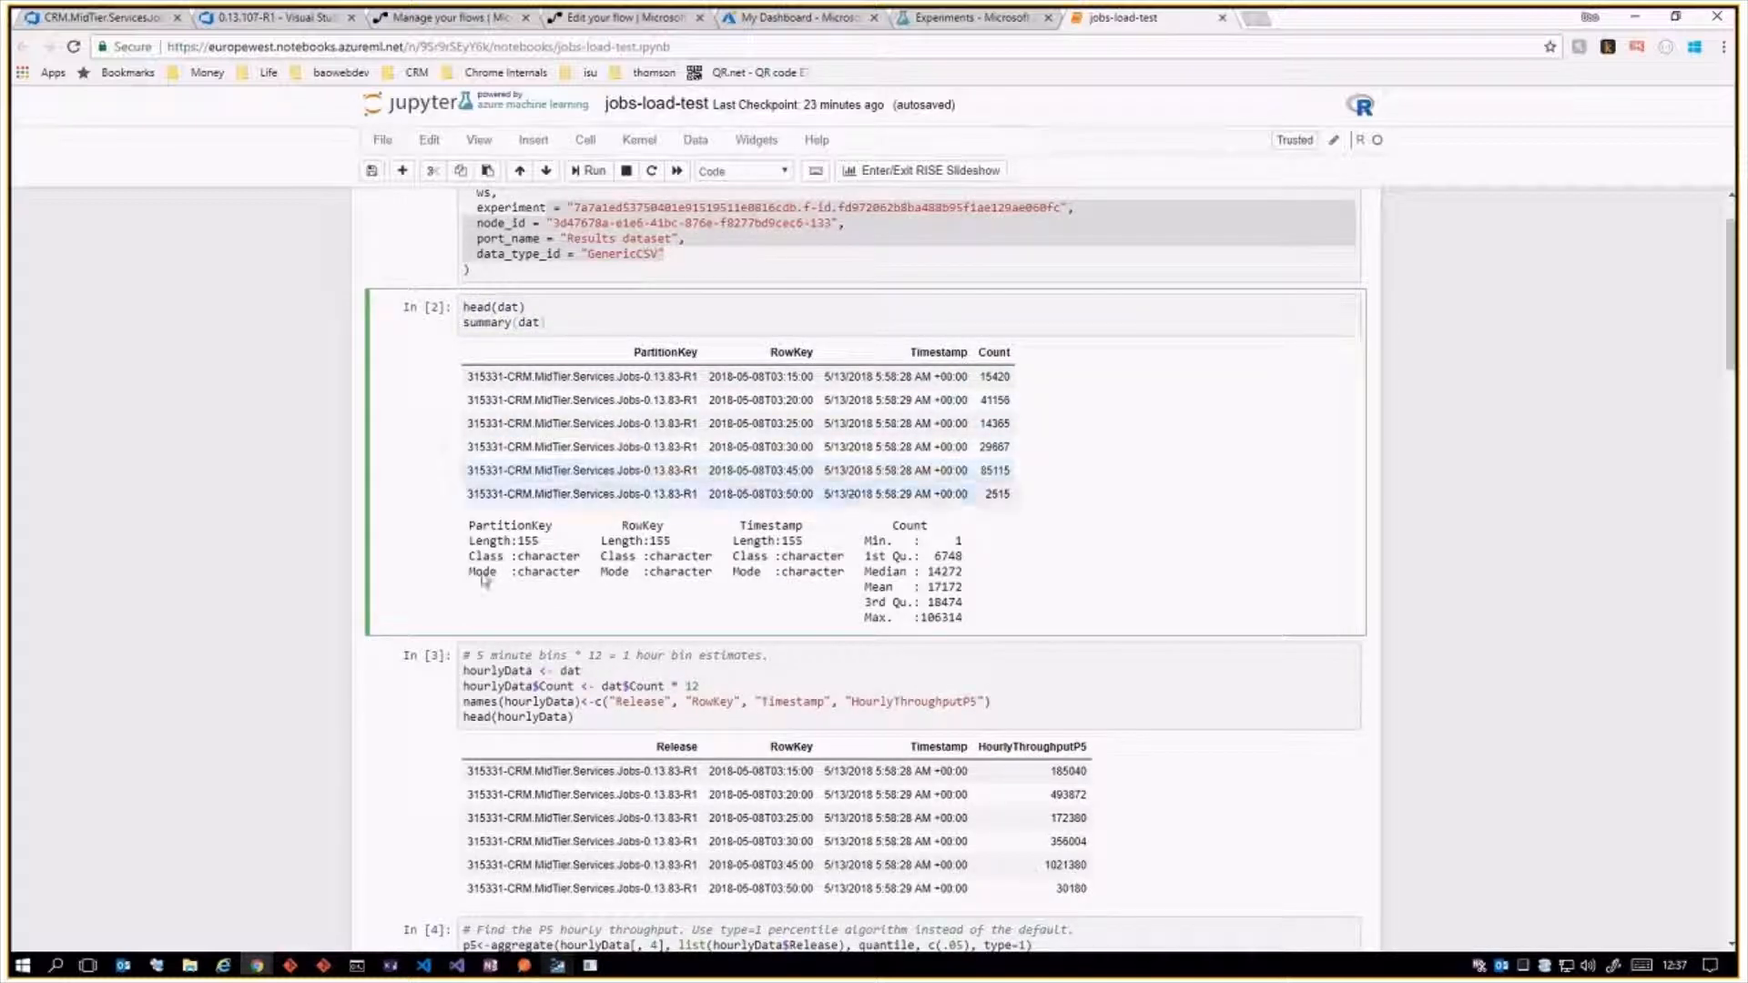
{"action": "left_click_drag", "start_coordinate": [467, 525], "coordinate": [1010, 615]}
{"action": "left_click", "coordinate": [1011, 616]}
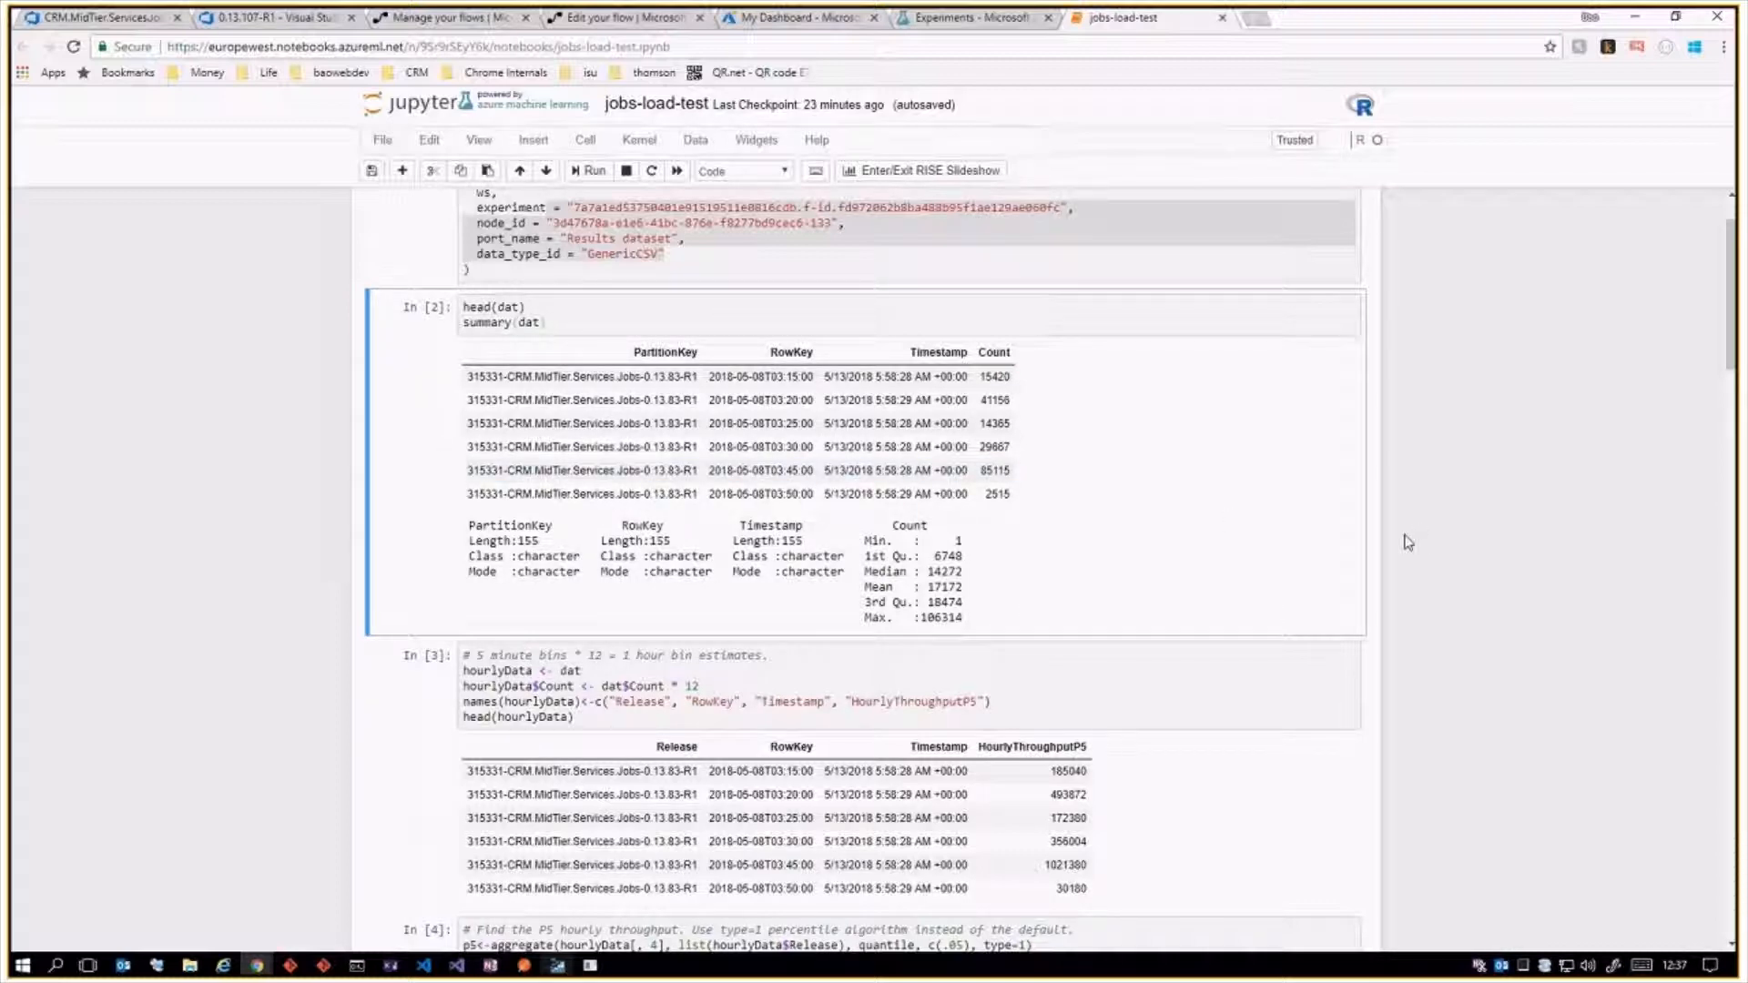
{"action": "scroll", "coordinate": [1407, 543], "scroll_direction": "down", "scroll_amount": 1}
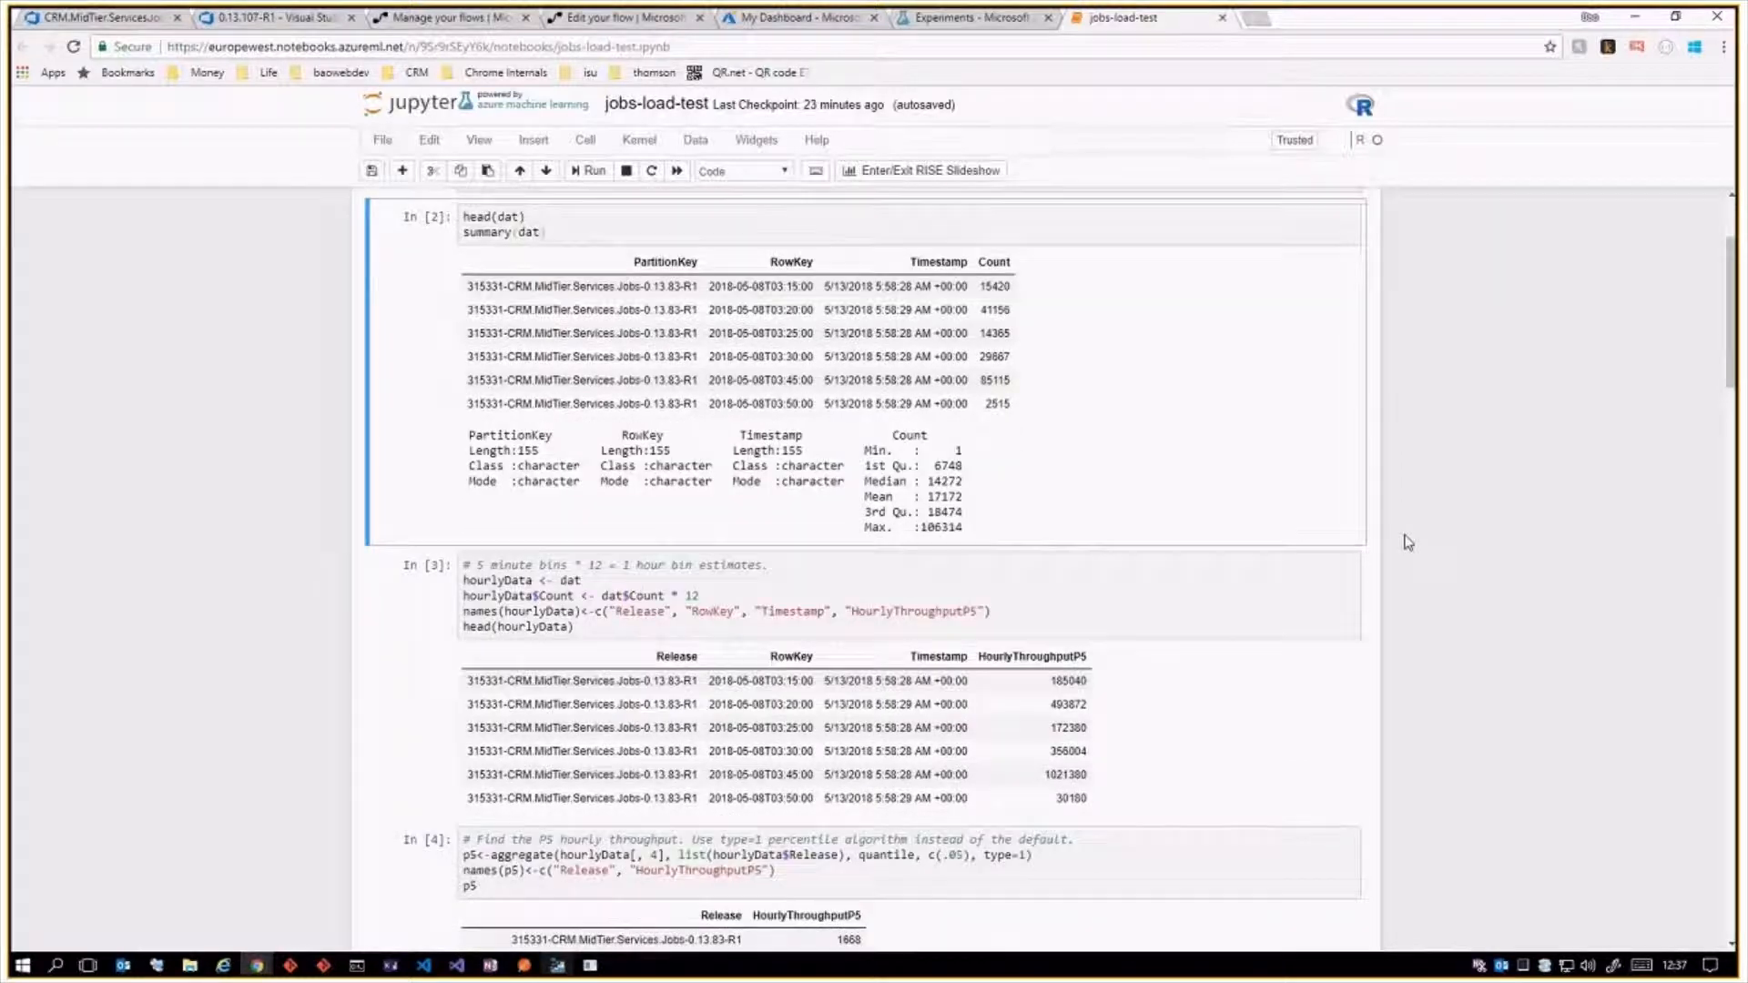
{"action": "scroll", "coordinate": [1408, 543], "scroll_direction": "down", "scroll_amount": 1}
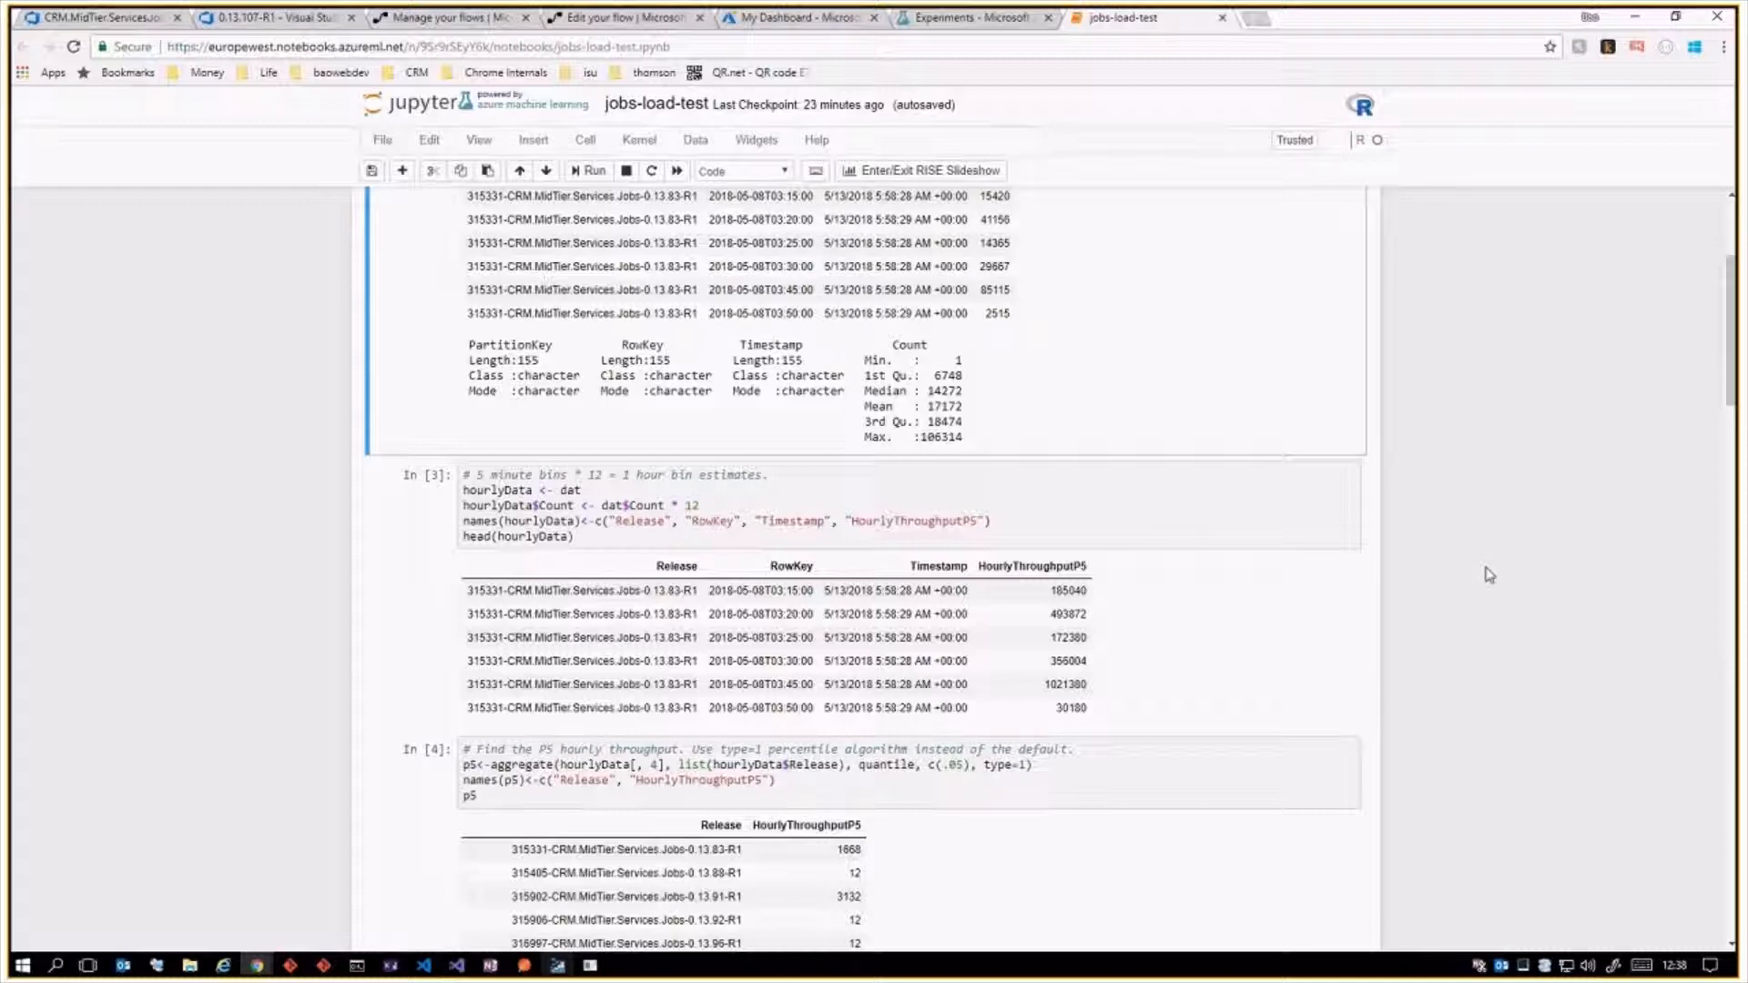
Switch to the Jobs Load Test experiment in Machine Learning Studio and view the Import Data properties and the Transforms modules.
{"action": "left_click", "coordinate": [938, 18]}
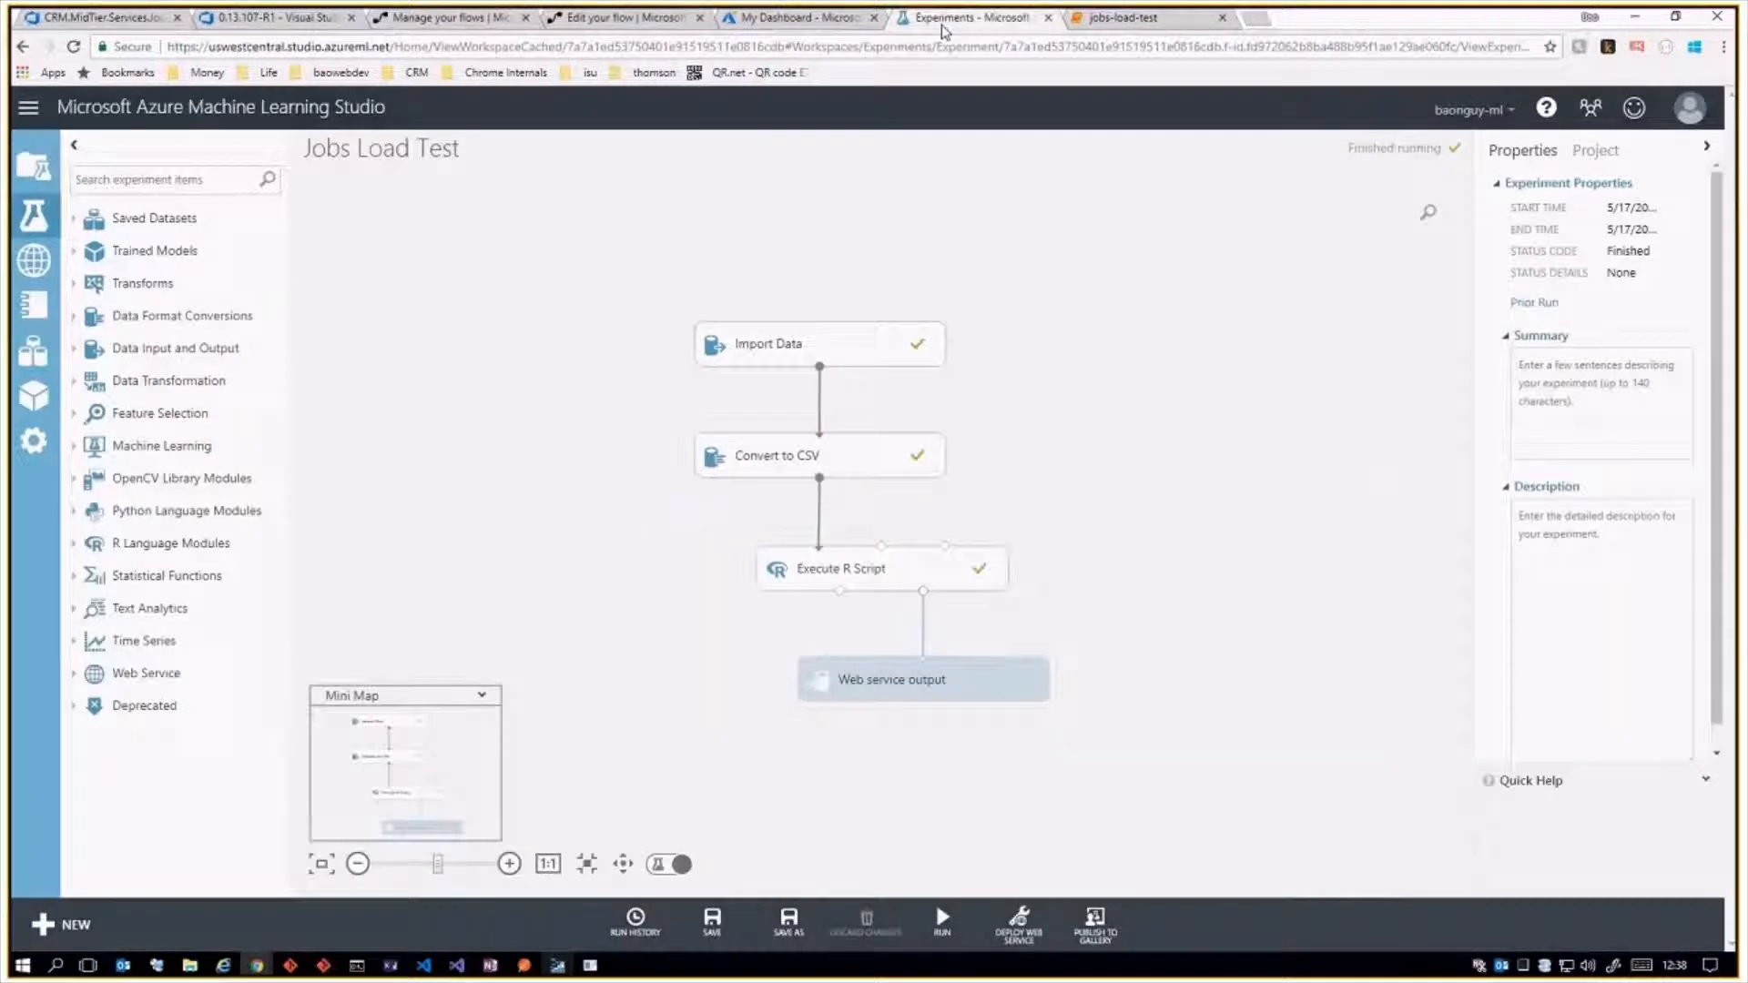
{"action": "left_click", "coordinate": [798, 353]}
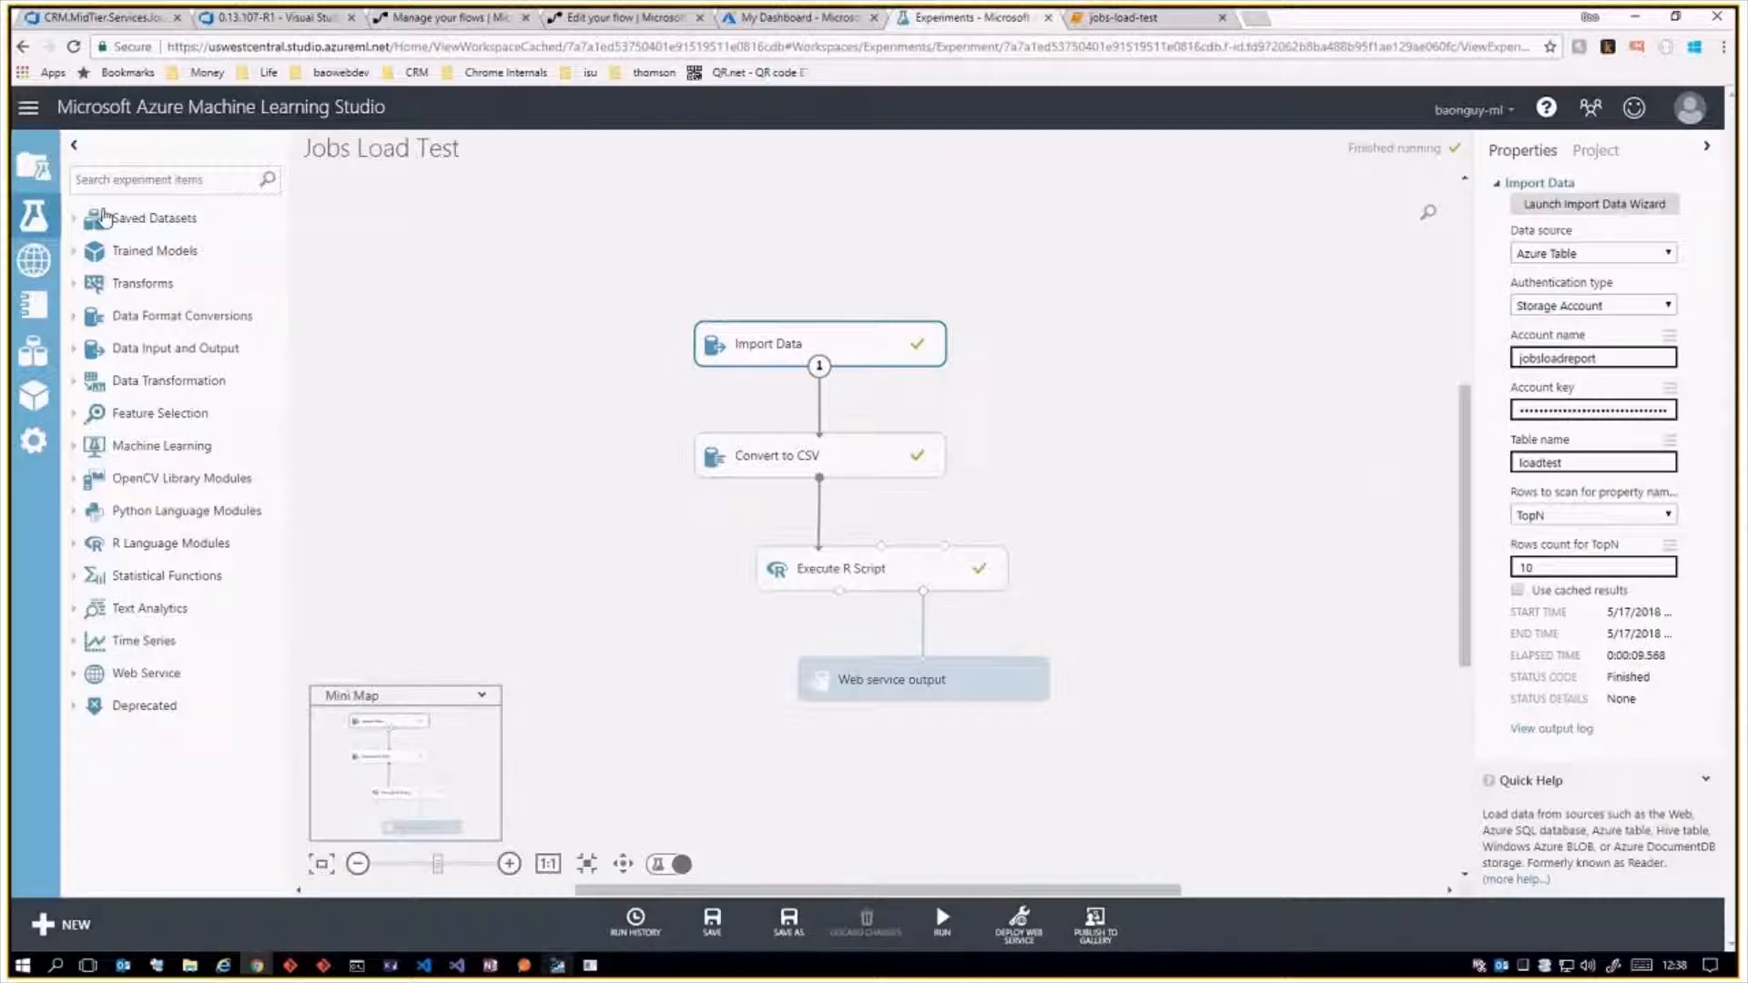
{"action": "left_click", "coordinate": [88, 286]}
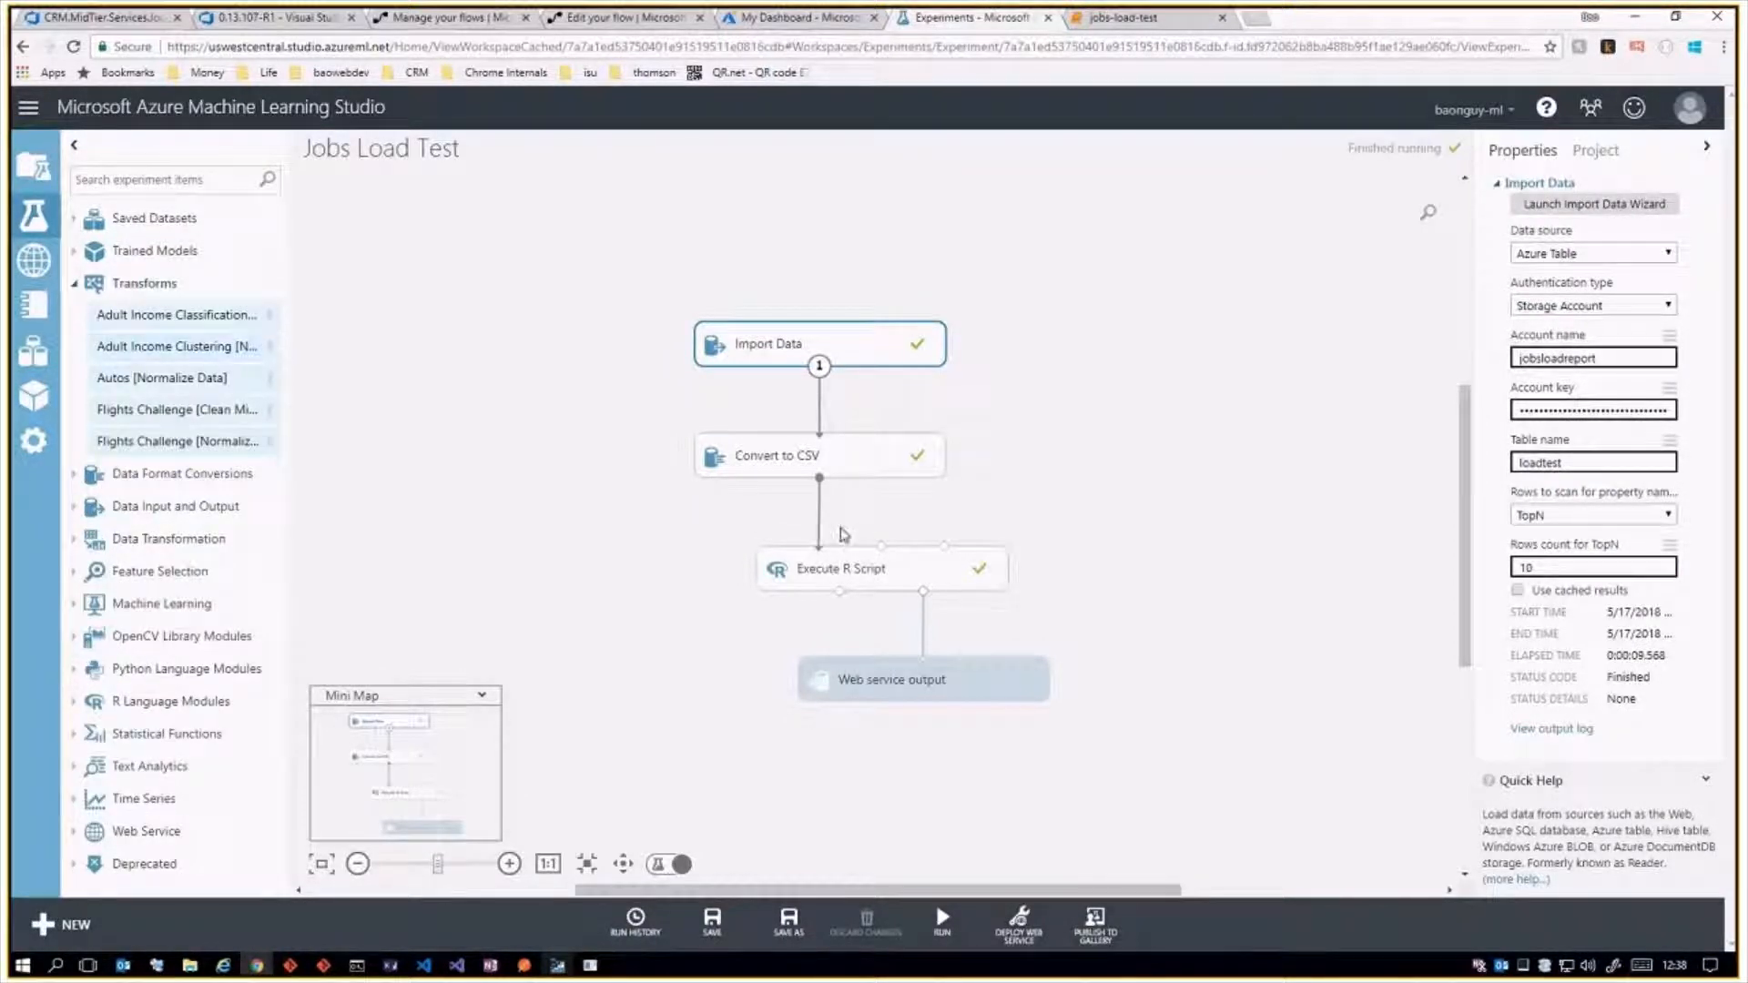
{"action": "left_click", "coordinate": [982, 500]}
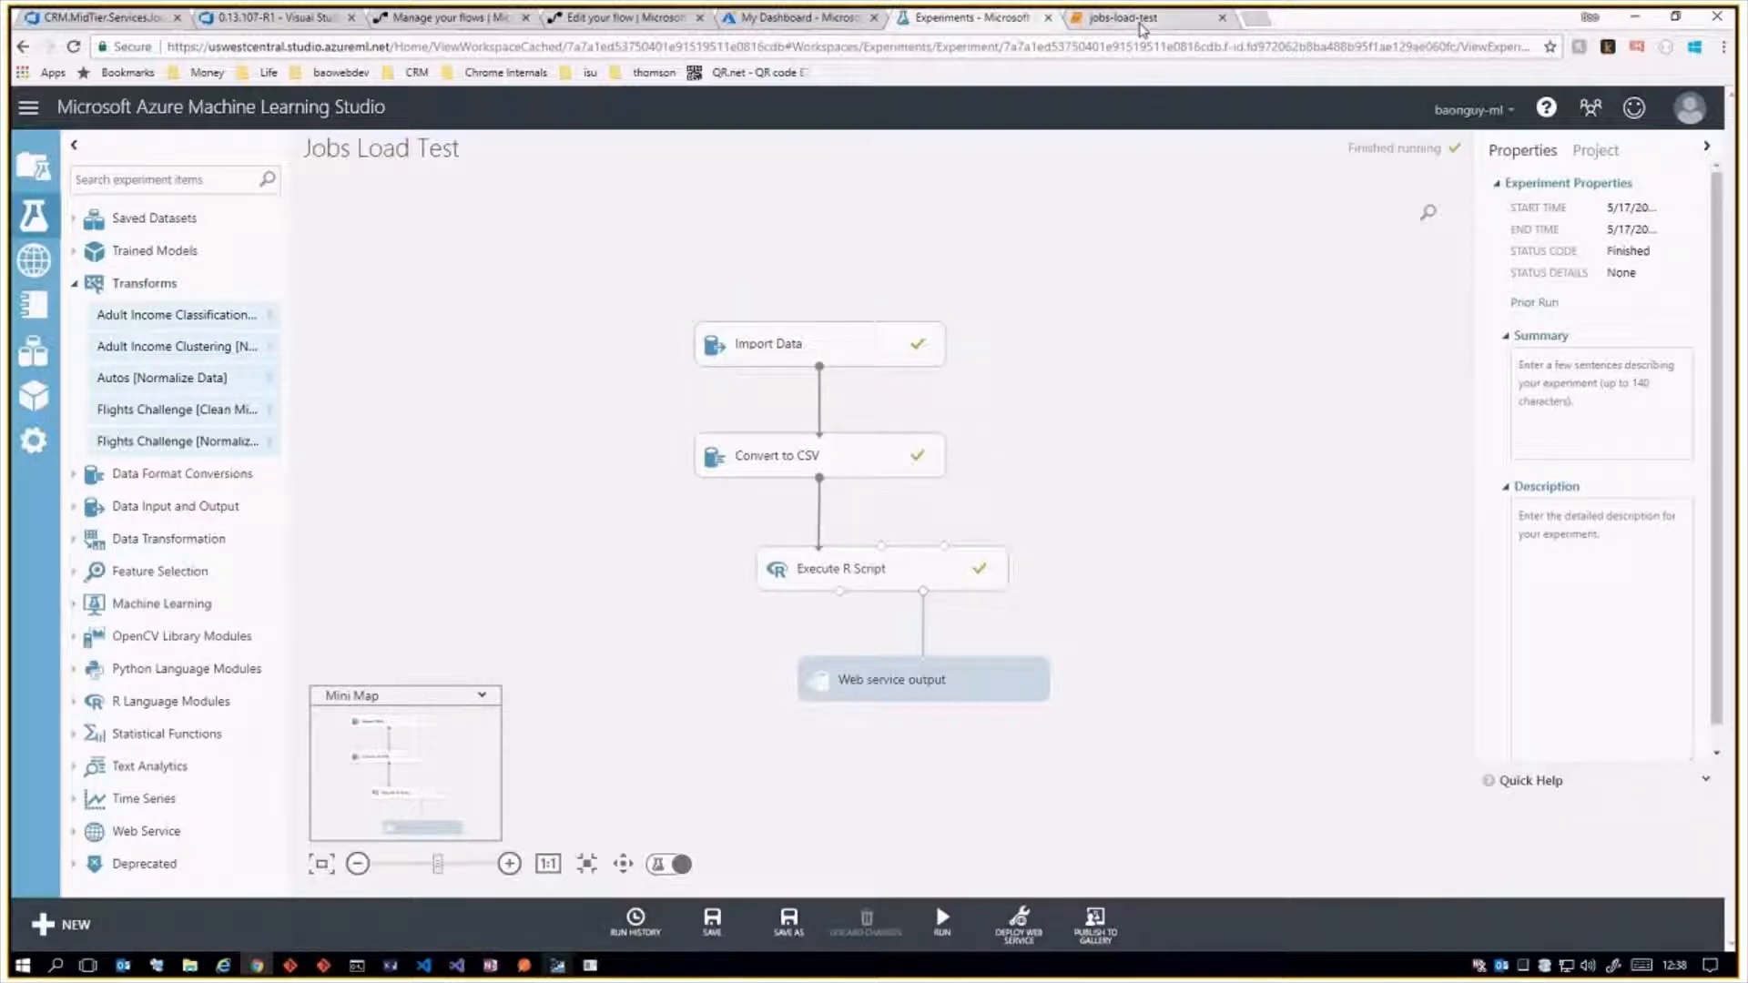
Return to the jobs-load-test notebook and examine the cell that multiplies the 5-minute bin counts by 12 for hourly estimates.
{"action": "left_click", "coordinate": [1140, 22]}
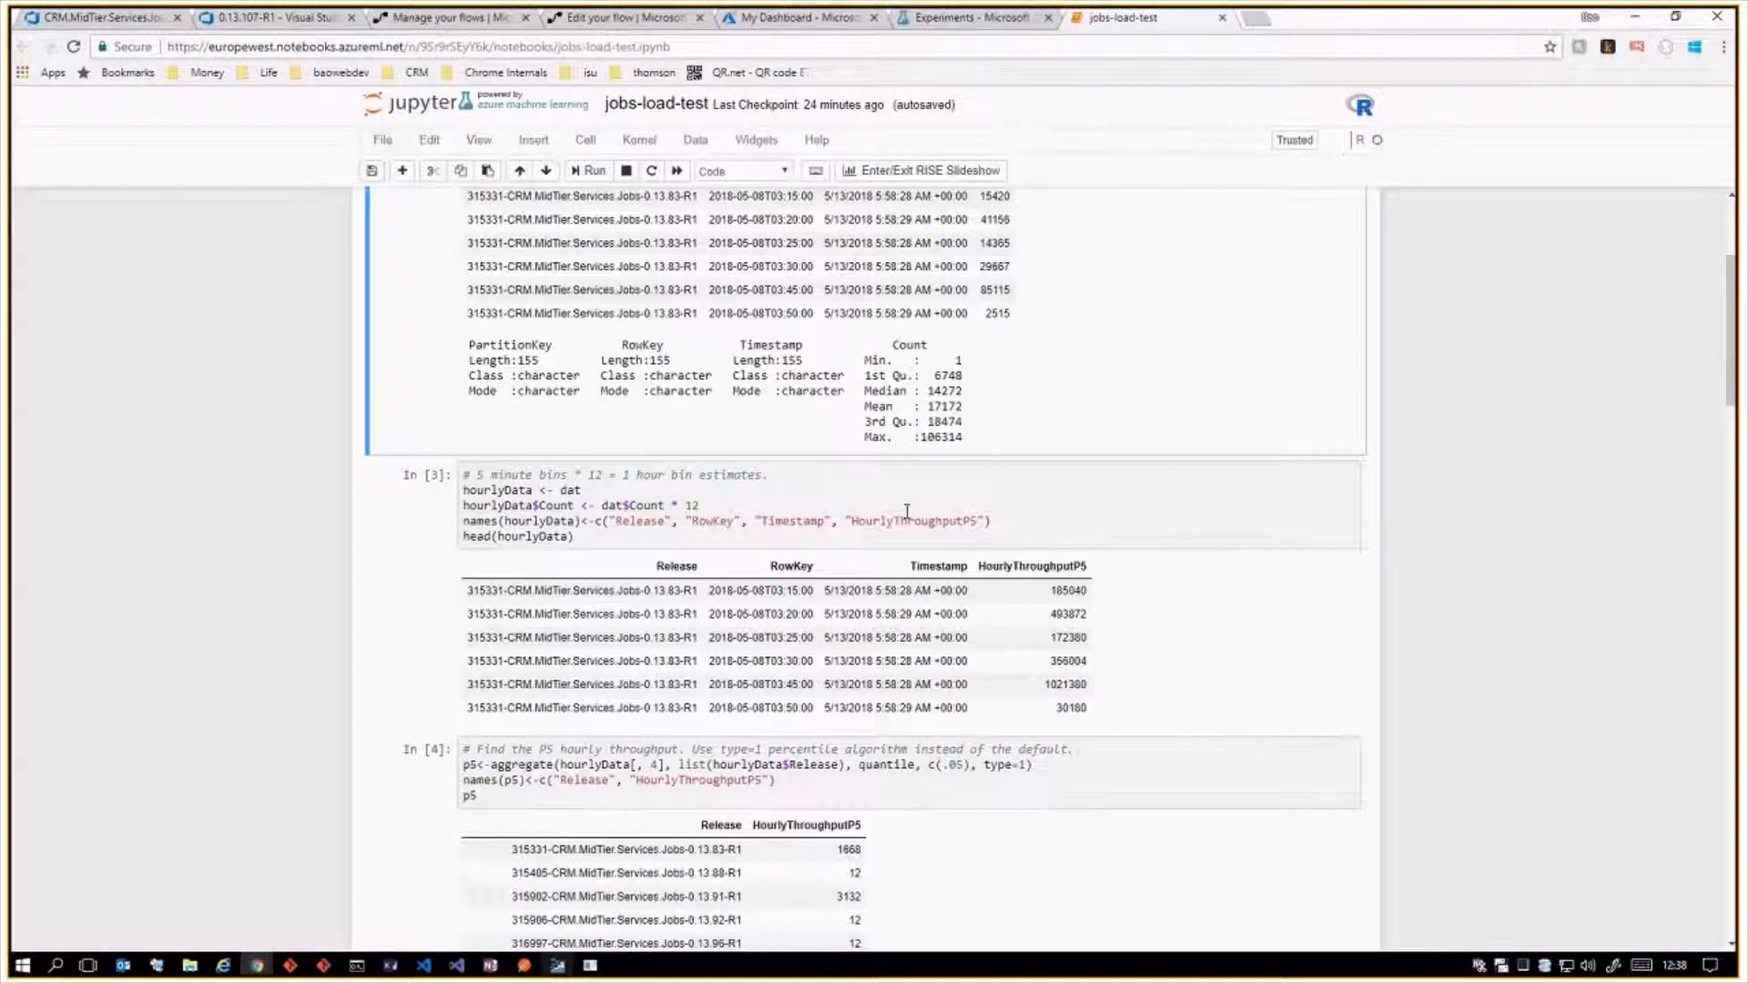
{"action": "left_click_drag", "start_coordinate": [463, 475], "coordinate": [713, 514]}
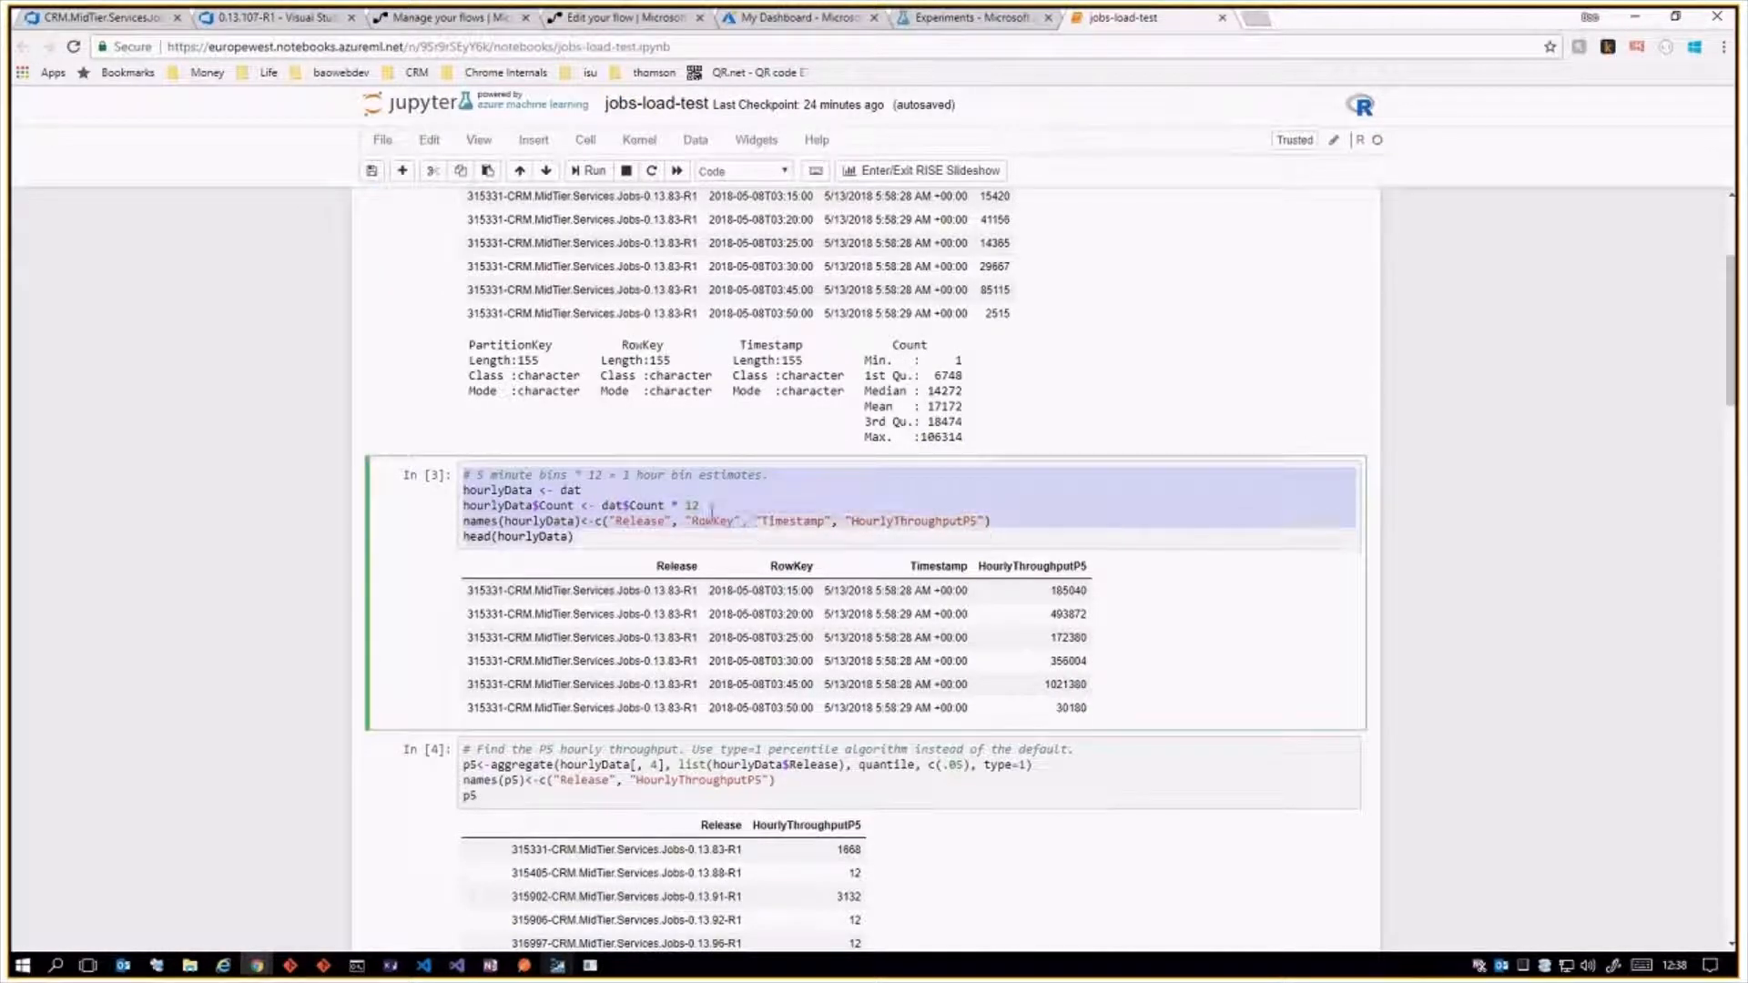
{"action": "left_click", "coordinate": [717, 511]}
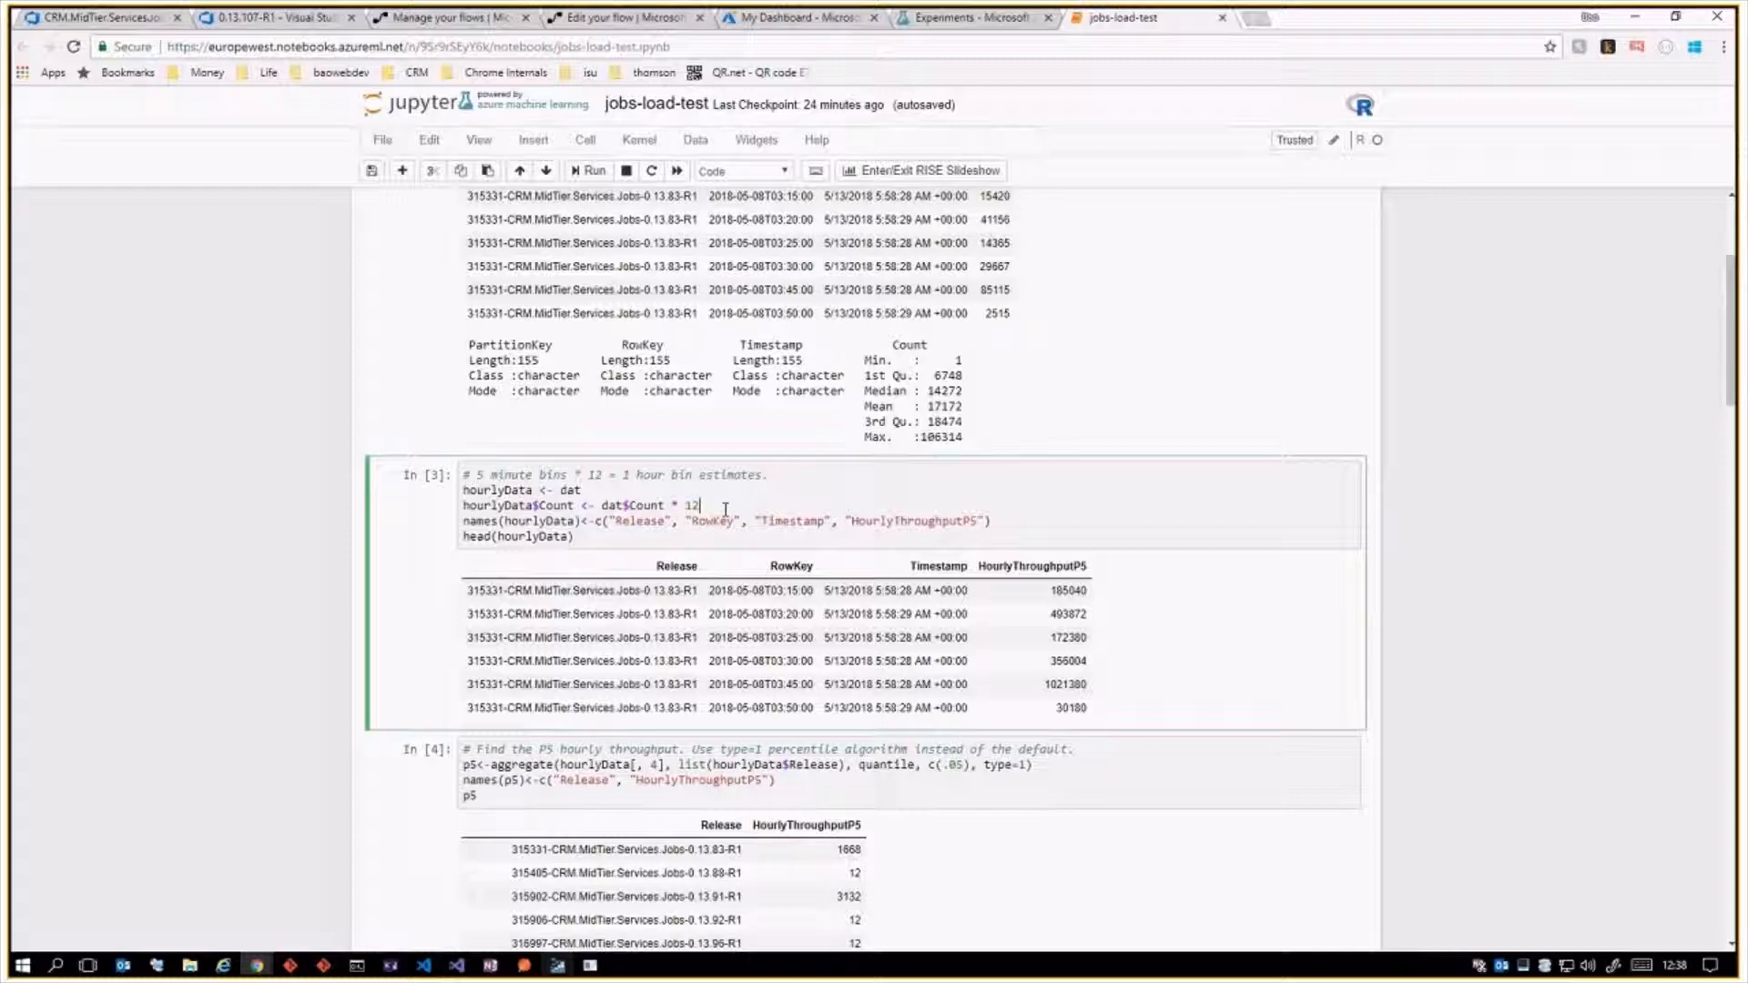
{"action": "scroll", "coordinate": [882, 597], "scroll_direction": "down", "scroll_amount": 2}
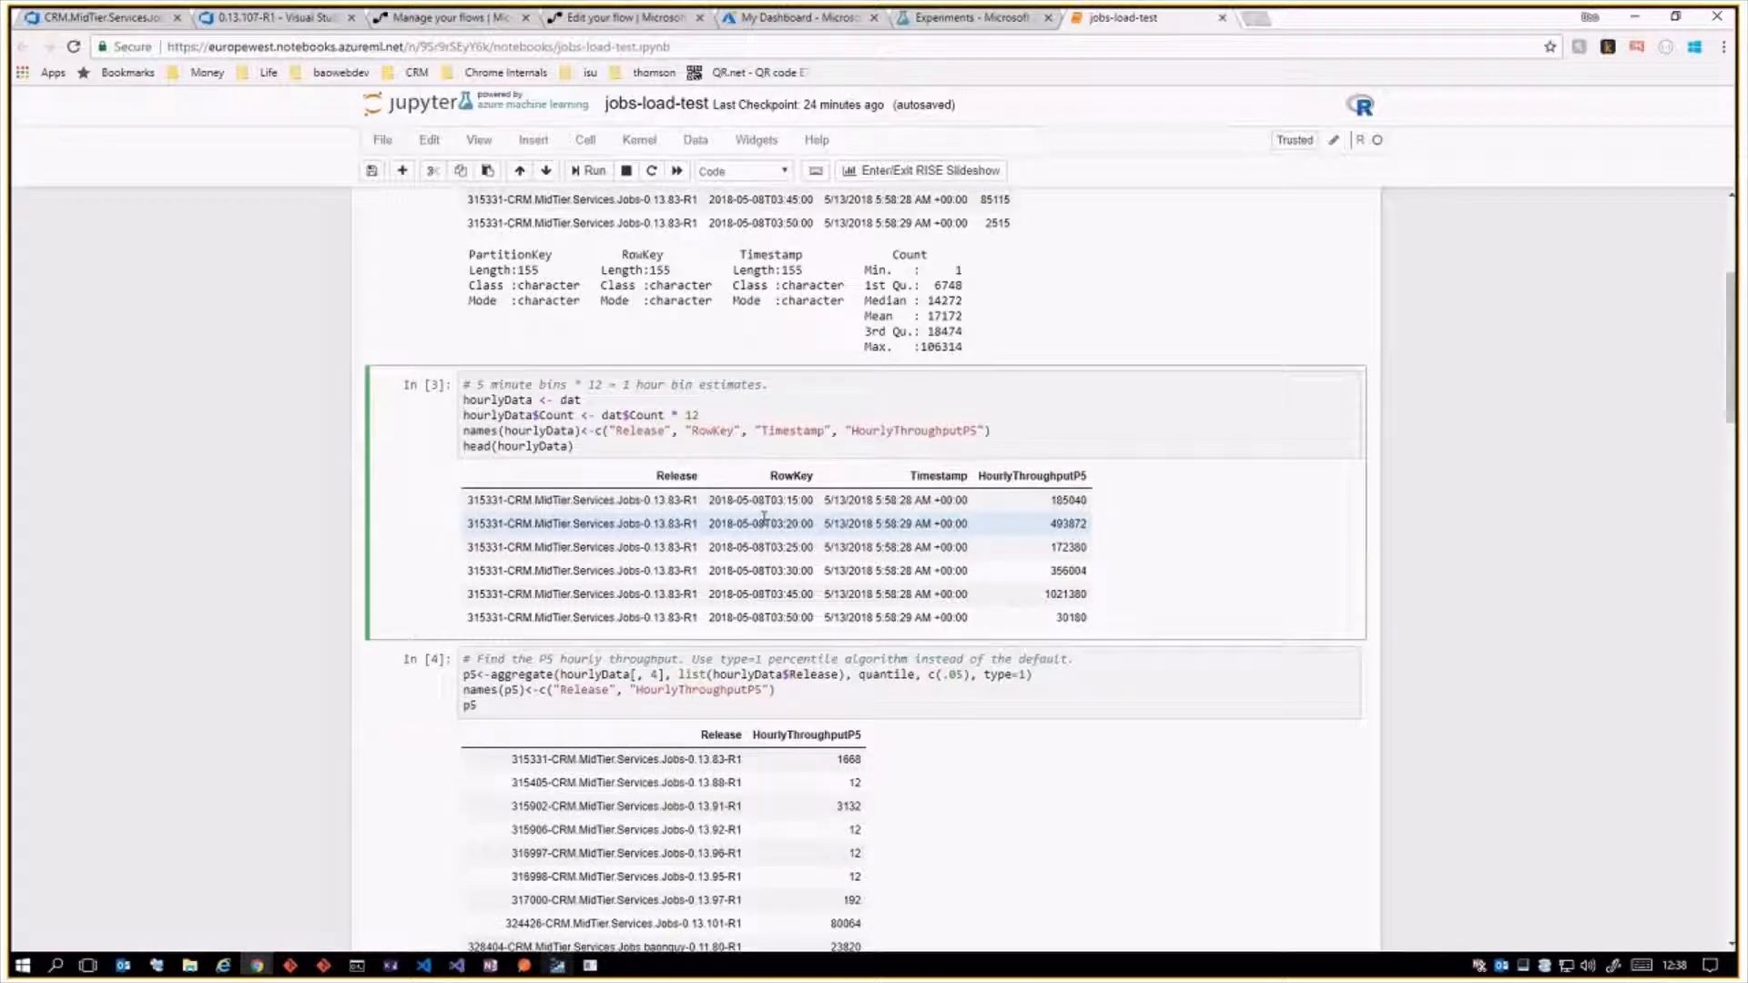
Examine the P5 hourly throughput cell, highlighting its comment and the type=1 quantile argument, and review the per-release table.
{"action": "left_click", "coordinate": [882, 597]}
{"action": "scroll", "coordinate": [879, 603], "scroll_direction": "down", "scroll_amount": 1}
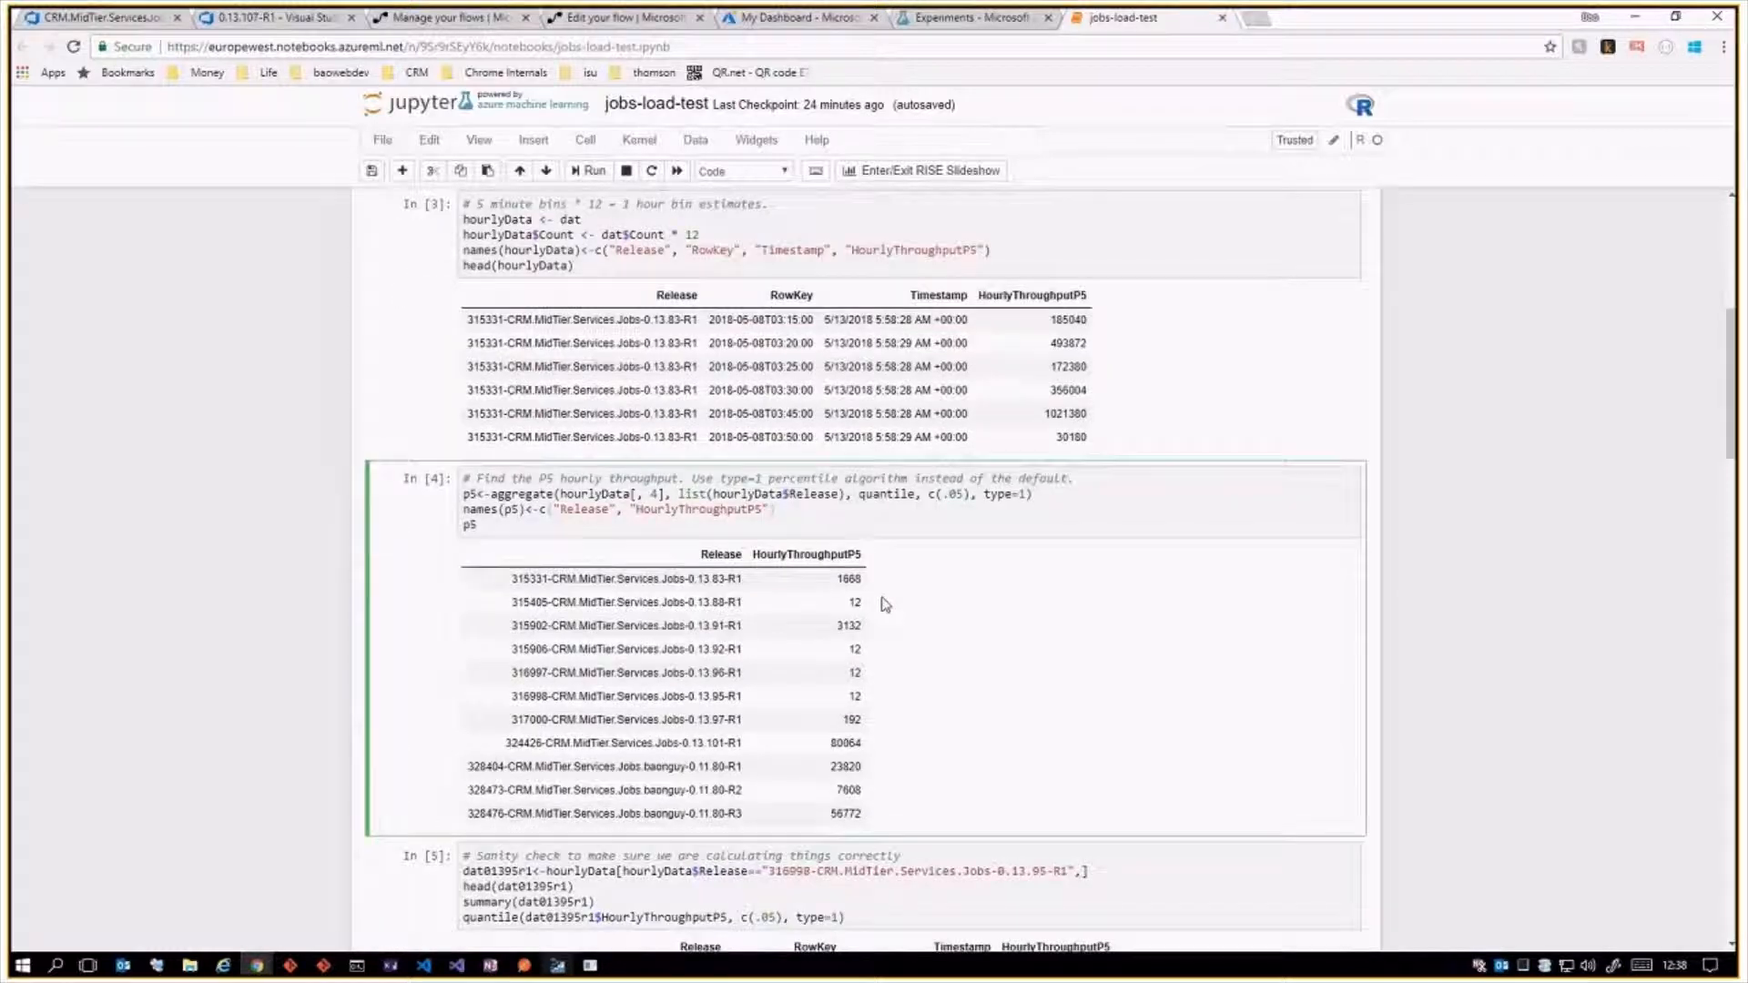
{"action": "left_click_drag", "start_coordinate": [485, 479], "coordinate": [756, 480]}
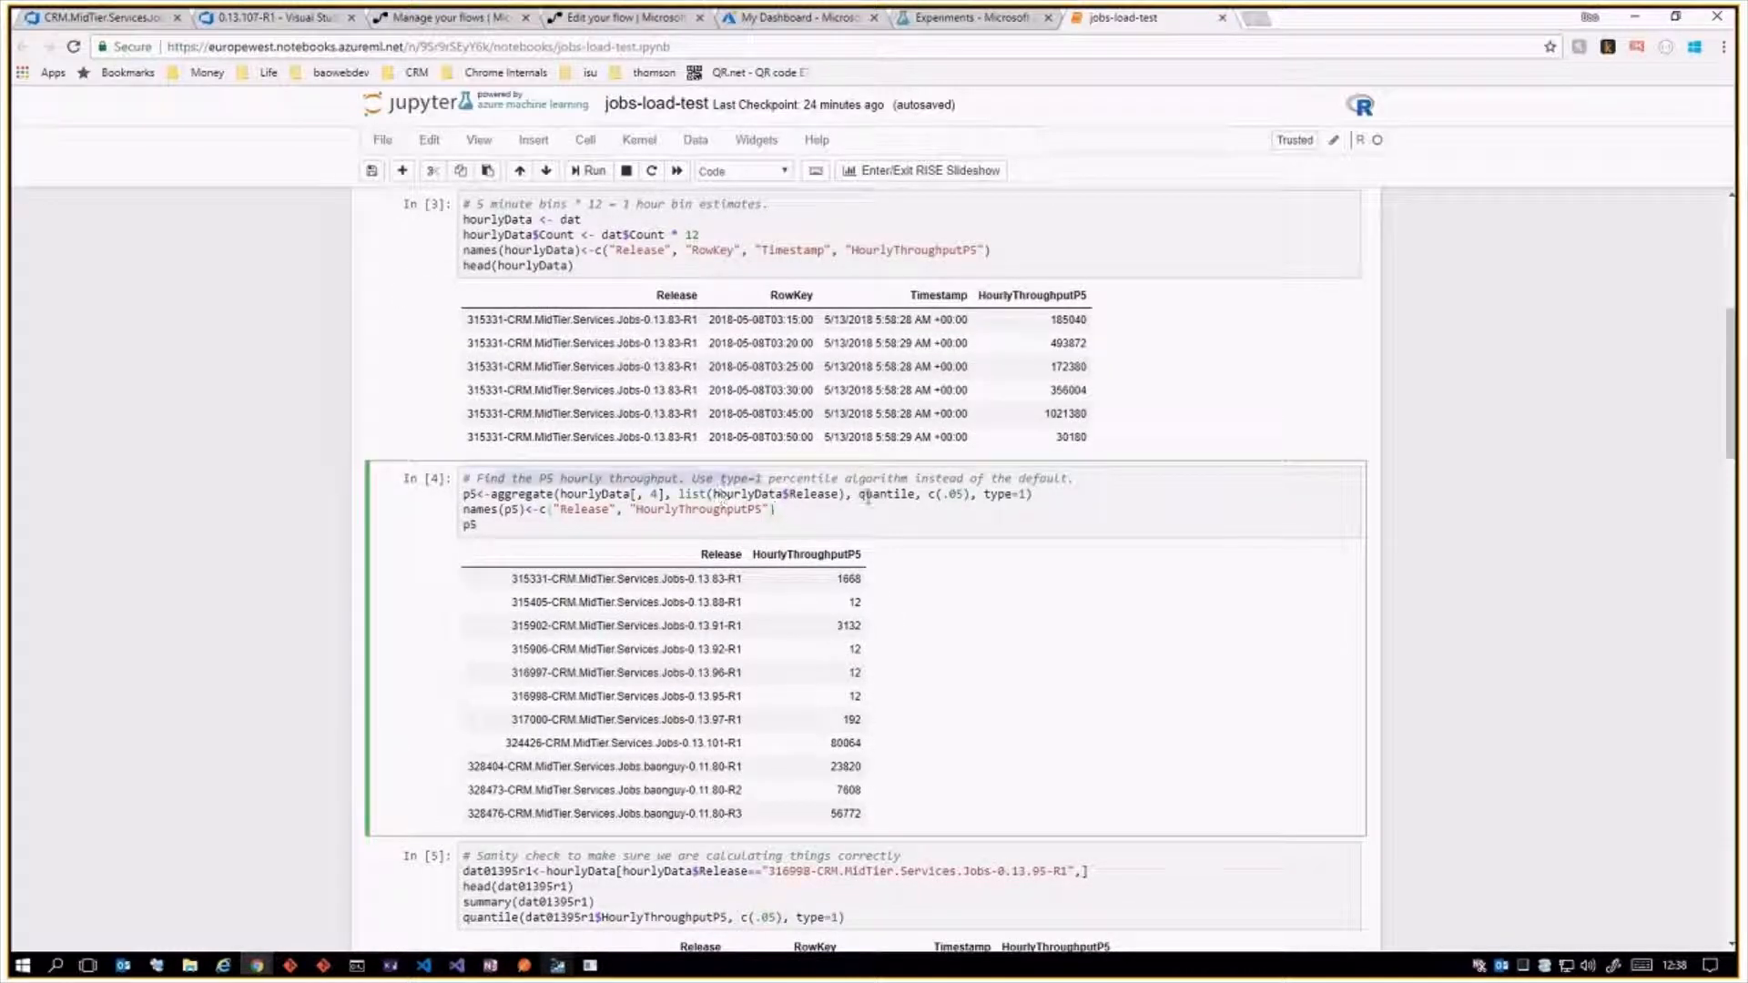
{"action": "left_click", "coordinate": [865, 497]}
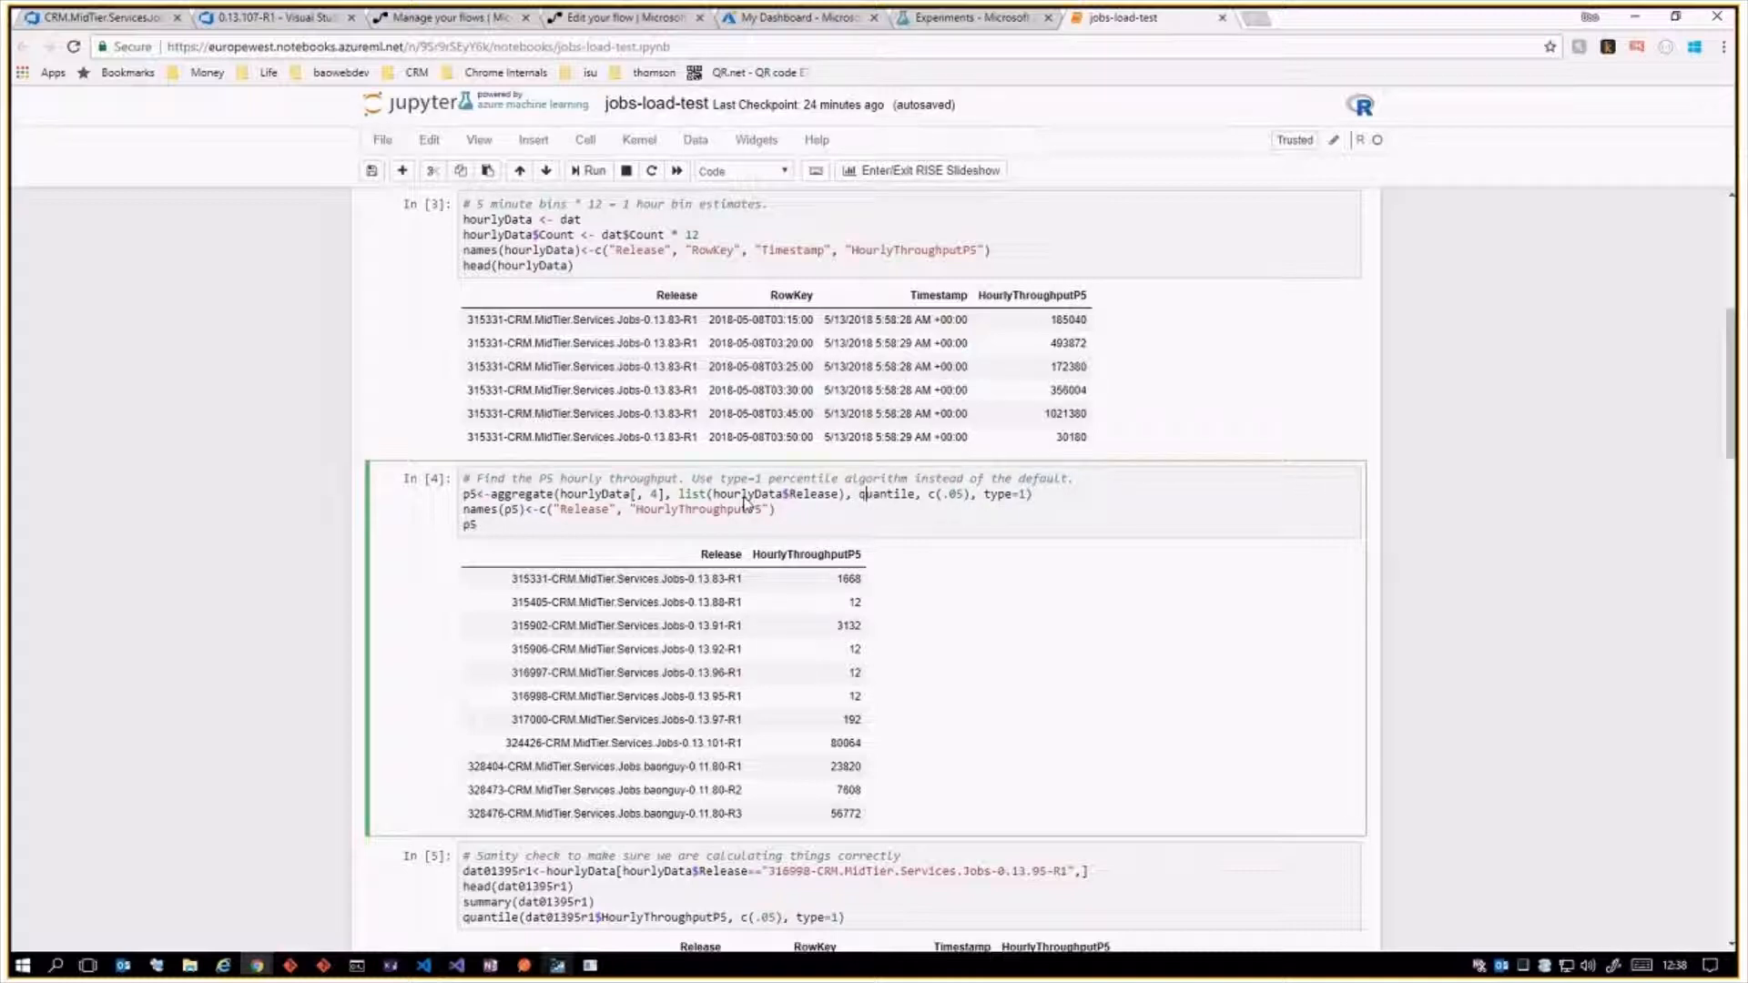
{"action": "left_click_drag", "start_coordinate": [1026, 495], "coordinate": [983, 494]}
{"action": "left_click", "coordinate": [997, 507]}
{"action": "scroll", "coordinate": [961, 600], "scroll_direction": "down", "scroll_amount": 1}
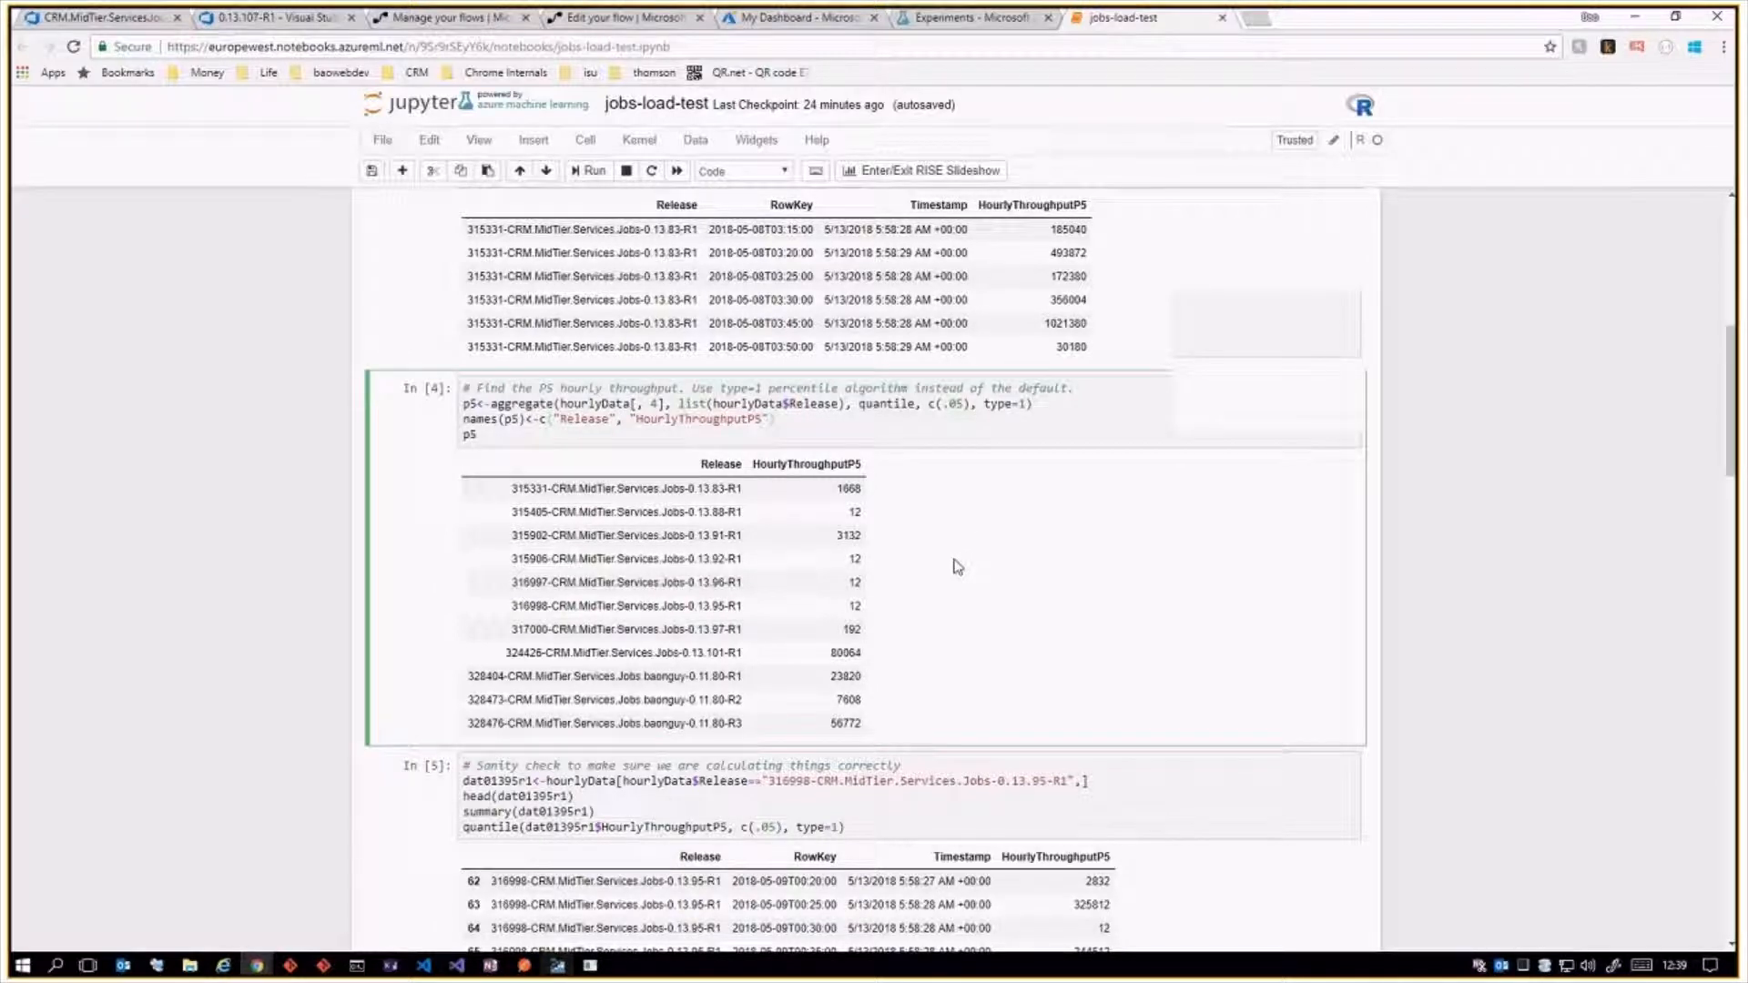
{"action": "scroll", "coordinate": [957, 566], "scroll_direction": "down", "scroll_amount": 1}
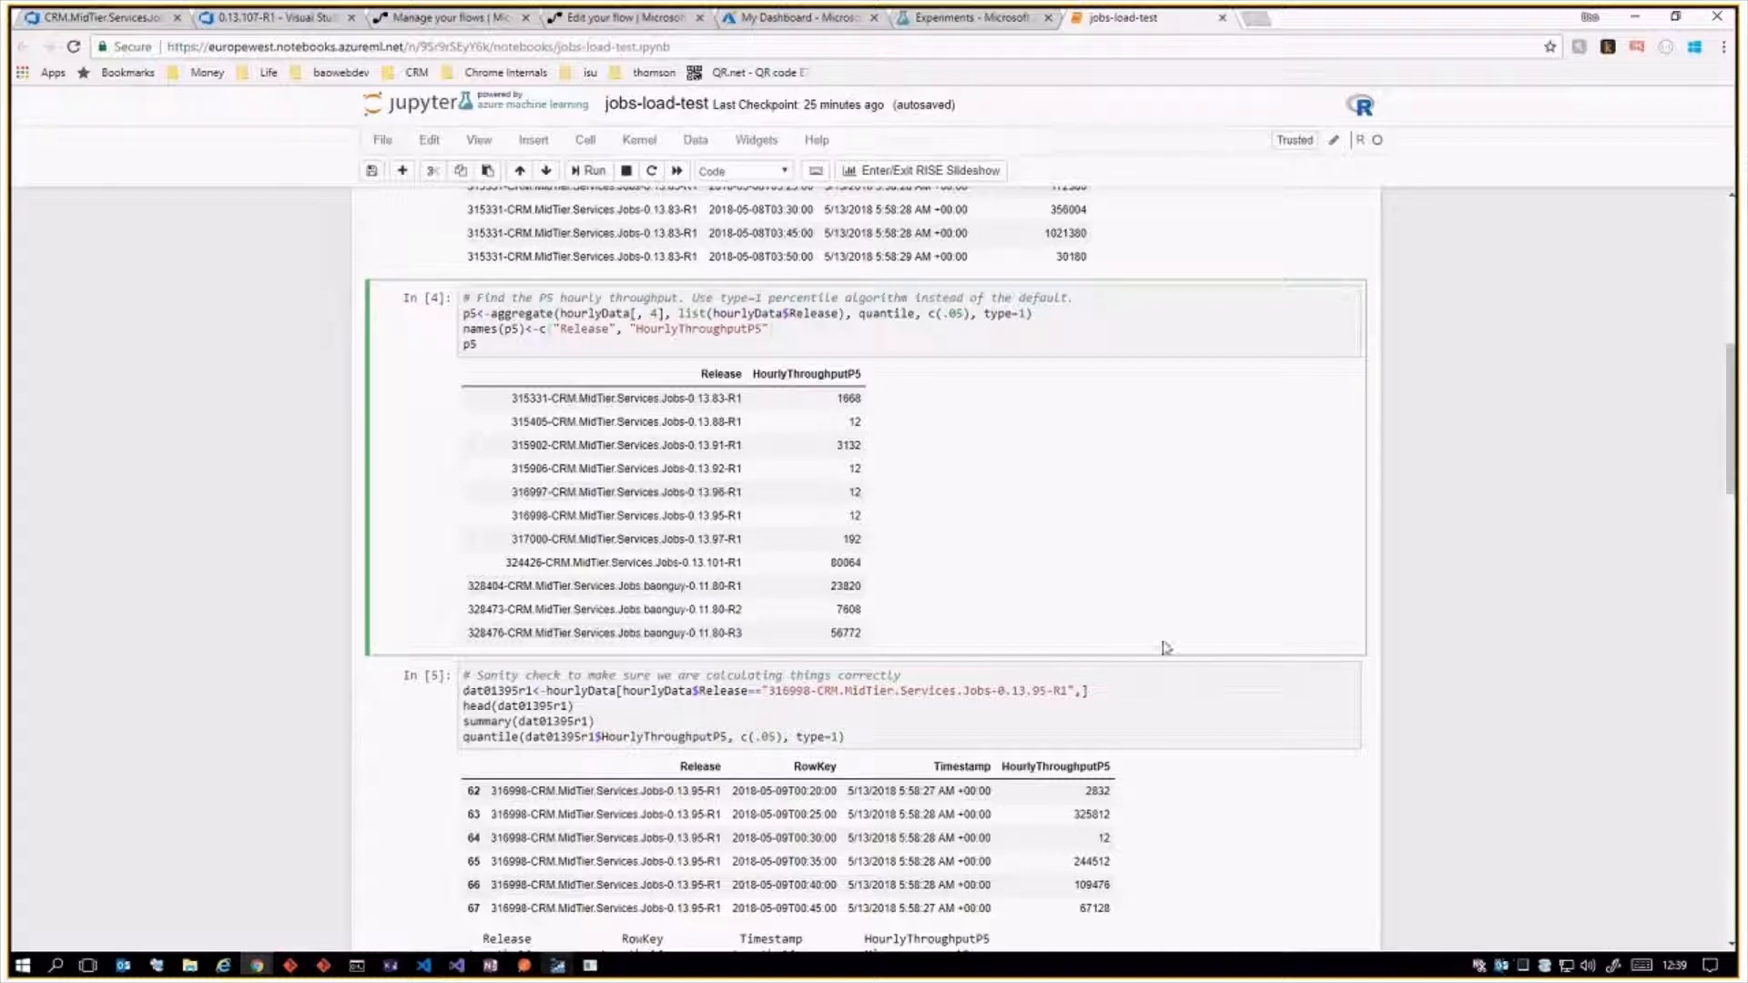
{"action": "scroll", "coordinate": [1165, 644], "scroll_direction": "down", "scroll_amount": 1}
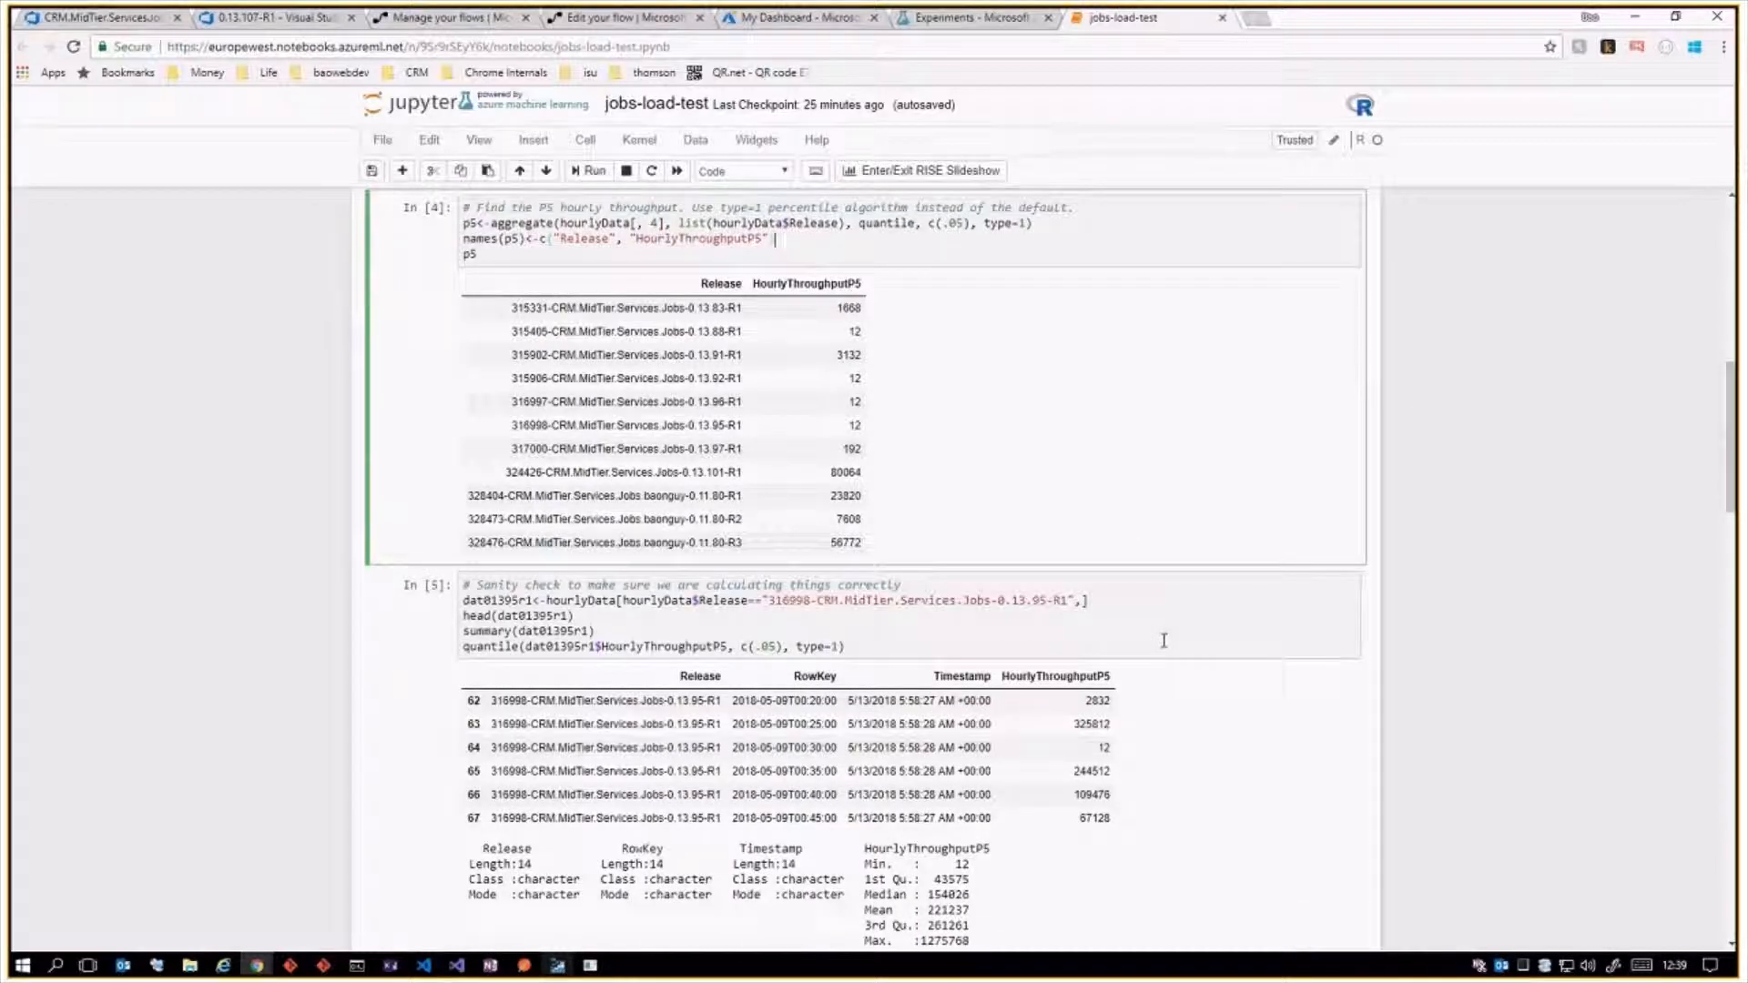
{"action": "scroll", "coordinate": [1165, 644], "scroll_direction": "down", "scroll_amount": 1}
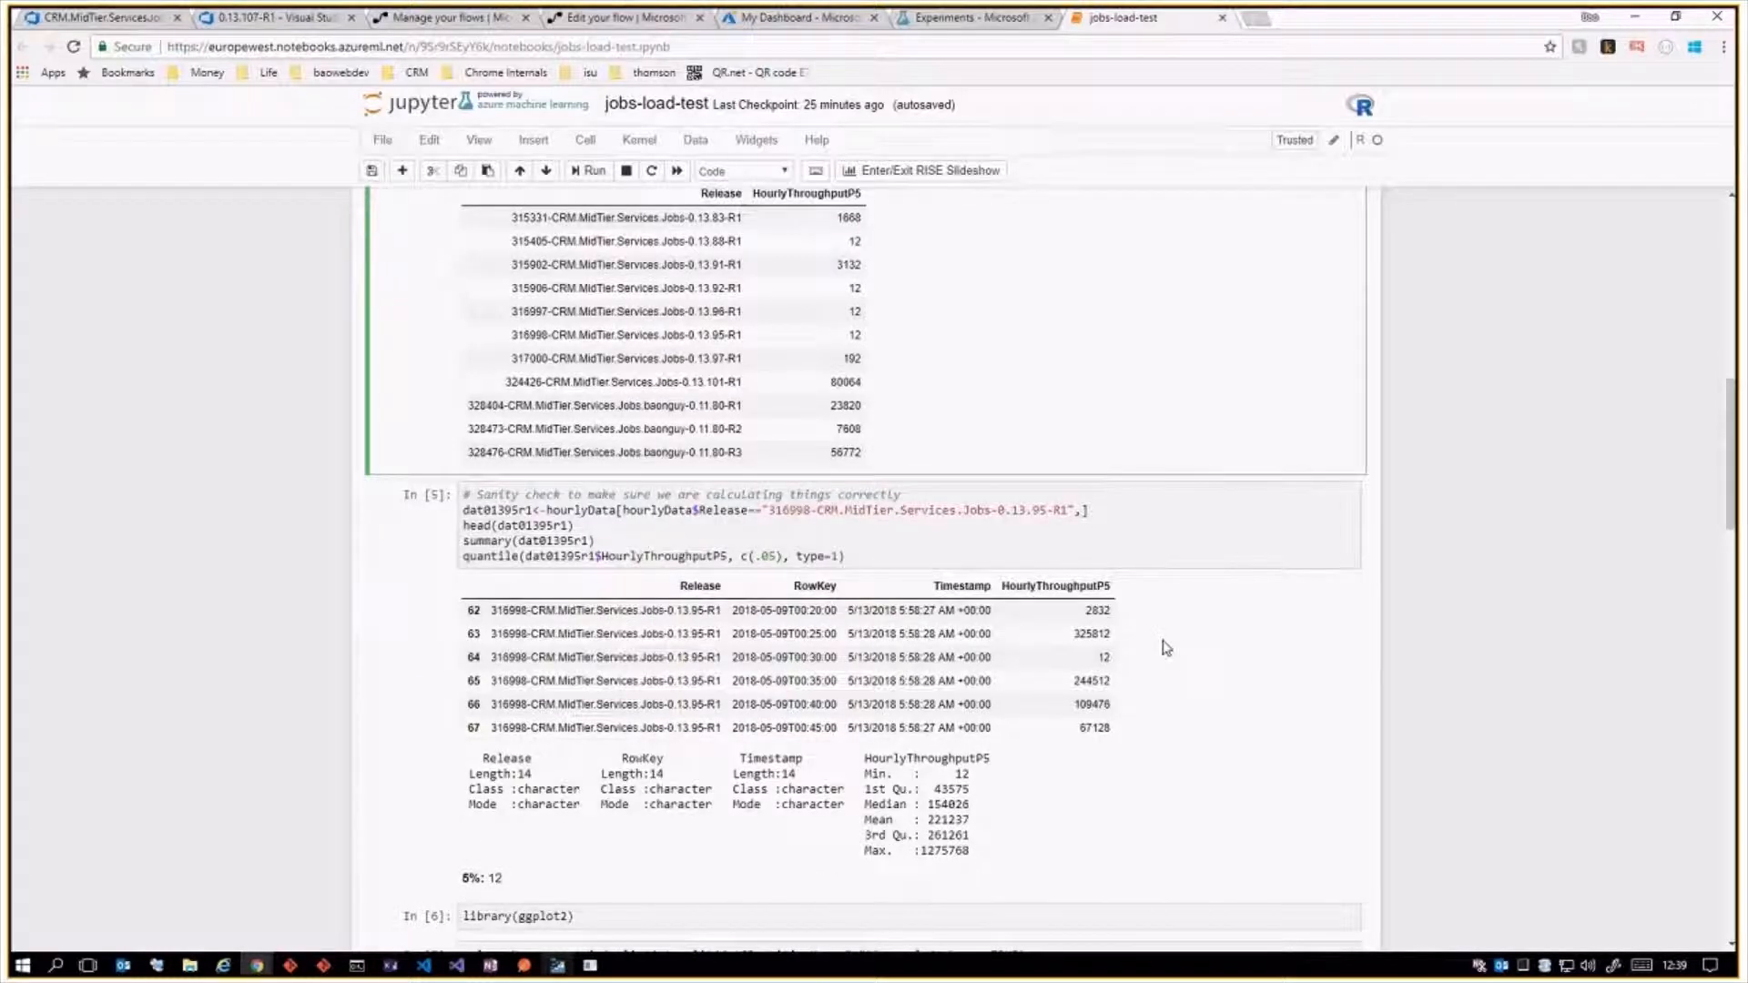
{"action": "scroll", "coordinate": [1165, 645], "scroll_direction": "up", "scroll_amount": 1}
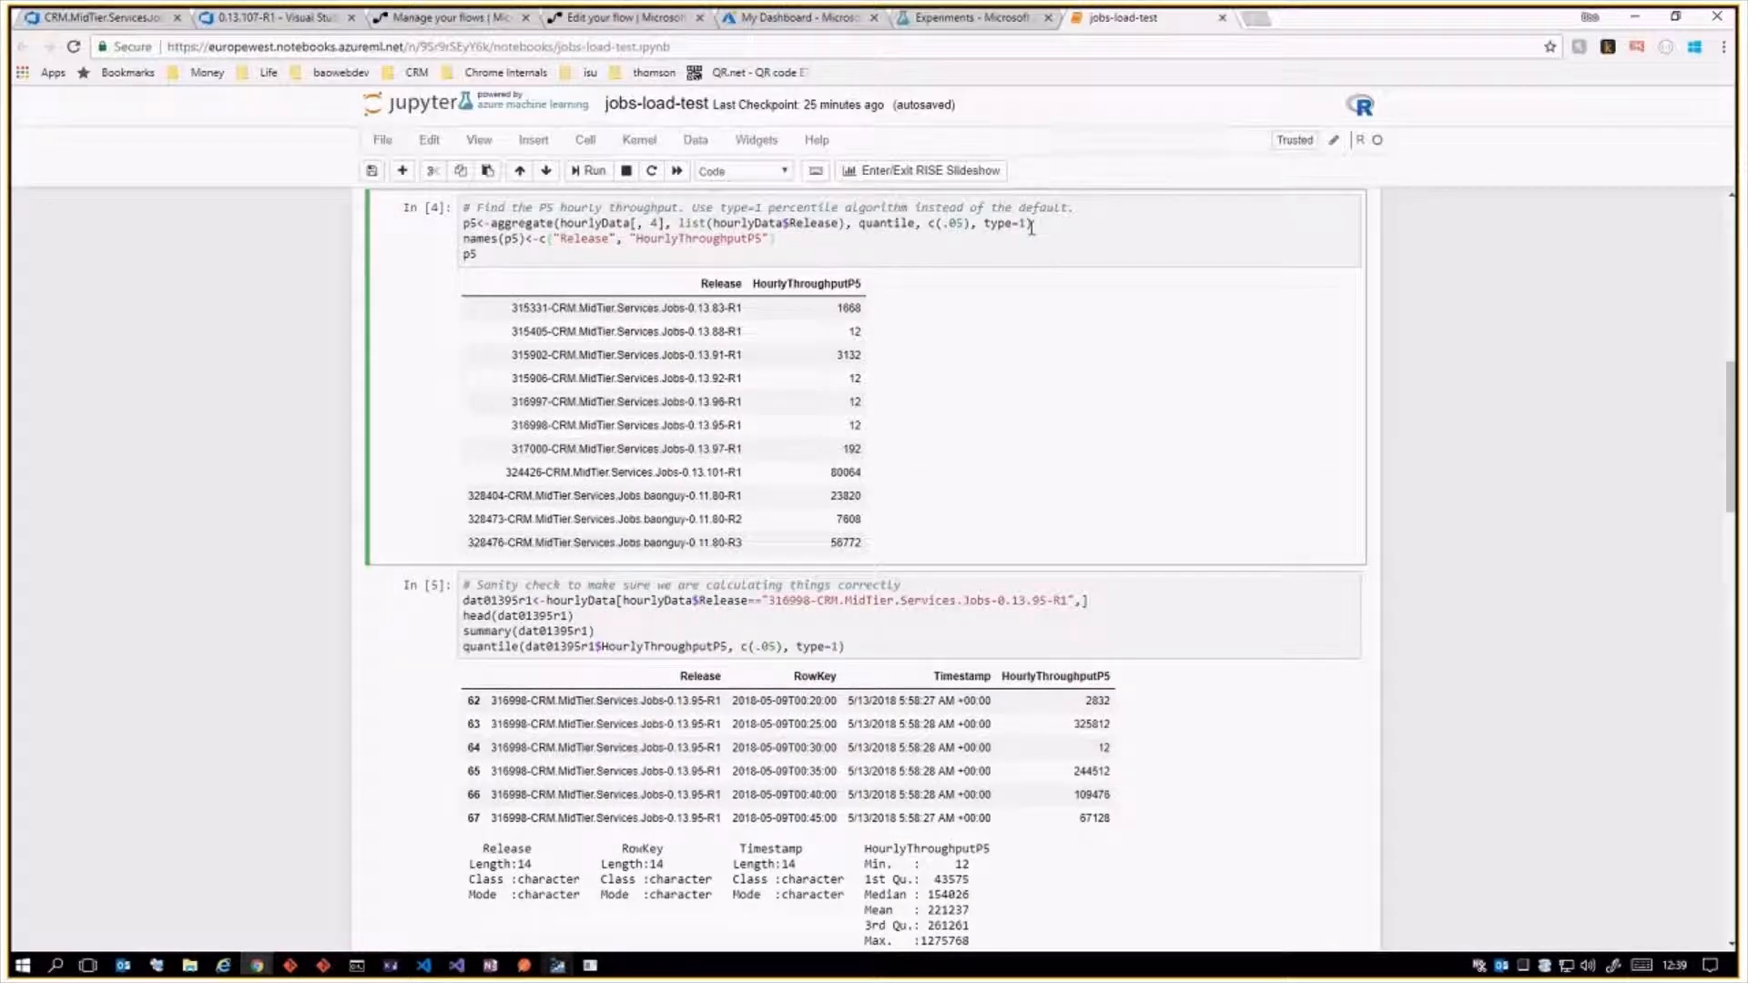
{"action": "left_click_drag", "start_coordinate": [1027, 226], "coordinate": [1006, 225]}
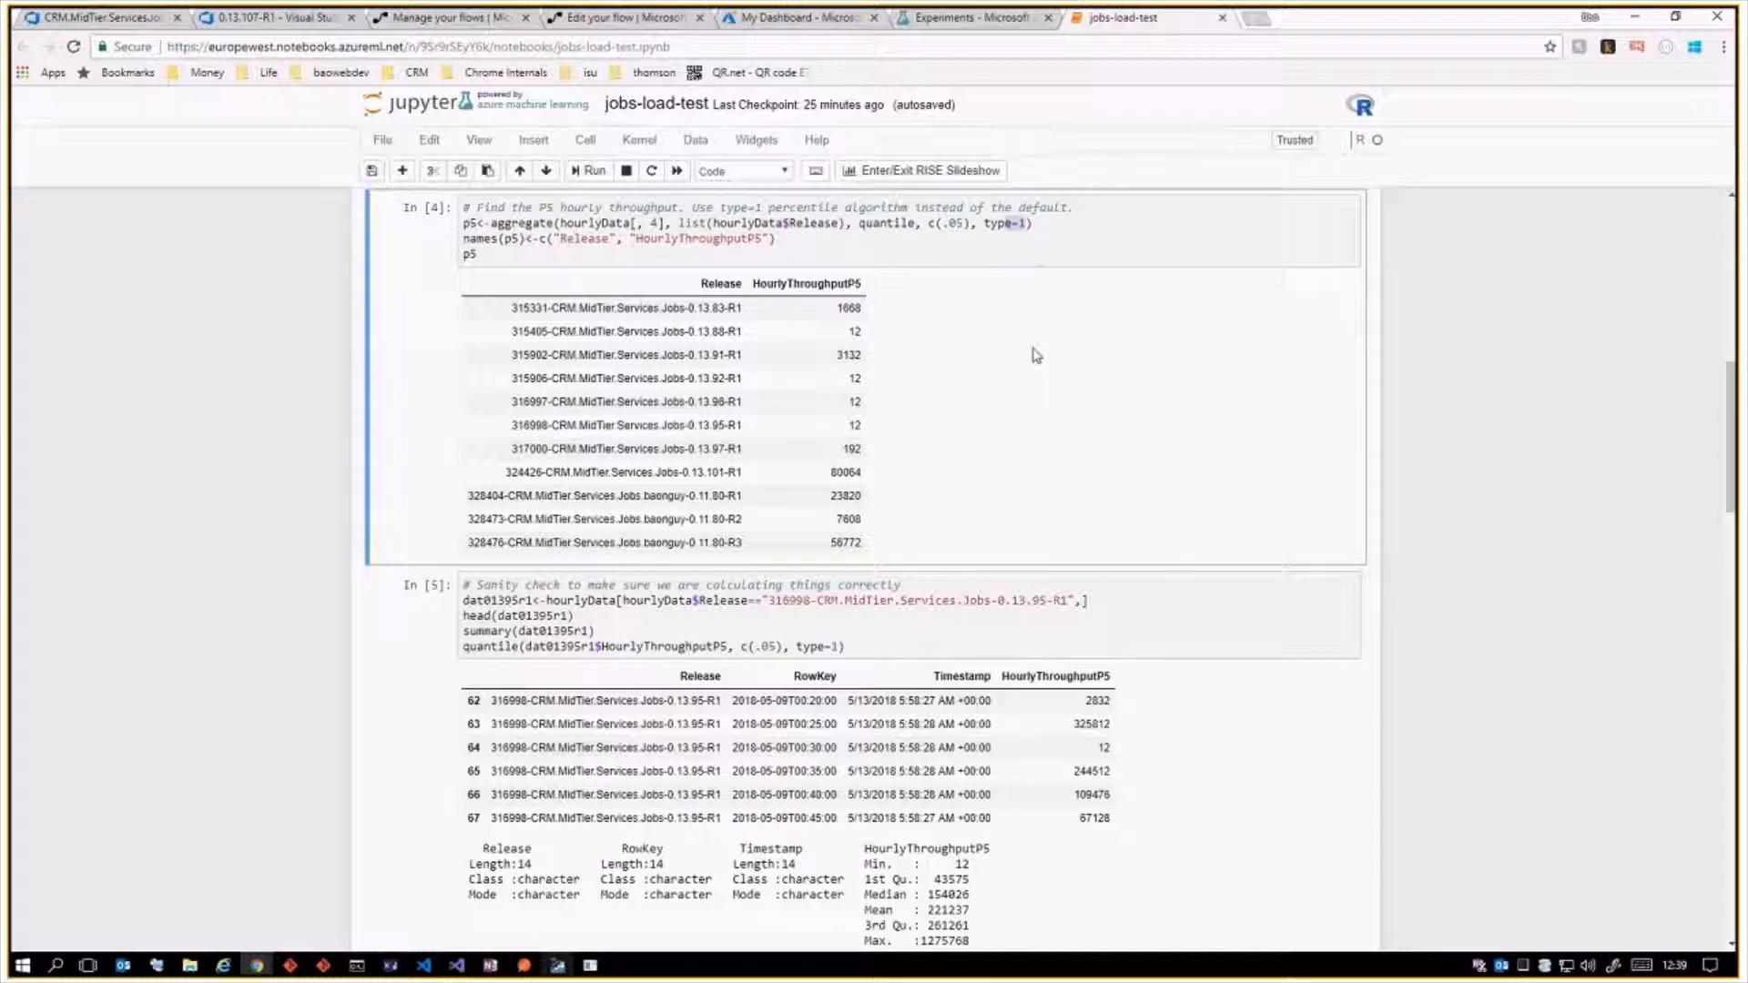
Examine the sanity-check cell for release 0.13.95-R1 and compare its 5% quantile with the P5 table.
{"action": "scroll", "coordinate": [1028, 358], "scroll_direction": "down", "scroll_amount": 1}
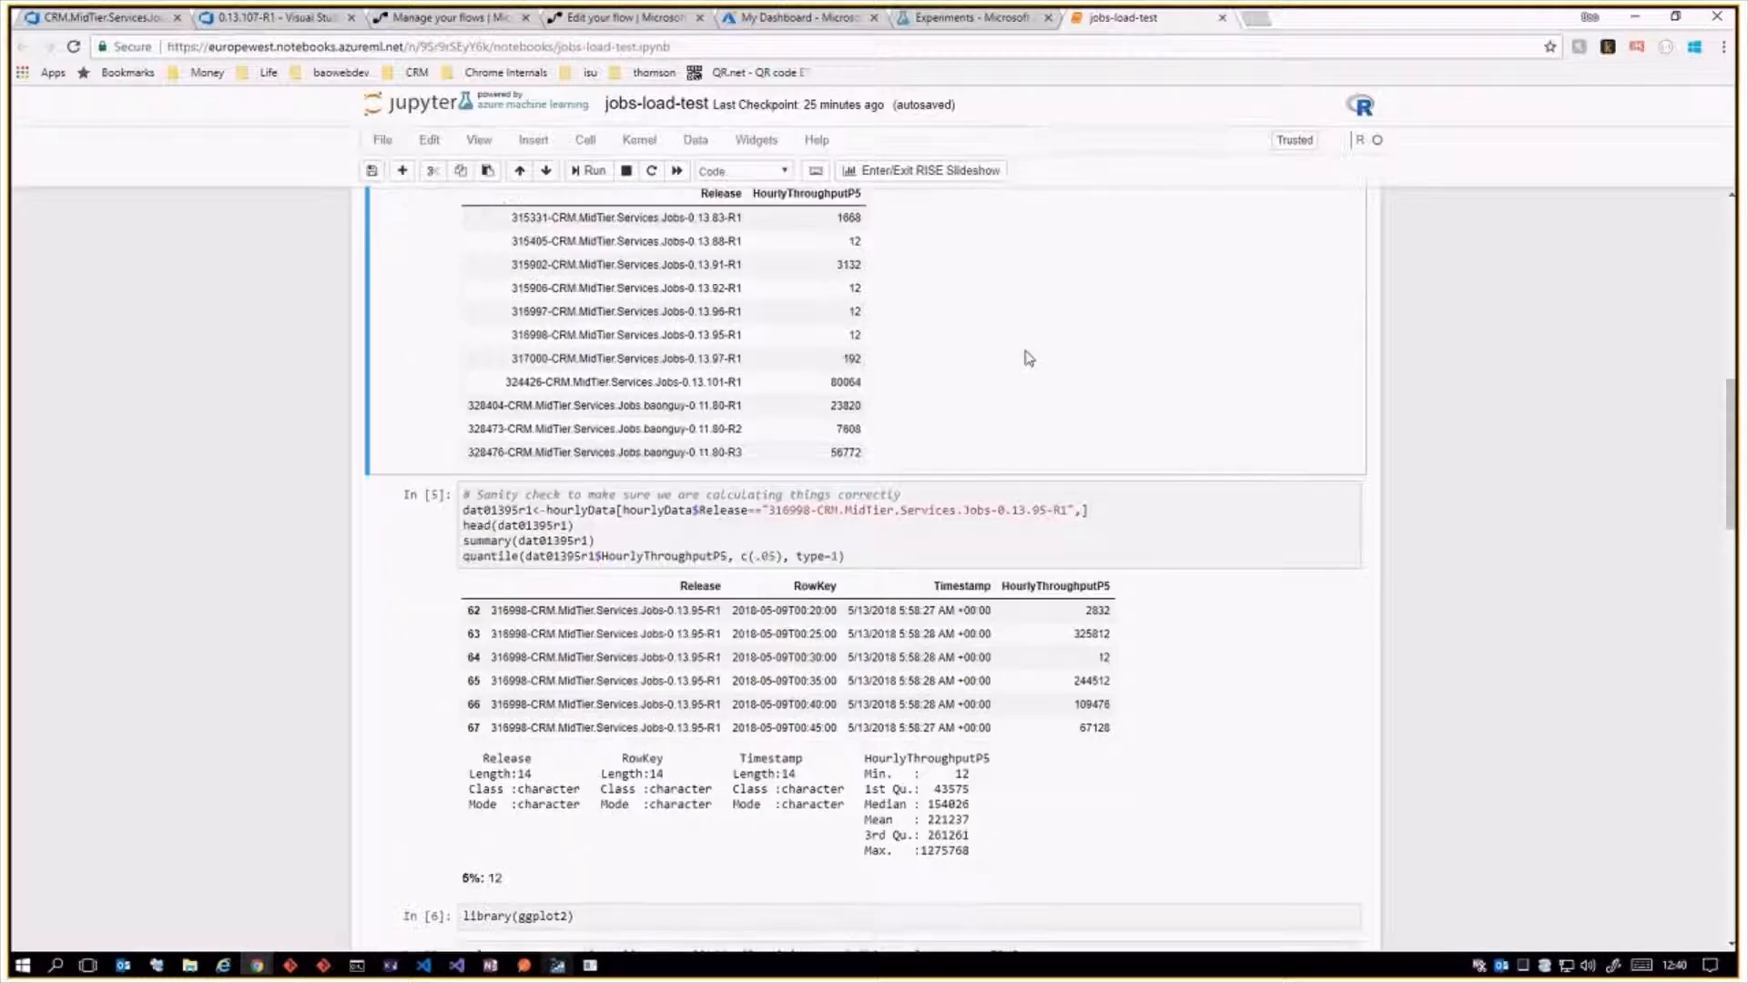
{"action": "scroll", "coordinate": [1028, 358], "scroll_direction": "down", "scroll_amount": 1}
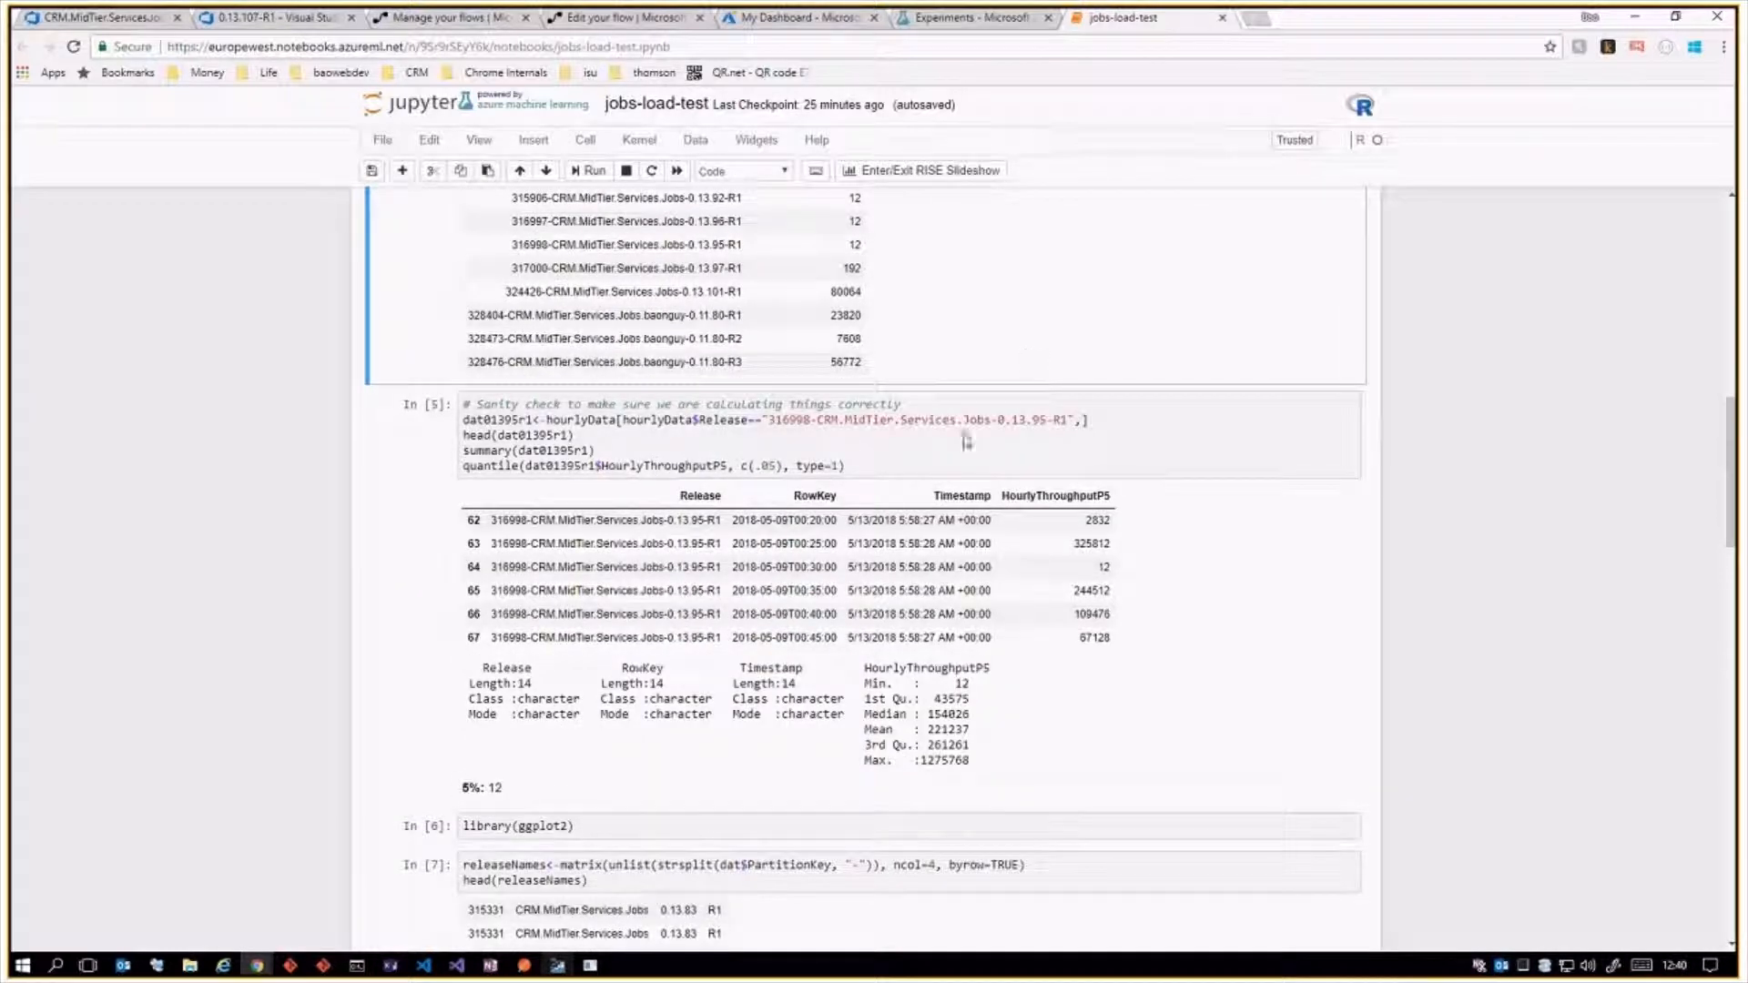
{"action": "left_click_drag", "start_coordinate": [659, 520], "coordinate": [709, 629]}
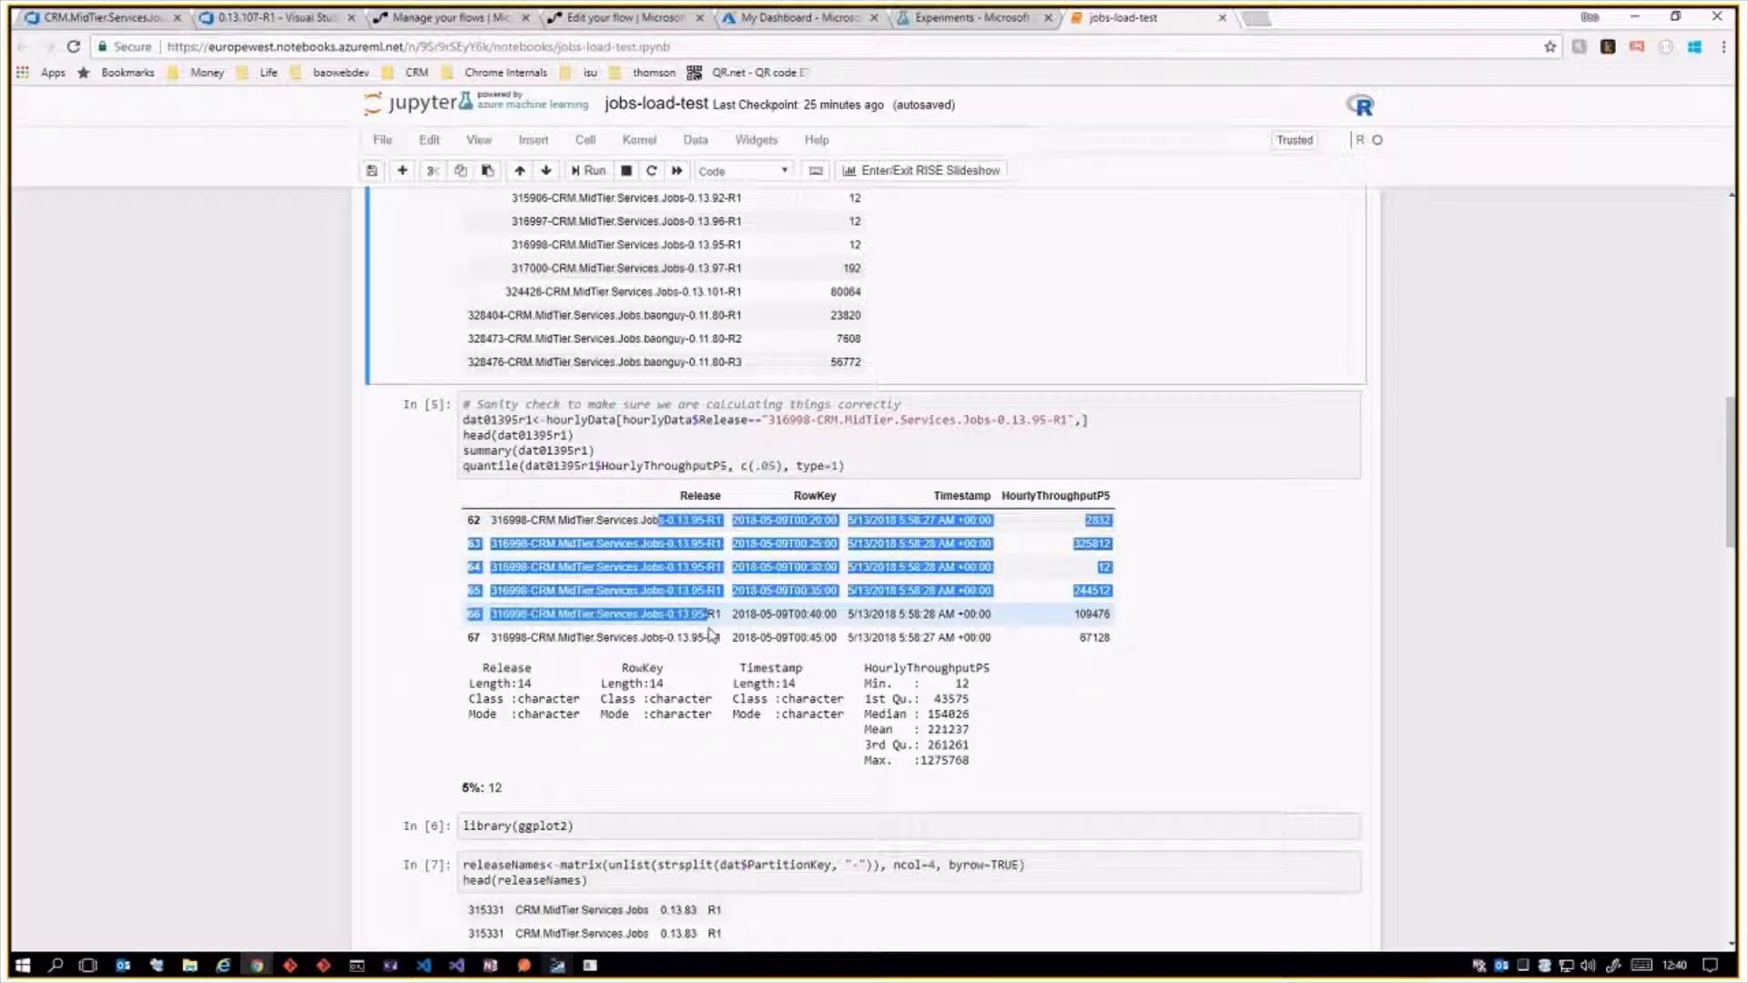
{"action": "left_click", "coordinate": [1062, 668]}
{"action": "scroll", "coordinate": [1062, 682], "scroll_direction": "down", "scroll_amount": 2}
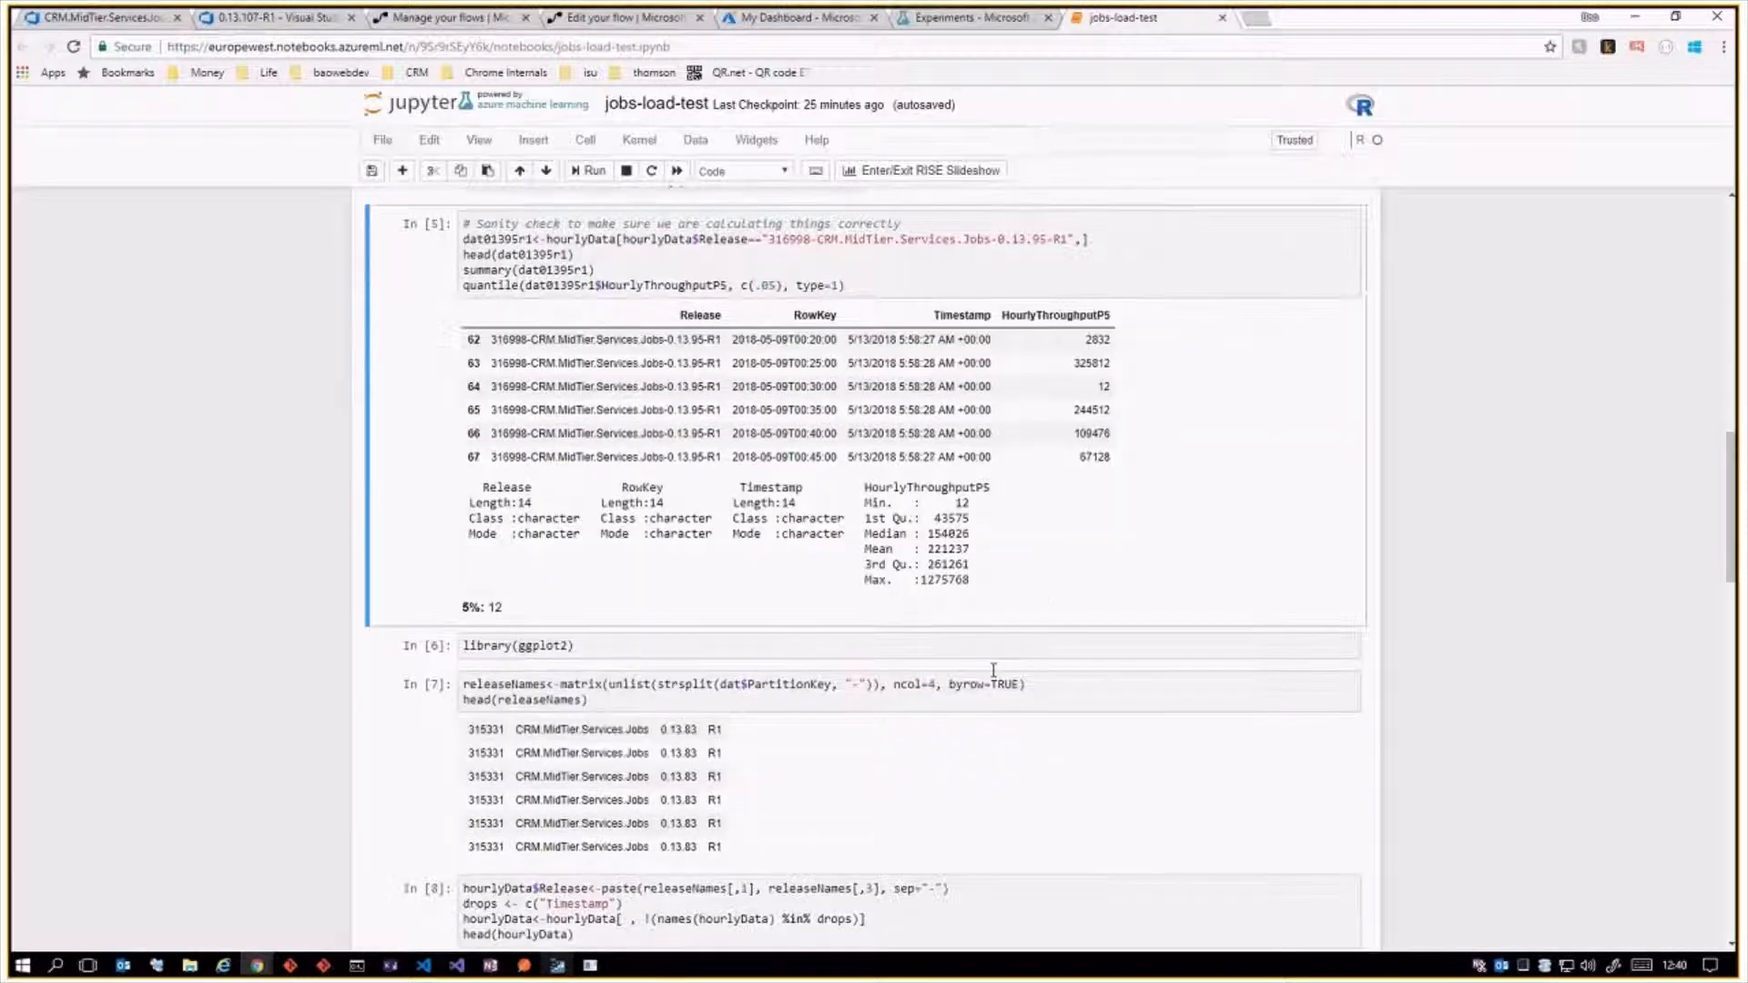
{"action": "left_click_drag", "start_coordinate": [469, 608], "coordinate": [556, 610]}
{"action": "scroll", "coordinate": [618, 585], "scroll_direction": "up", "scroll_amount": 3}
{"action": "scroll", "coordinate": [839, 503], "scroll_direction": "up", "scroll_amount": 3}
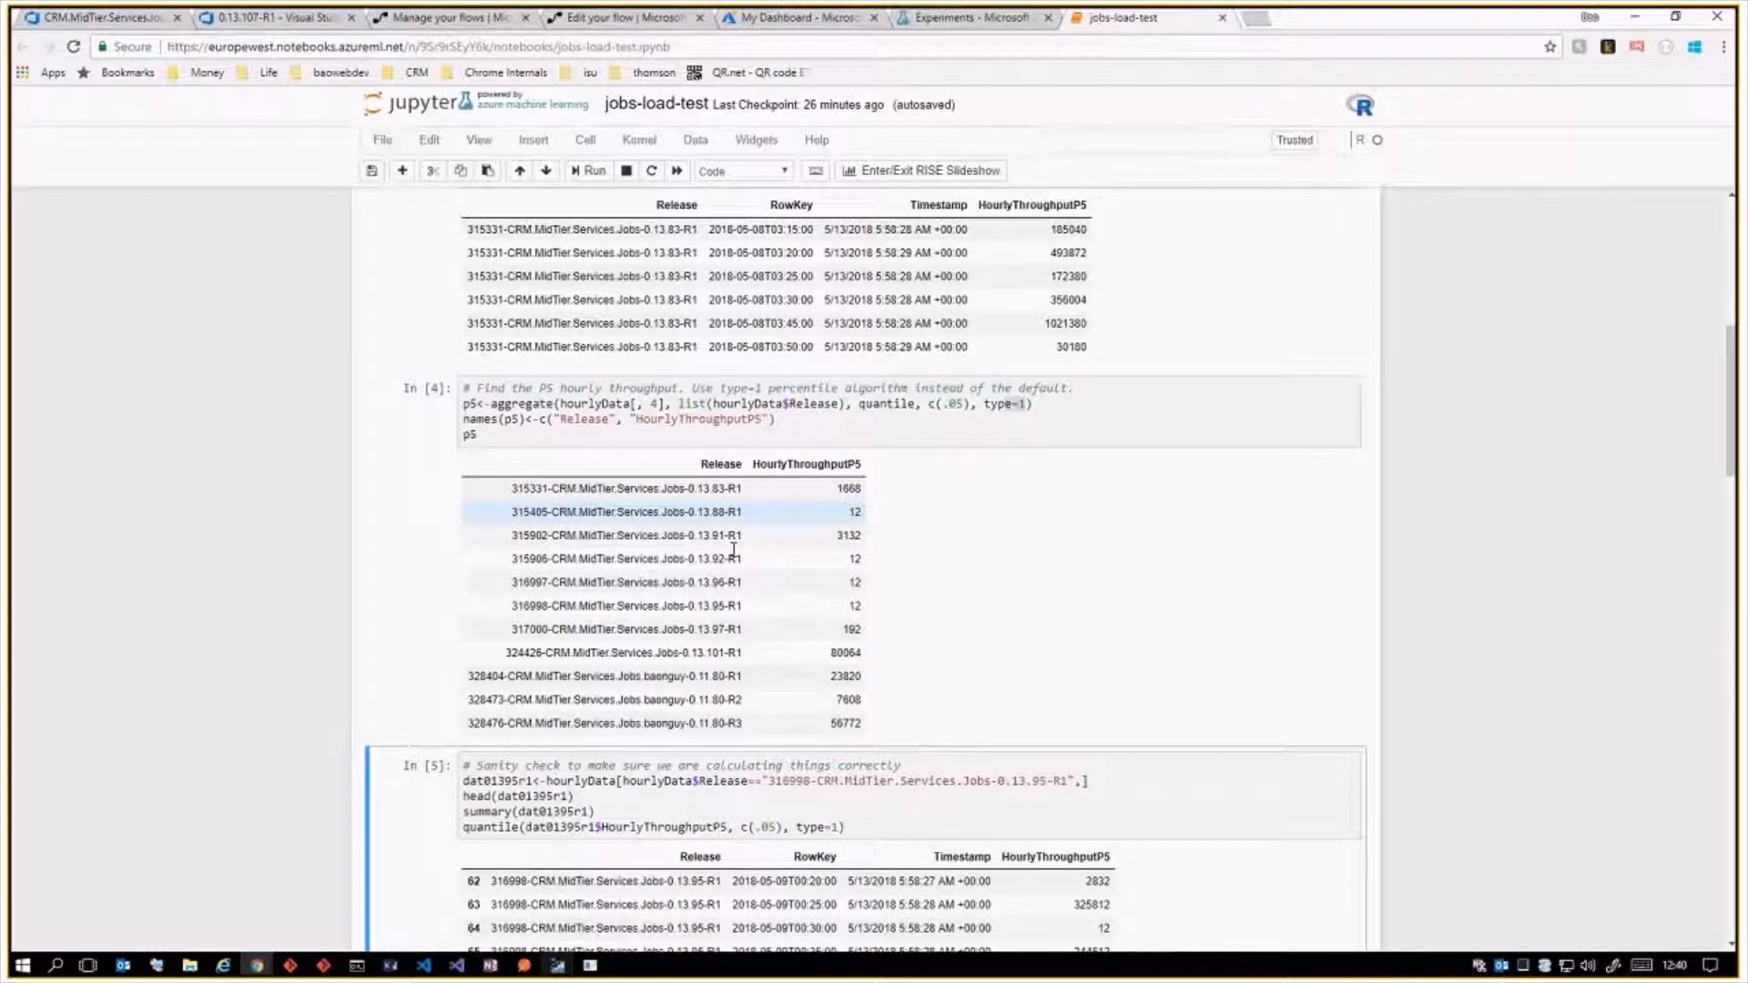
{"action": "scroll", "coordinate": [733, 550], "scroll_direction": "down", "scroll_amount": 8}
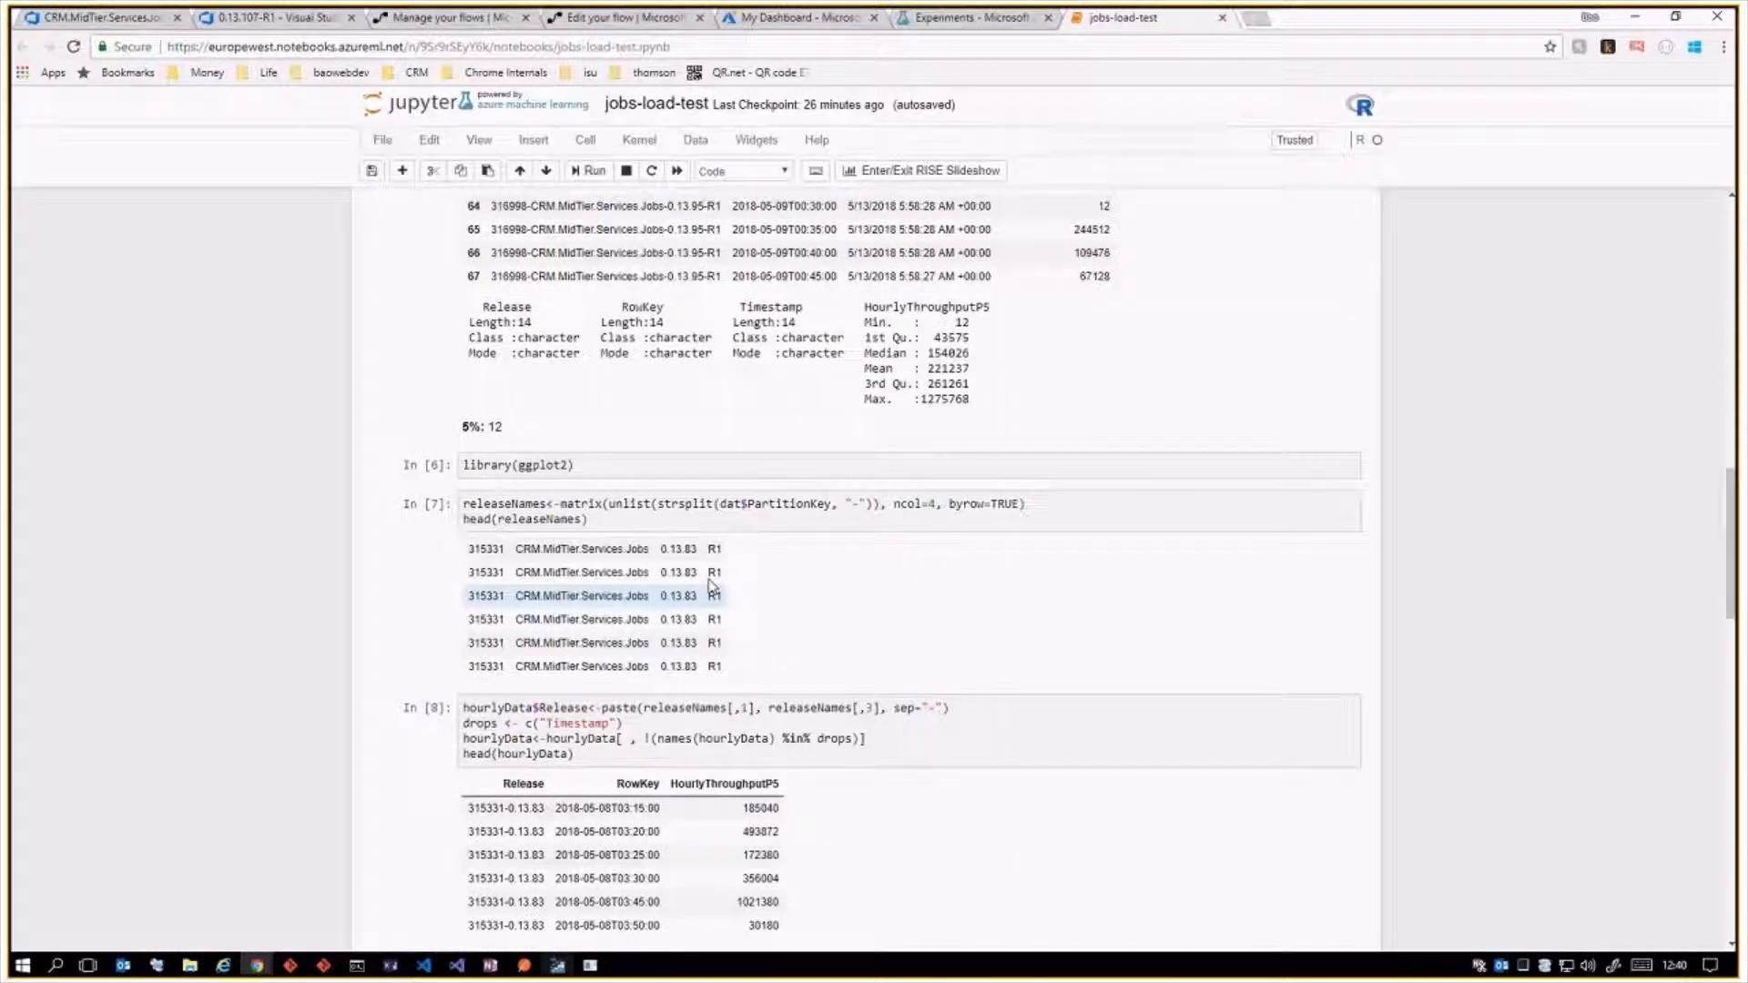
Inspect the library(ggplot2) cell and the releaseNames cell that splits the PartitionKey, highlighting the release ID in its output.
{"action": "left_click", "coordinate": [592, 467]}
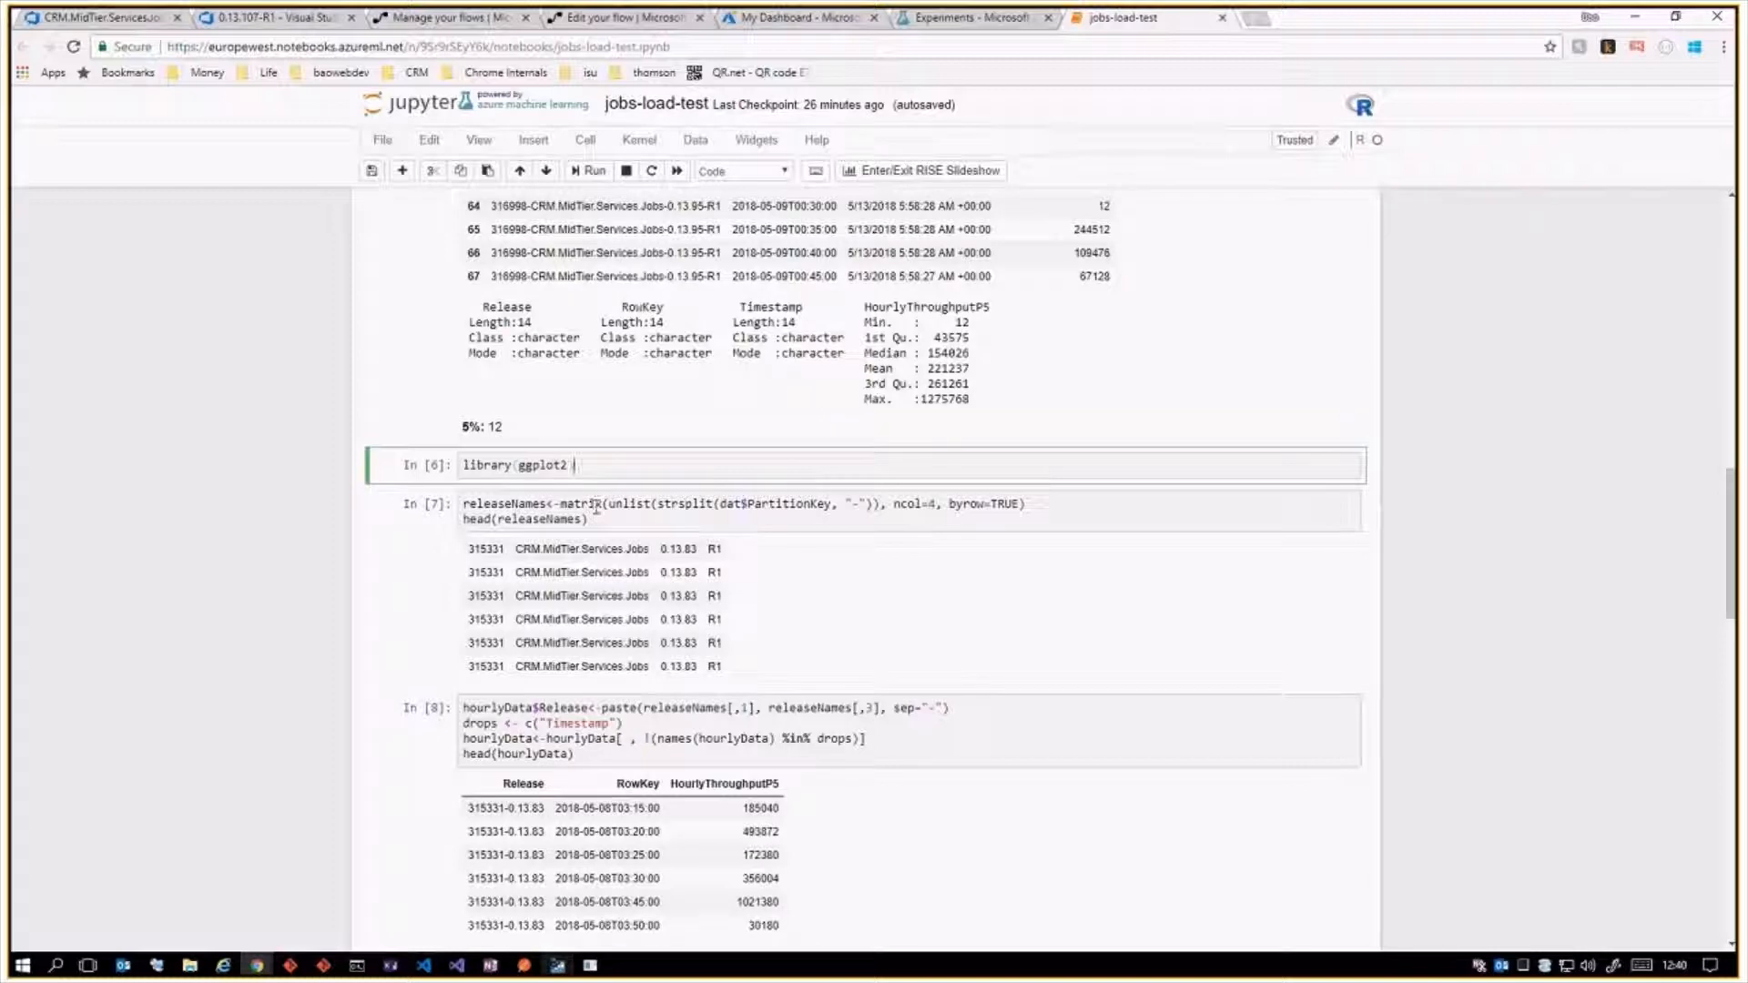
{"action": "left_click", "coordinate": [596, 504]}
{"action": "left_click_drag", "start_coordinate": [504, 503], "coordinate": [611, 506]}
{"action": "left_click", "coordinate": [633, 506]}
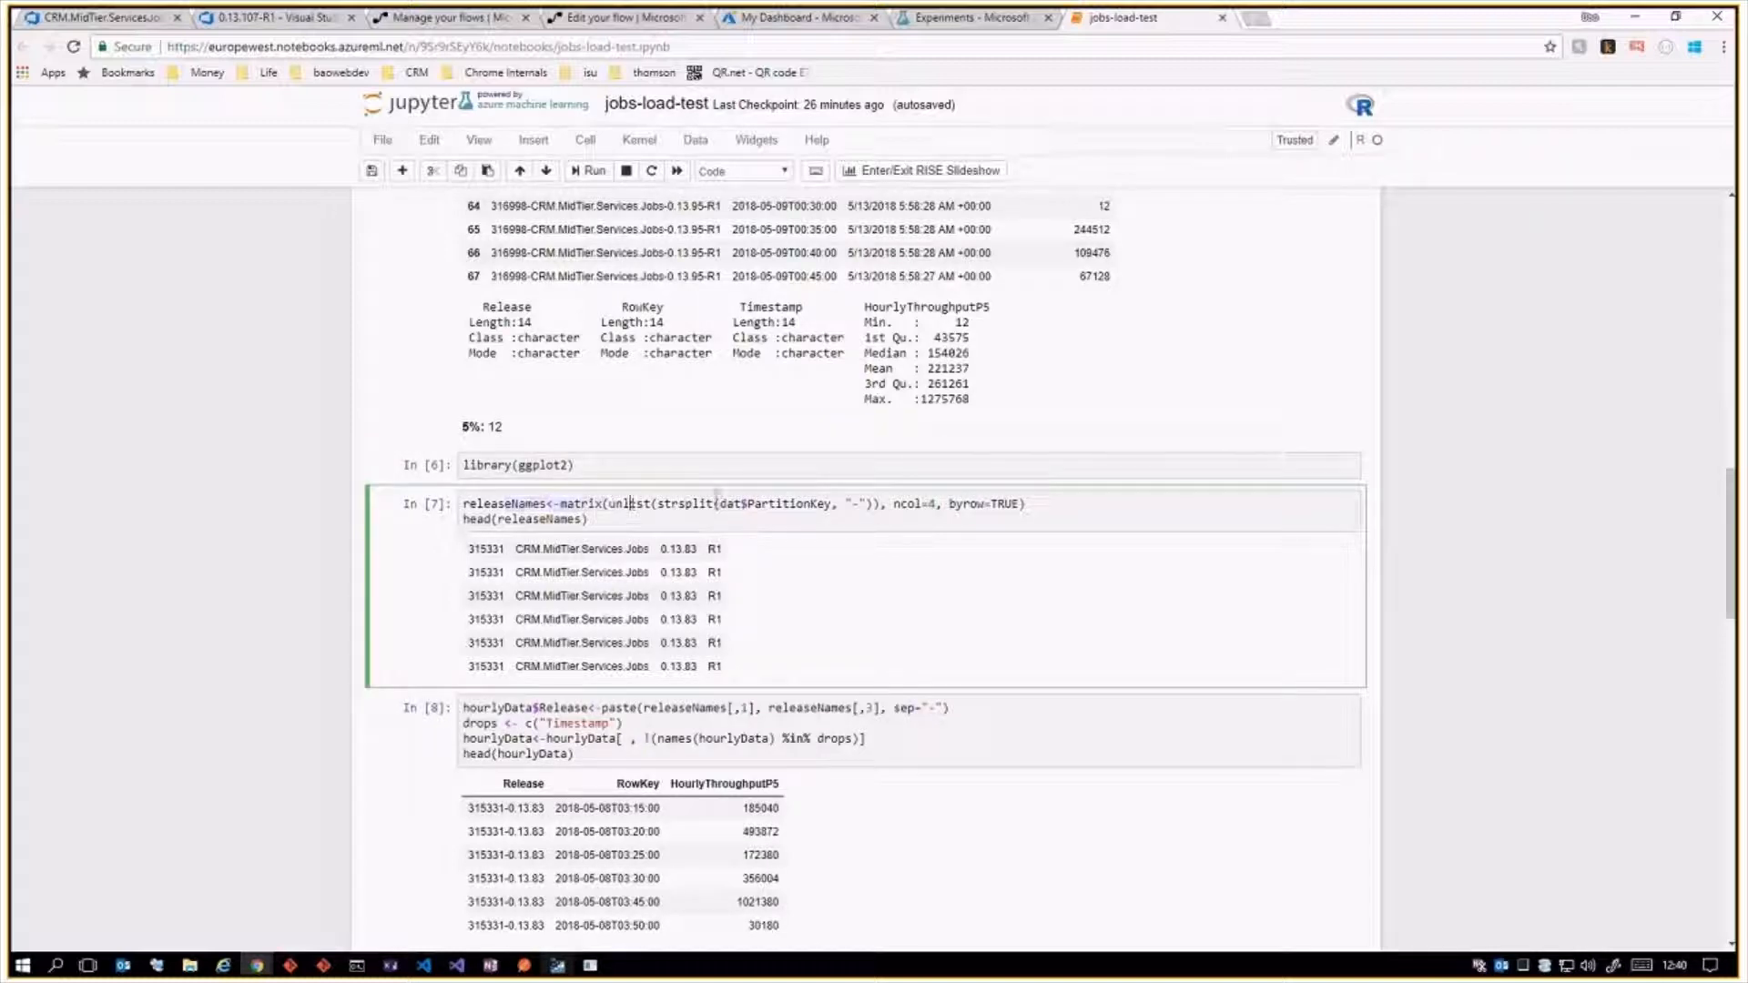
{"action": "scroll", "coordinate": [712, 512], "scroll_direction": "up", "scroll_amount": 2}
{"action": "left_click_drag", "start_coordinate": [467, 729], "coordinate": [506, 734]}
{"action": "scroll", "coordinate": [643, 731], "scroll_direction": "down", "scroll_amount": 4}
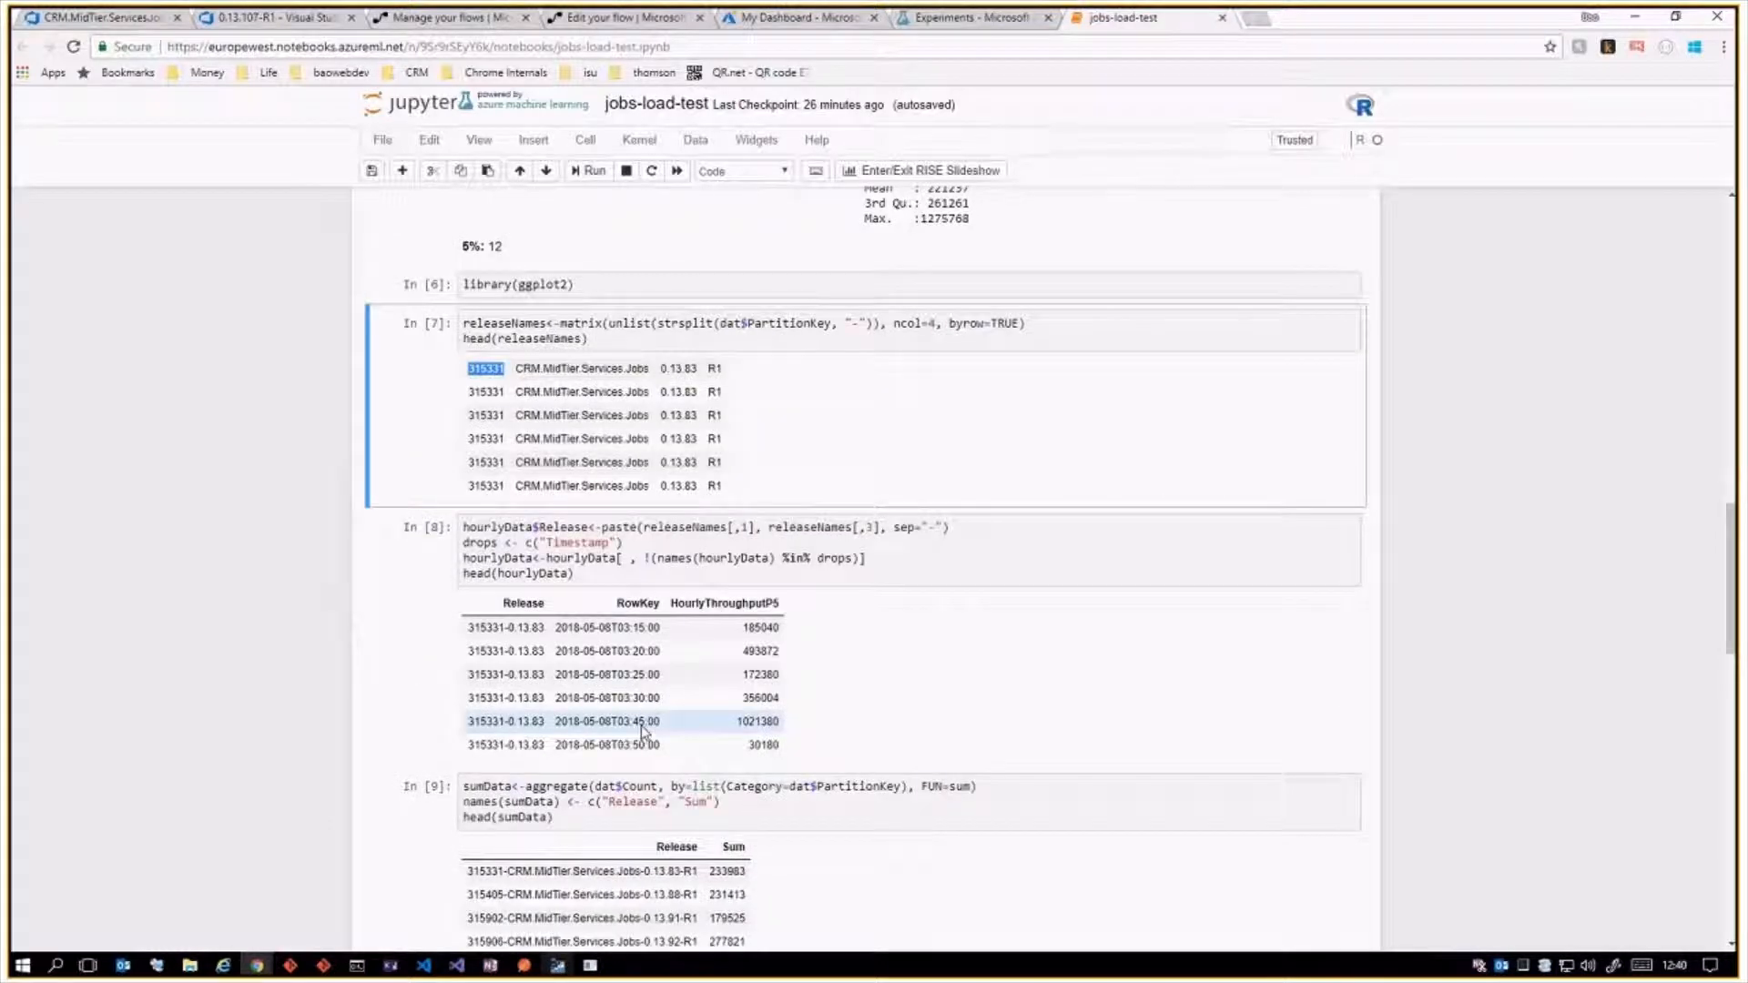
Review the hourlyData cell with shortened release names, highlighting the Release, RowKey and HourlyThroughputP5 column headings.
{"action": "left_click_drag", "start_coordinate": [501, 603], "coordinate": [789, 617]}
{"action": "left_click", "coordinate": [747, 608]}
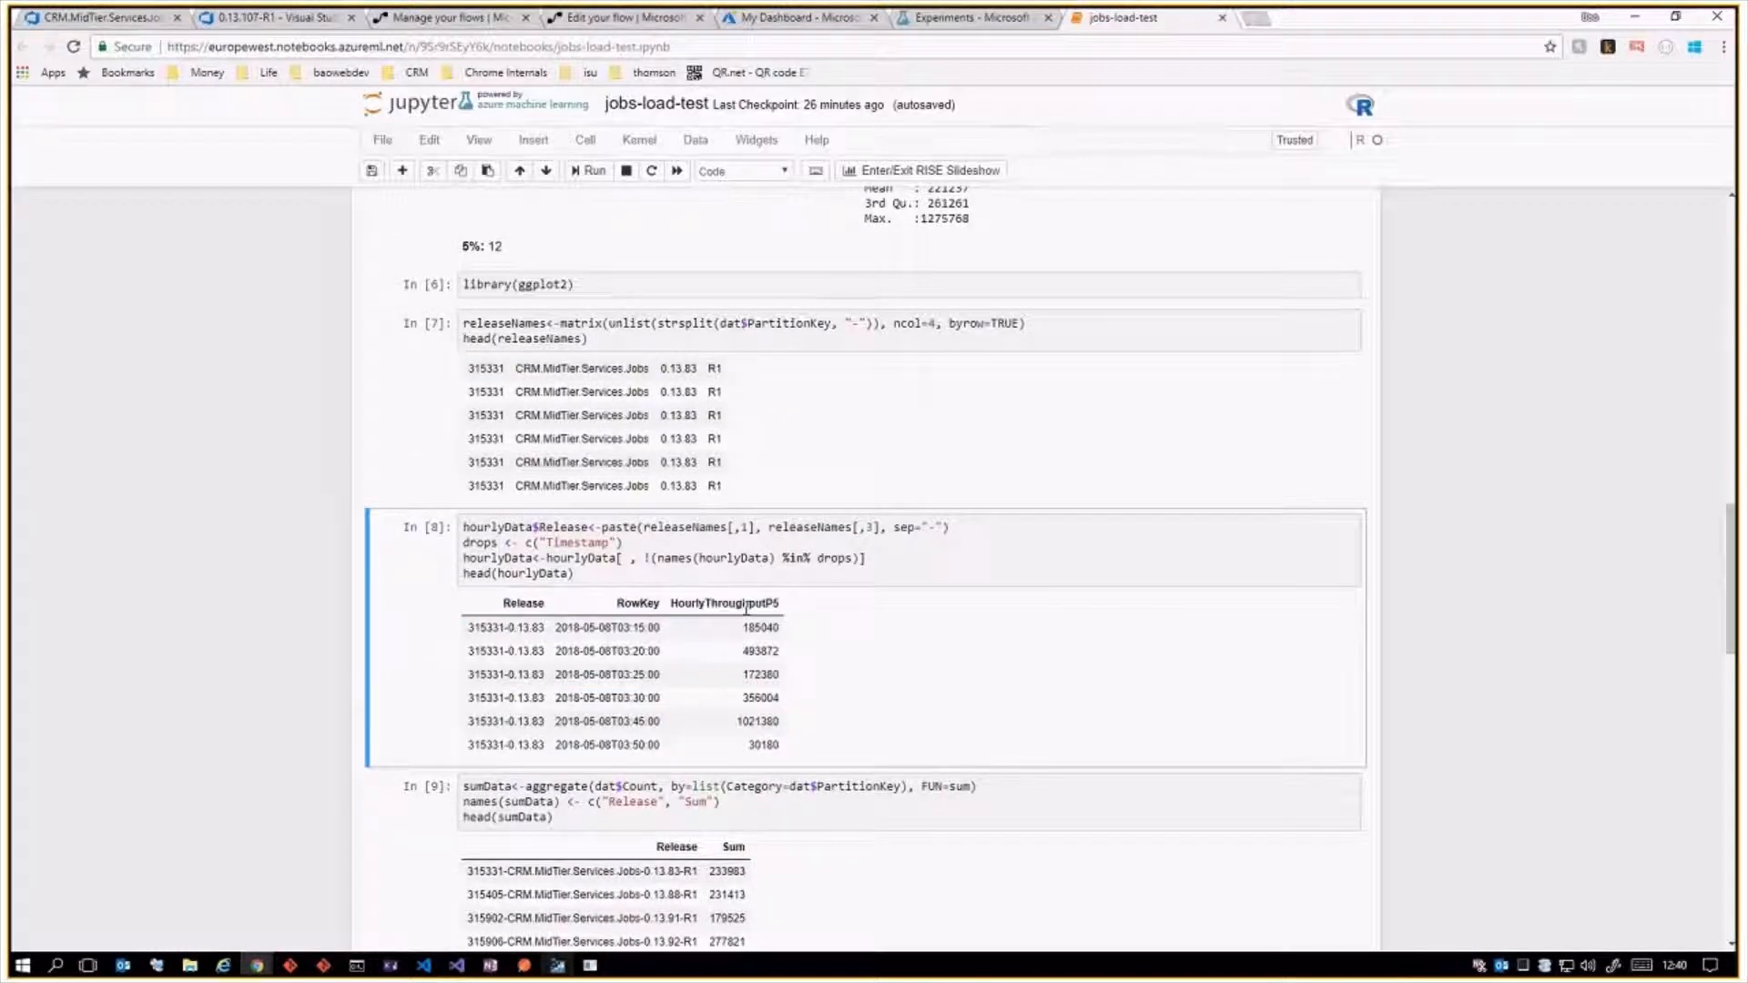
{"action": "scroll", "coordinate": [746, 609], "scroll_direction": "down", "scroll_amount": 3}
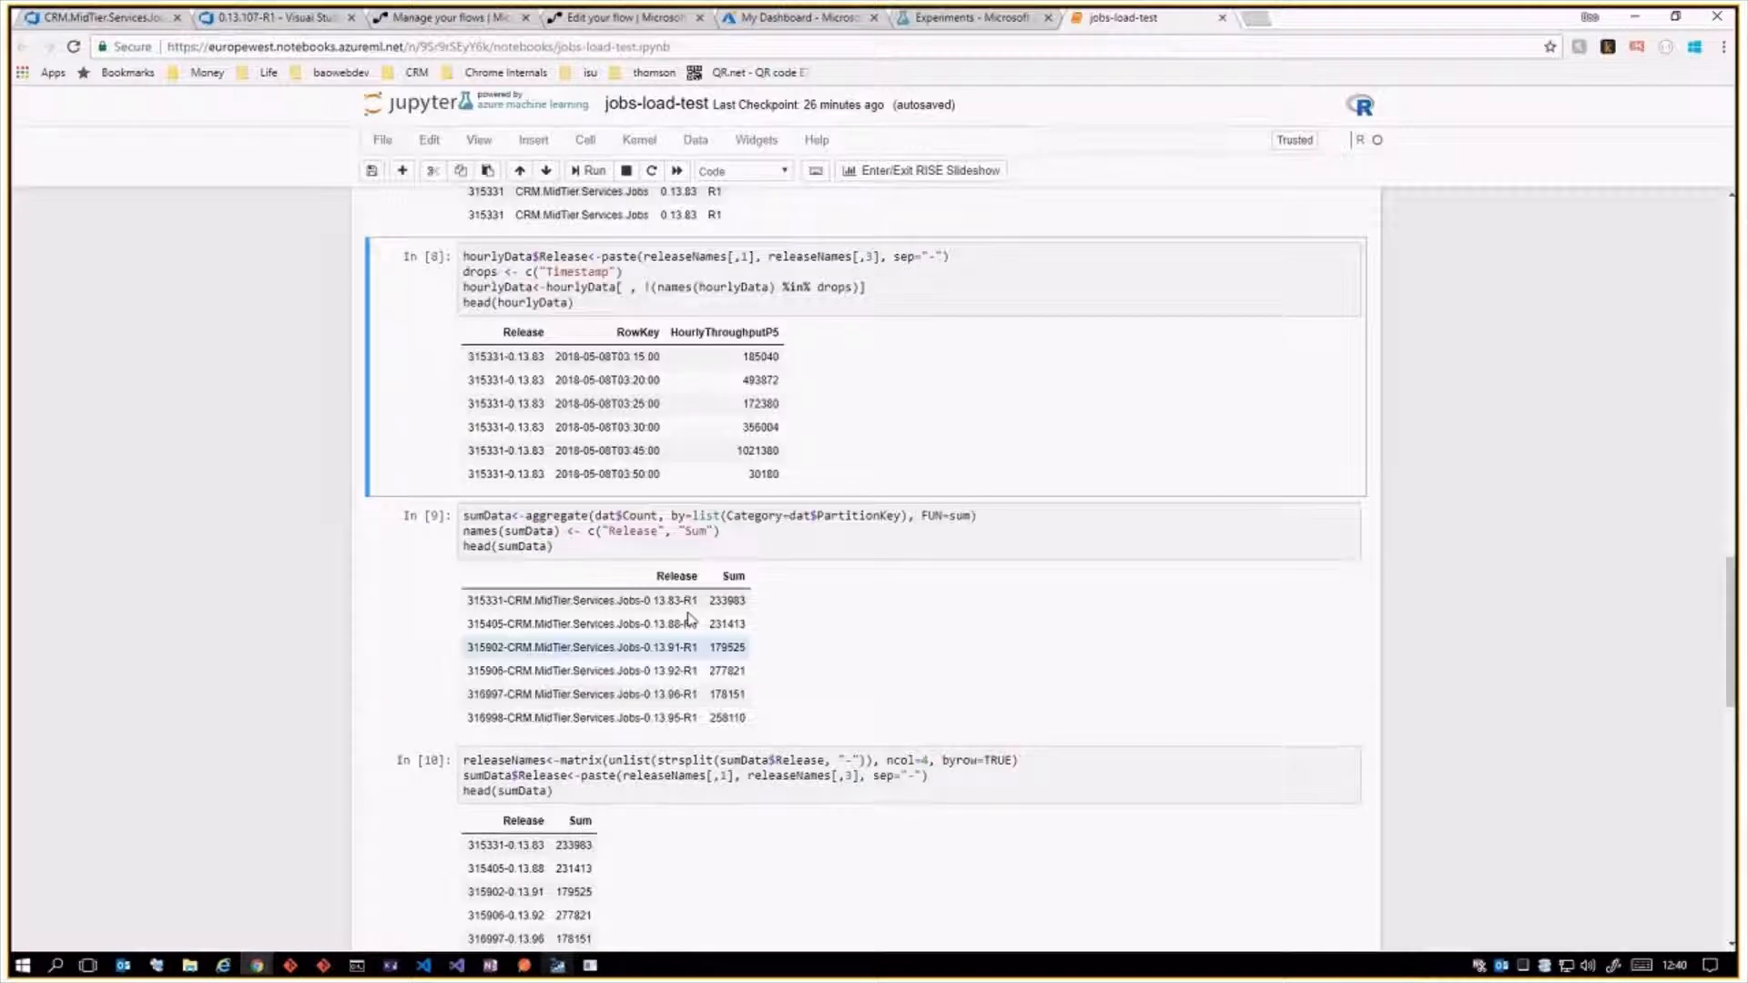
Highlight the sumData cell that totals the counts per release and review its output table.
{"action": "left_click", "coordinate": [484, 531]}
{"action": "key", "text": "ctrl+a"}
{"action": "left_click", "coordinate": [667, 541]}
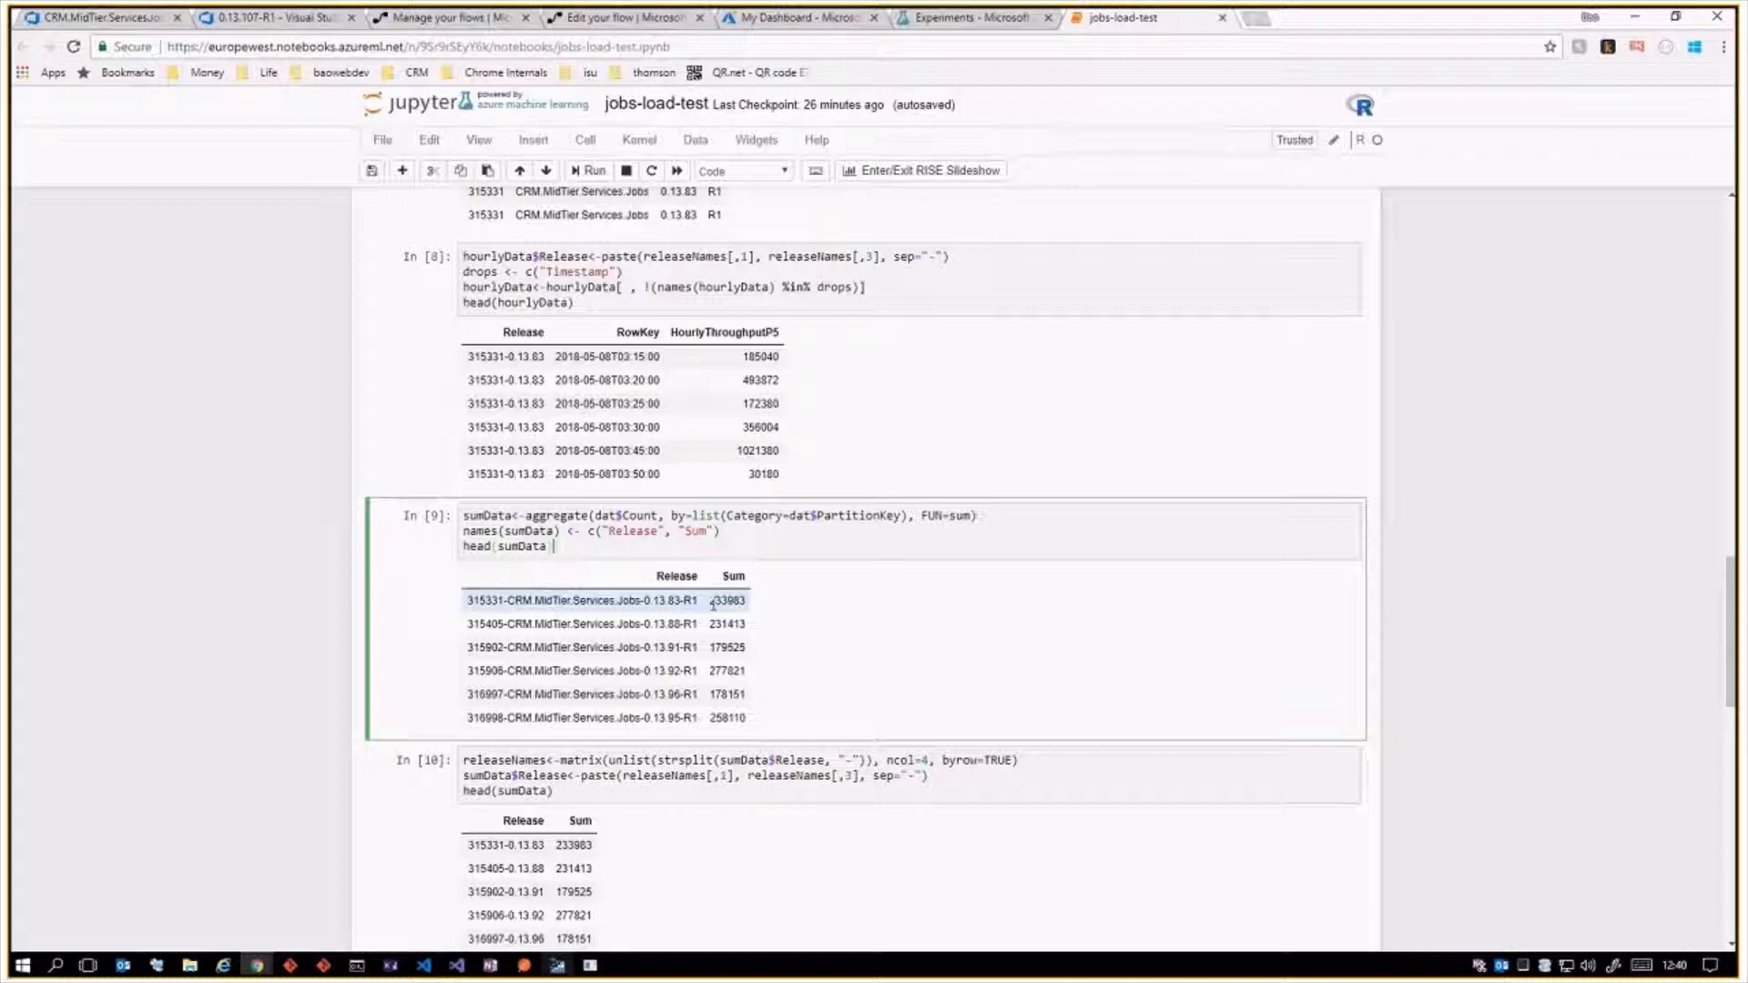
{"action": "scroll", "coordinate": [711, 606], "scroll_direction": "down", "scroll_amount": 1}
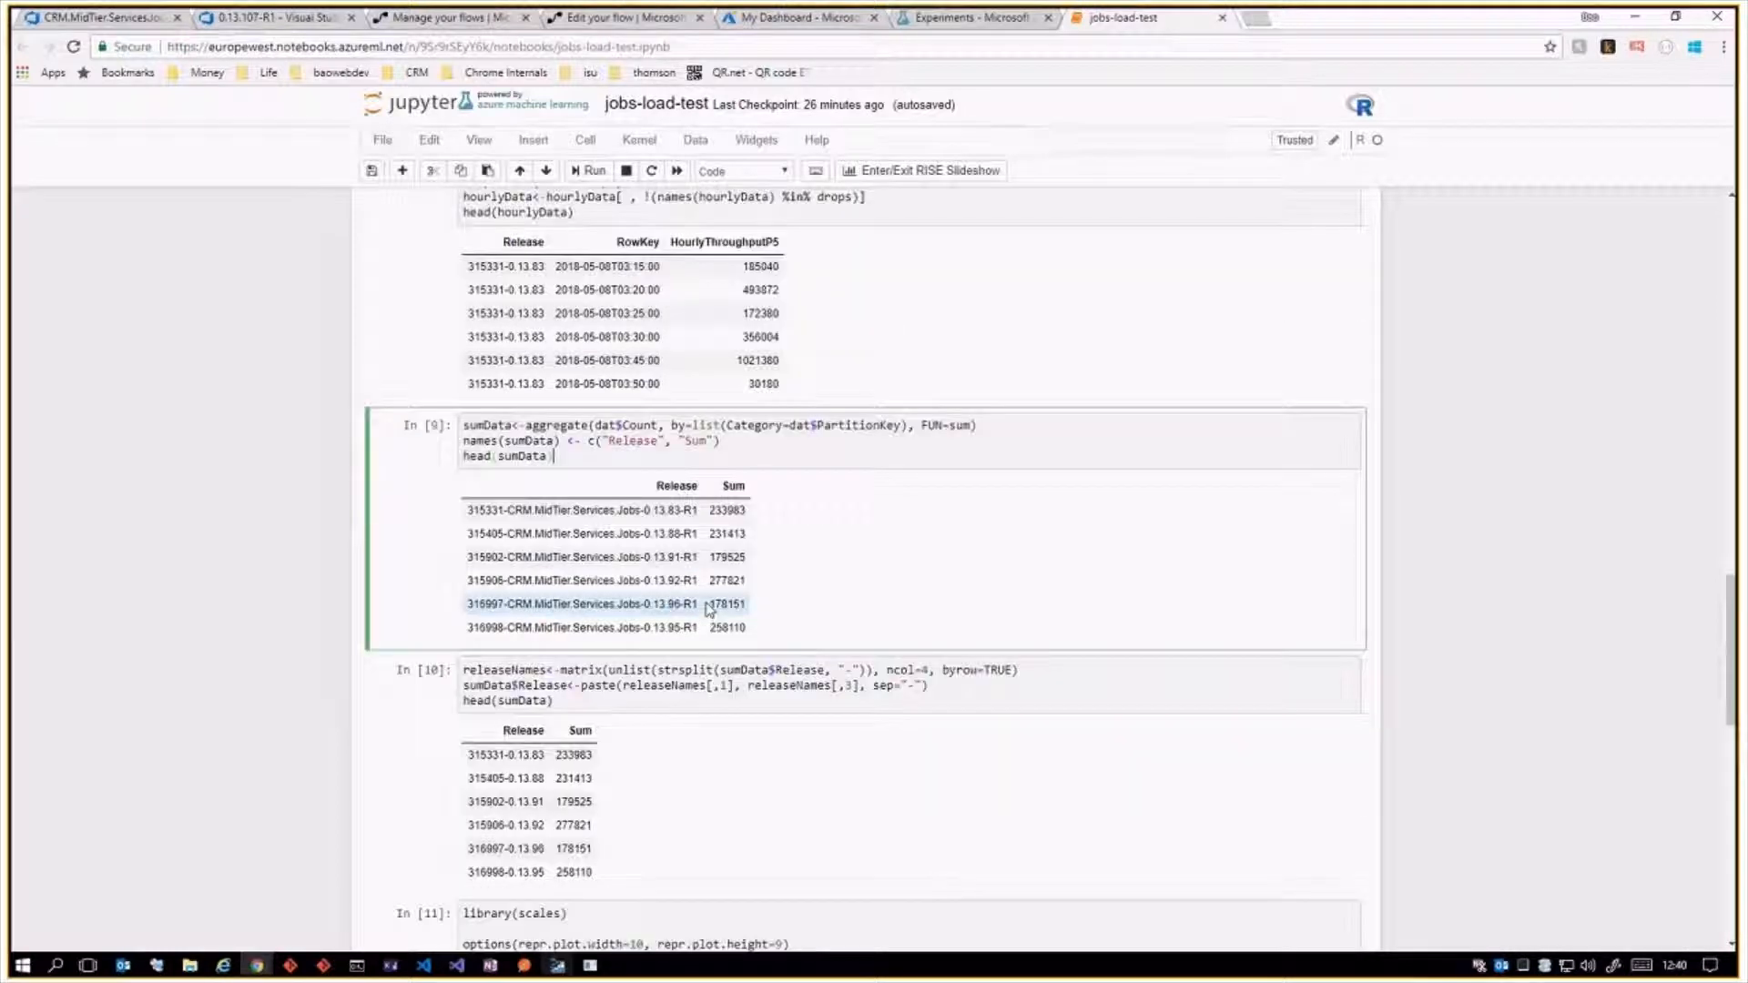
Review the cell that shortens the release names in sumData and the ggplot cell with its violin plot.
{"action": "scroll", "coordinate": [711, 609], "scroll_direction": "down", "scroll_amount": 1}
{"action": "left_click", "coordinate": [709, 621]}
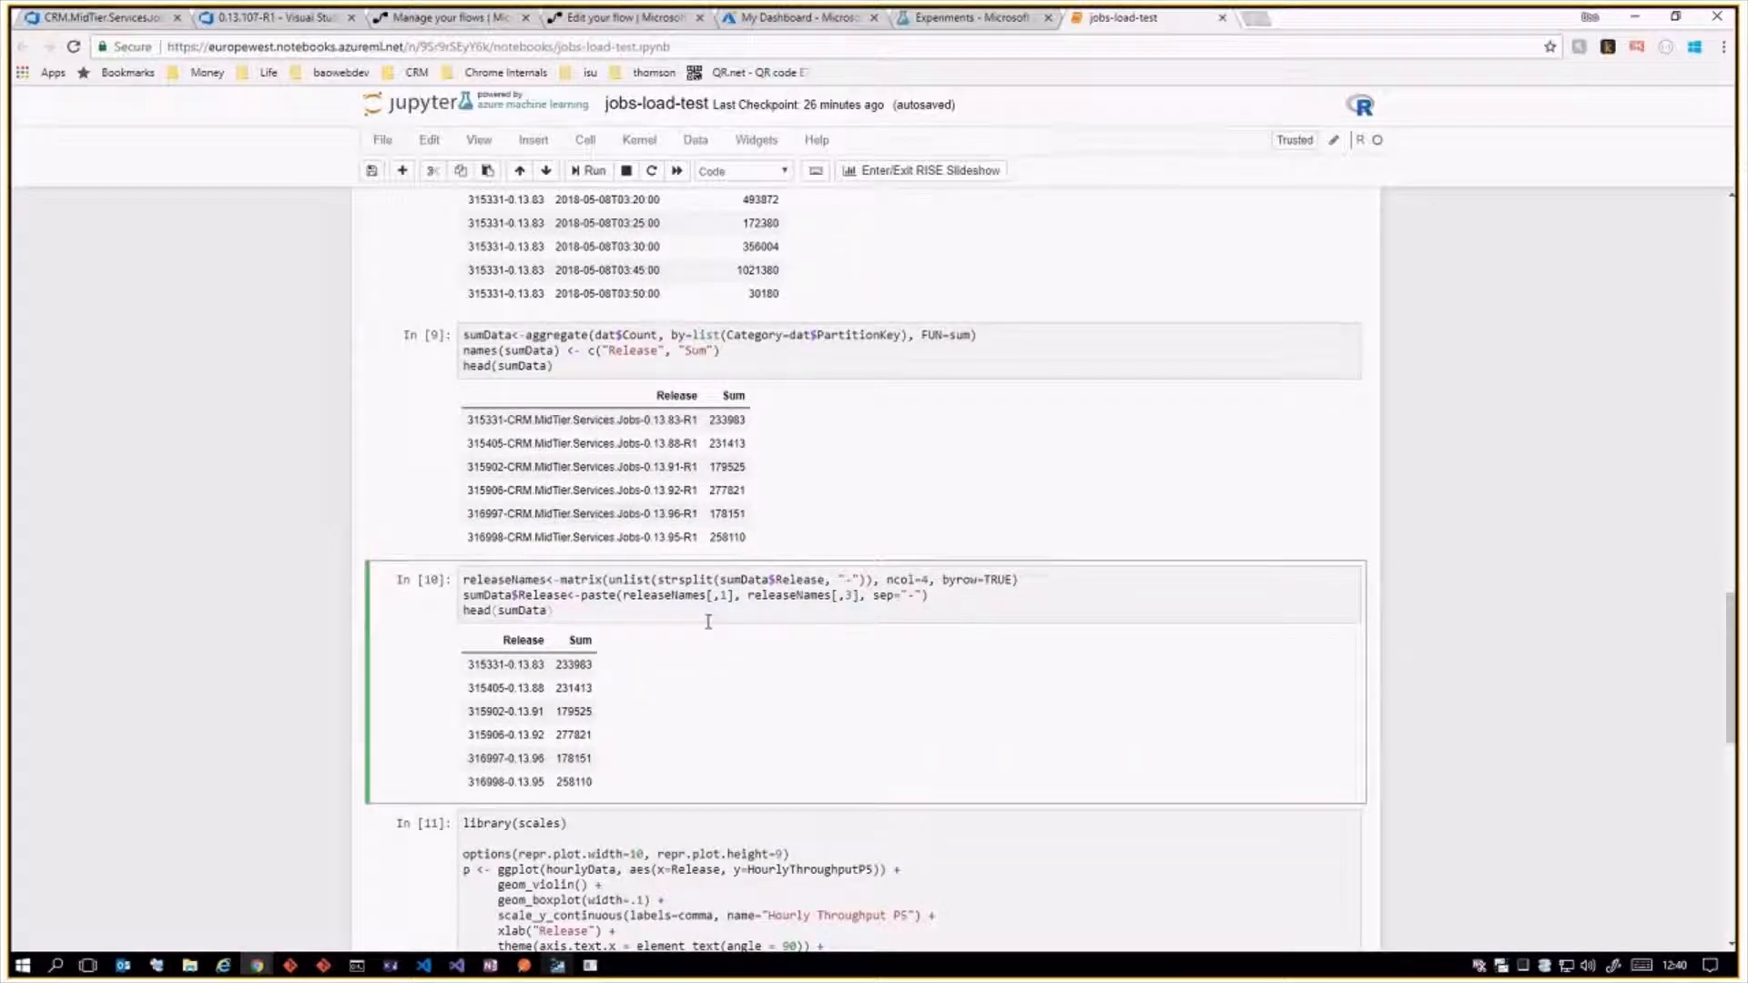
{"action": "scroll", "coordinate": [708, 622], "scroll_direction": "down", "scroll_amount": 4}
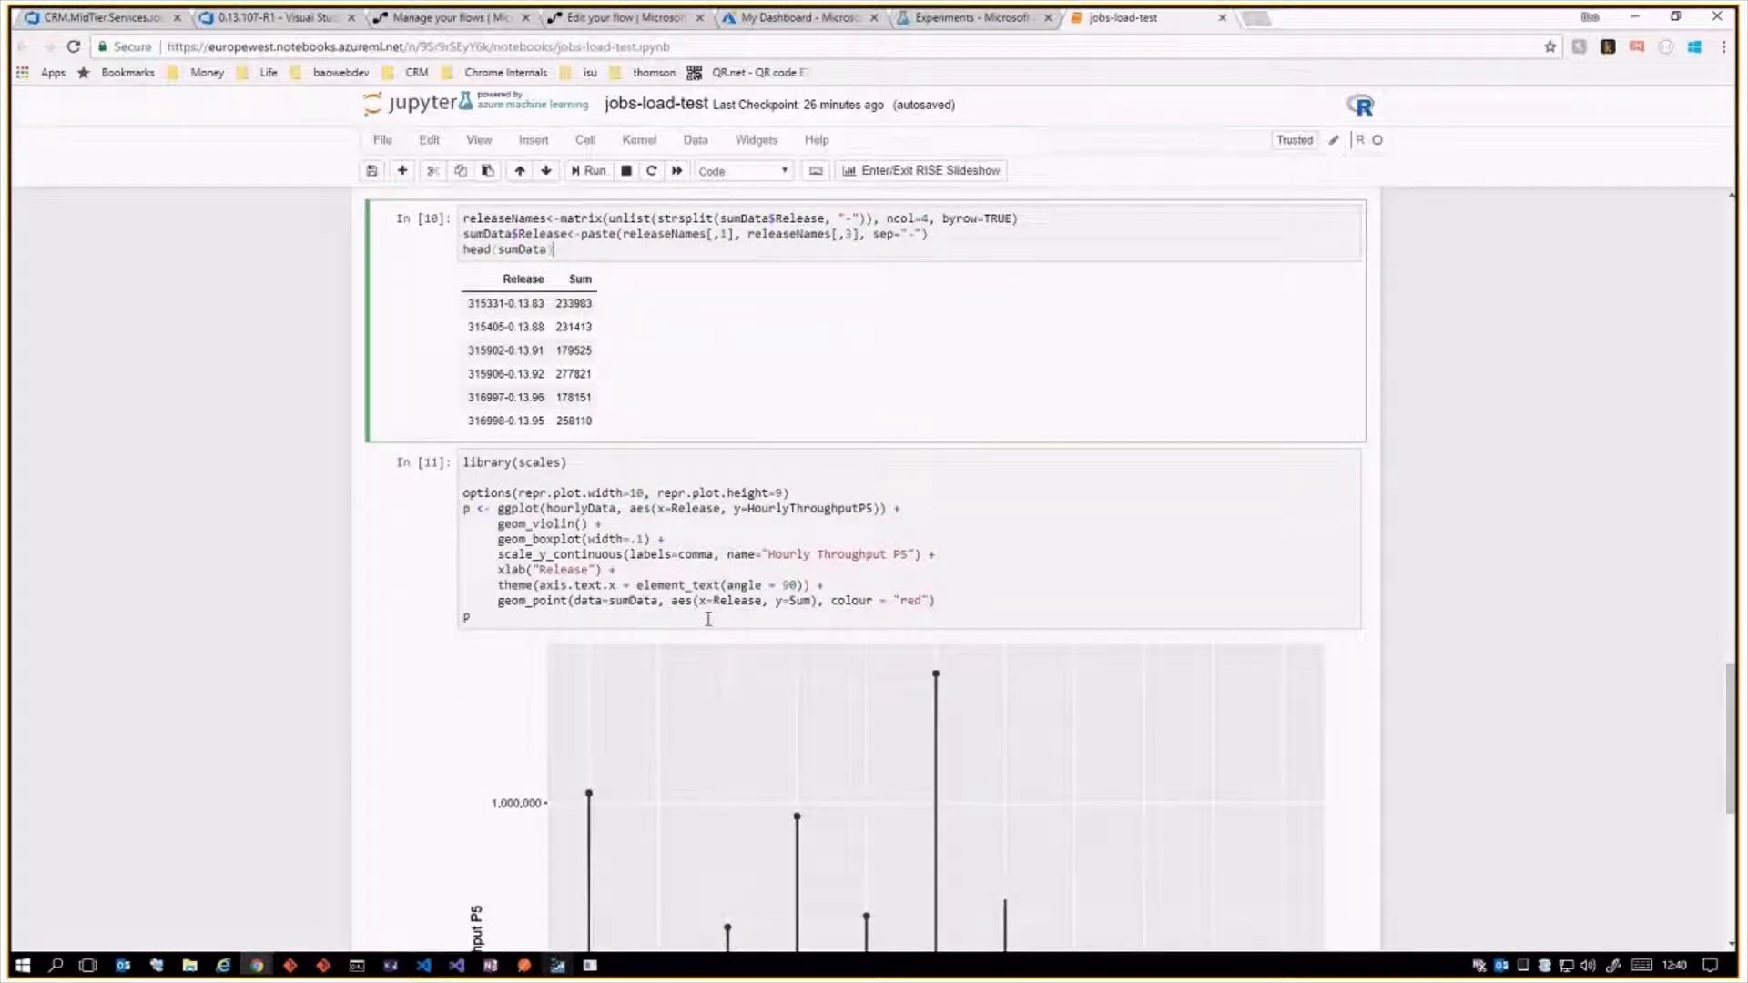
{"action": "scroll", "coordinate": [708, 621], "scroll_direction": "down", "scroll_amount": 4}
{"action": "scroll", "coordinate": [707, 632], "scroll_direction": "up", "scroll_amount": 2}
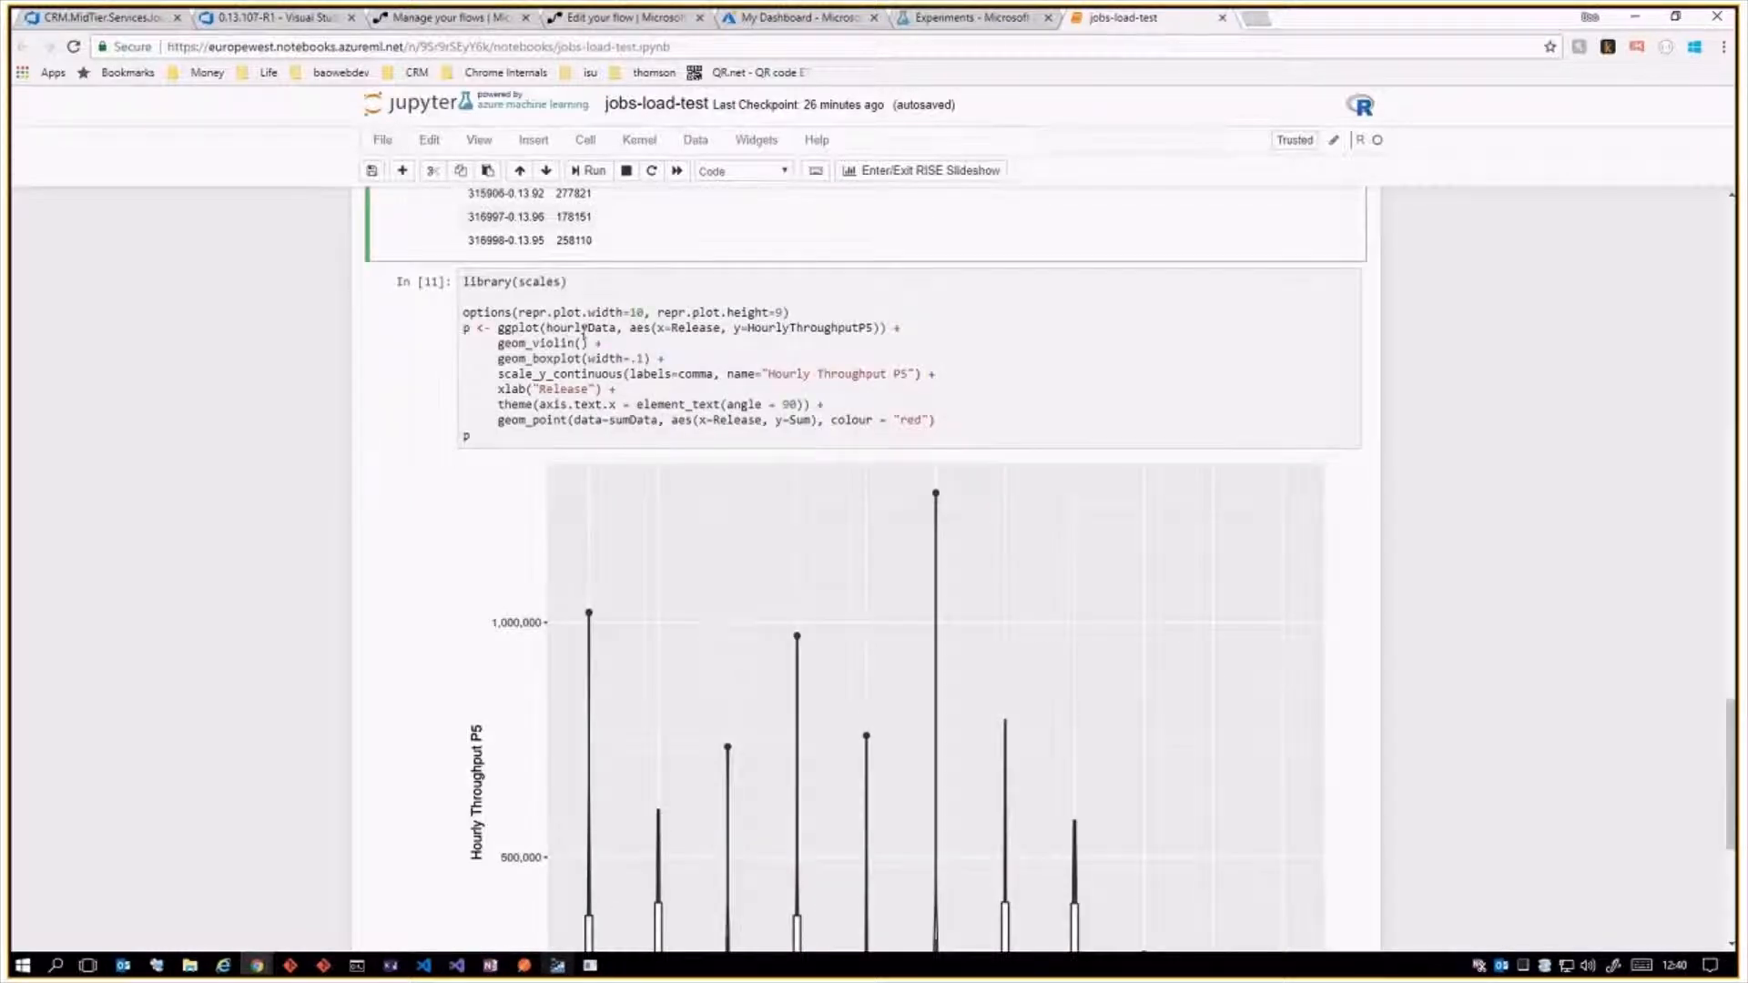
Highlight the library(ggplot2) line and the library(scales) line that load the plotting packages.
{"action": "scroll", "coordinate": [584, 335], "scroll_direction": "up", "scroll_amount": 9}
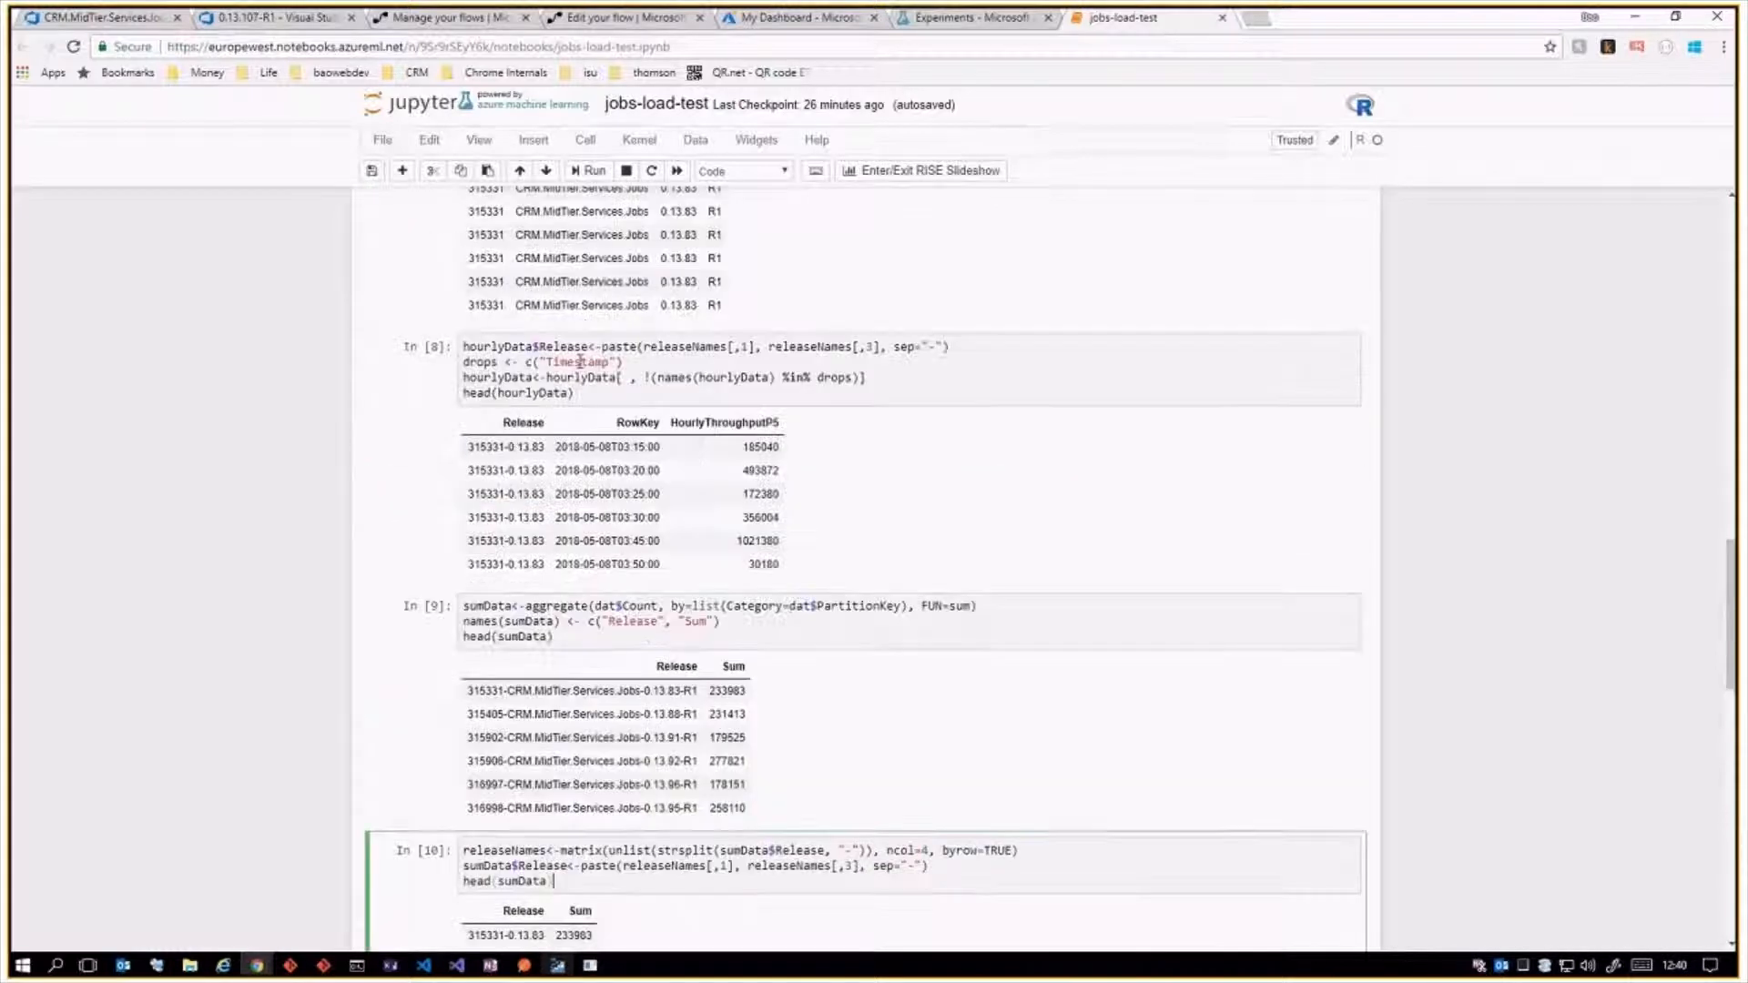
{"action": "scroll", "coordinate": [570, 312], "scroll_direction": "up", "scroll_amount": 2}
{"action": "left_click_drag", "start_coordinate": [576, 285], "coordinate": [458, 288]}
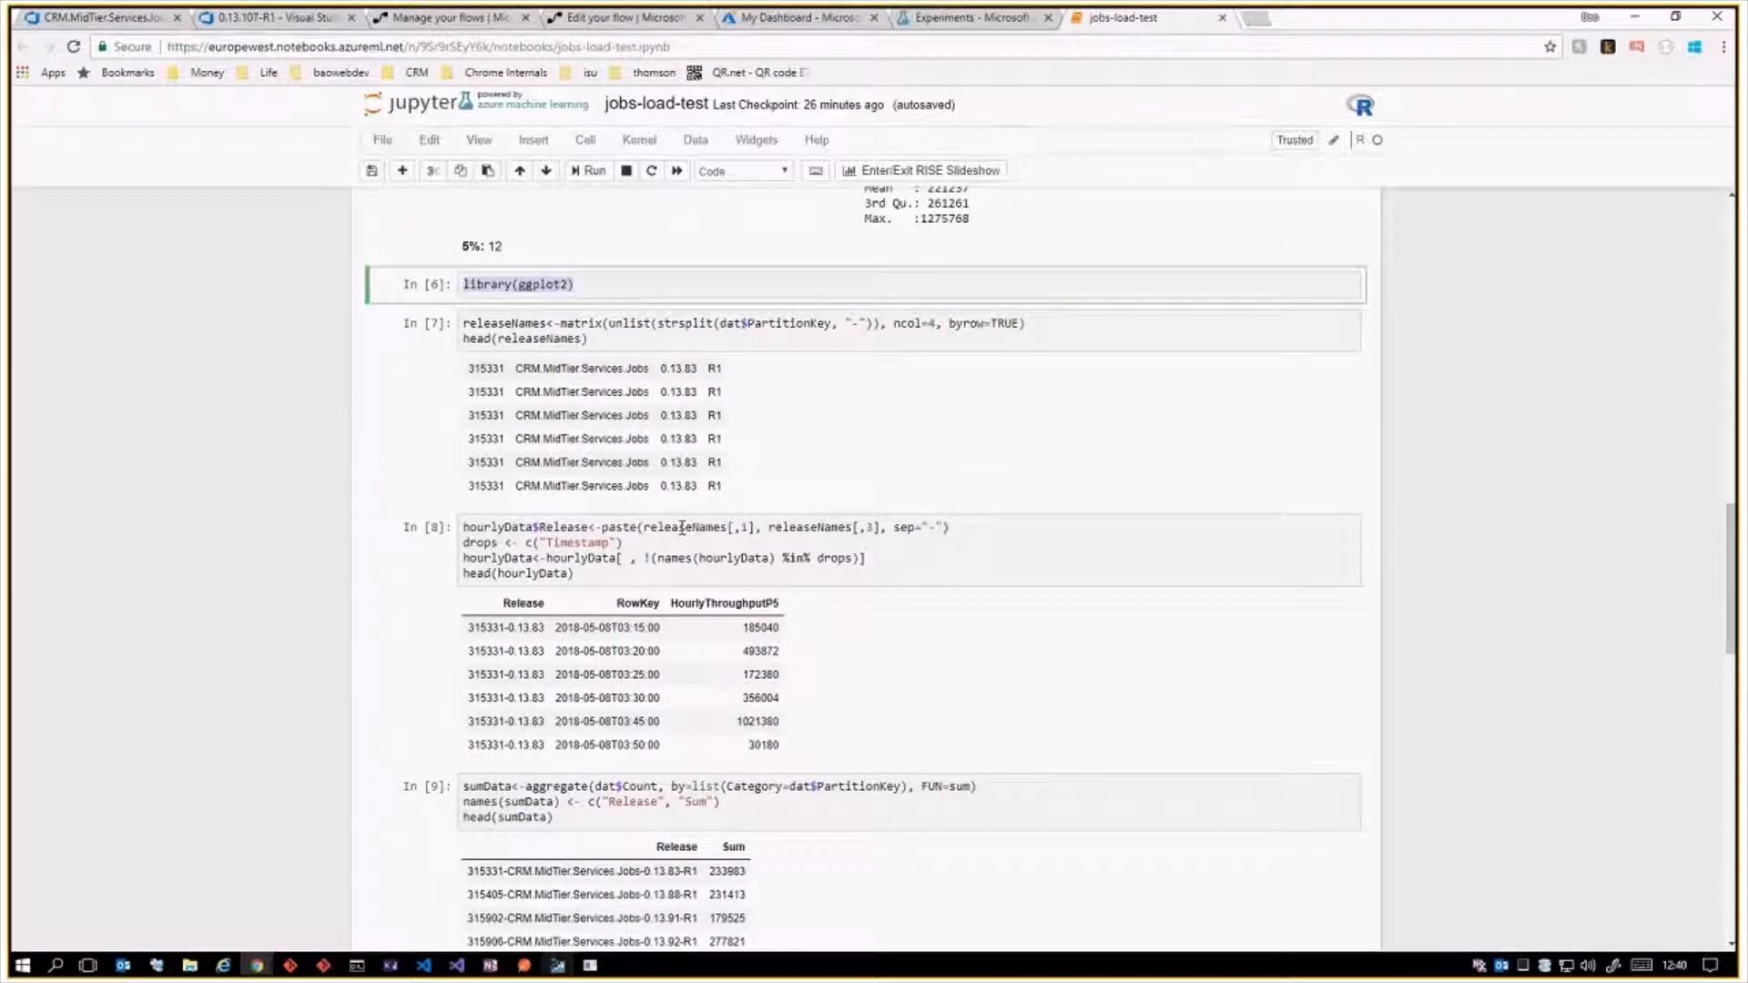
{"action": "scroll", "coordinate": [682, 527], "scroll_direction": "down", "scroll_amount": 4}
{"action": "scroll", "coordinate": [685, 526], "scroll_direction": "down", "scroll_amount": 4}
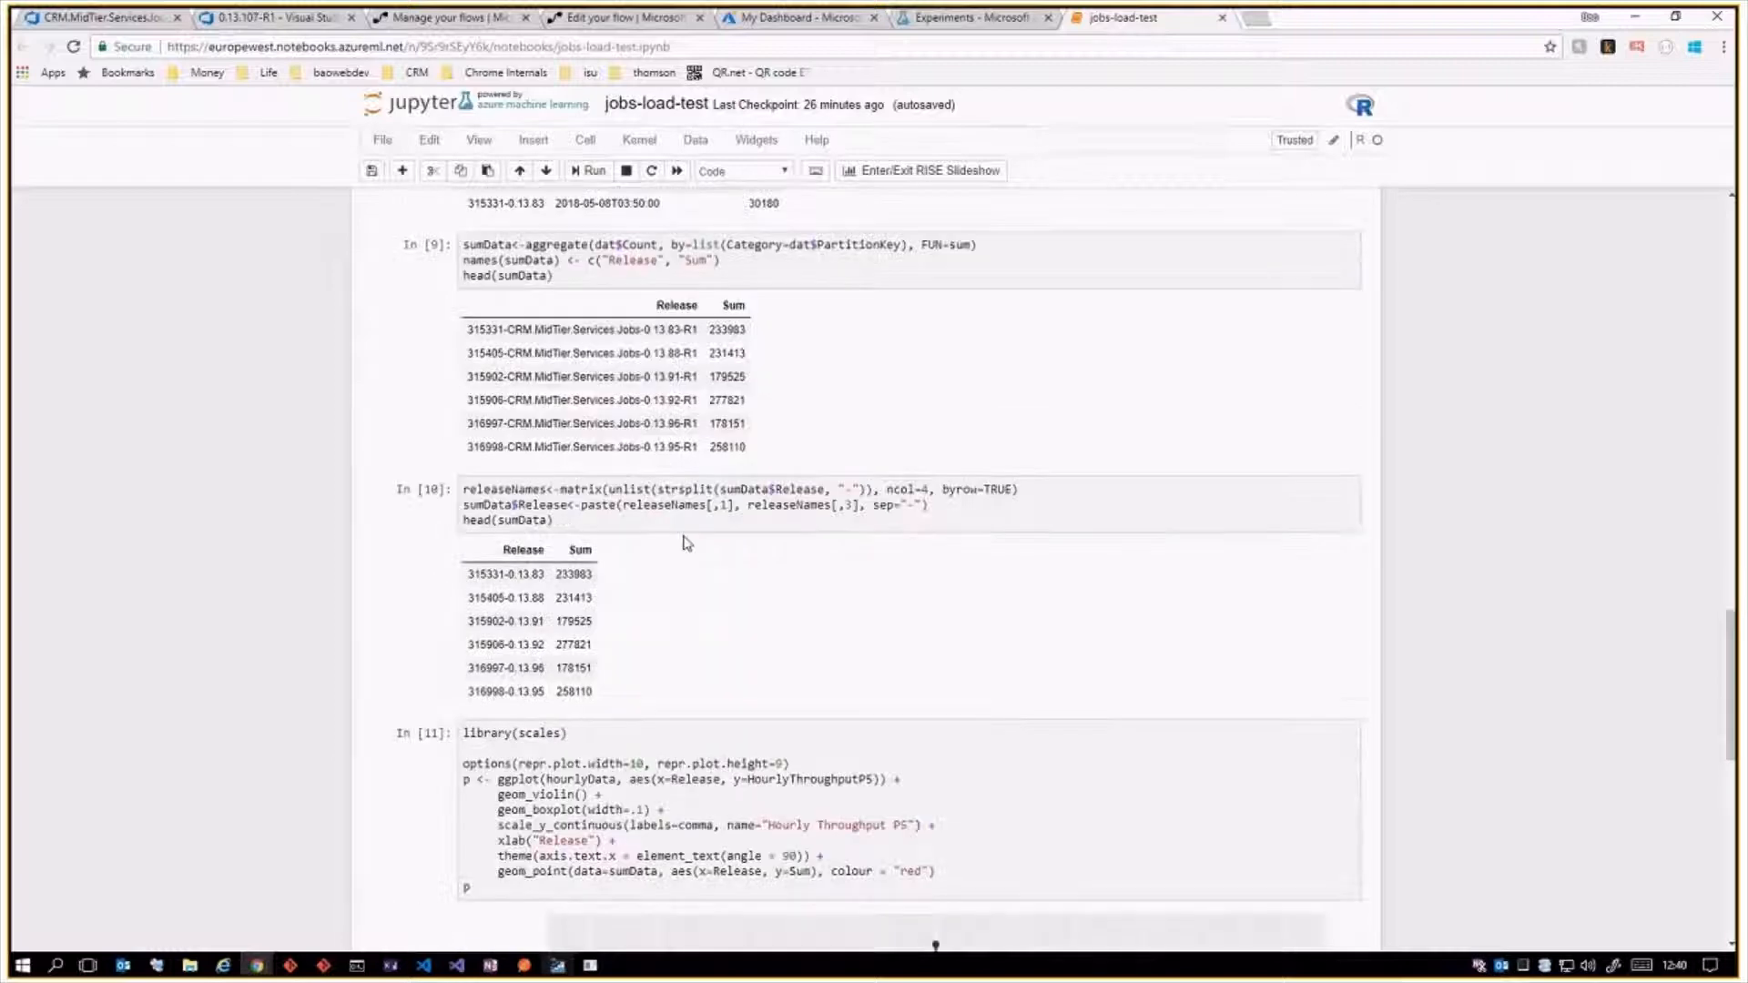
{"action": "left_click_drag", "start_coordinate": [608, 552], "coordinate": [479, 550]}
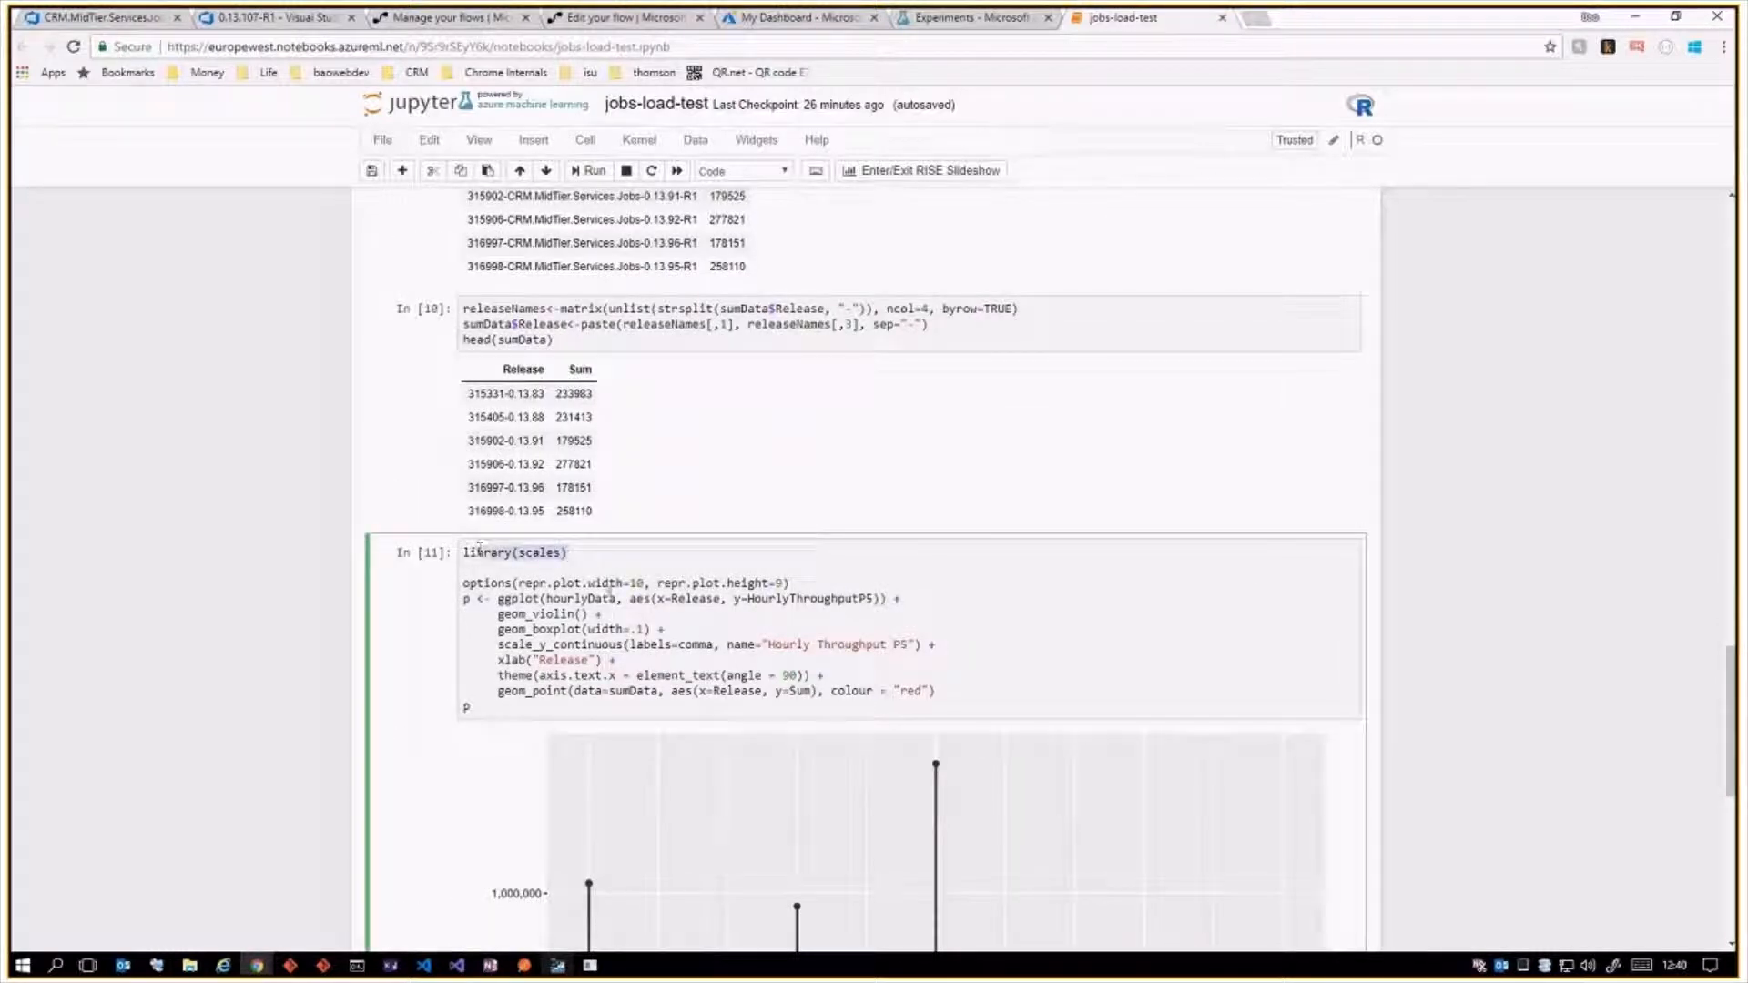
Compare the ggplot code in the last code cell with the Hourly Throughput P5 plot it draws.
{"action": "scroll", "coordinate": [616, 593], "scroll_direction": "down", "scroll_amount": 1}
{"action": "left_click", "coordinate": [652, 573]}
{"action": "scroll", "coordinate": [653, 572], "scroll_direction": "down", "scroll_amount": 1}
{"action": "scroll", "coordinate": [653, 572], "scroll_direction": "down", "scroll_amount": 3}
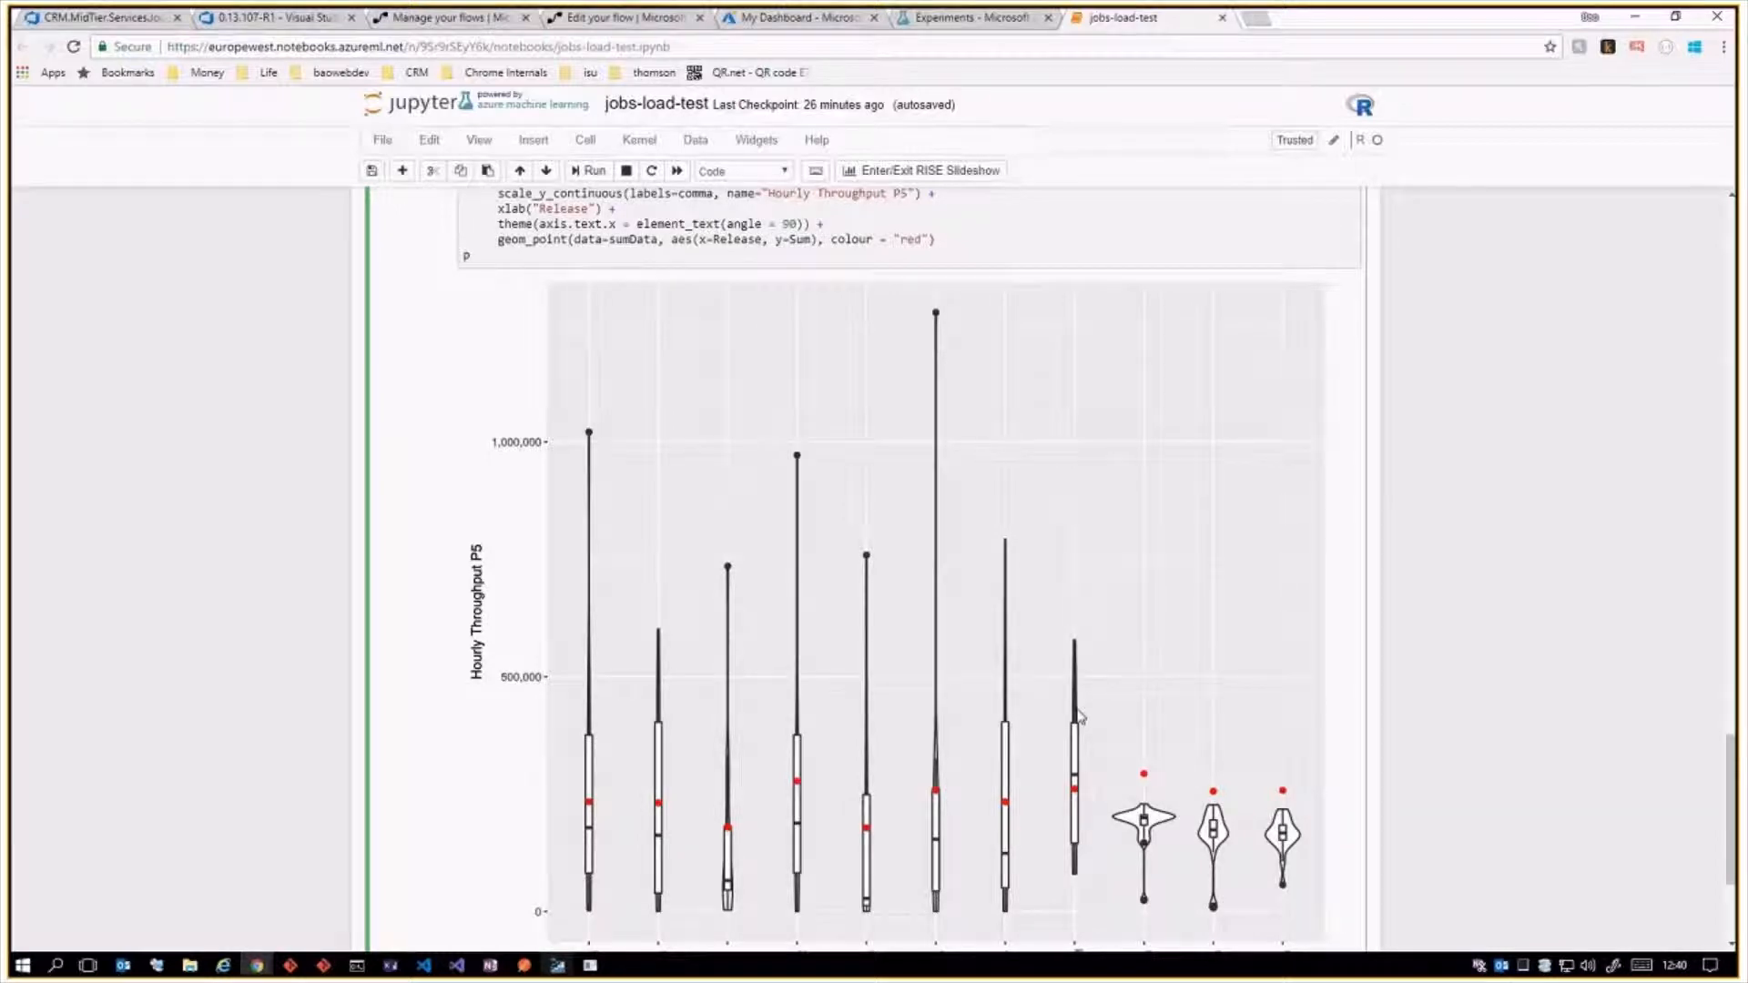
{"action": "scroll", "coordinate": [1080, 716], "scroll_direction": "up", "scroll_amount": 2}
{"action": "left_click", "coordinate": [643, 340]}
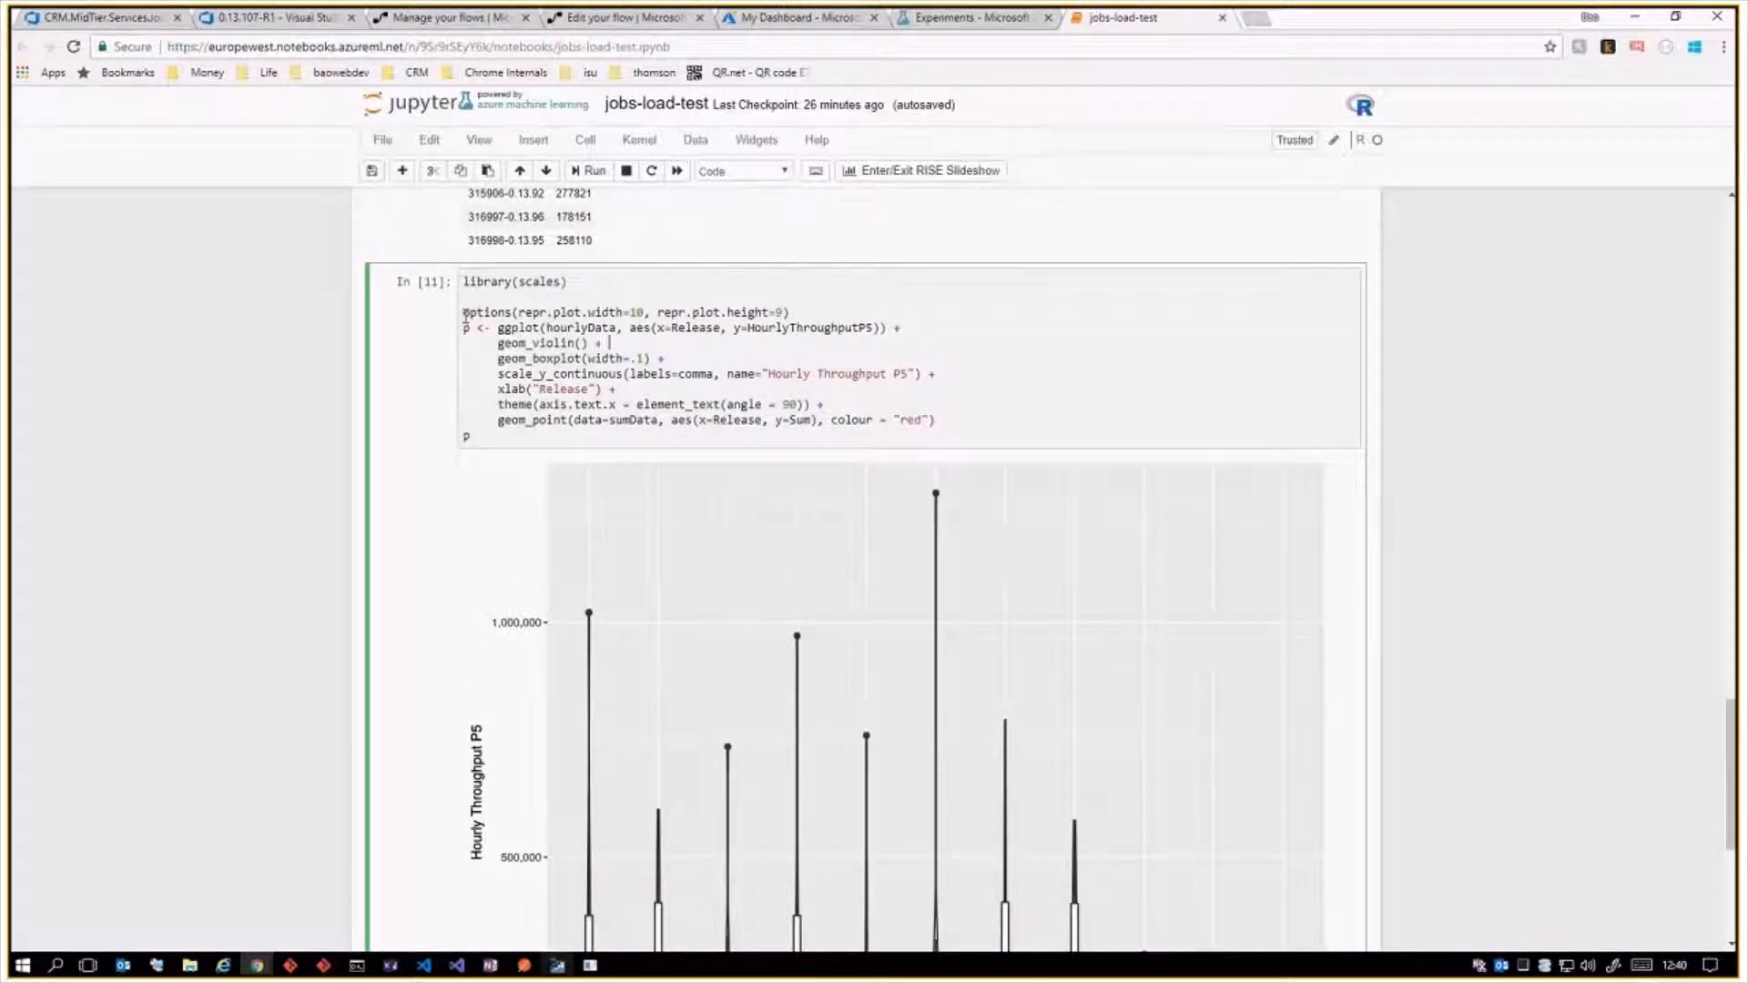
{"action": "scroll", "coordinate": [701, 455], "scroll_direction": "down", "scroll_amount": 3}
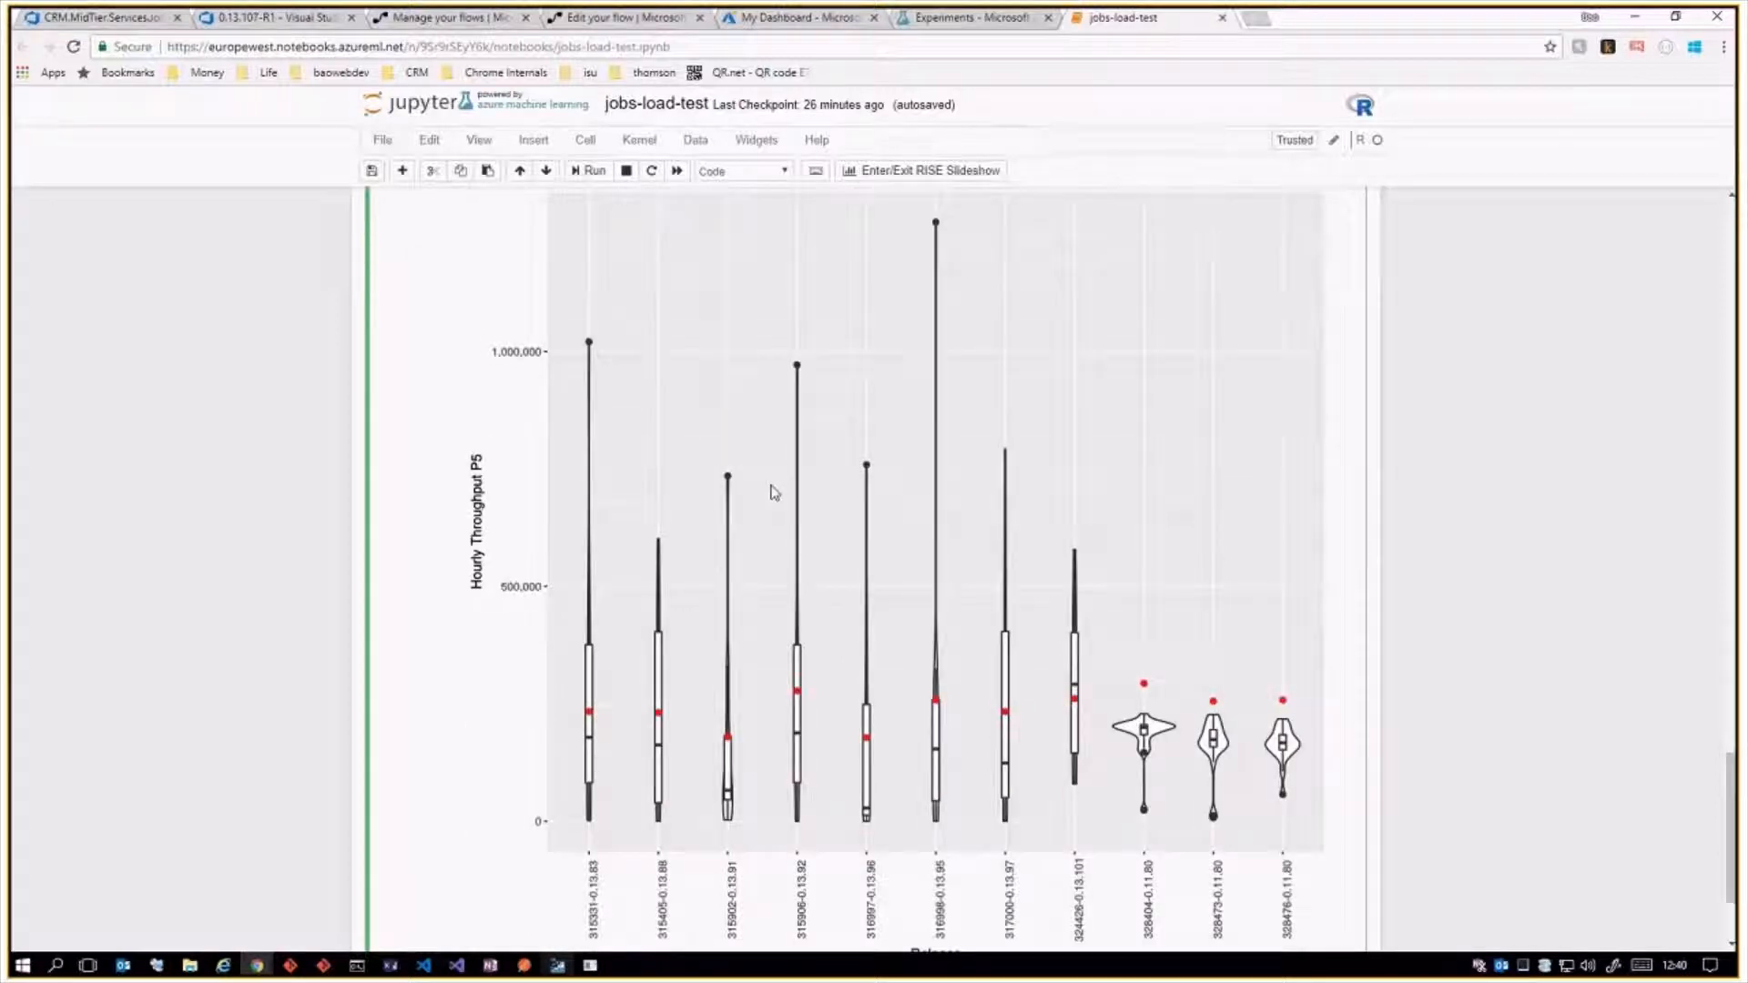
Set the plot width to 20 and the plot height to 16, and rerun the ggplot cell.
{"action": "scroll", "coordinate": [910, 537], "scroll_direction": "up", "scroll_amount": 2}
{"action": "scroll", "coordinate": [911, 501], "scroll_direction": "up", "scroll_amount": 2}
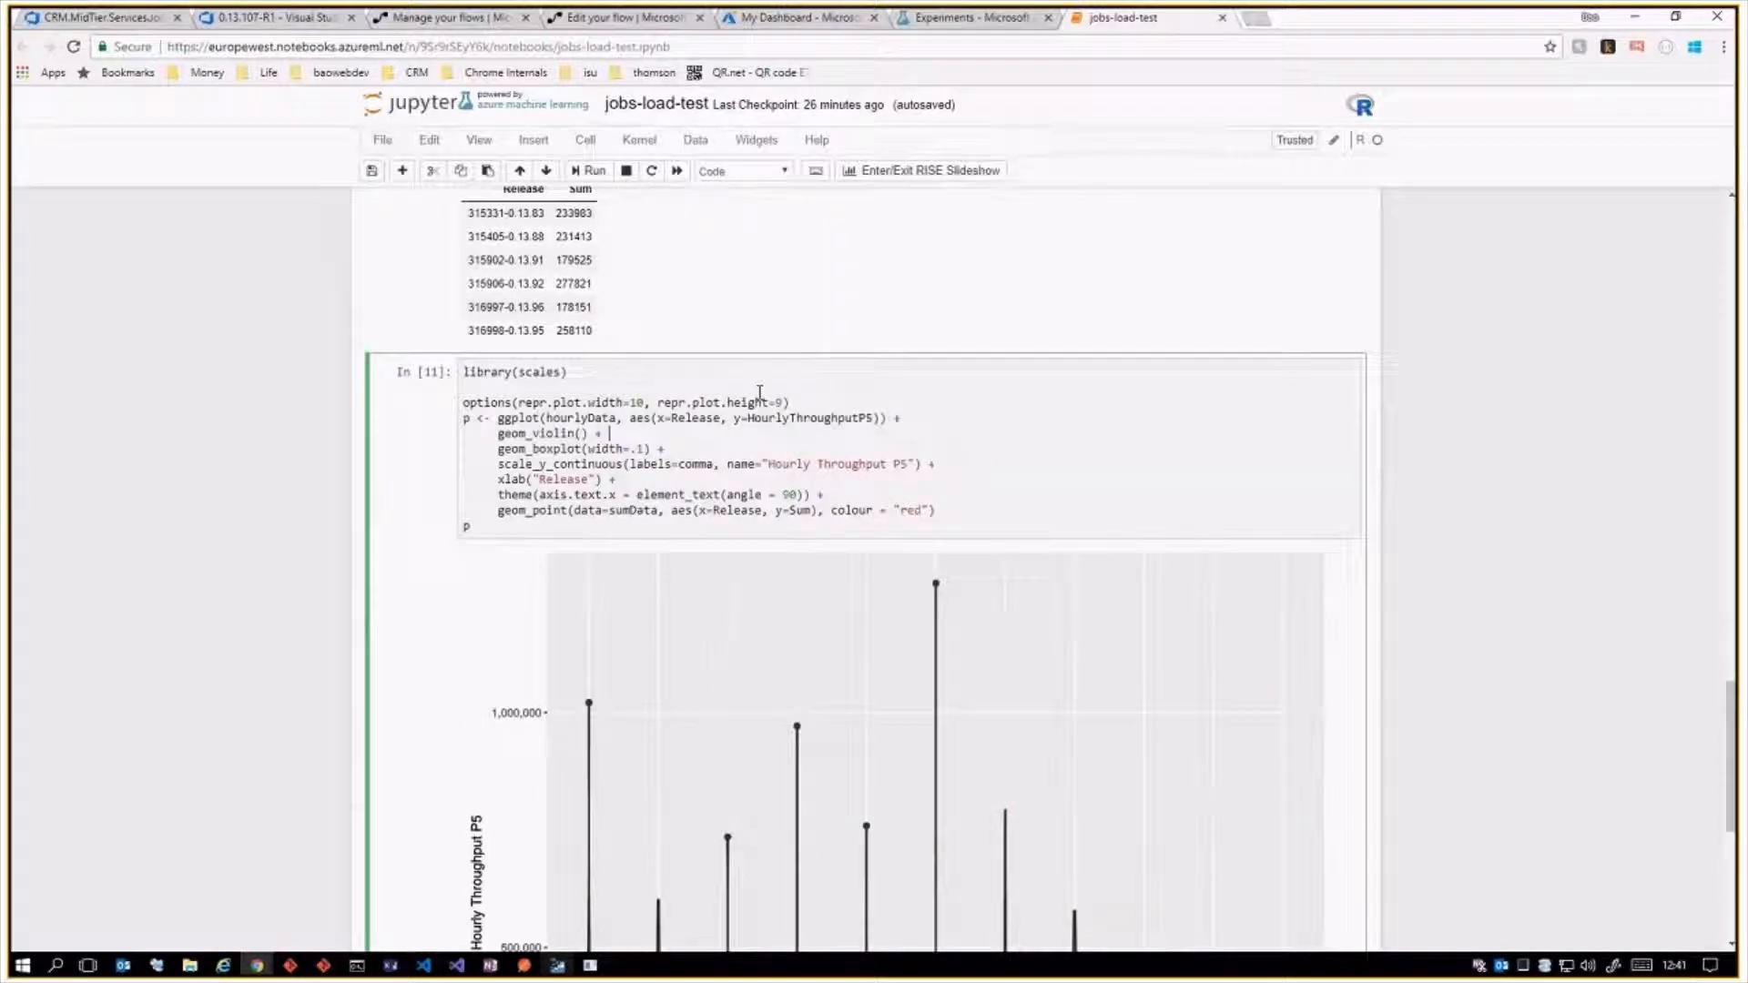
{"action": "left_click", "coordinate": [657, 400]}
{"action": "key", "text": "Left"}
{"action": "key", "text": "BackSpace"}
{"action": "key", "text": "BackSpace"}
{"action": "type", "text": "20"}
{"action": "key", "text": "Left"}
{"action": "key", "text": "BackSpace"}
{"action": "type", "text": "16"}
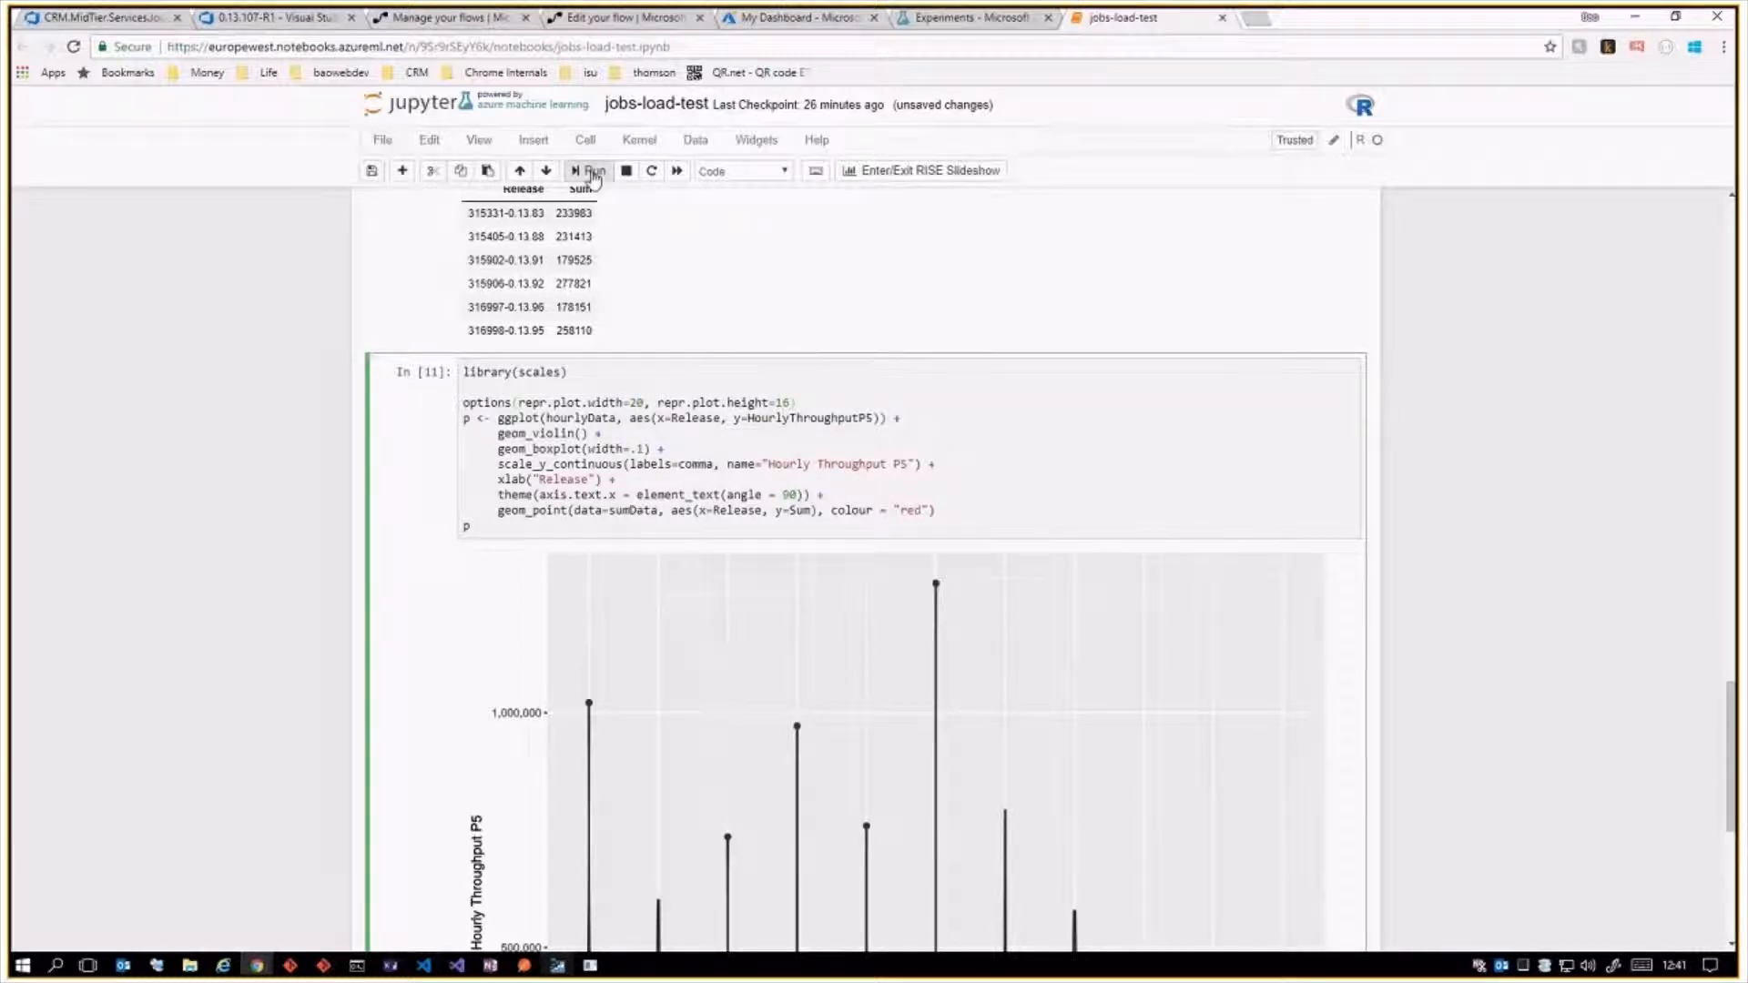
{"action": "left_click", "coordinate": [587, 170]}
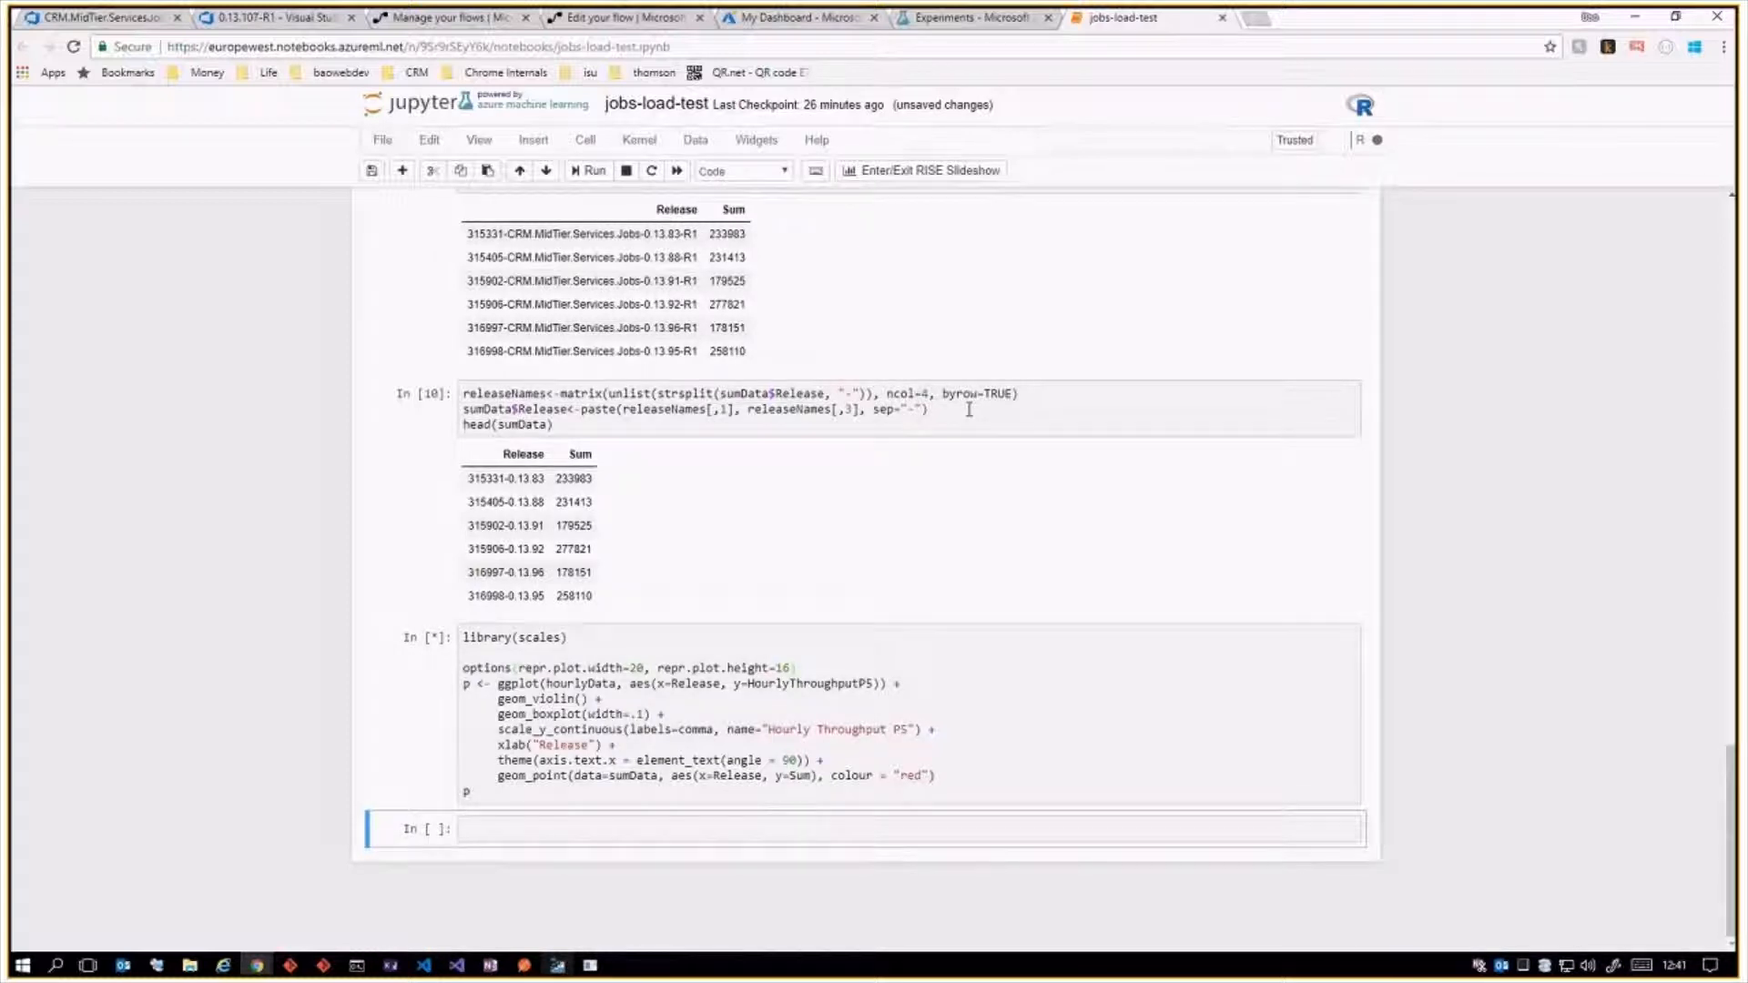
{"action": "scroll", "coordinate": [690, 659], "scroll_direction": "down", "scroll_amount": 3}
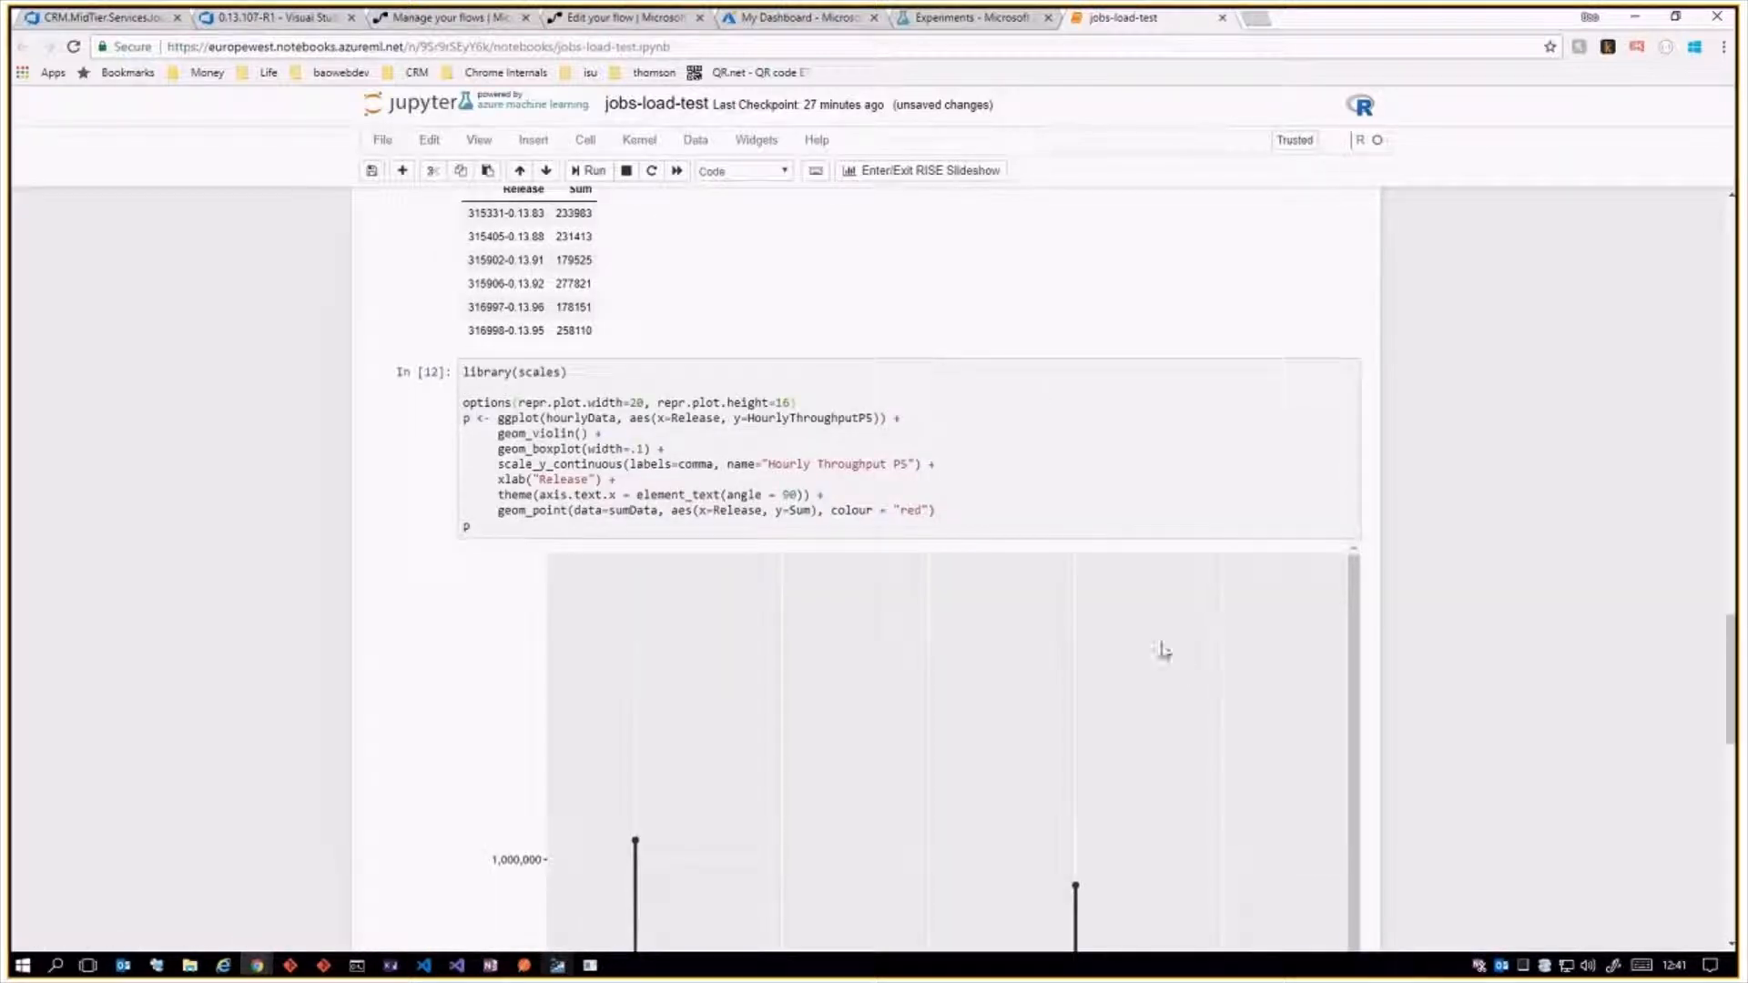
Highlight the ggplot call, its hourlyData source, and the Release and HourlyThroughputP5 axis mappings.
{"action": "left_click_drag", "start_coordinate": [497, 418], "coordinate": [926, 424]}
{"action": "left_click", "coordinate": [926, 424]}
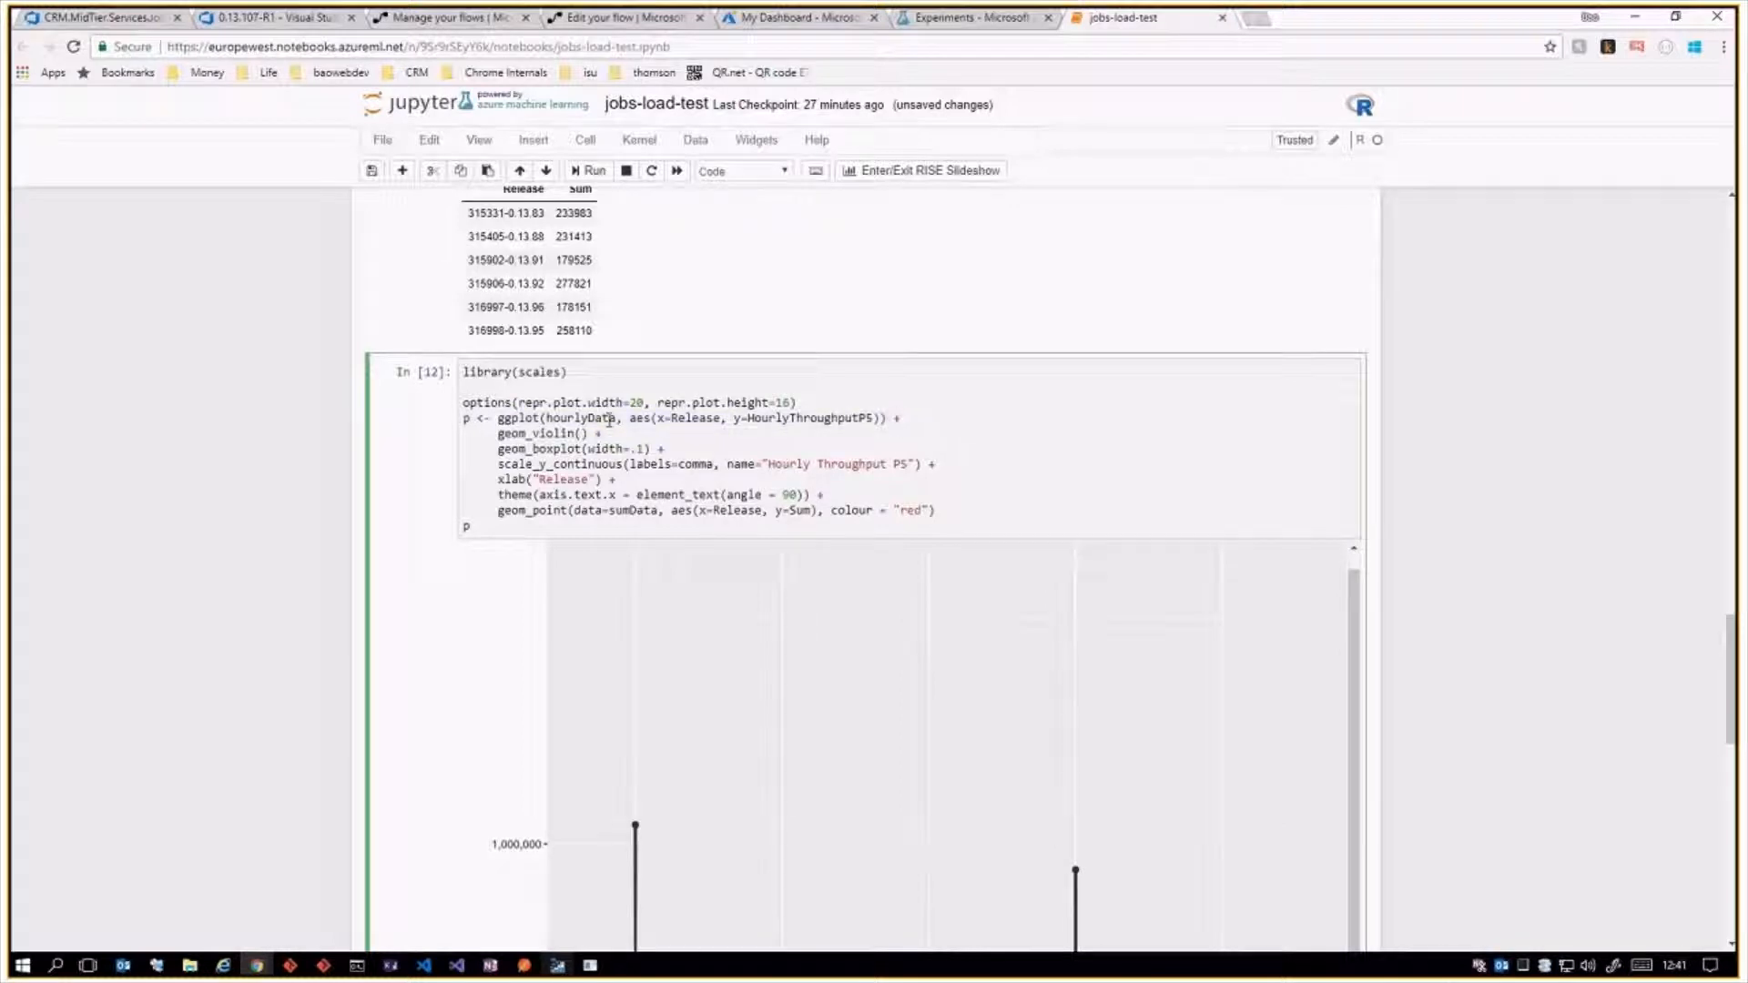
{"action": "double_click", "coordinate": [609, 420]}
{"action": "left_click", "coordinate": [622, 419]}
{"action": "double_click", "coordinate": [694, 419]}
{"action": "double_click", "coordinate": [817, 419]}
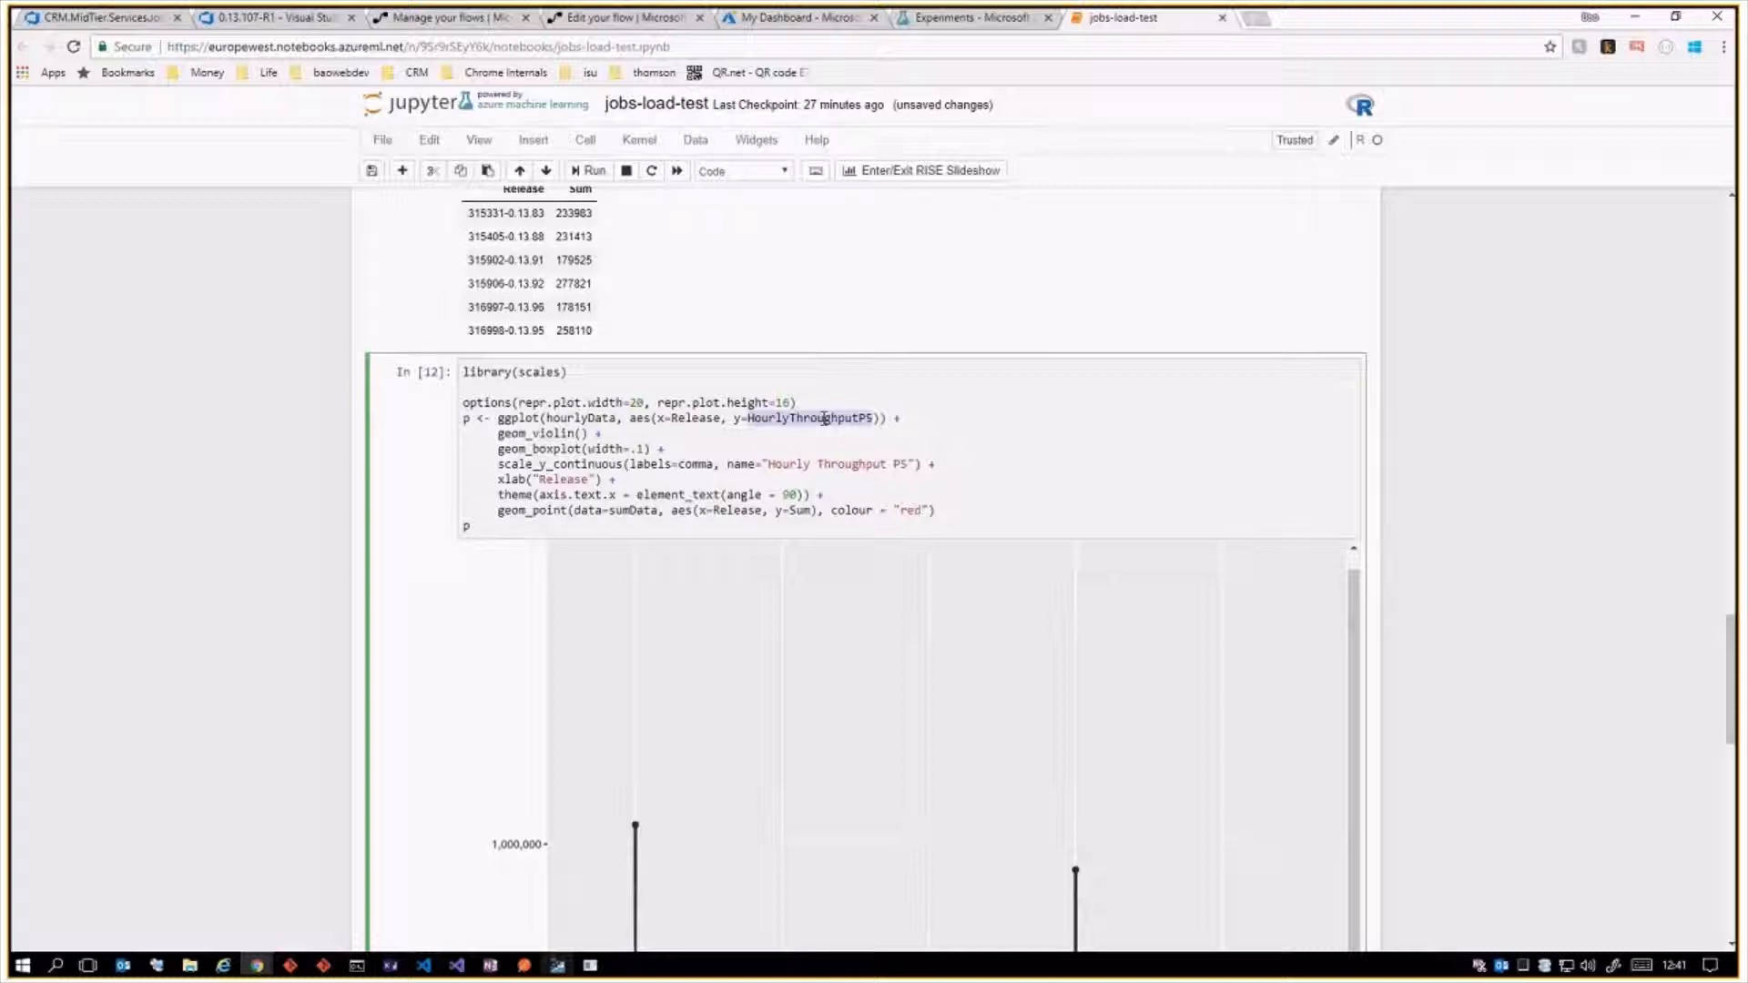
Highlight the geom_violin and geom_boxplot layers and the Throughput axis name, ending at the theme line.
{"action": "left_click_drag", "start_coordinate": [498, 434], "coordinate": [641, 435]}
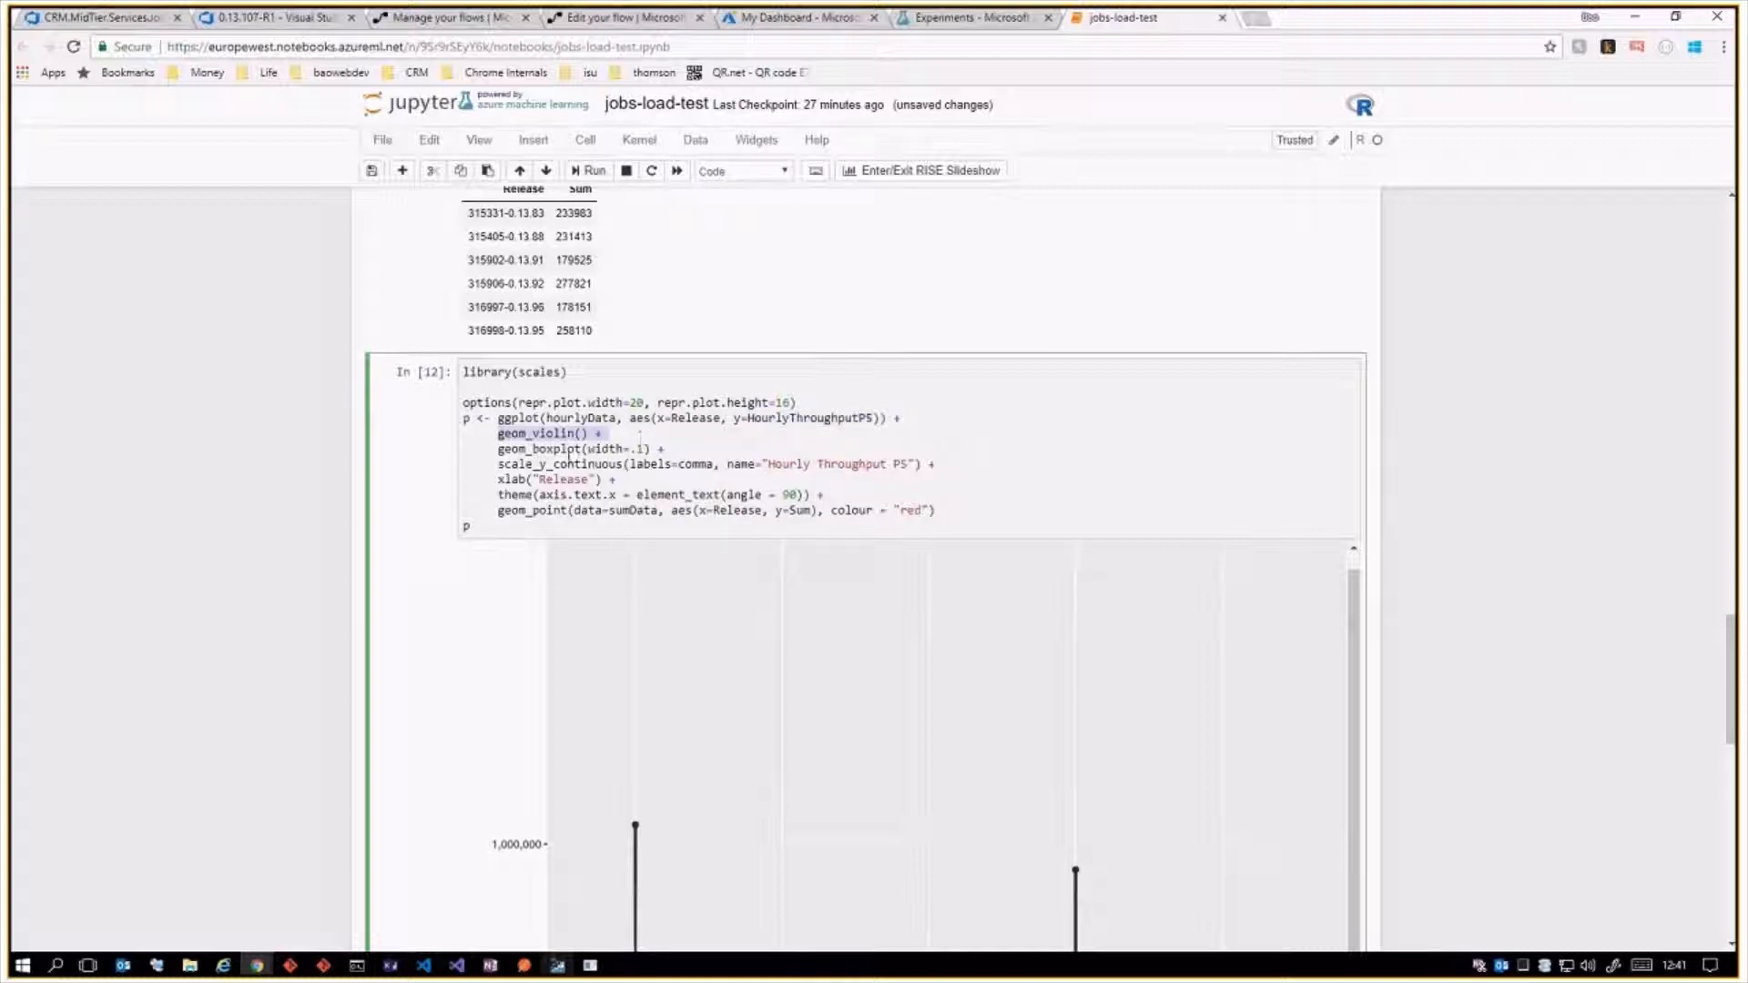
{"action": "left_click", "coordinate": [569, 453]}
{"action": "left_click_drag", "start_coordinate": [498, 448], "coordinate": [665, 450]}
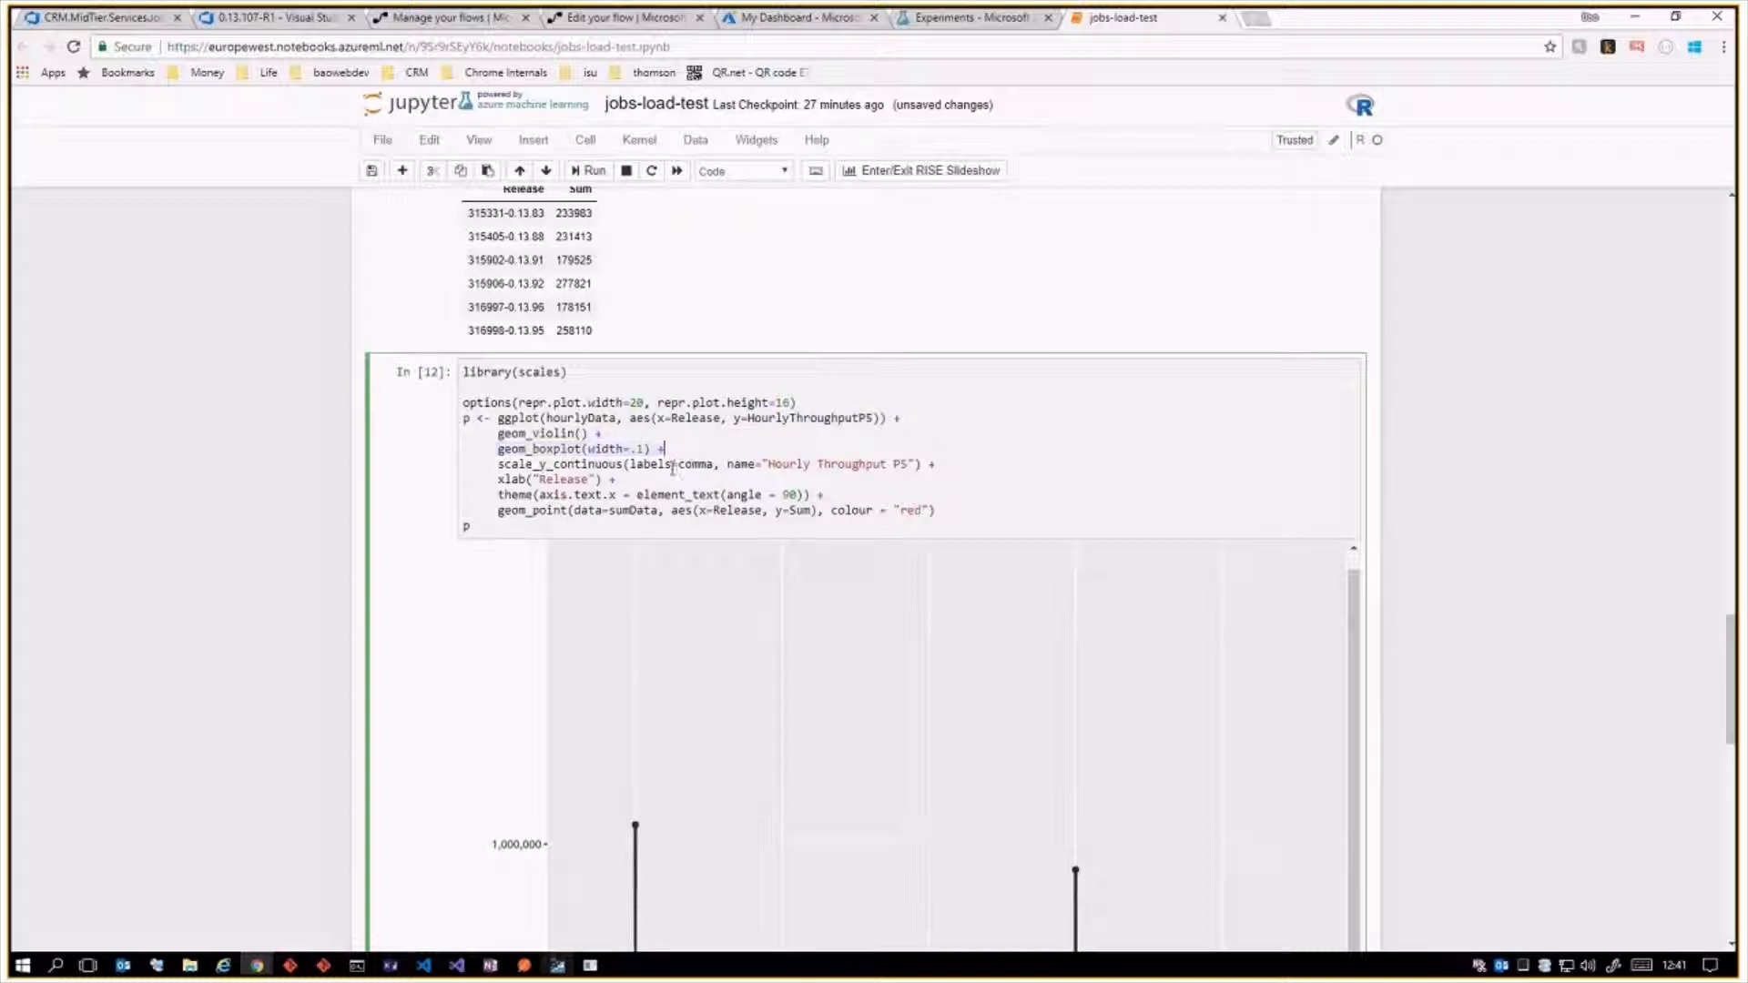
{"action": "double_click", "coordinate": [817, 464]}
{"action": "left_click", "coordinate": [538, 494]}
View the enlarged plot from its first release through to the last release, 328476-0.11.80.
{"action": "scroll", "coordinate": [1484, 592], "scroll_direction": "down", "scroll_amount": 3}
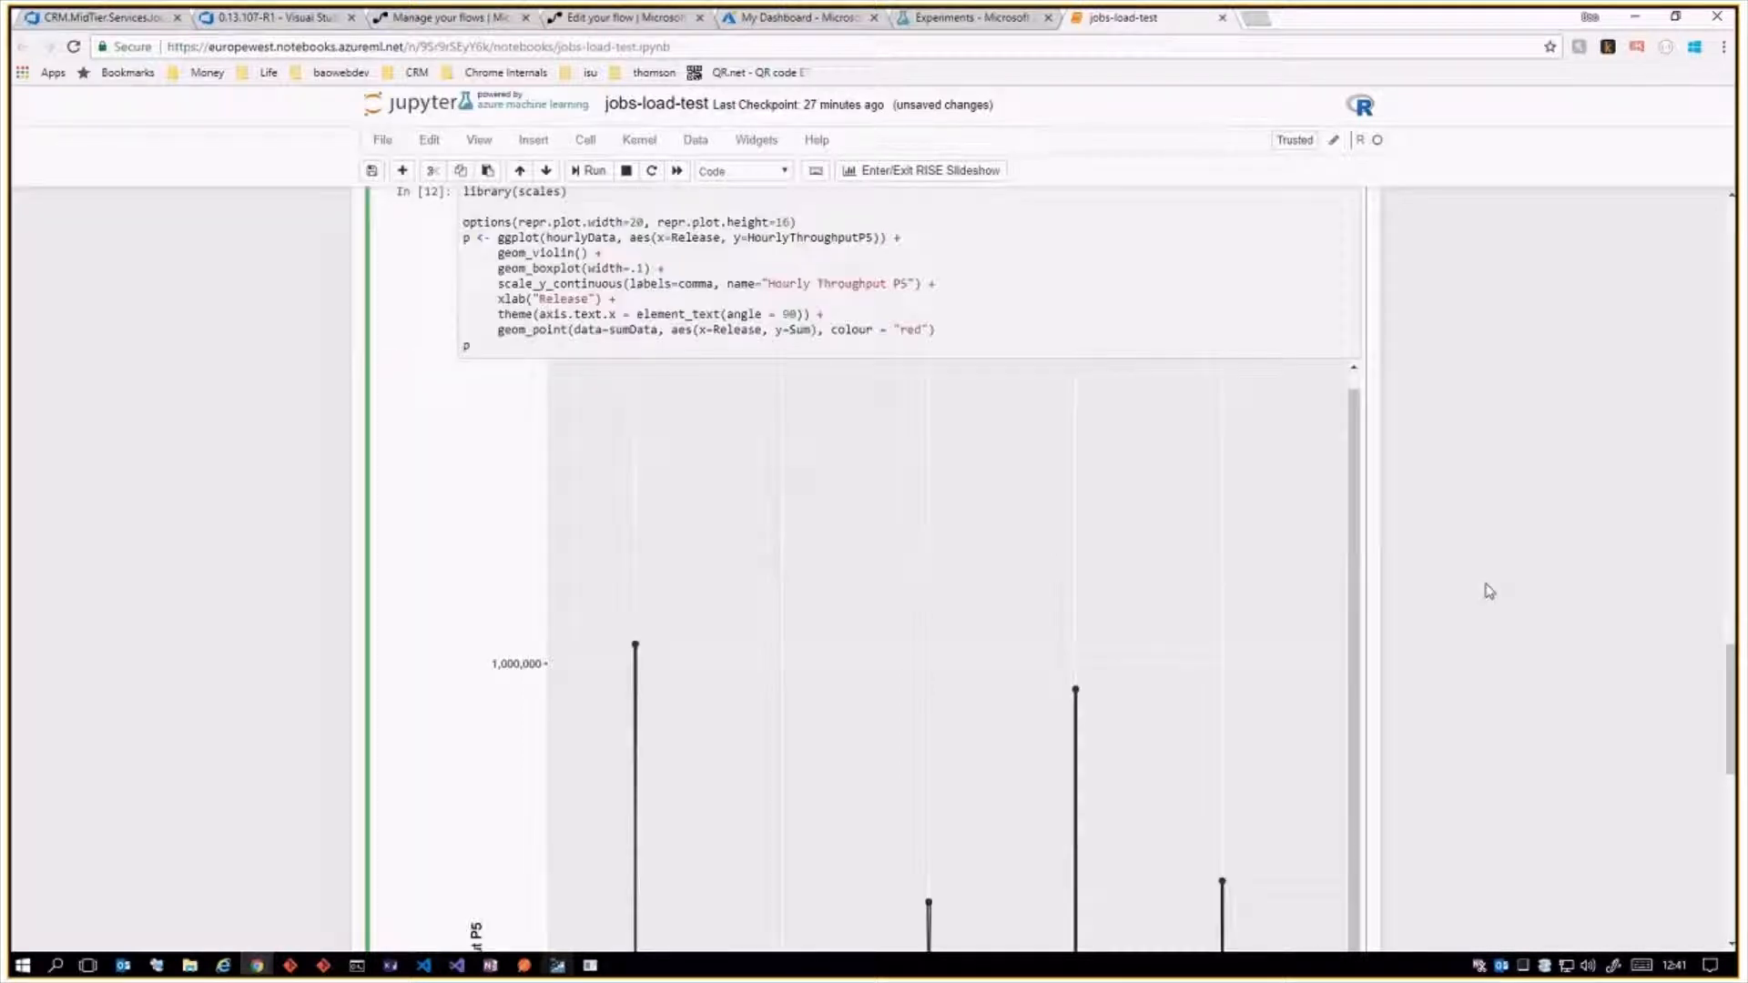
{"action": "scroll", "coordinate": [1504, 608], "scroll_direction": "down", "scroll_amount": 9}
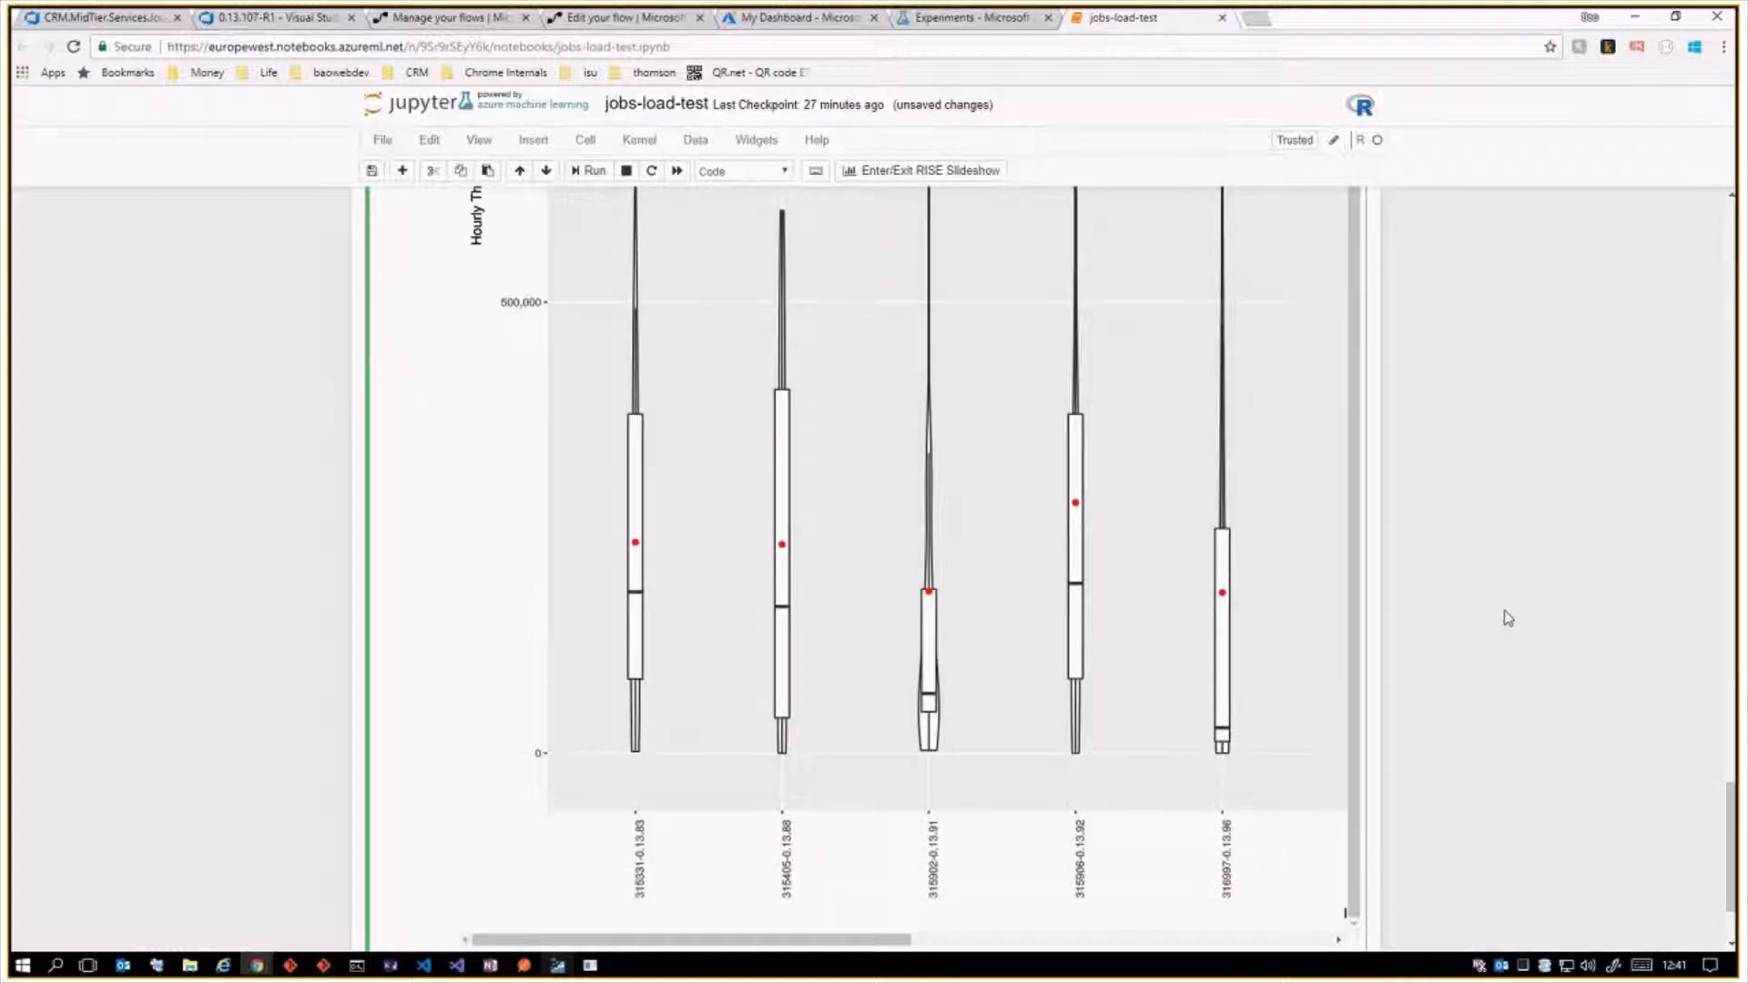
{"action": "scroll", "coordinate": [1400, 734], "scroll_direction": "down", "scroll_amount": 1}
{"action": "left_click_drag", "start_coordinate": [1002, 811], "coordinate": [1322, 817]}
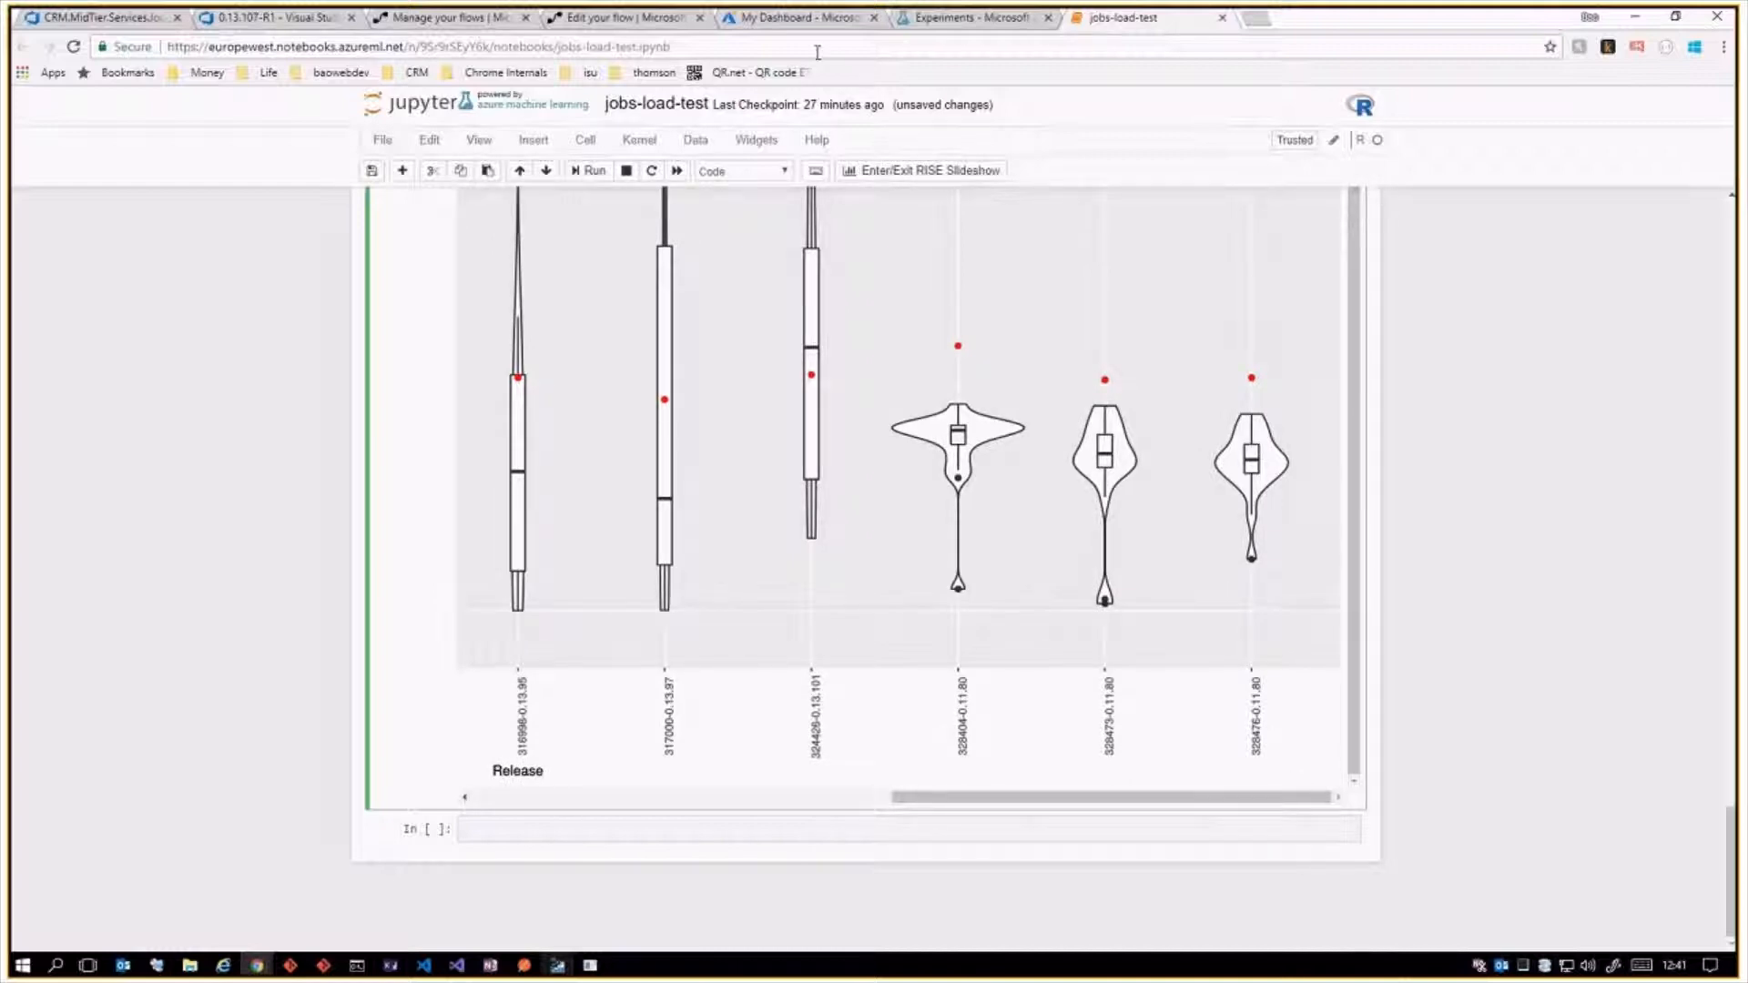
Switch to Azure Machine Learning Studio, visualize the Execute R Script module's R Device output, and view its throughput graphic.
{"action": "left_click", "coordinate": [946, 20]}
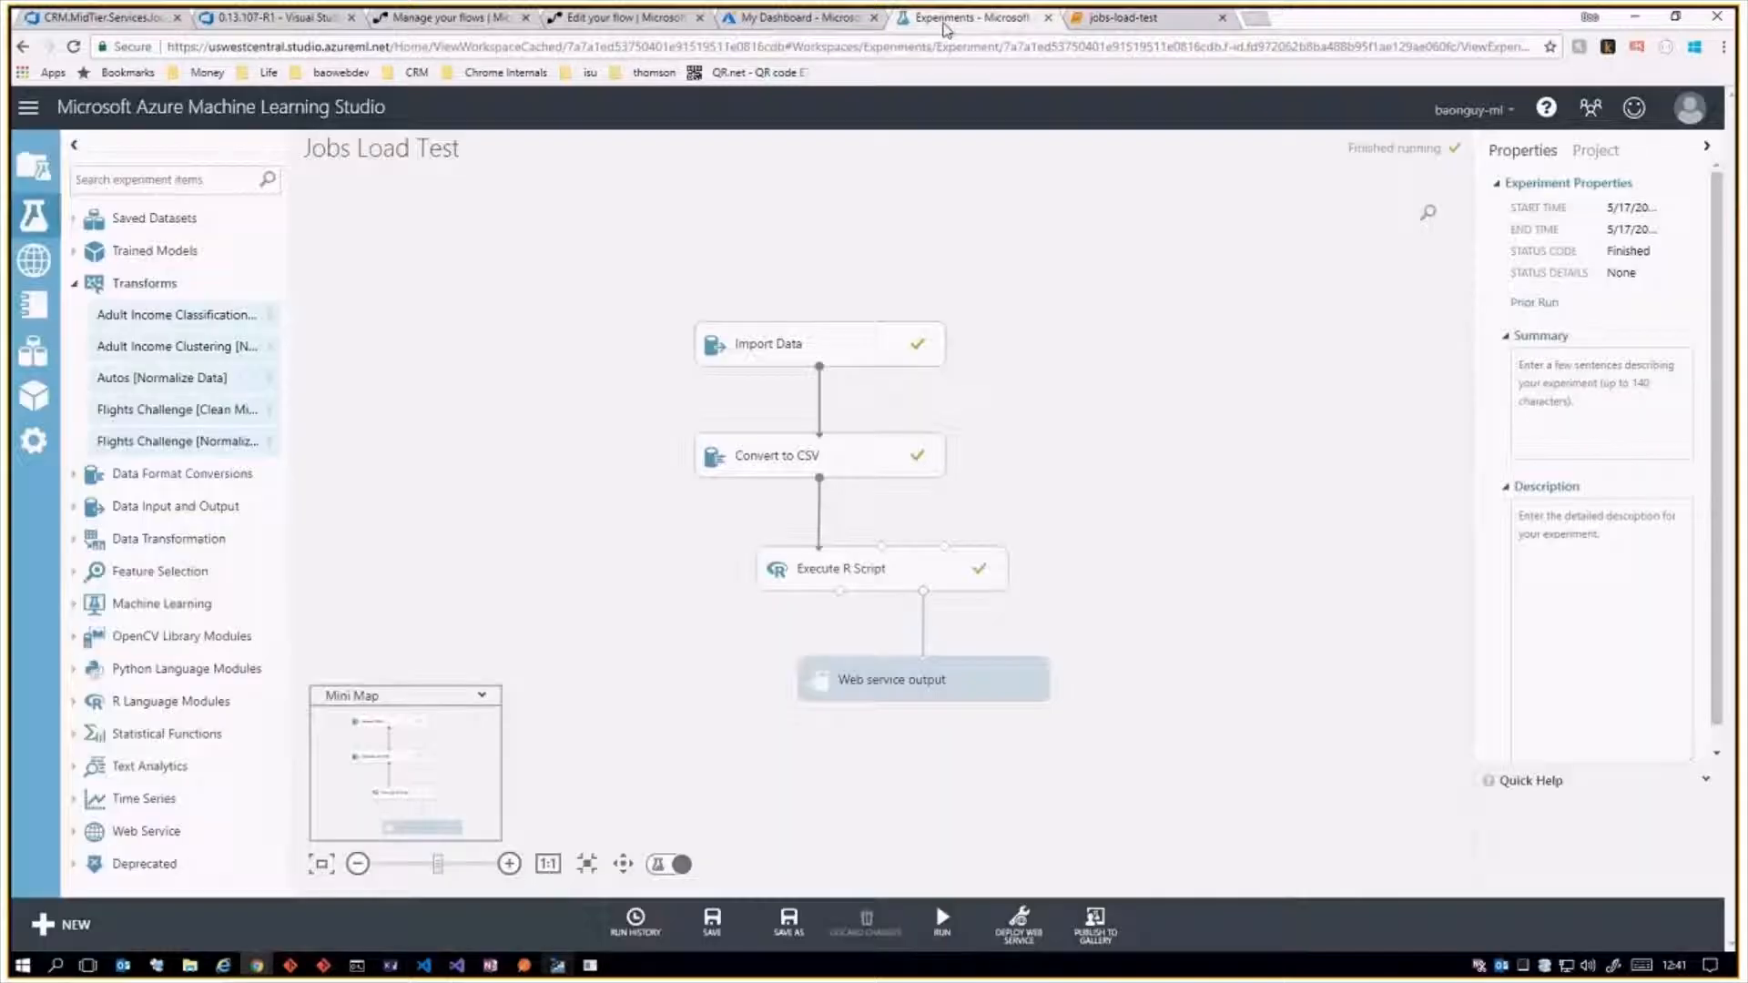
{"action": "right_click", "coordinate": [923, 594]}
{"action": "left_click", "coordinate": [1000, 699]}
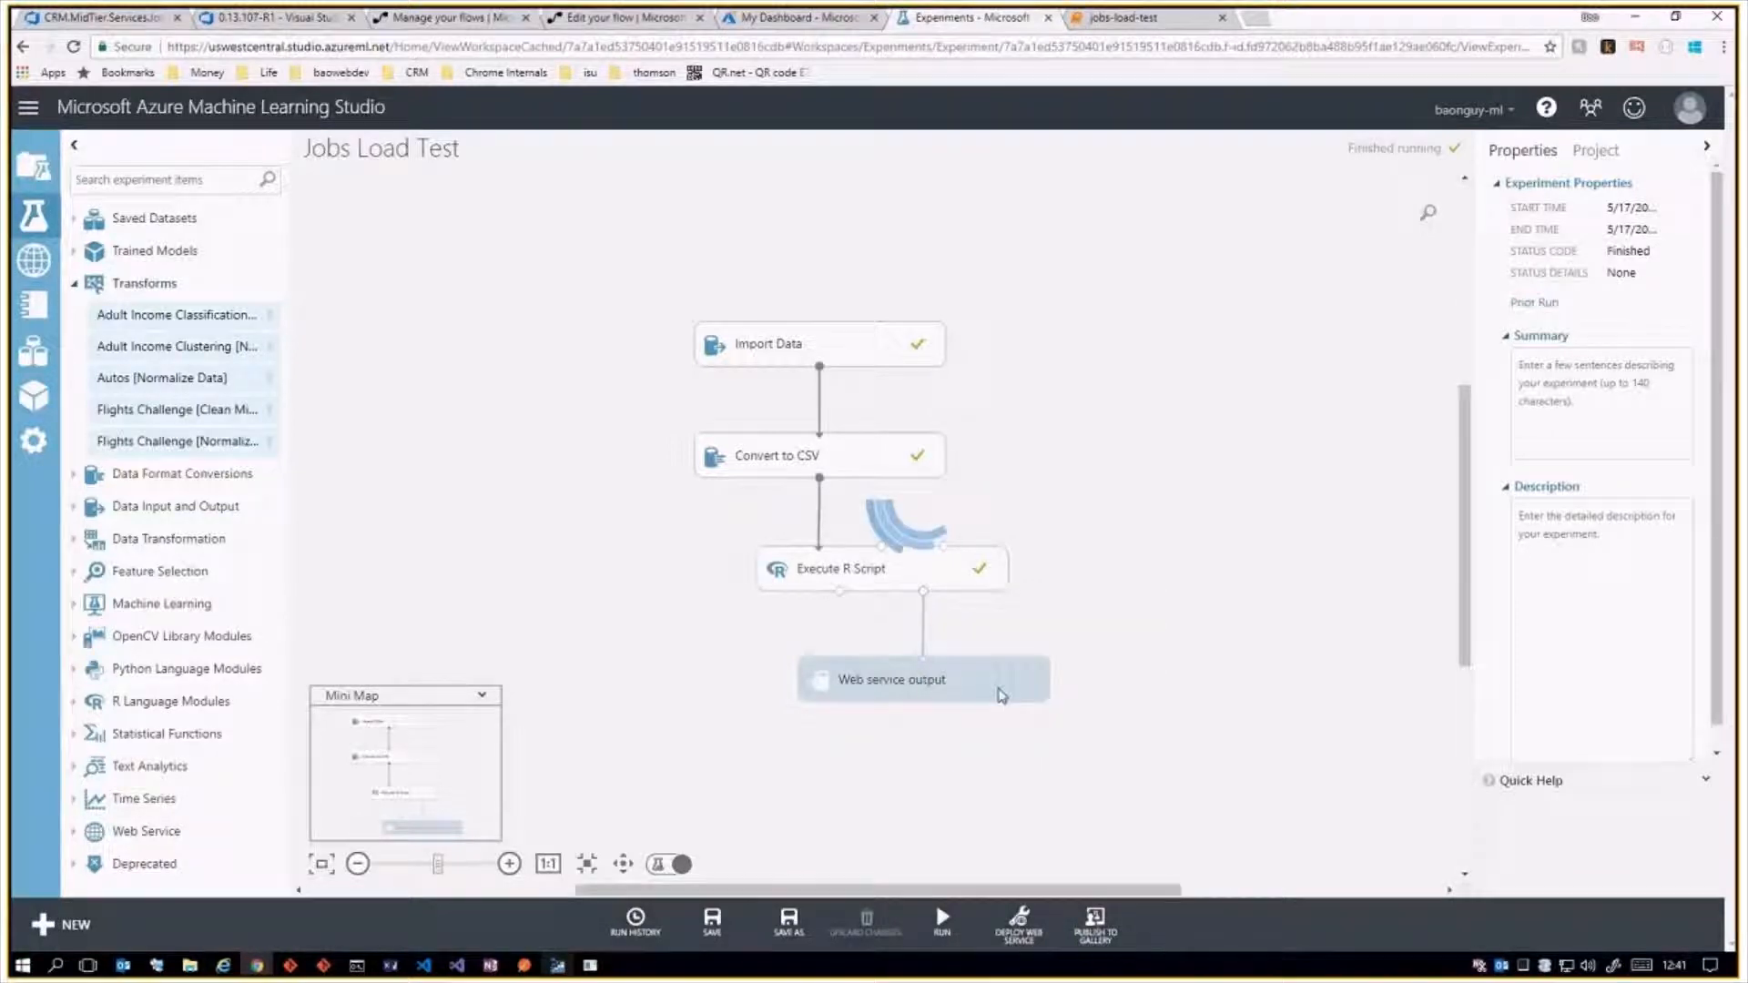
{"action": "scroll", "coordinate": [583, 692], "scroll_direction": "down", "scroll_amount": 2}
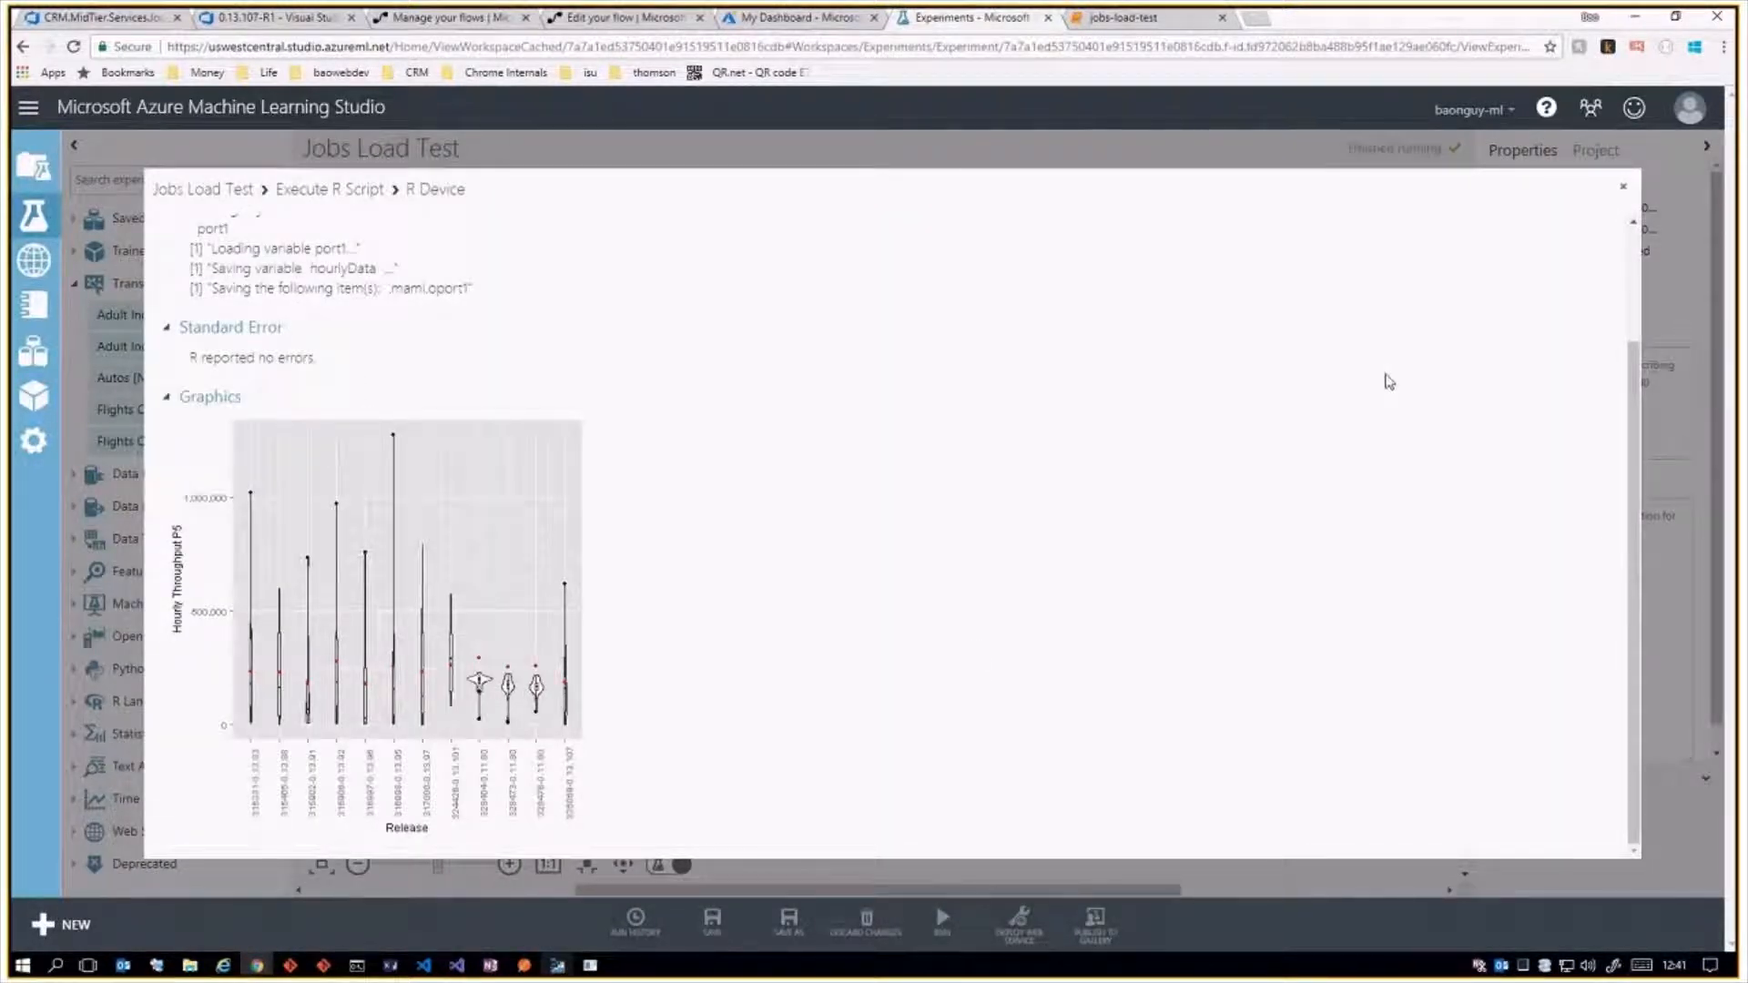
{"action": "left_click", "coordinate": [1622, 185]}
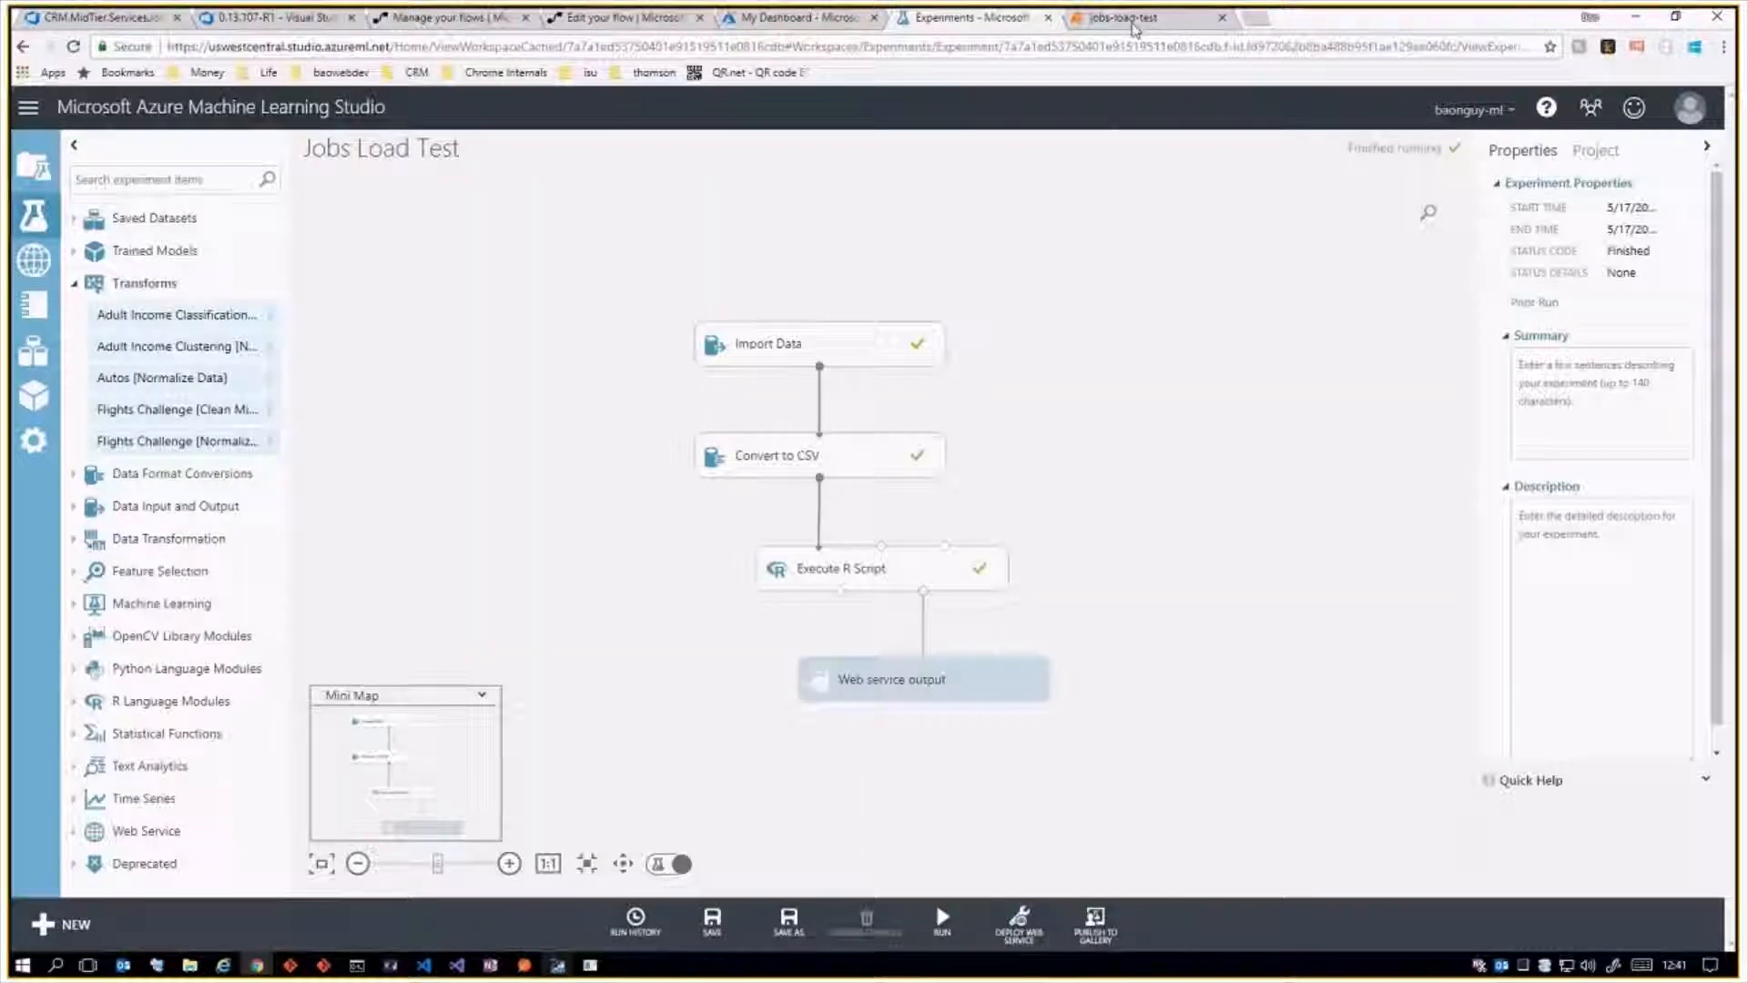
Return to the jobs-load-test notebook and run all of its cells.
{"action": "left_click", "coordinate": [1133, 18]}
{"action": "left_click", "coordinate": [586, 140]}
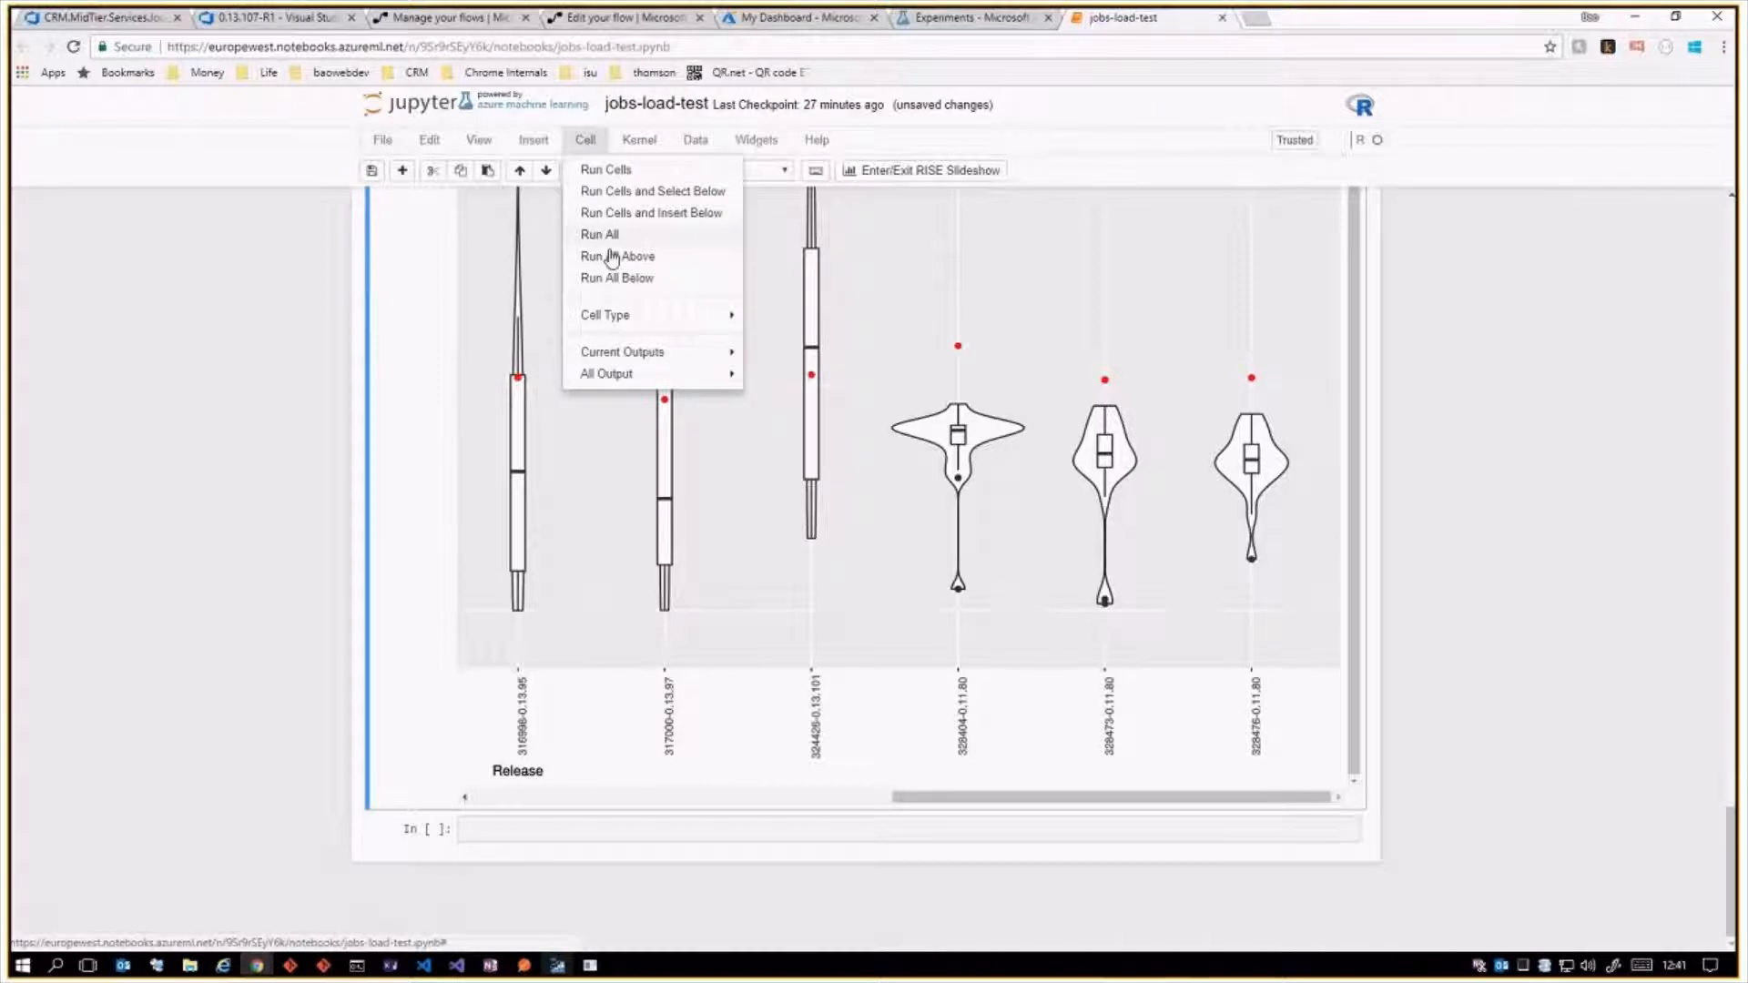
{"action": "left_click", "coordinate": [601, 235]}
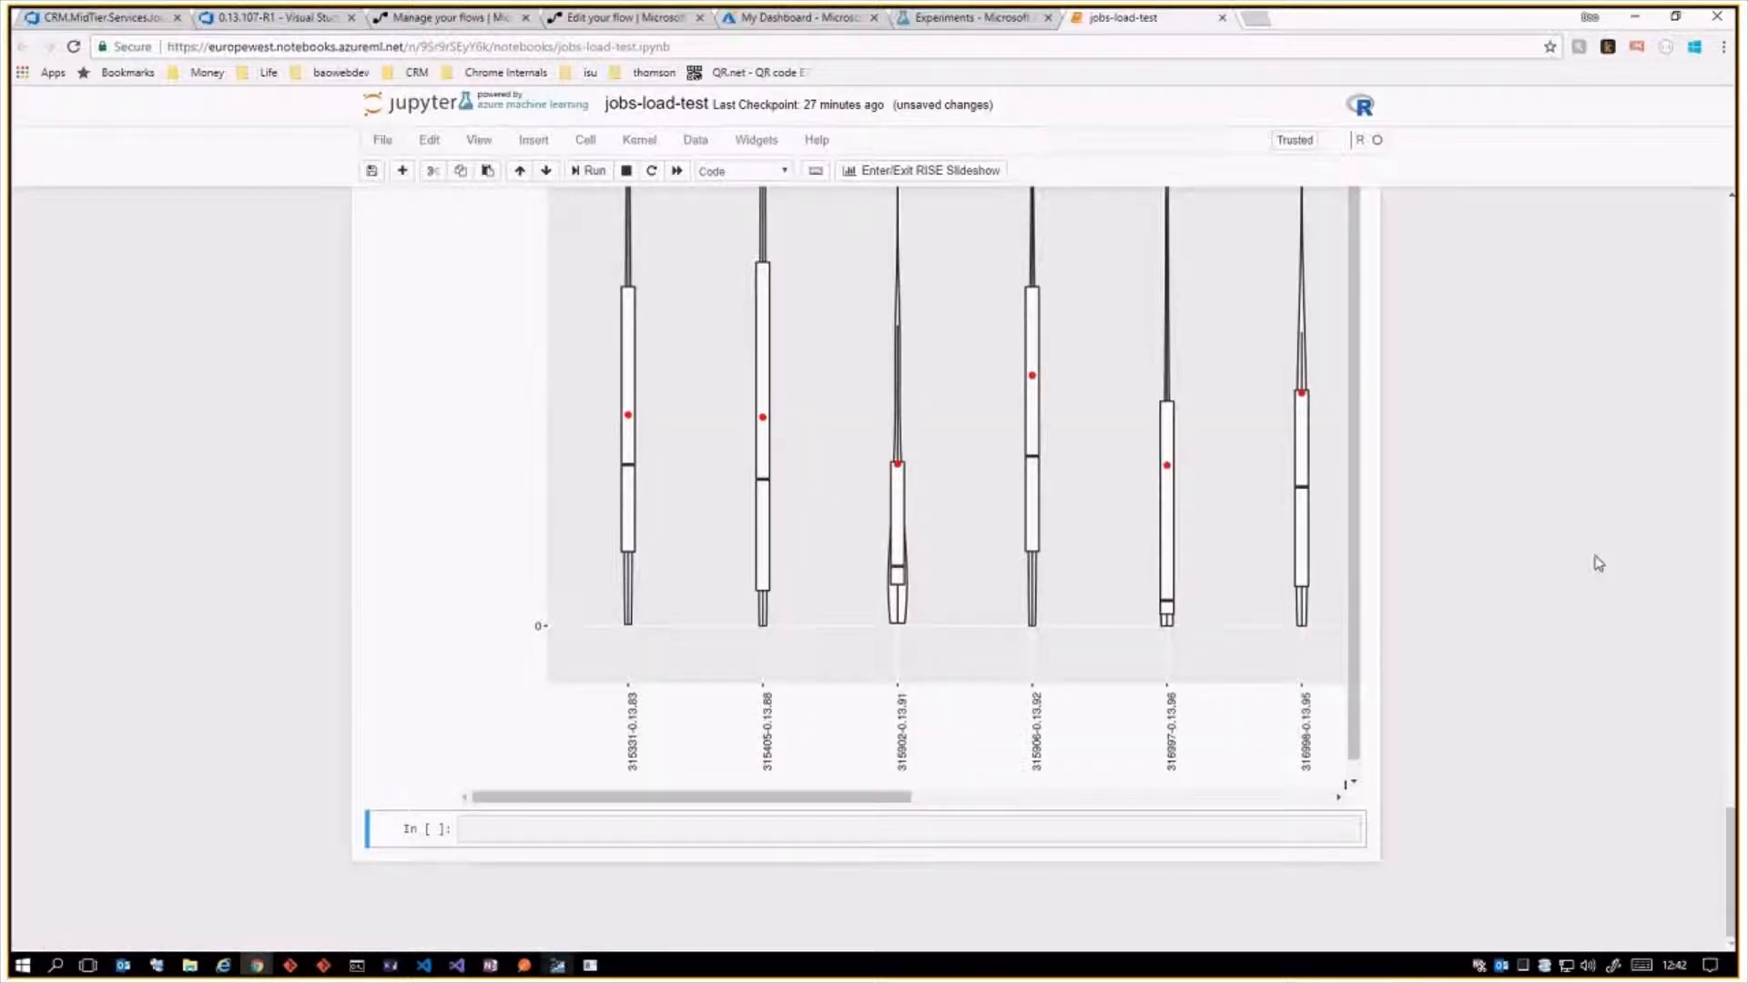
Examine the regenerated throughput plot, comparing release 335059-0.13.107 with the 0.11.80 and earlier 0.13 releases.
{"action": "scroll", "coordinate": [1594, 564], "scroll_direction": "up", "scroll_amount": 6}
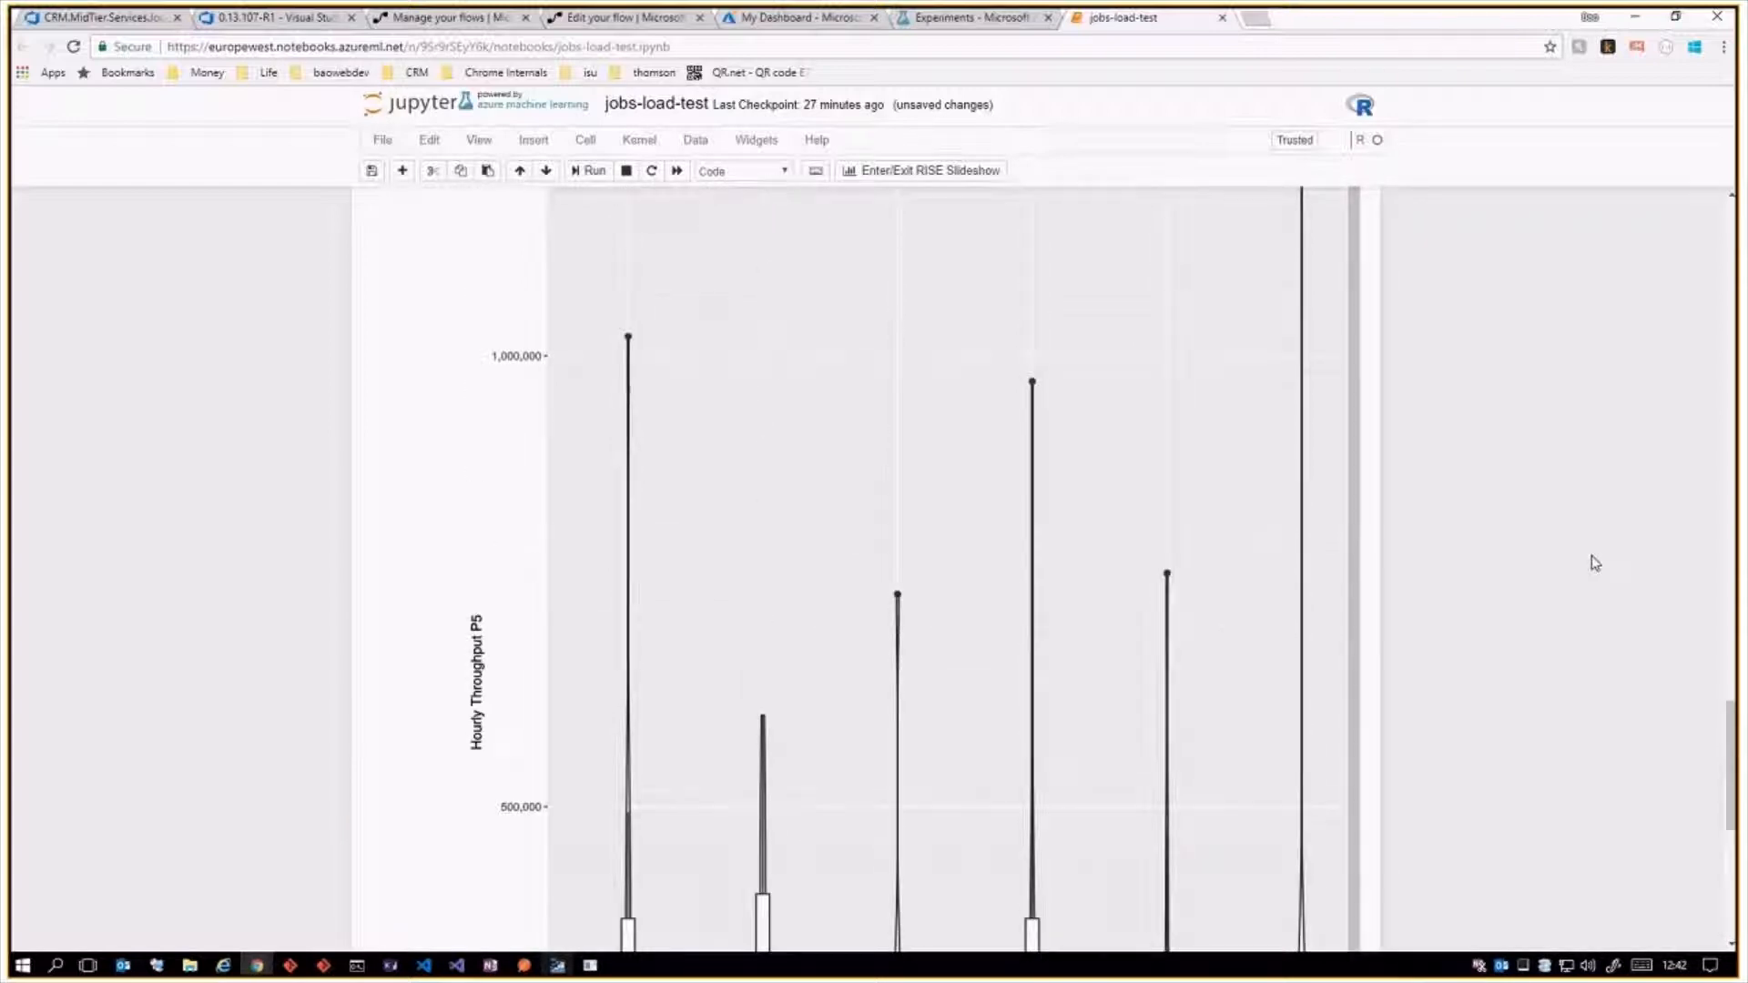
{"action": "scroll", "coordinate": [1591, 564], "scroll_direction": "down", "scroll_amount": 8}
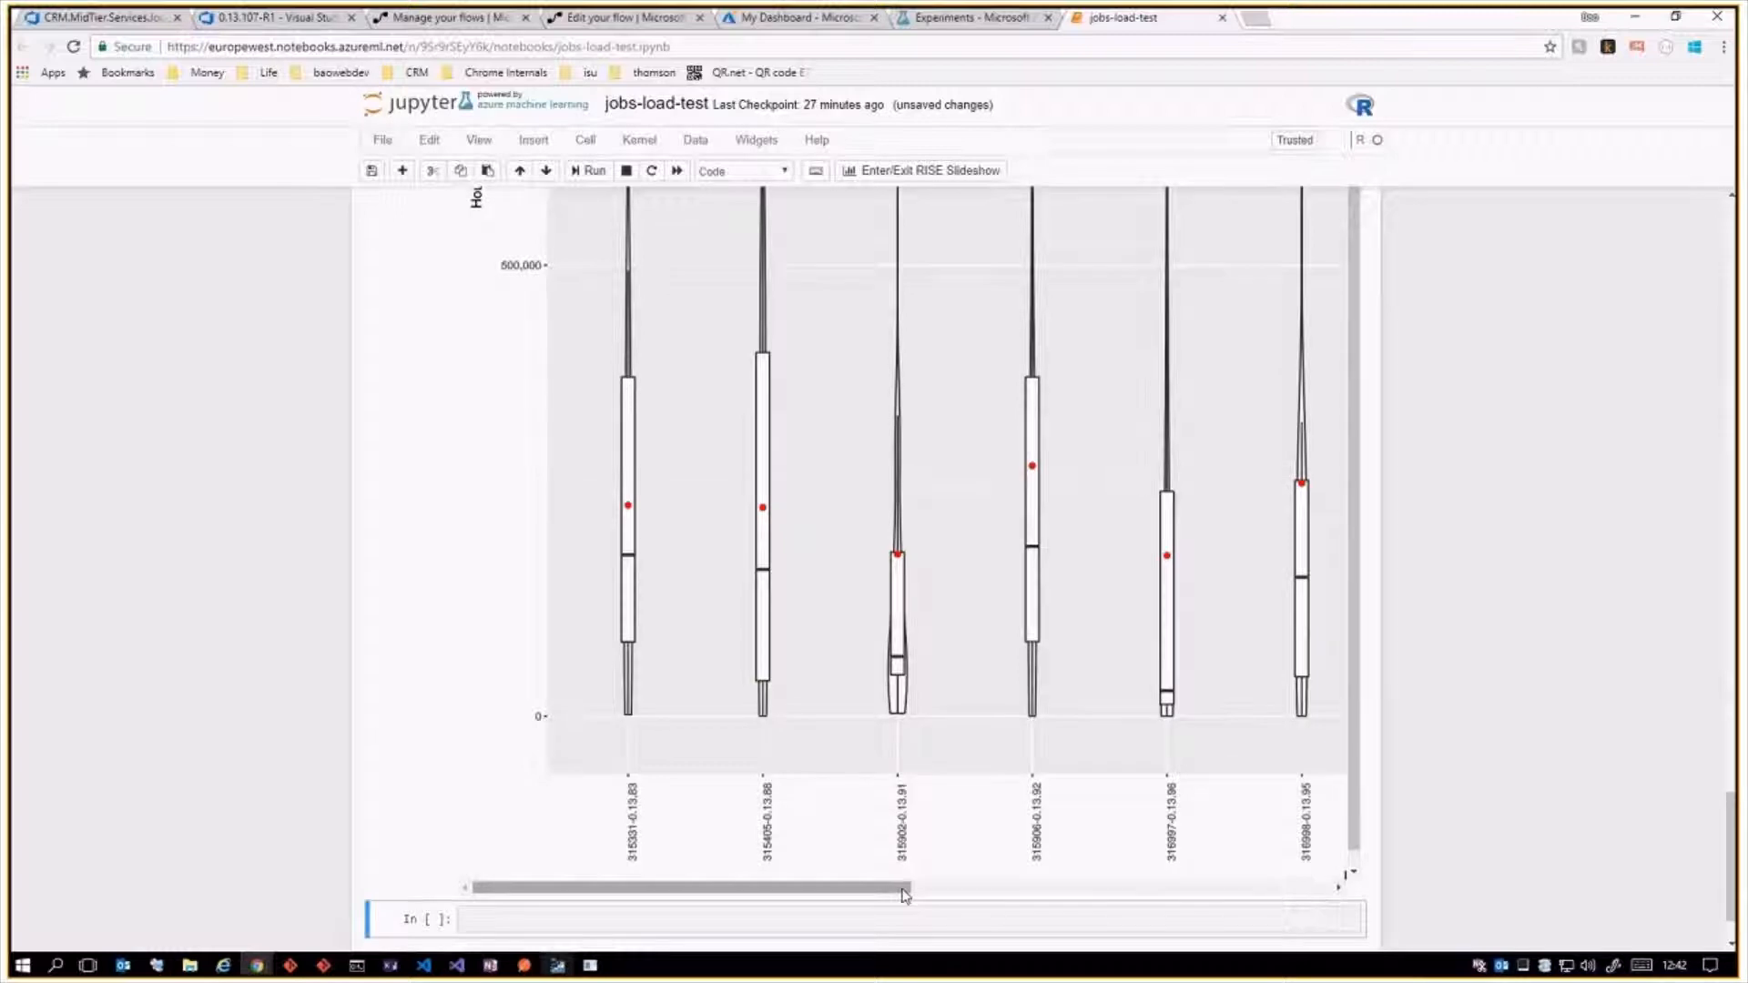
{"action": "left_click_drag", "start_coordinate": [908, 888], "coordinate": [1330, 882]}
{"action": "scroll", "coordinate": [1439, 826], "scroll_direction": "up", "scroll_amount": 2}
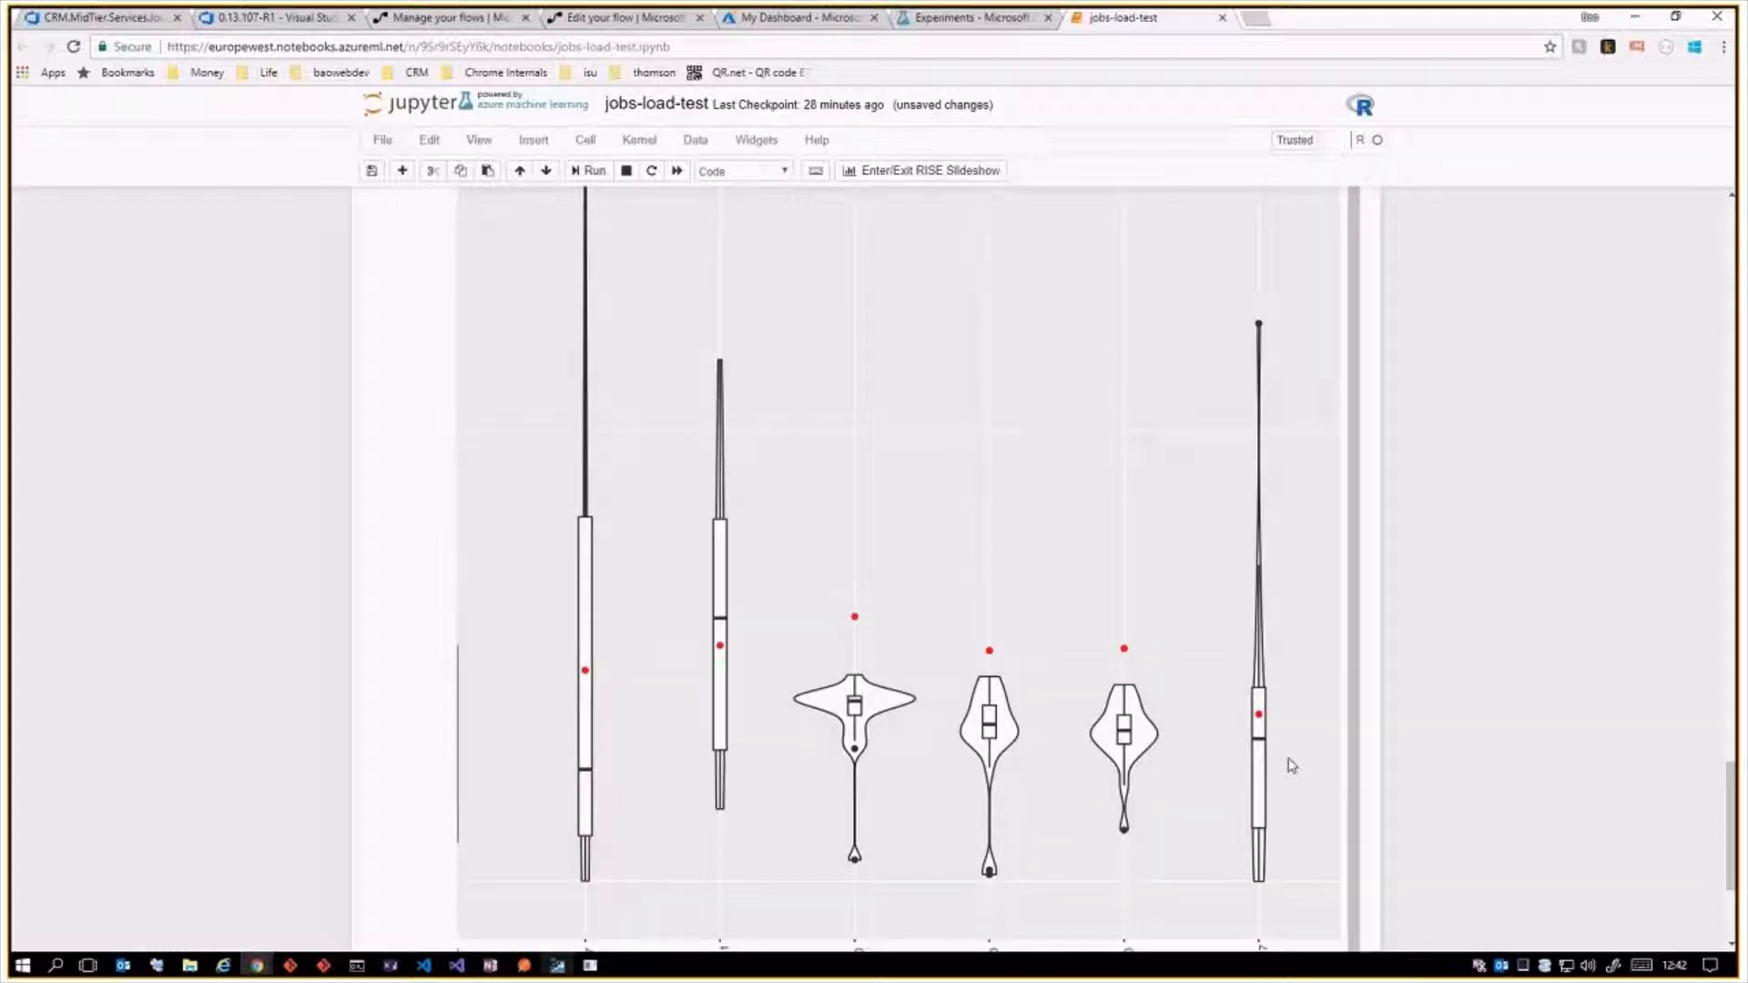
{"action": "scroll", "coordinate": [1284, 688], "scroll_direction": "down", "scroll_amount": 2}
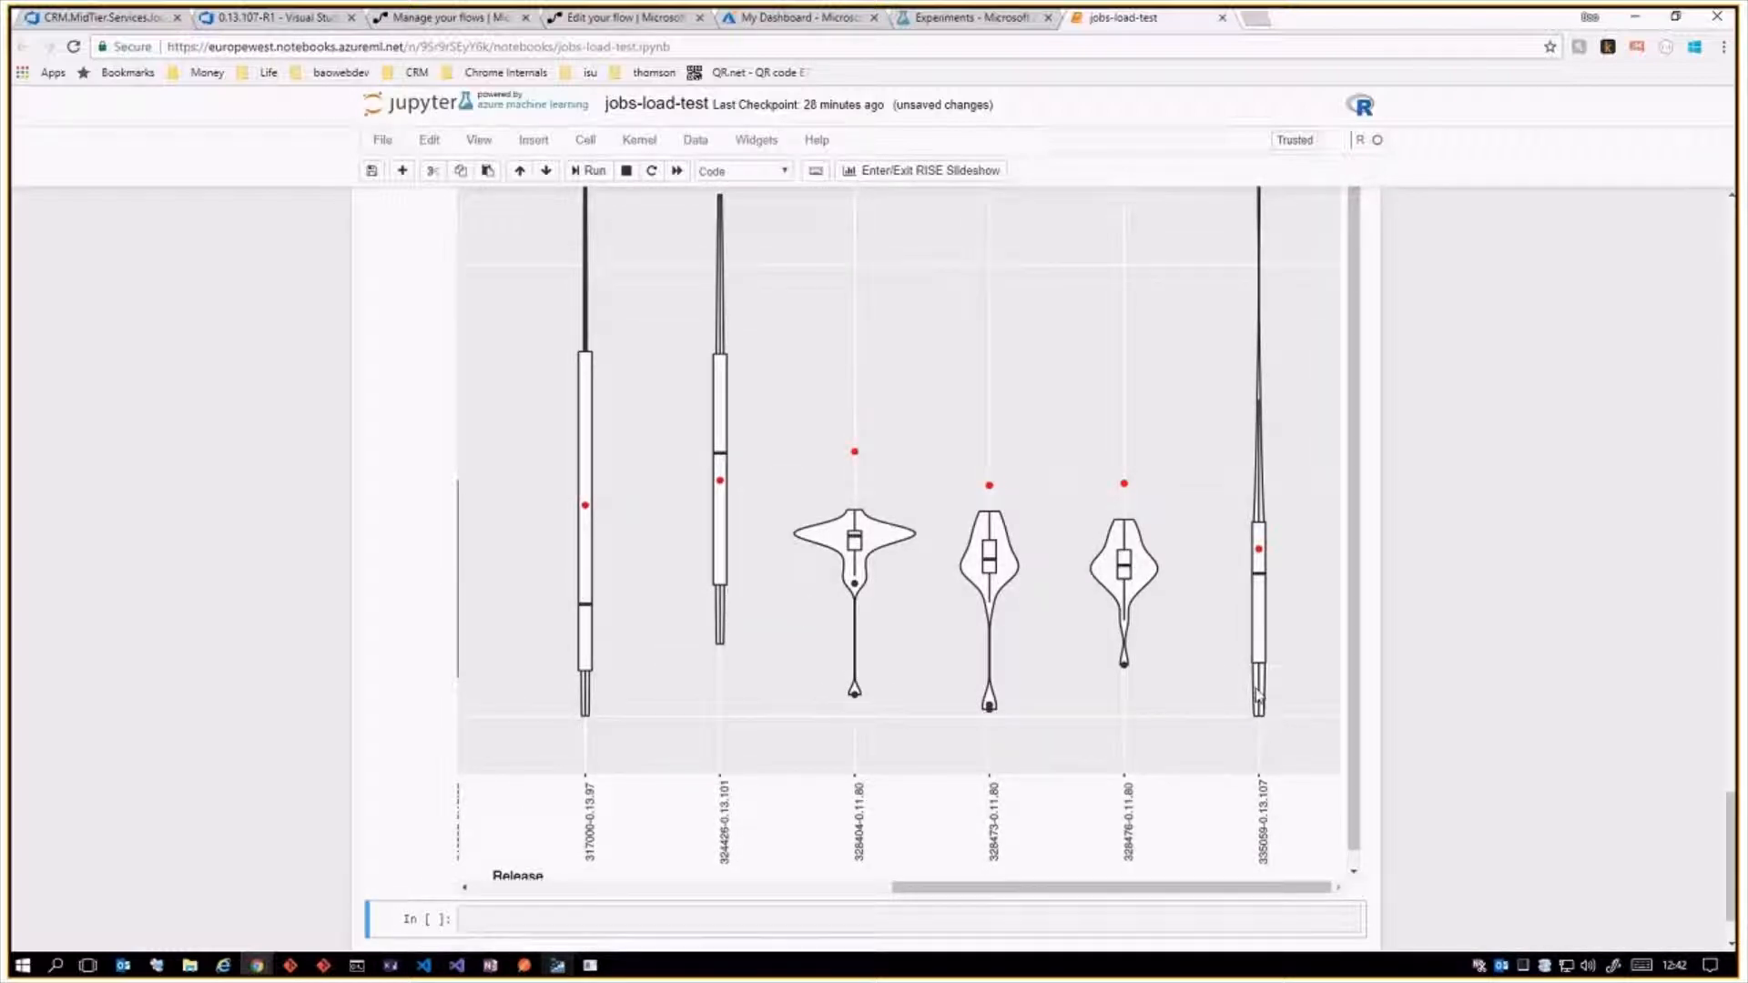
{"action": "scroll", "coordinate": [1261, 705], "scroll_direction": "up", "scroll_amount": 1}
{"action": "scroll", "coordinate": [1259, 706], "scroll_direction": "up", "scroll_amount": 1}
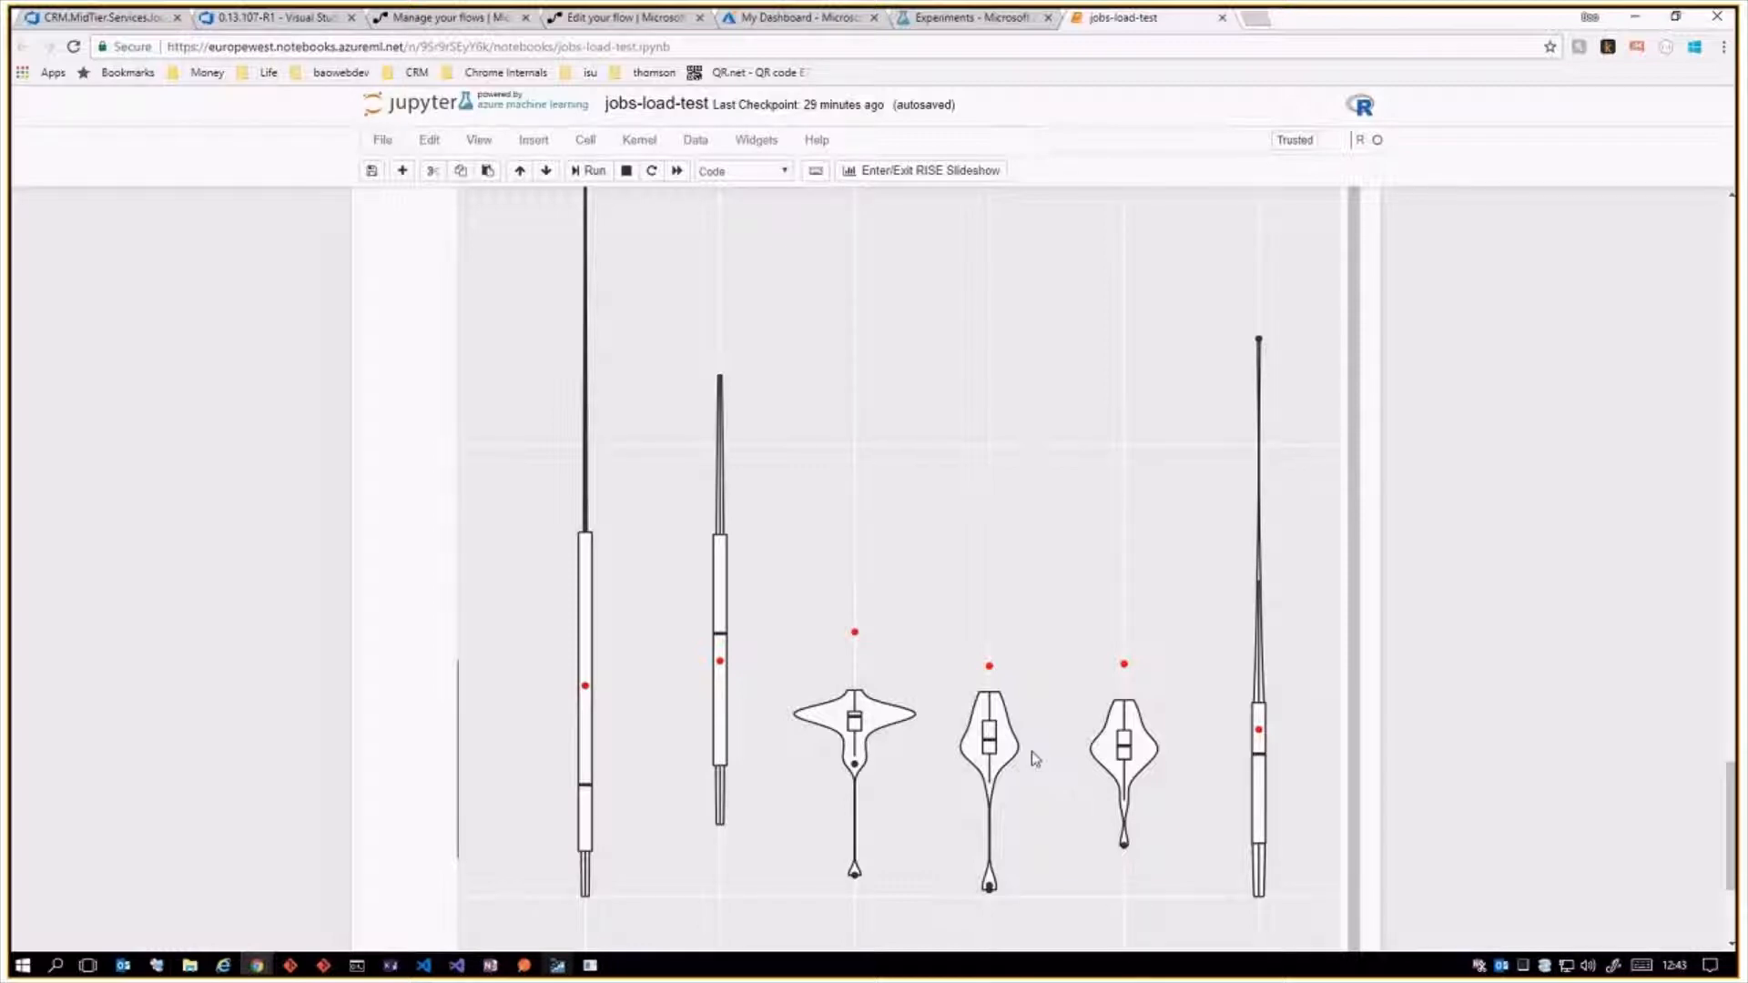
{"action": "scroll", "coordinate": [1584, 726], "scroll_direction": "down", "scroll_amount": 2}
{"action": "scroll", "coordinate": [1584, 726], "scroll_direction": "up", "scroll_amount": 1}
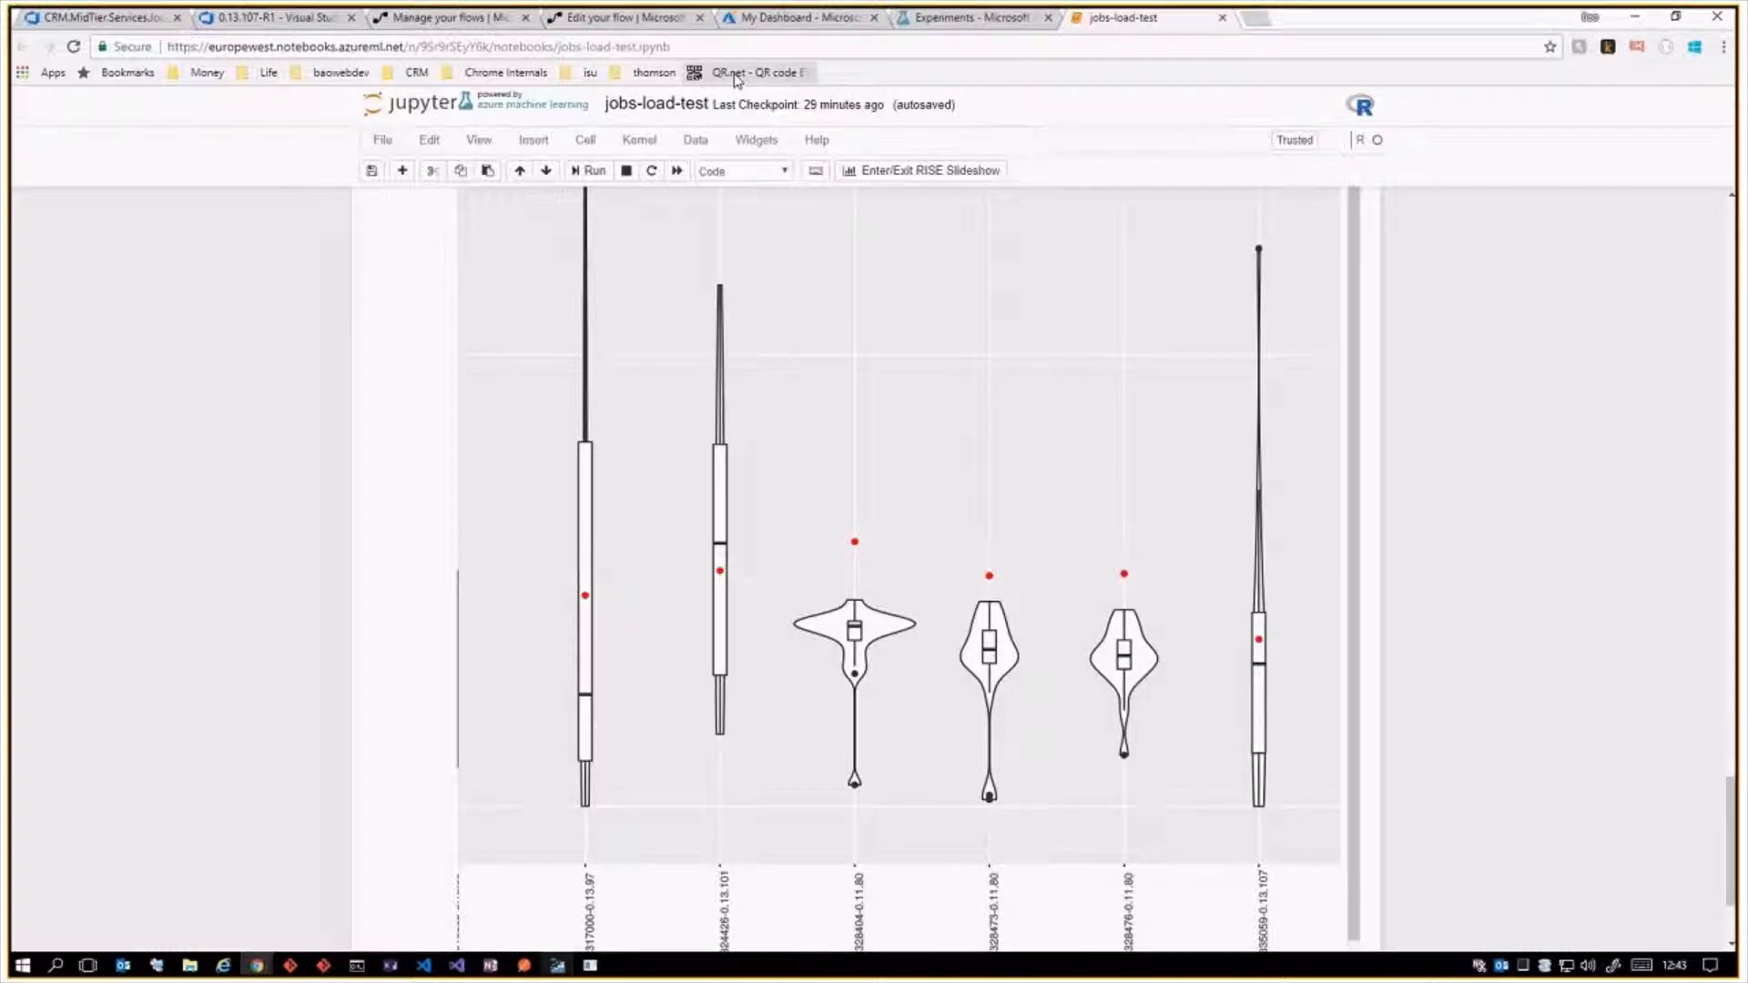
Look at the Jobs Load Test Results Adhoc flow, then return to the notebook's ggplot cell.
{"action": "left_click", "coordinate": [591, 35]}
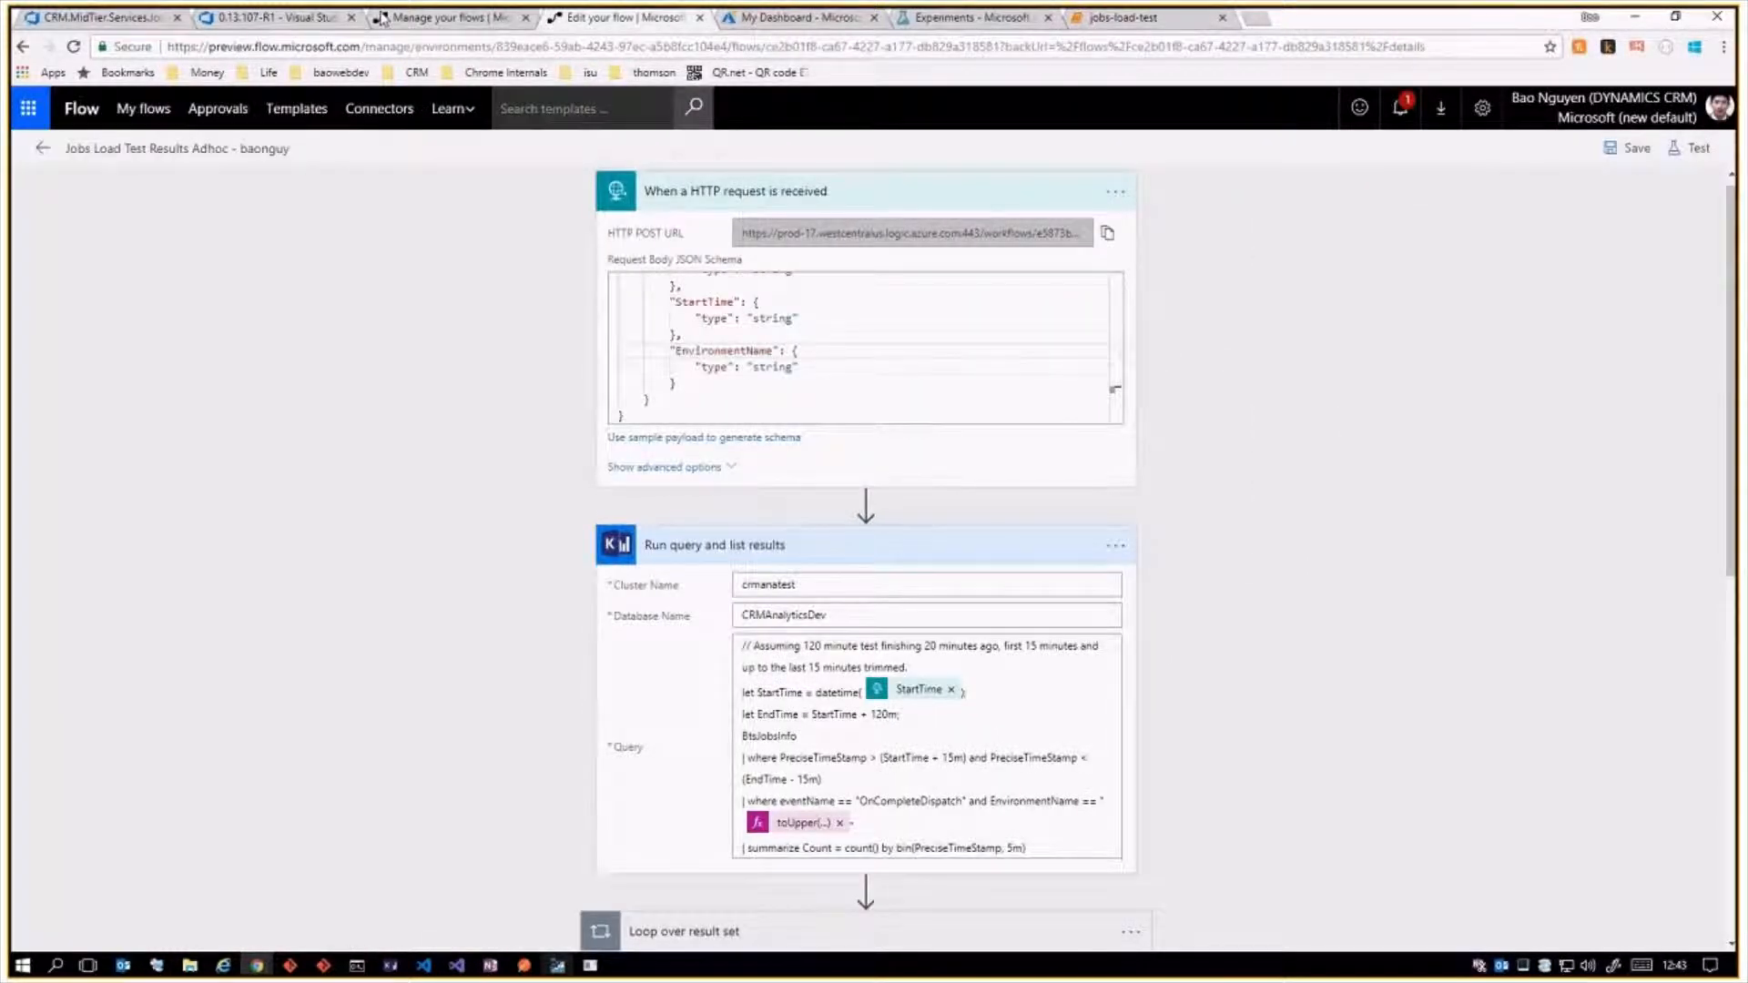
{"action": "left_click", "coordinate": [1124, 17]}
{"action": "scroll", "coordinate": [1448, 359], "scroll_direction": "up", "scroll_amount": 6}
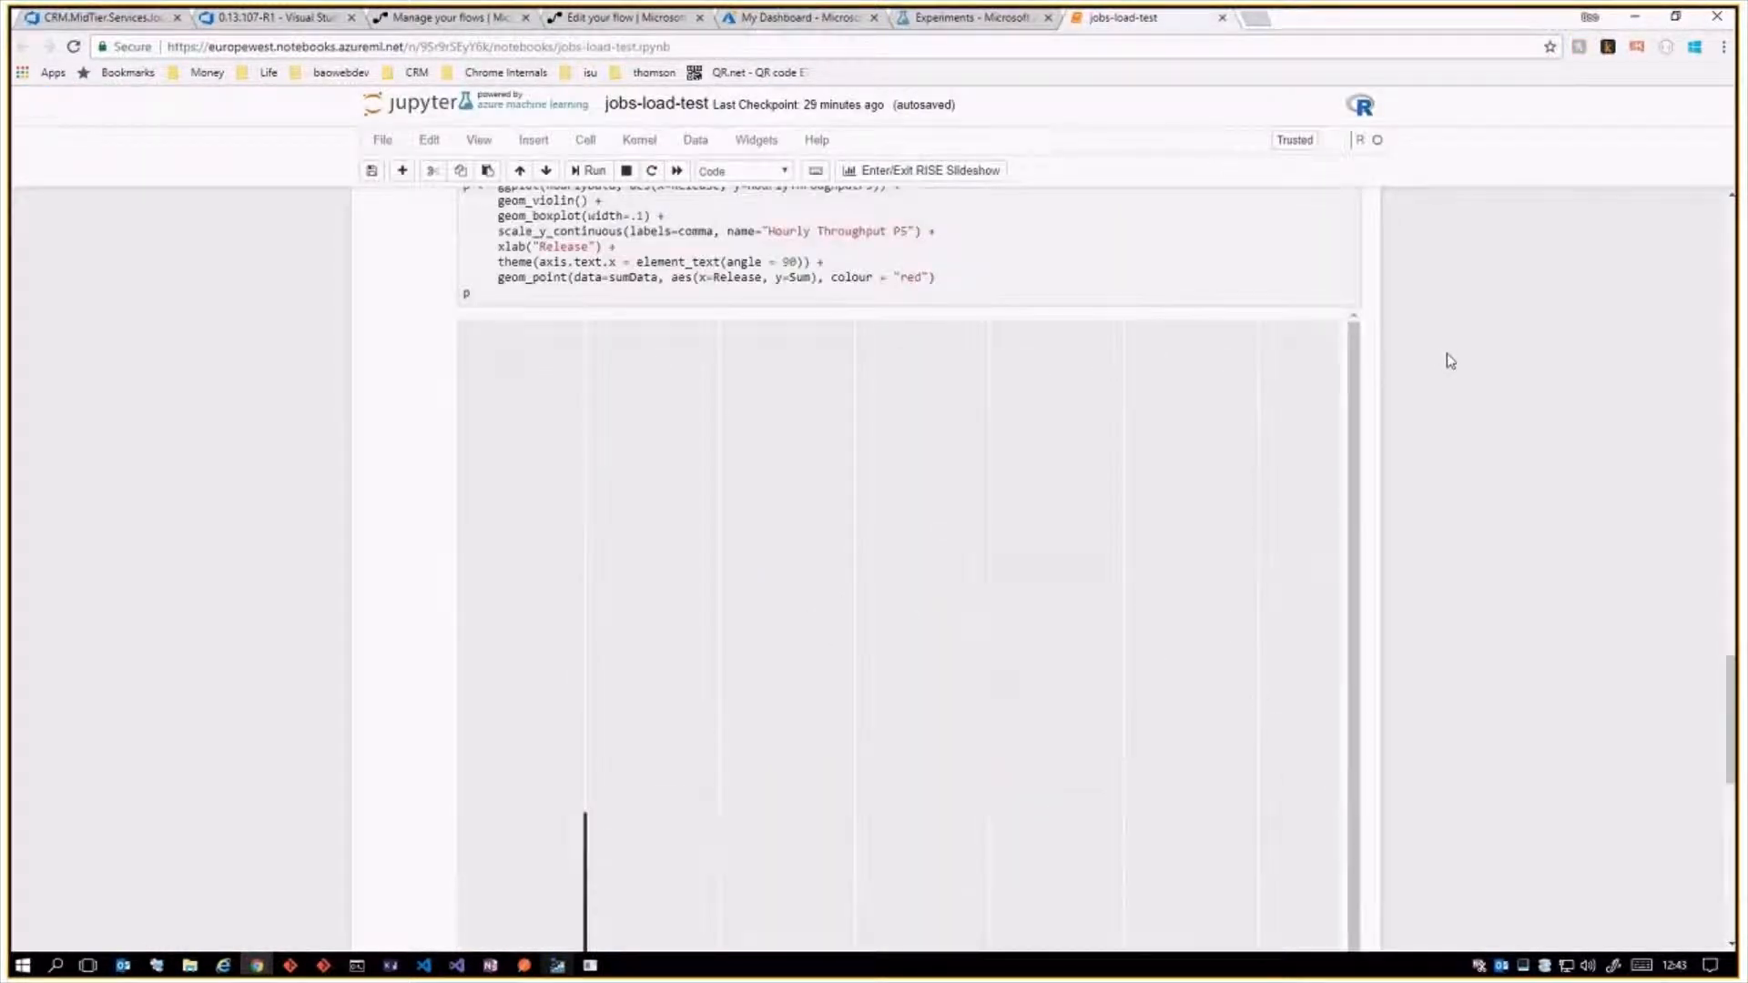
Examine the HourlyThroughputP5 summary and quantile output of the sanity check cell for release 316998 0.13.95-R1.
{"action": "scroll", "coordinate": [1450, 361], "scroll_direction": "up", "scroll_amount": 10}
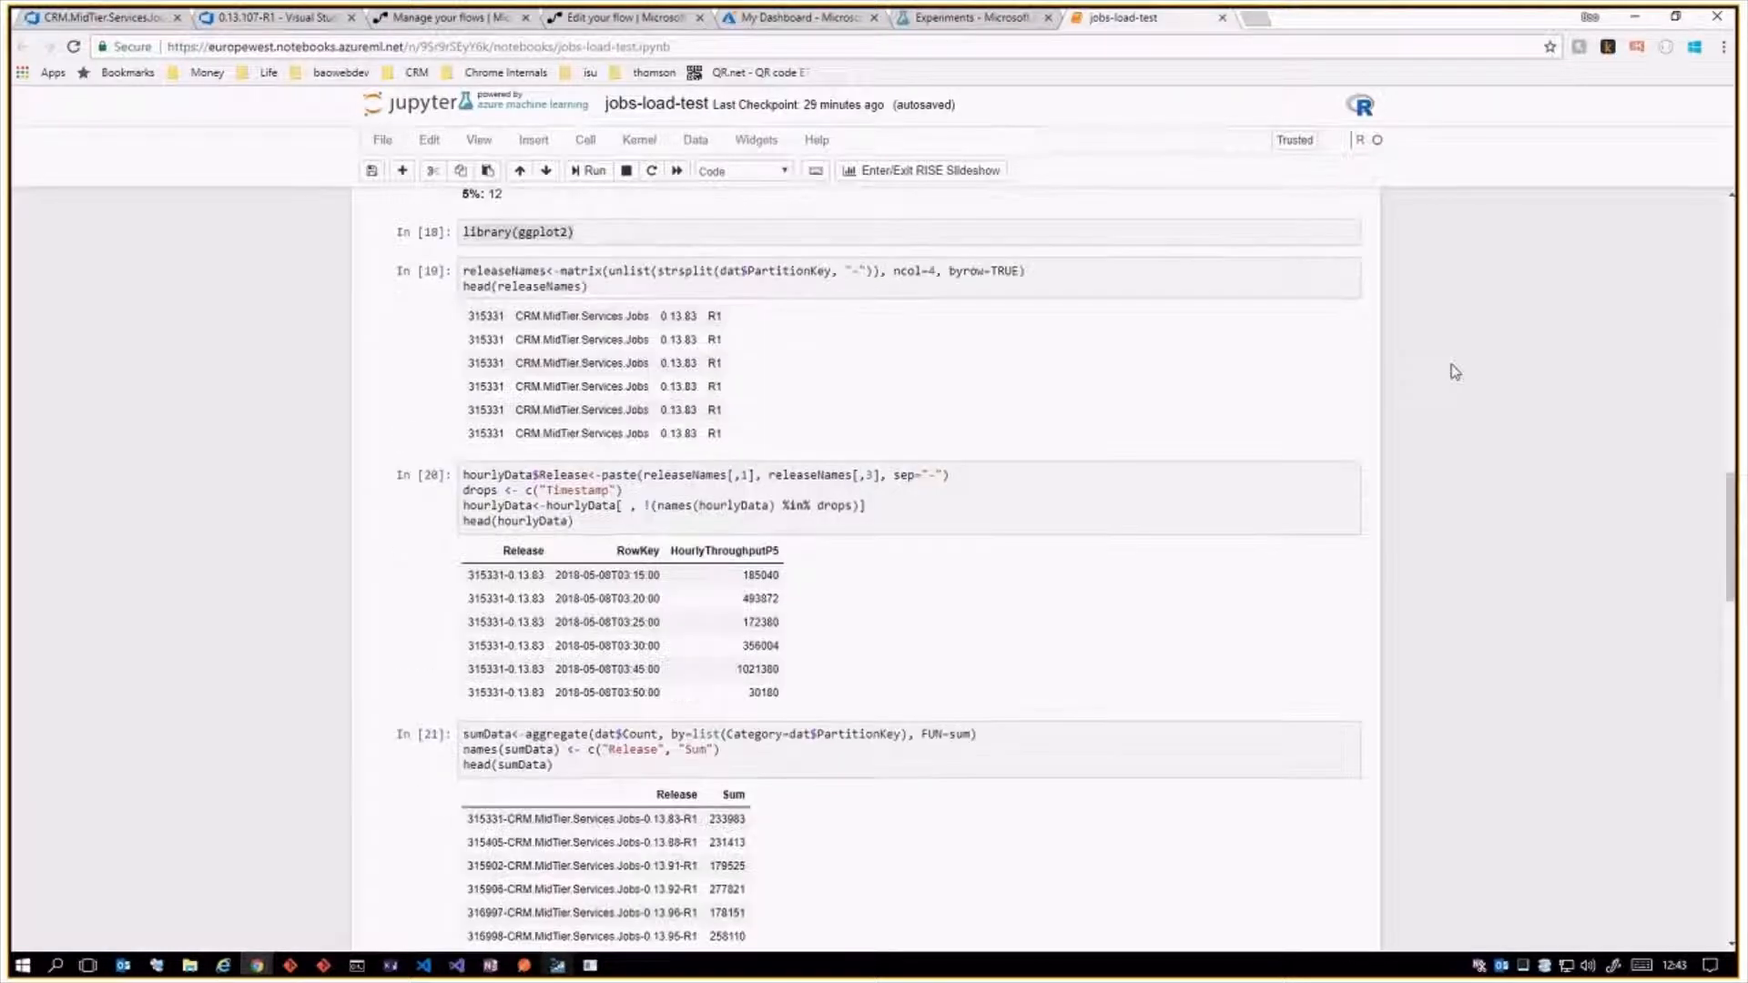
{"action": "scroll", "coordinate": [1450, 373], "scroll_direction": "up", "scroll_amount": 6}
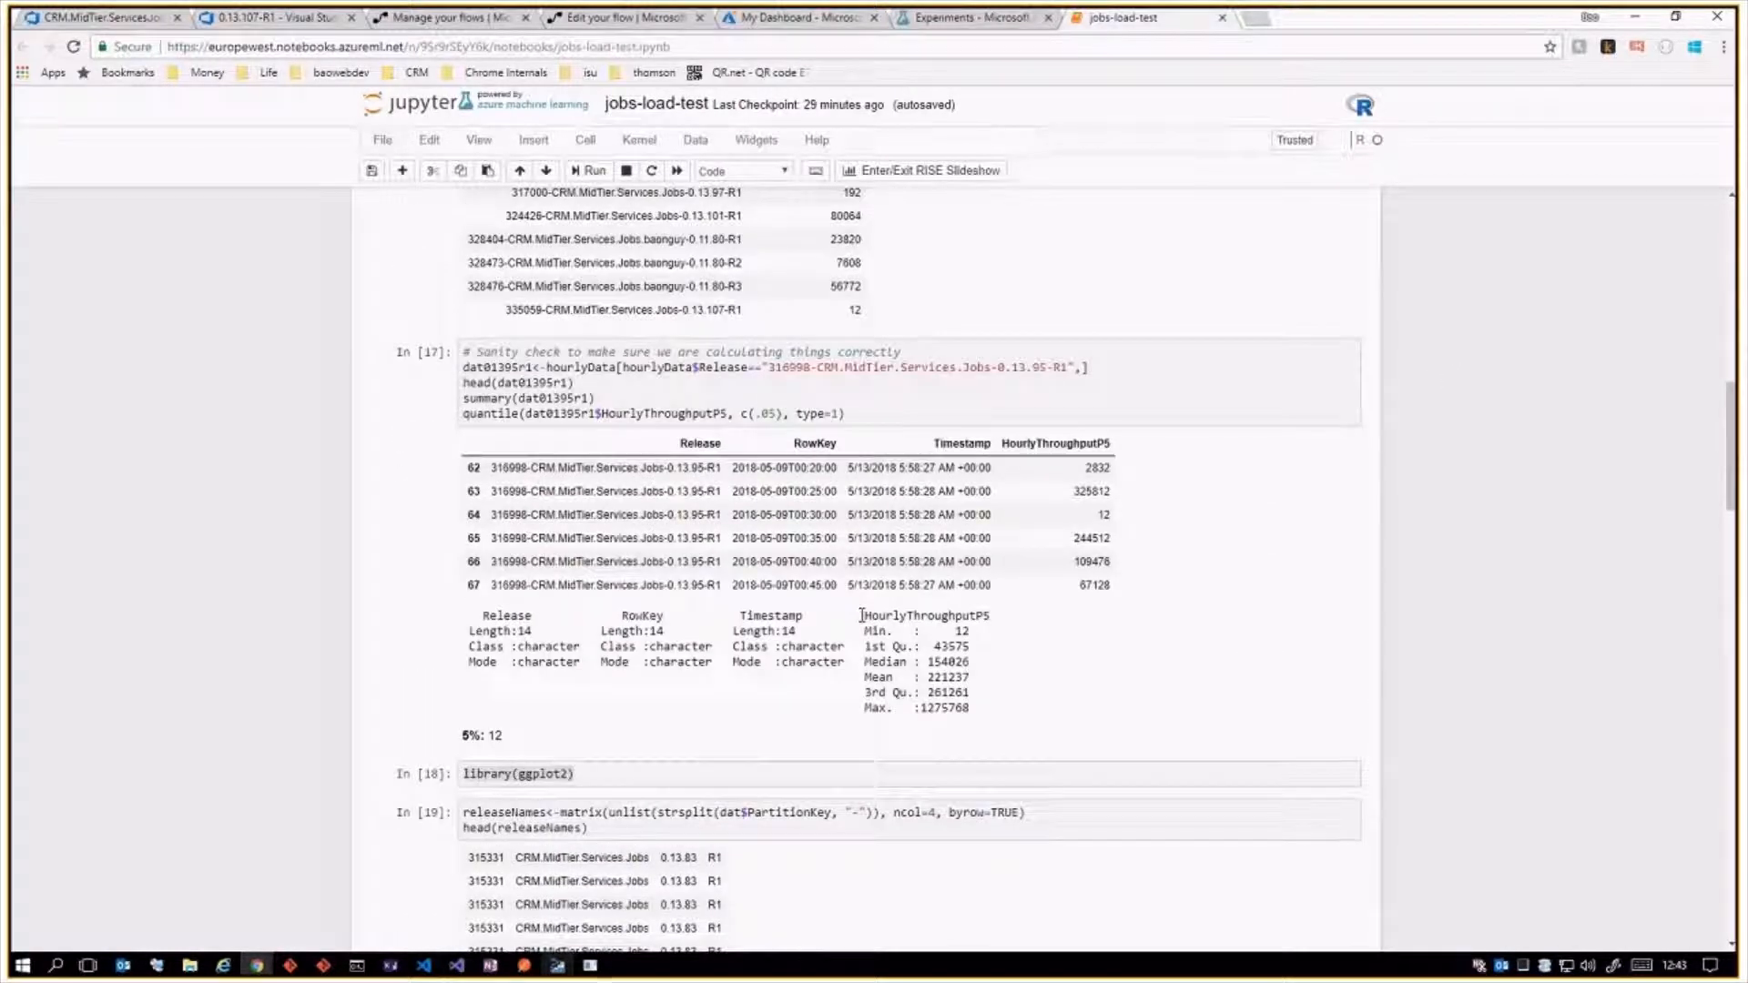
{"action": "mouse_move", "coordinate": [862, 616]}
{"action": "left_mouse_down"}
{"action": "mouse_move", "coordinate": [999, 717]}
{"action": "mouse_move", "coordinate": [865, 617]}
{"action": "left_mouse_up"}
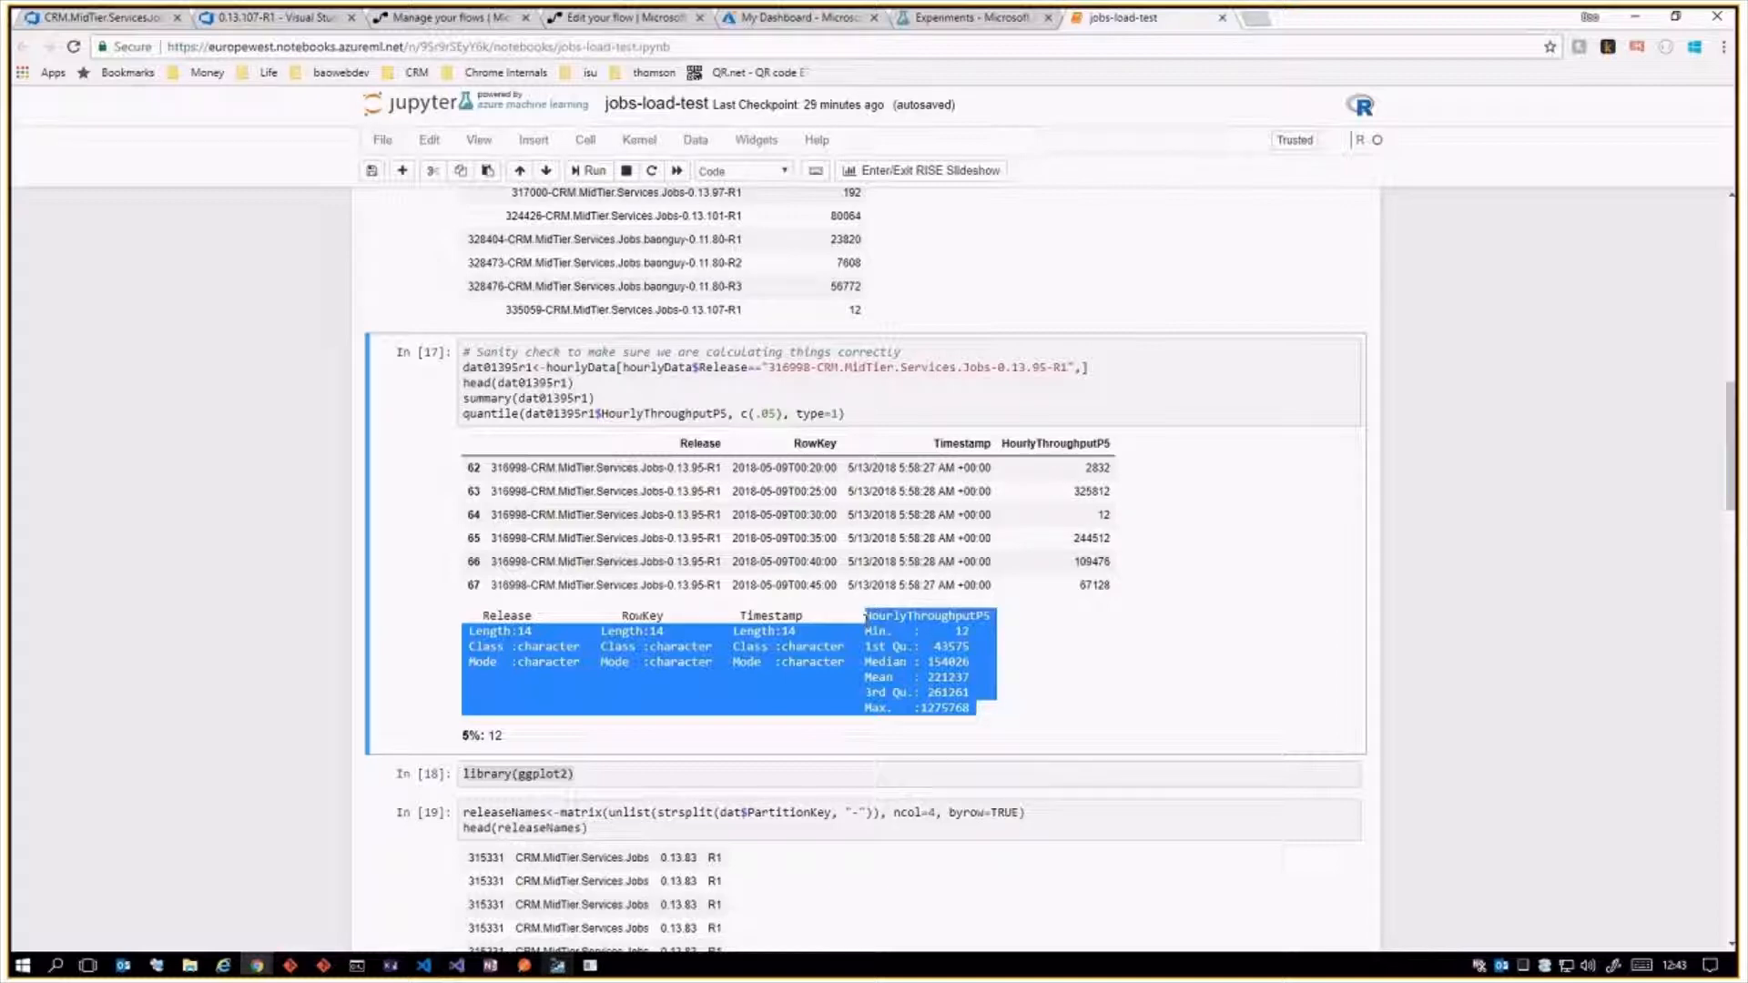
{"action": "left_click", "coordinate": [864, 616]}
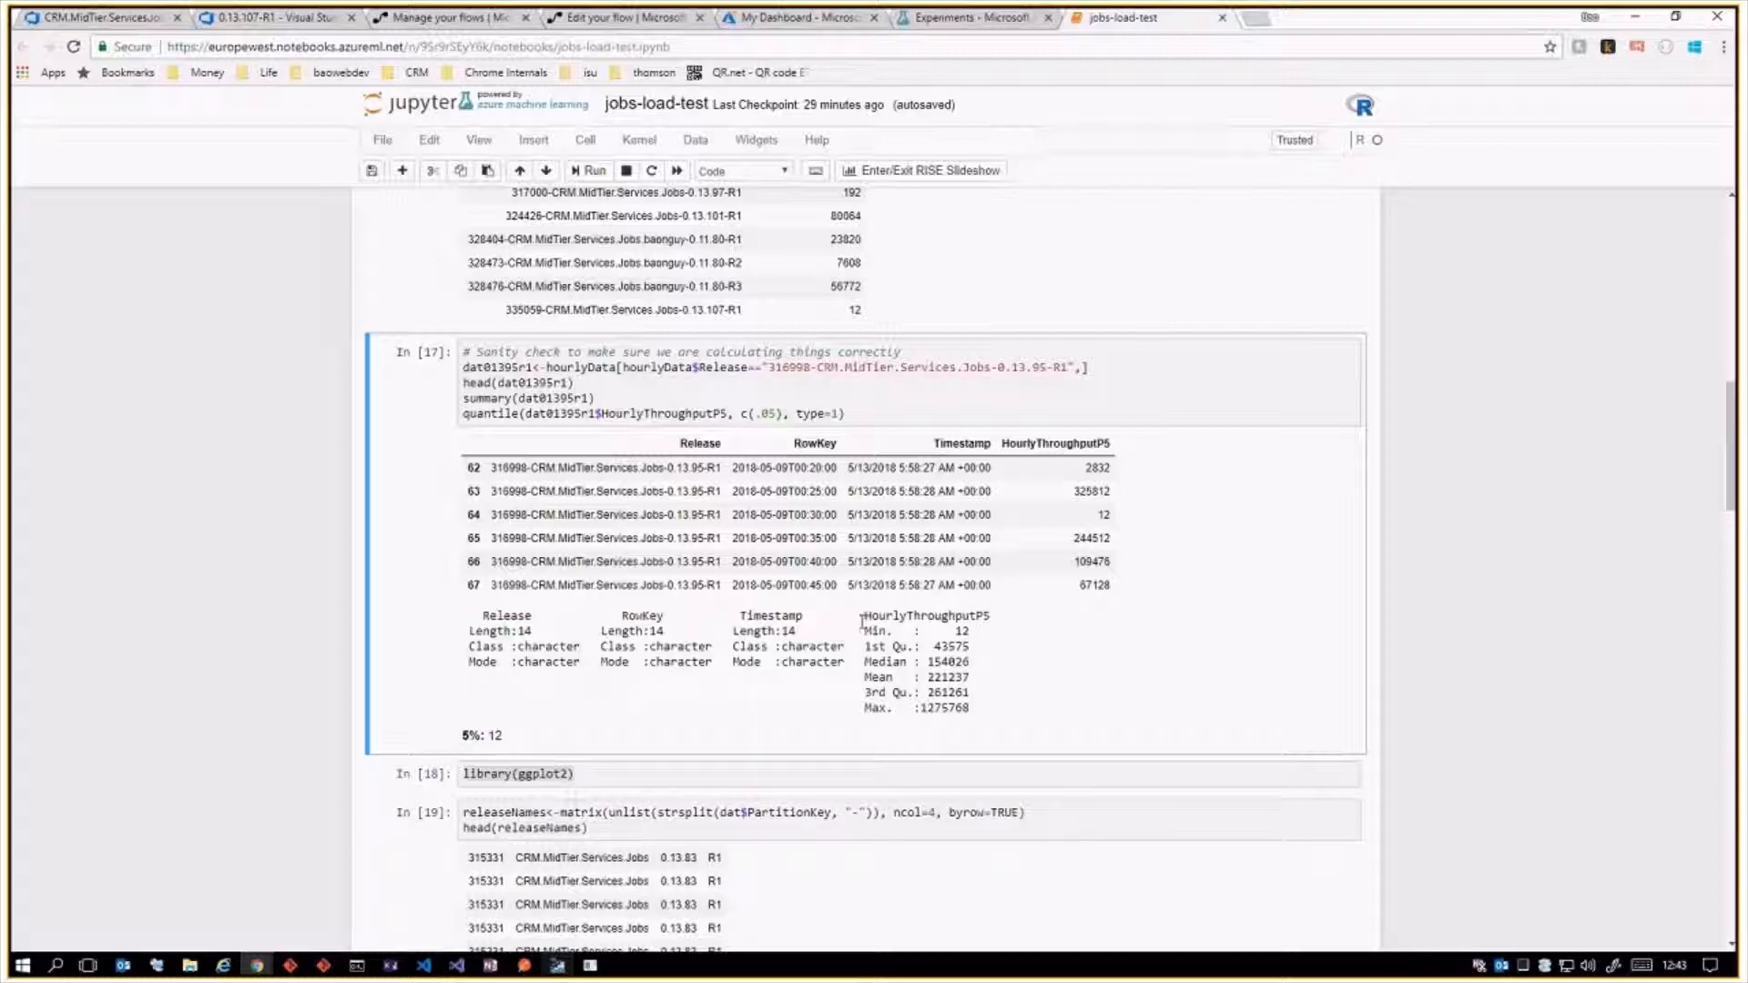
{"action": "left_click_drag", "start_coordinate": [865, 615], "coordinate": [983, 708]}
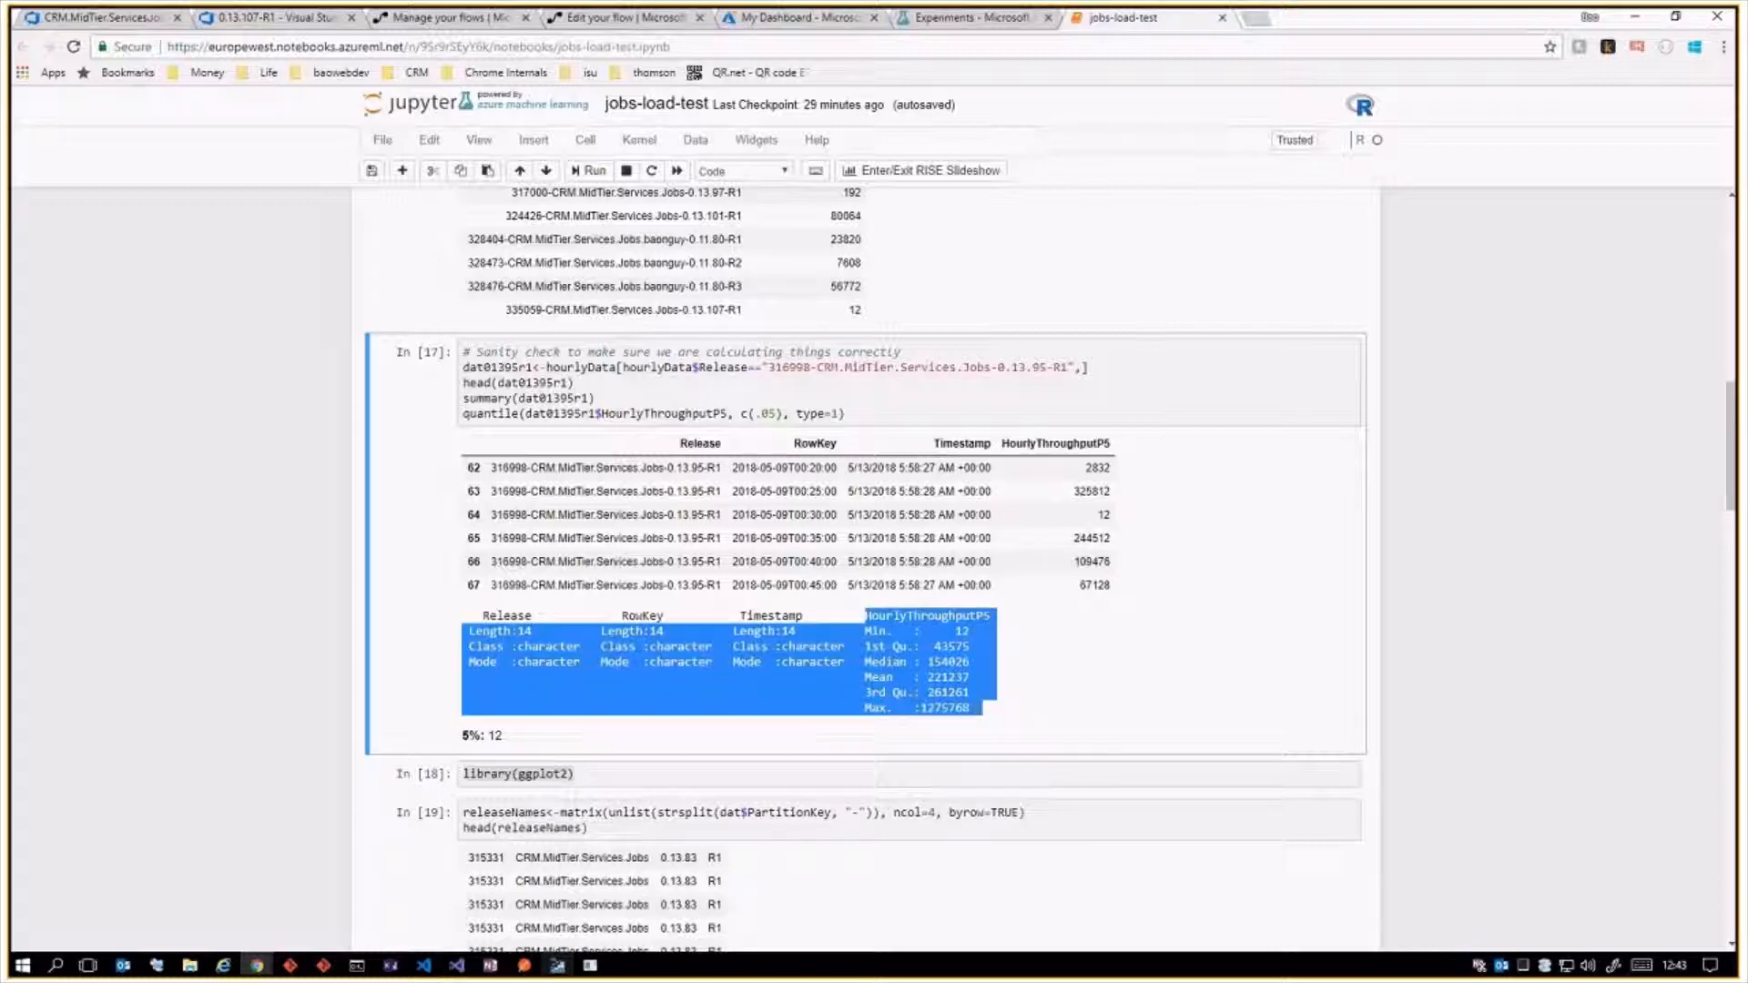
{"action": "left_click", "coordinate": [968, 712]}
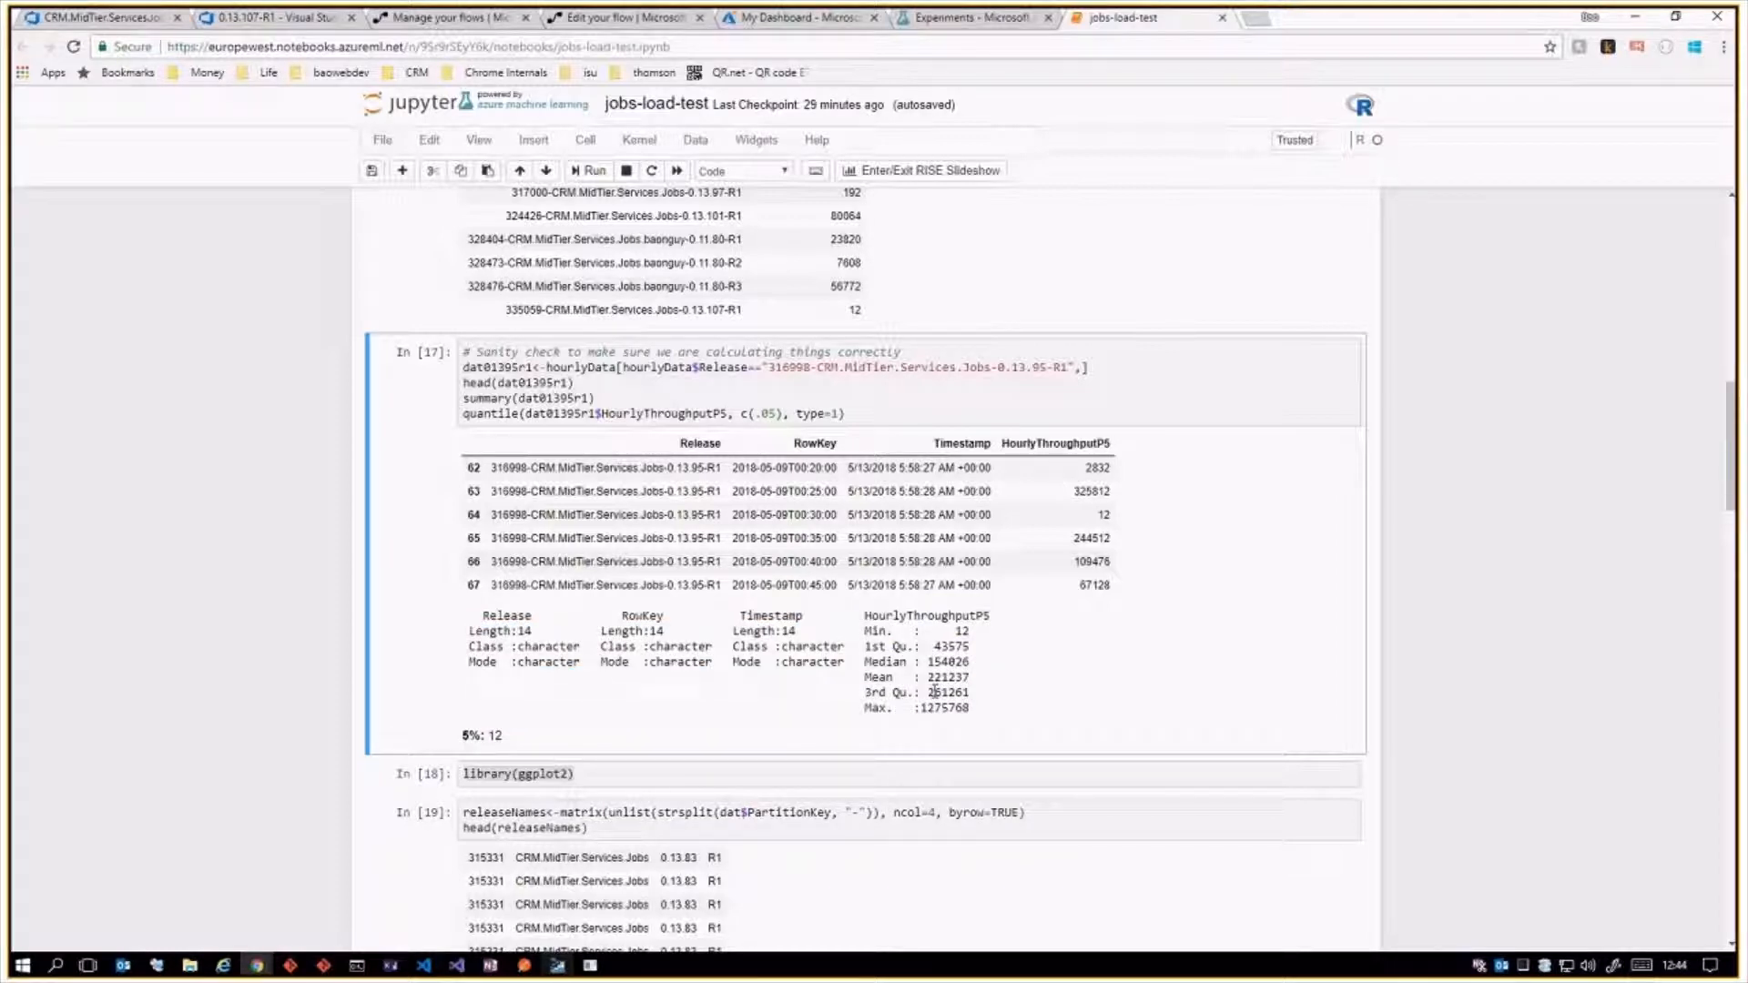
{"action": "scroll", "coordinate": [932, 690], "scroll_direction": "down", "scroll_amount": 1}
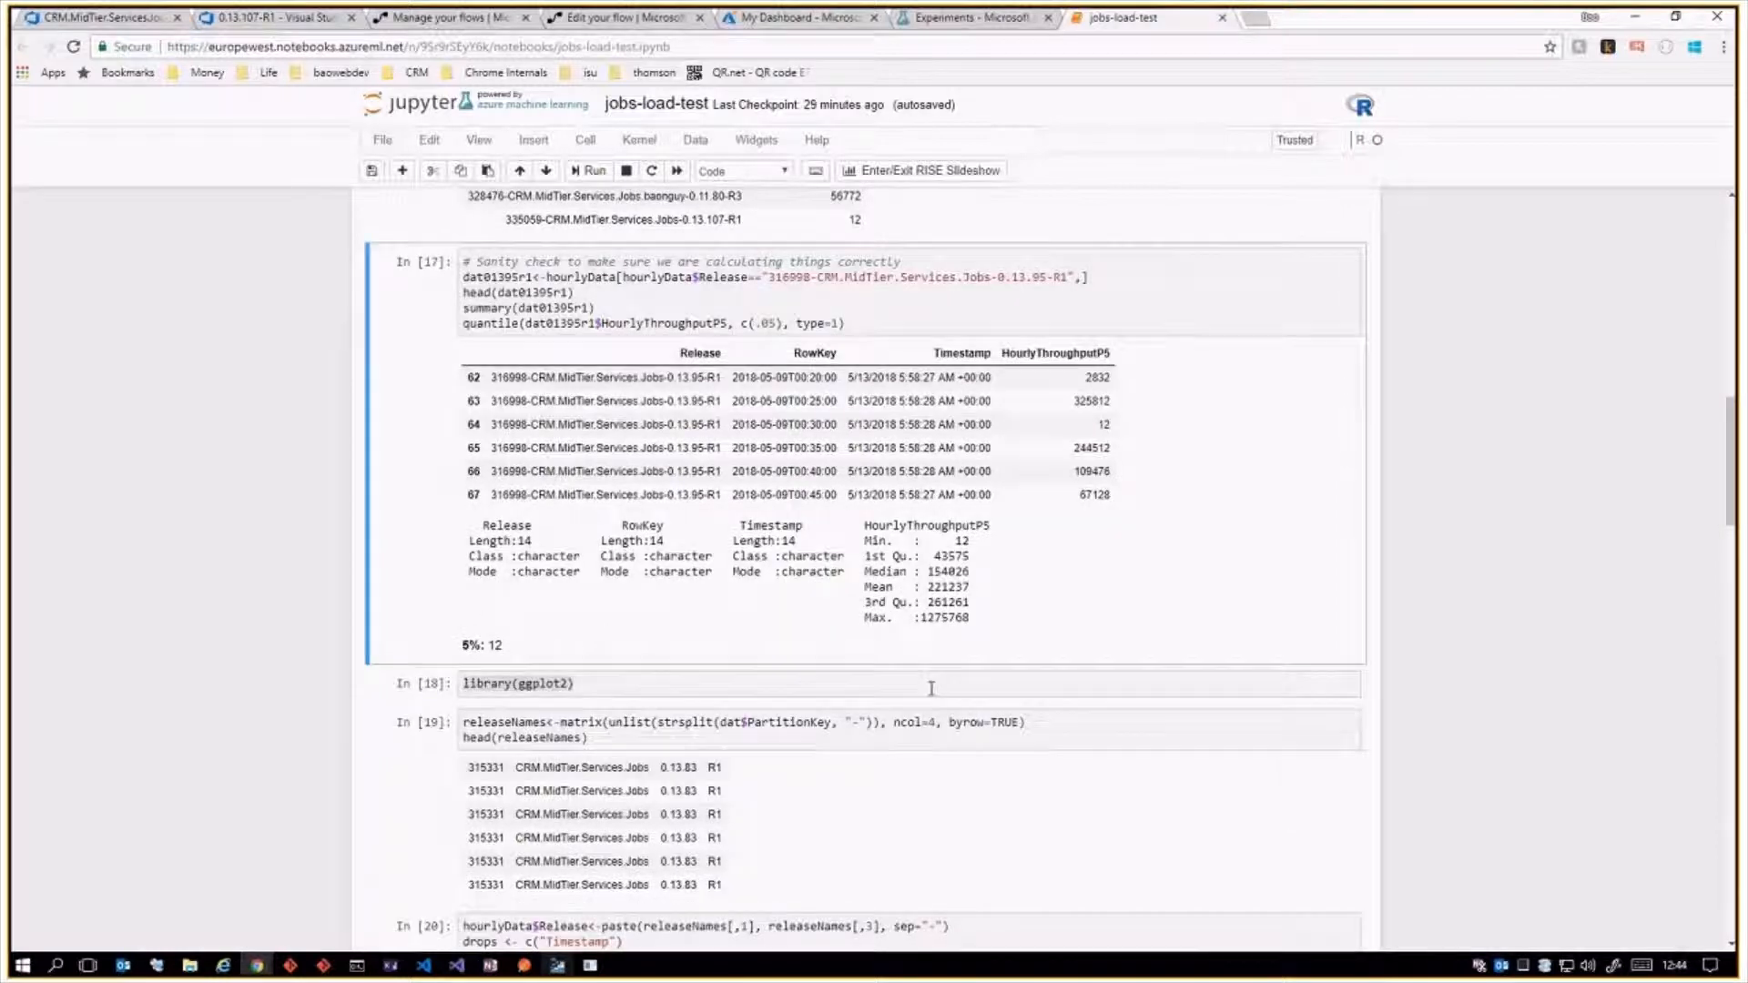
{"action": "scroll", "coordinate": [932, 689], "scroll_direction": "down", "scroll_amount": 4}
{"action": "scroll", "coordinate": [928, 668], "scroll_direction": "up", "scroll_amount": 2}
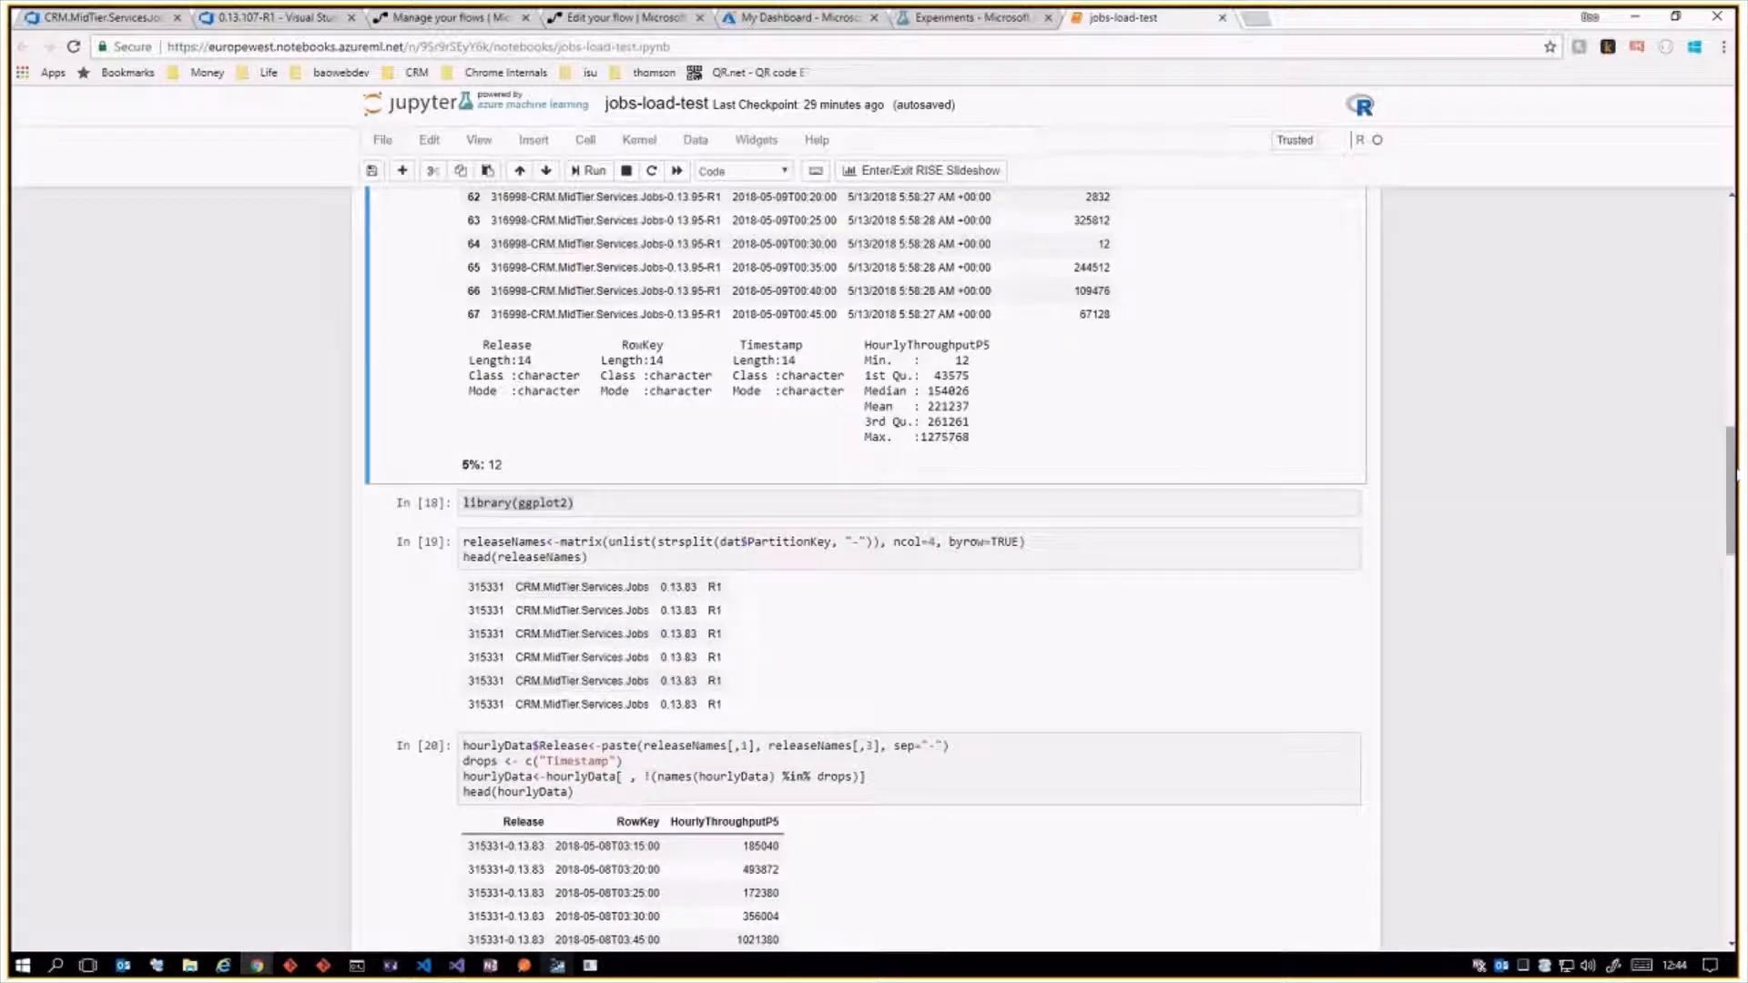
{"action": "mouse_move", "coordinate": [1732, 491]}
{"action": "left_mouse_down"}
{"action": "mouse_move", "coordinate": [1734, 833]}
{"action": "mouse_move", "coordinate": [1720, 462]}
{"action": "left_mouse_up"}
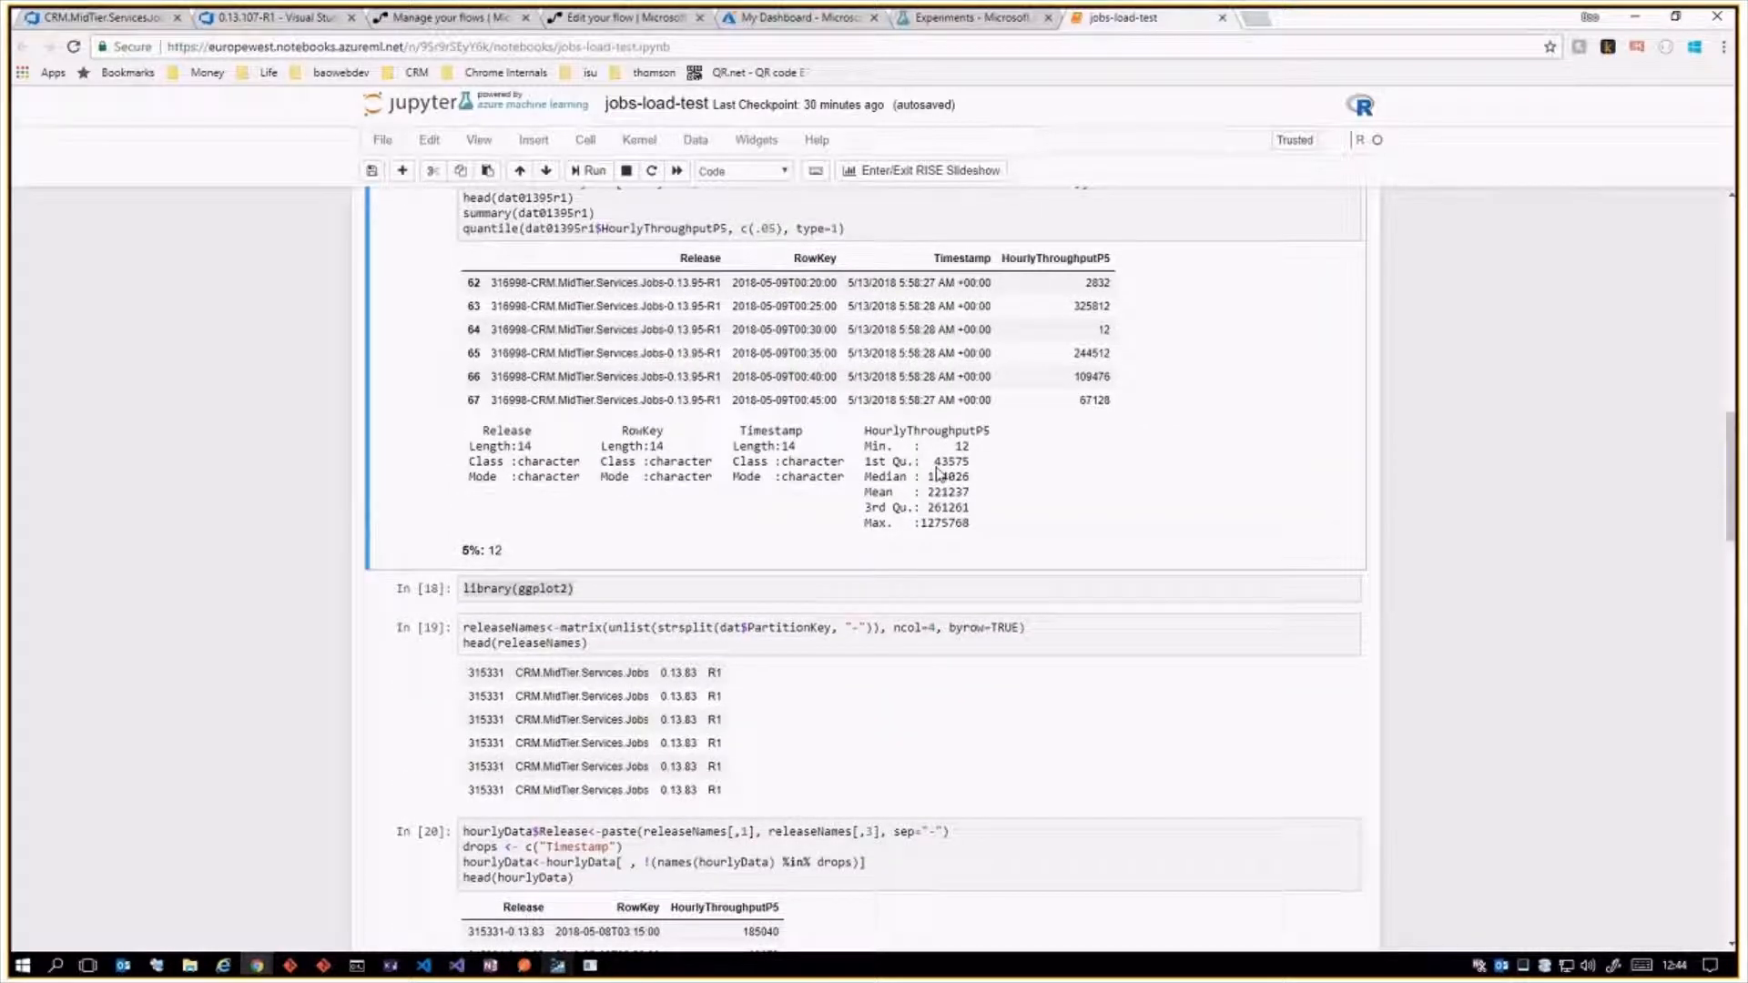
{"action": "left_click_drag", "start_coordinate": [859, 430], "coordinate": [972, 512]}
{"action": "left_click", "coordinate": [967, 522]}
{"action": "double_click", "coordinate": [962, 521]}
Examine the violin plot beneath the ggplot cell, comparing the 0.11.80 releases with 335059-0.13.107.
{"action": "scroll", "coordinate": [1443, 533], "scroll_direction": "down", "scroll_amount": 5}
{"action": "scroll", "coordinate": [1447, 564], "scroll_direction": "down", "scroll_amount": 12}
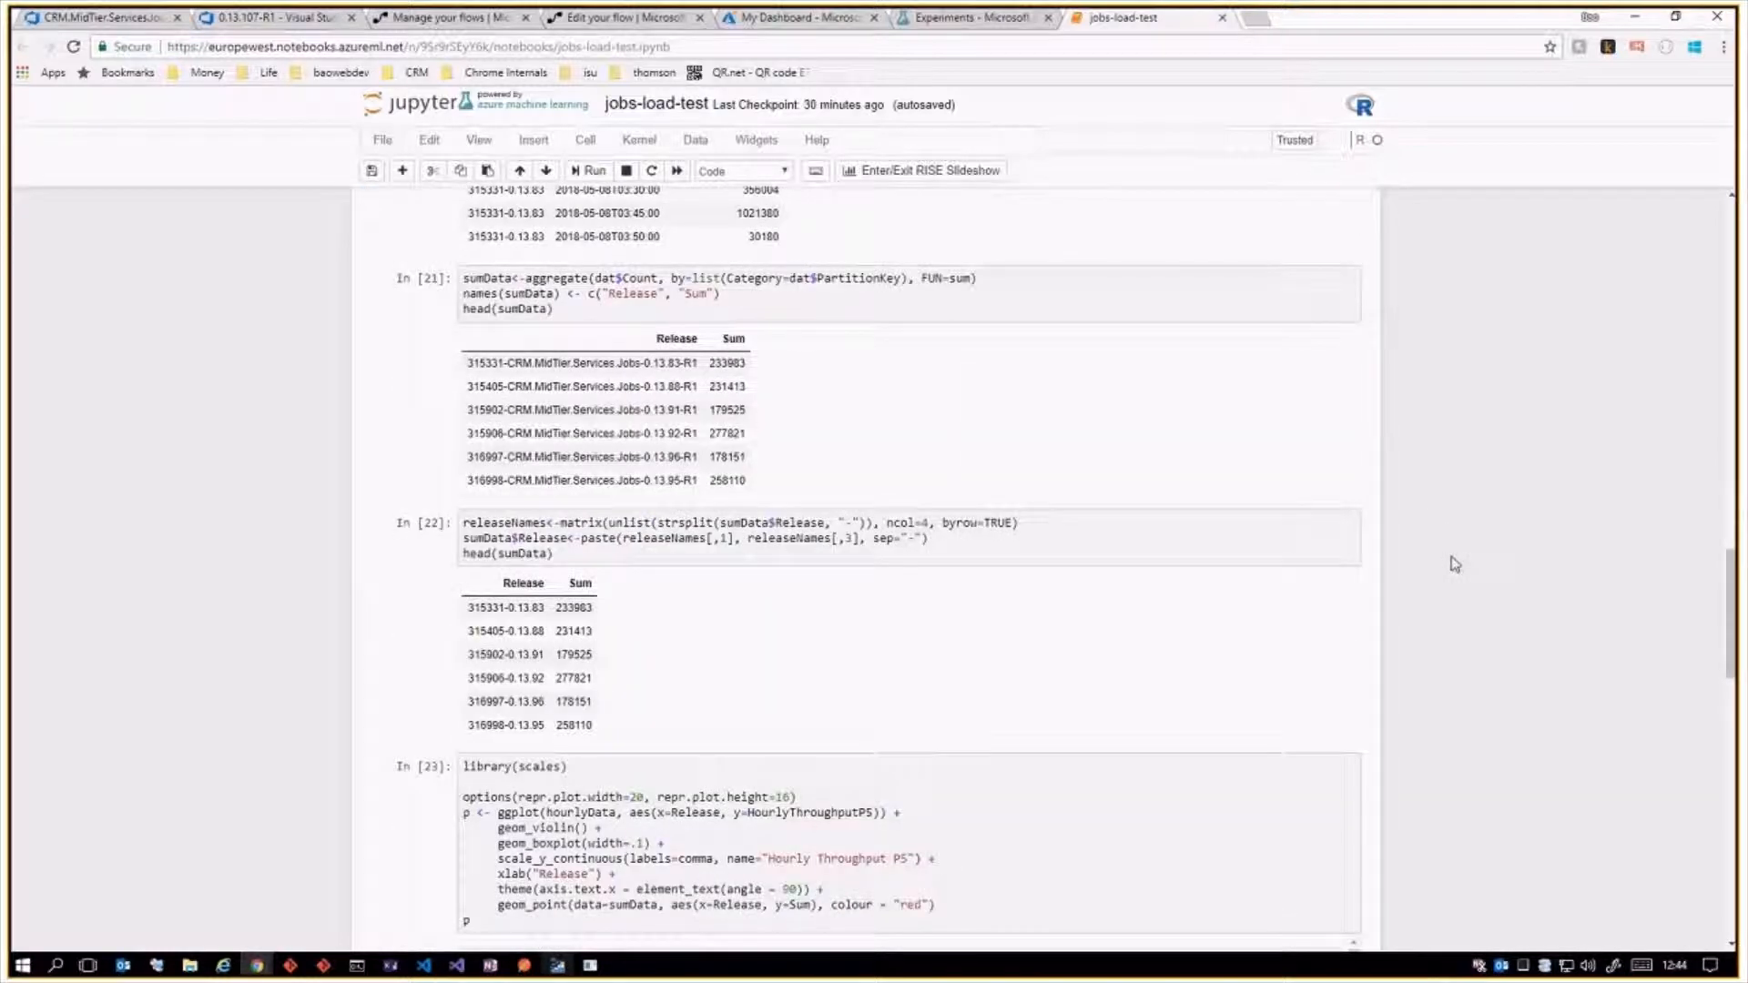
{"action": "scroll", "coordinate": [1455, 643], "scroll_direction": "down", "scroll_amount": 1}
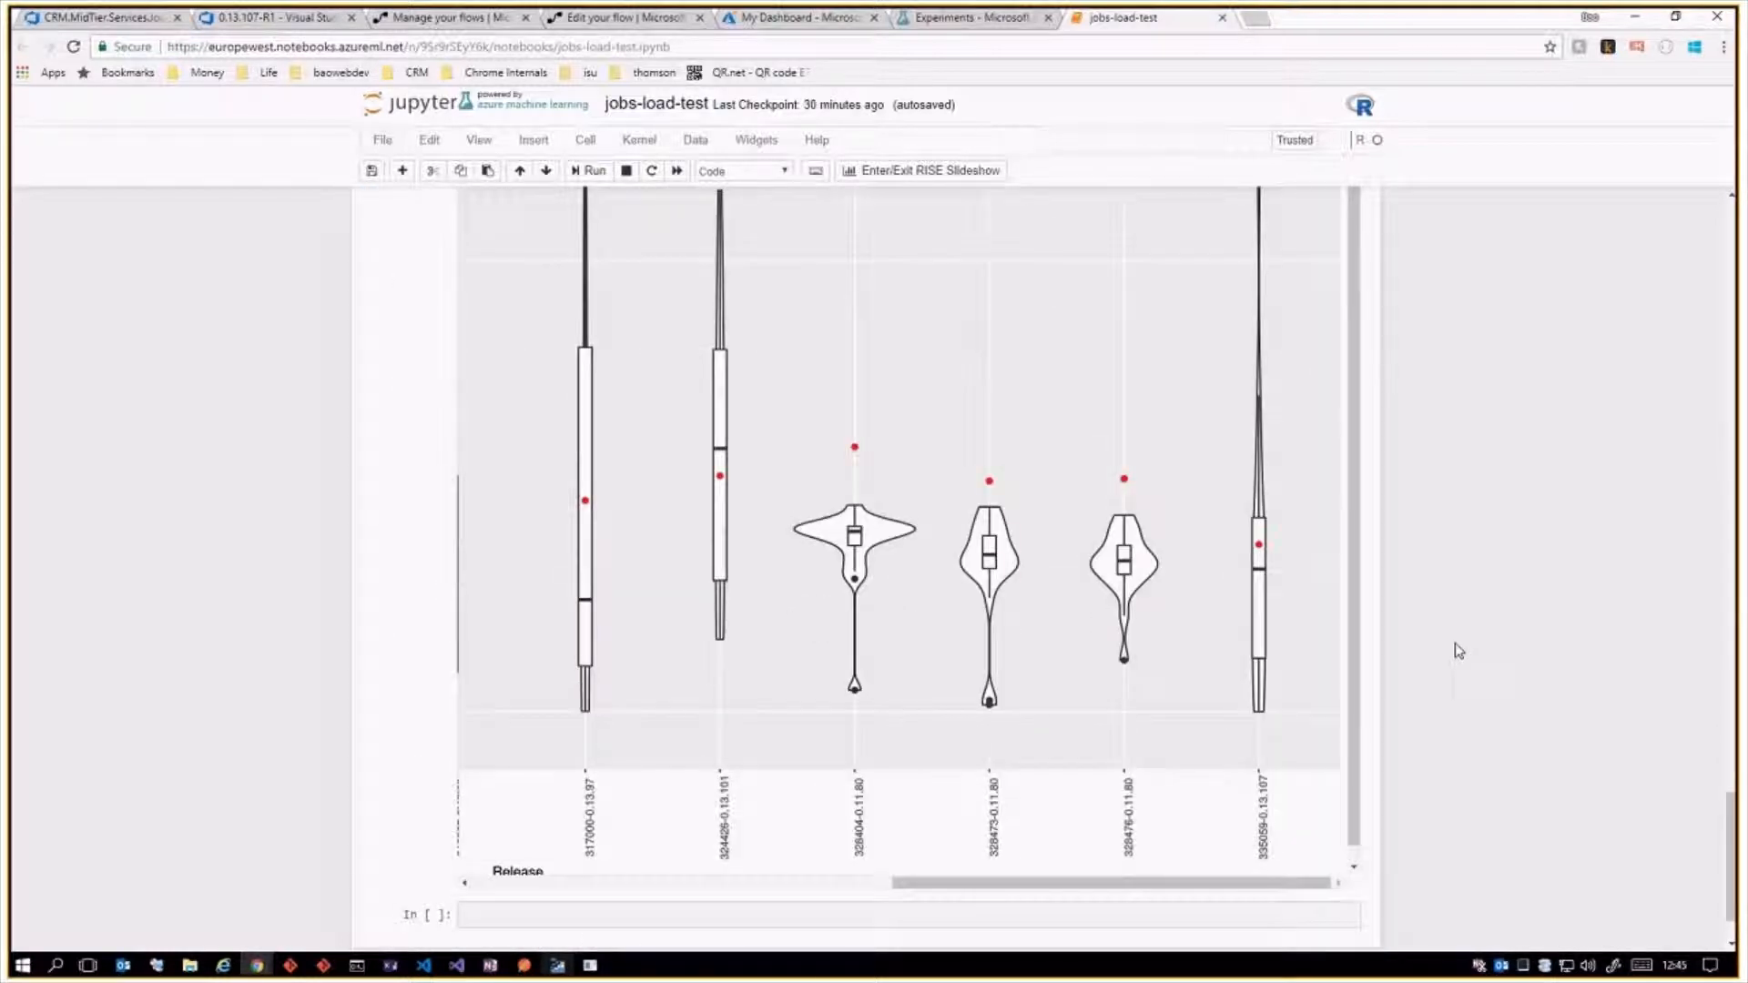
{"action": "scroll", "coordinate": [1424, 741], "scroll_direction": "up", "scroll_amount": 1}
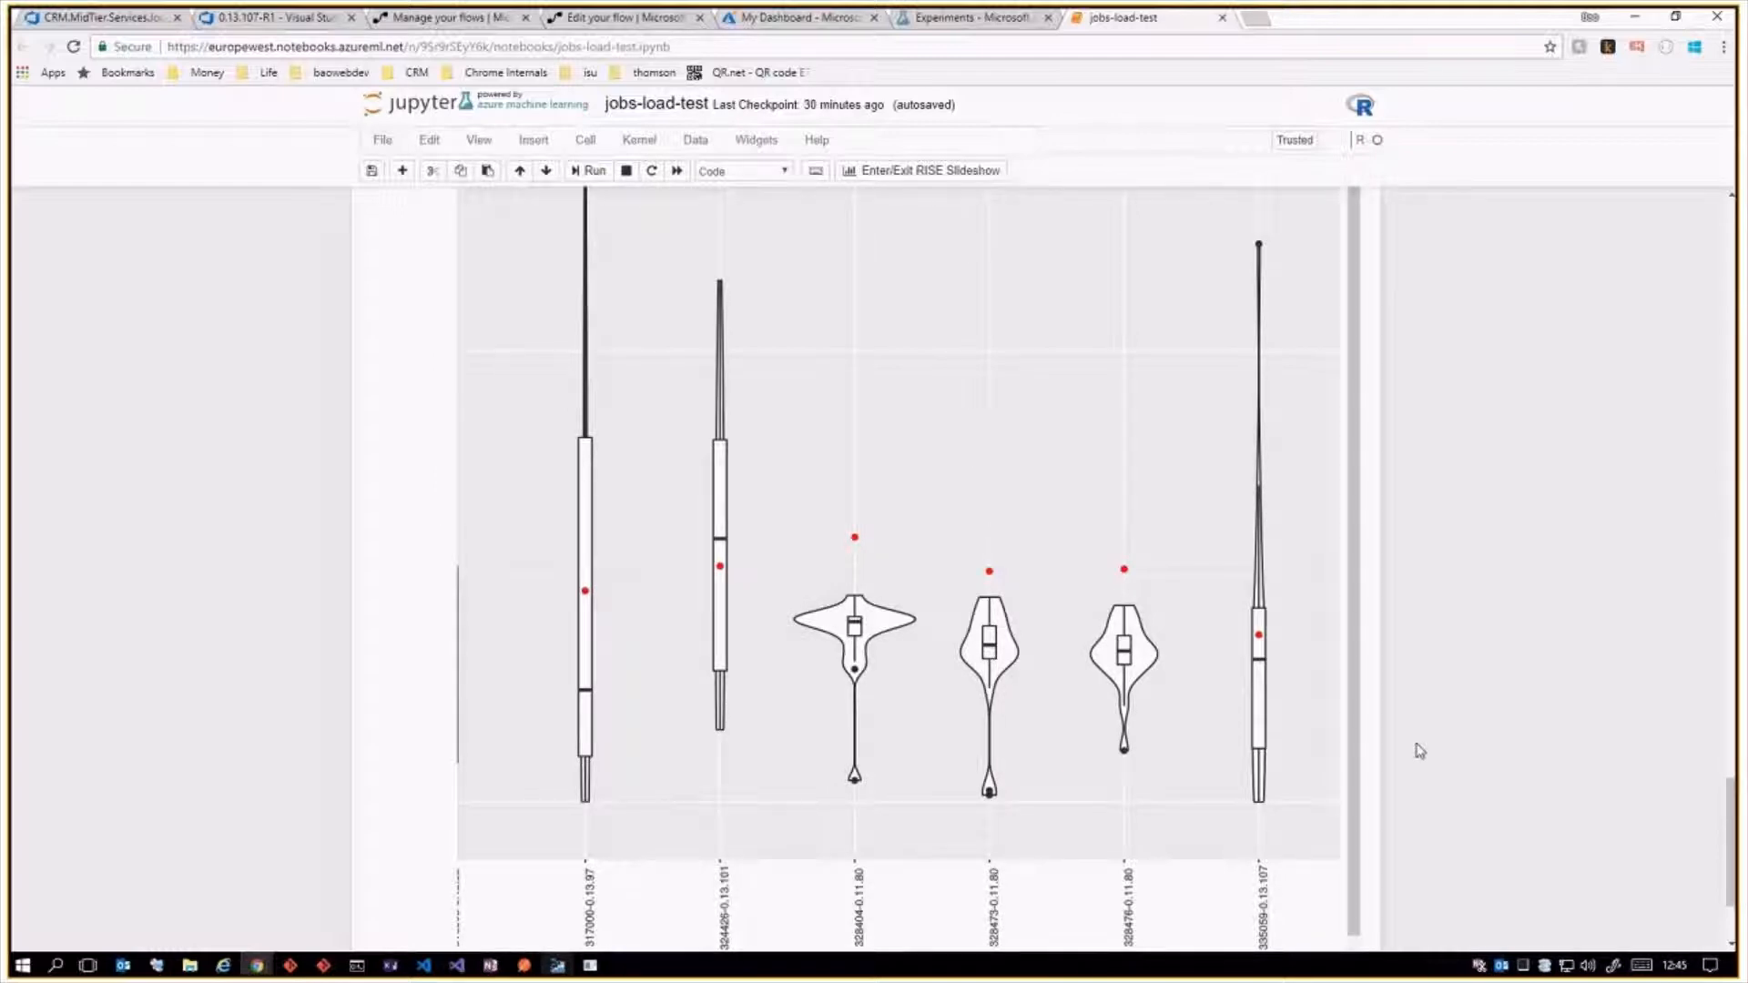
{"action": "scroll", "coordinate": [1365, 782], "scroll_direction": "down", "scroll_amount": 1}
{"action": "left_click_drag", "start_coordinate": [1284, 881], "coordinate": [1326, 889]}
{"action": "scroll", "coordinate": [1400, 870], "scroll_direction": "up", "scroll_amount": 1}
{"action": "scroll", "coordinate": [1400, 871], "scroll_direction": "down", "scroll_amount": 1}
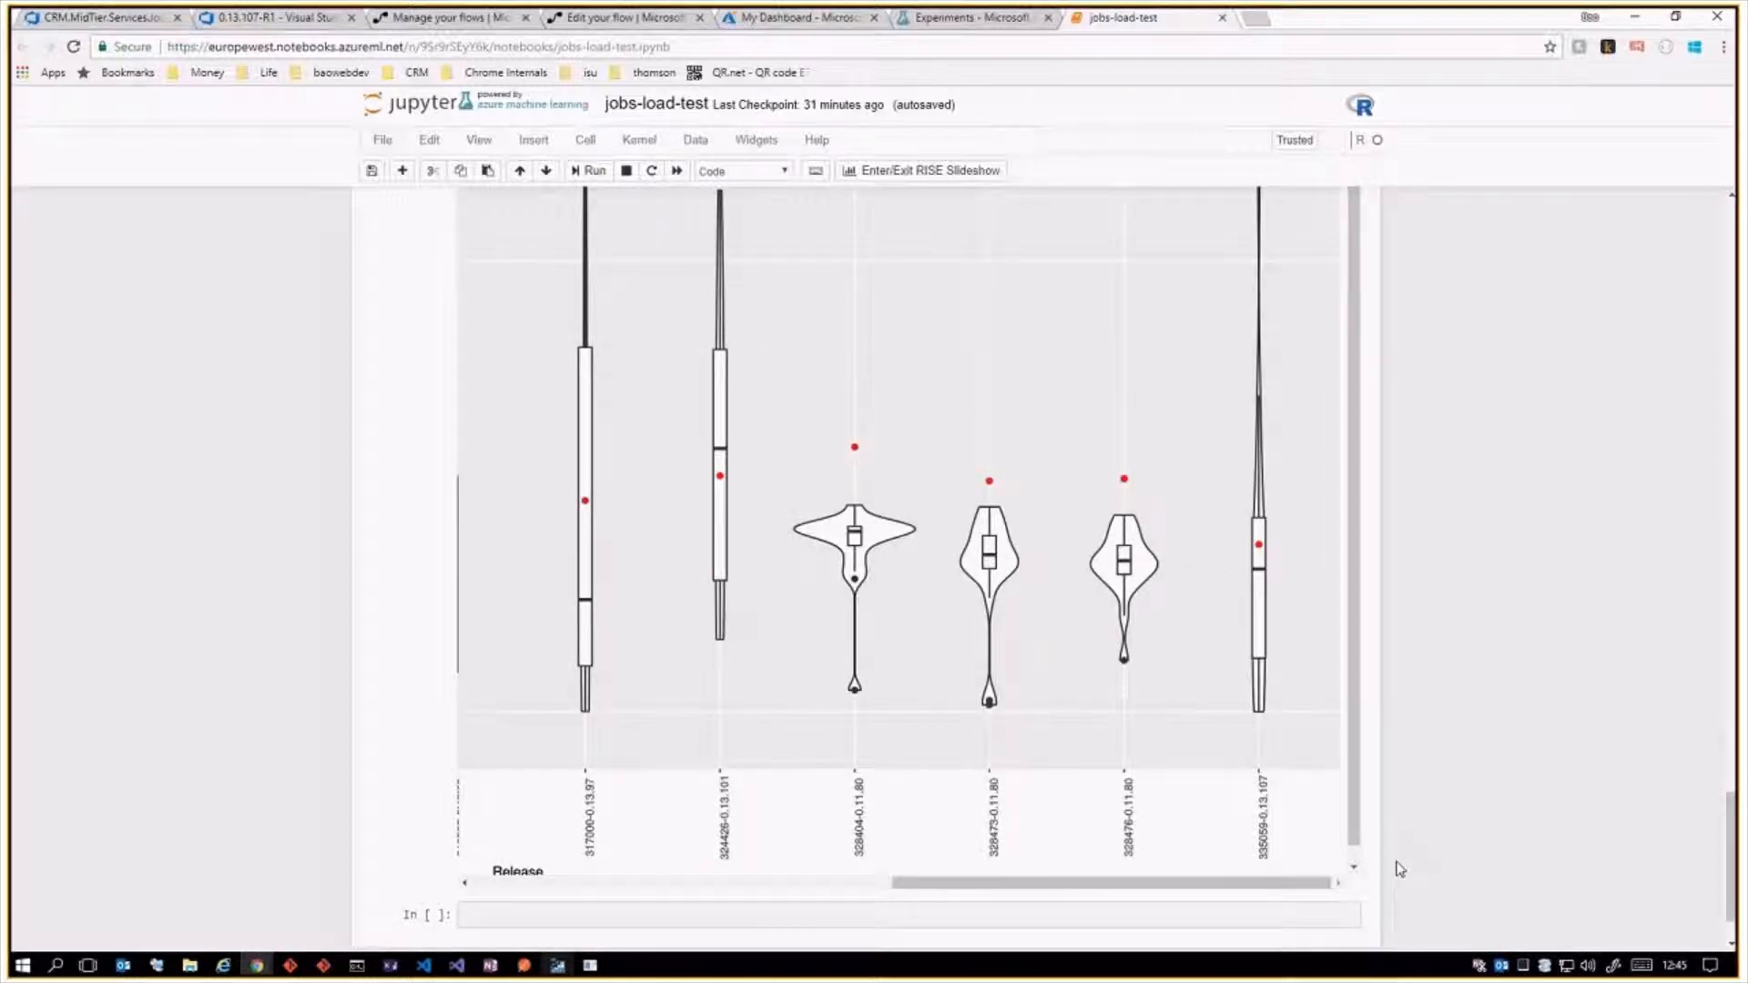
Switch to File Explorer and look through the Downloads folder with its file names in descending order.
{"action": "left_click", "coordinate": [190, 965]}
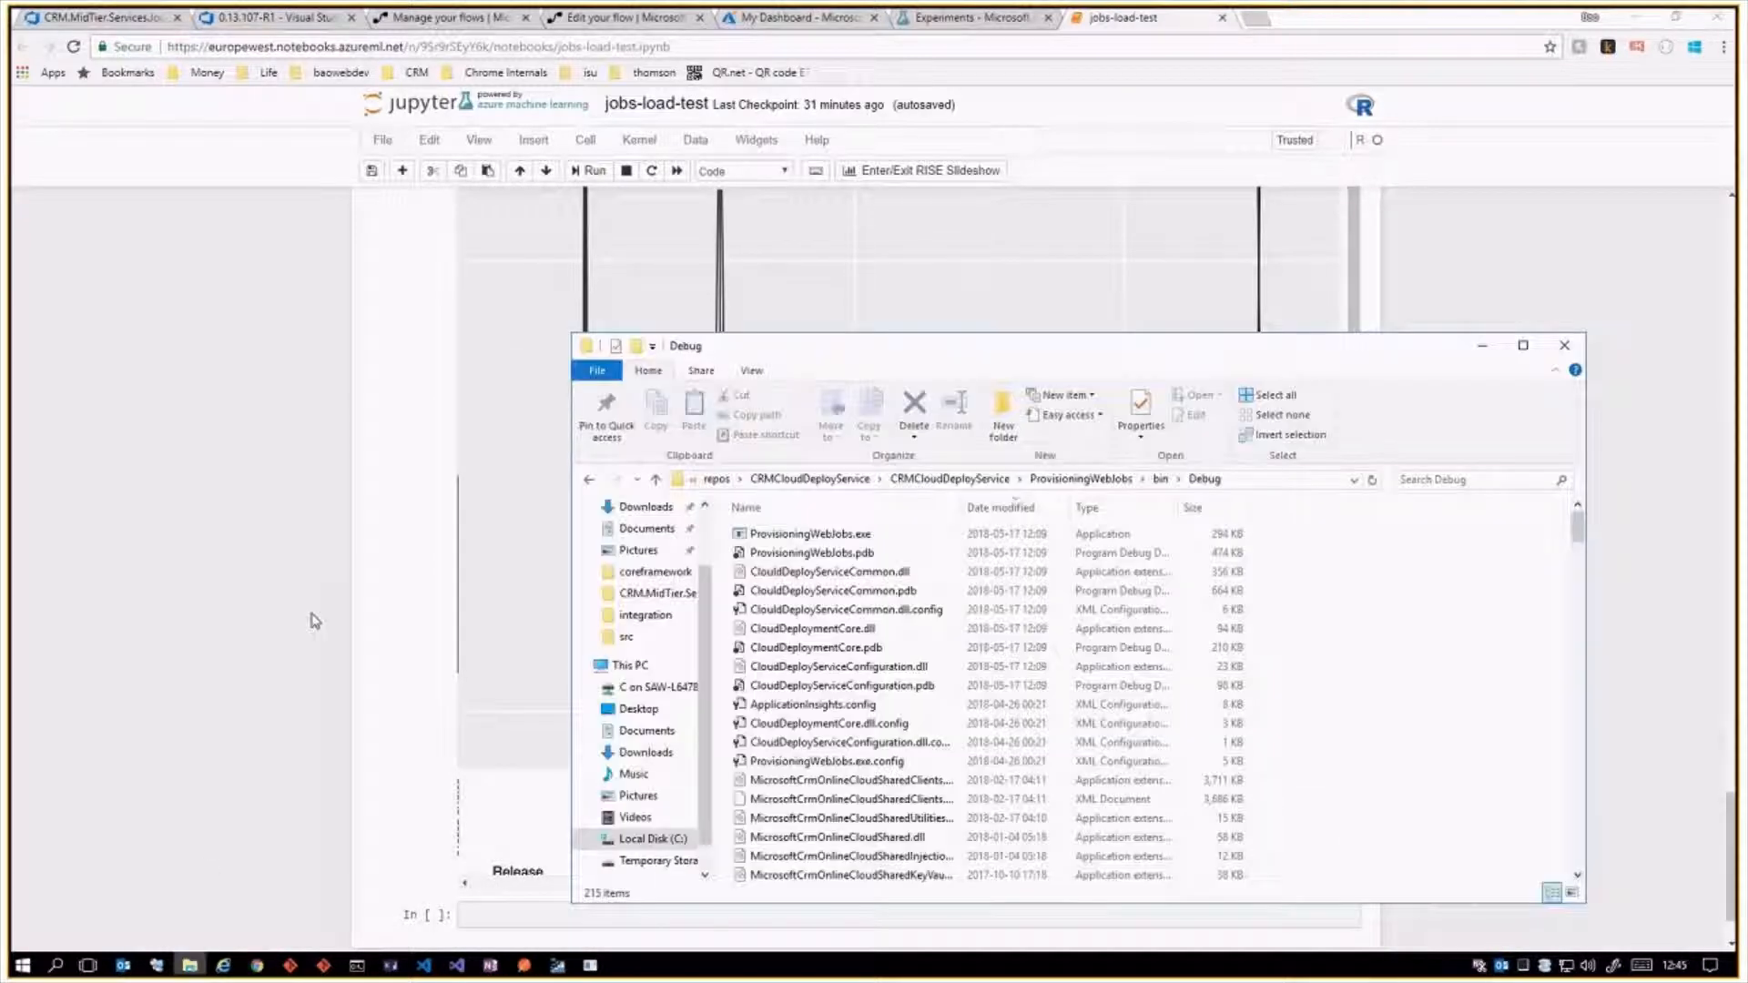
{"action": "scroll", "coordinate": [643, 594], "scroll_direction": "up", "scroll_amount": 2}
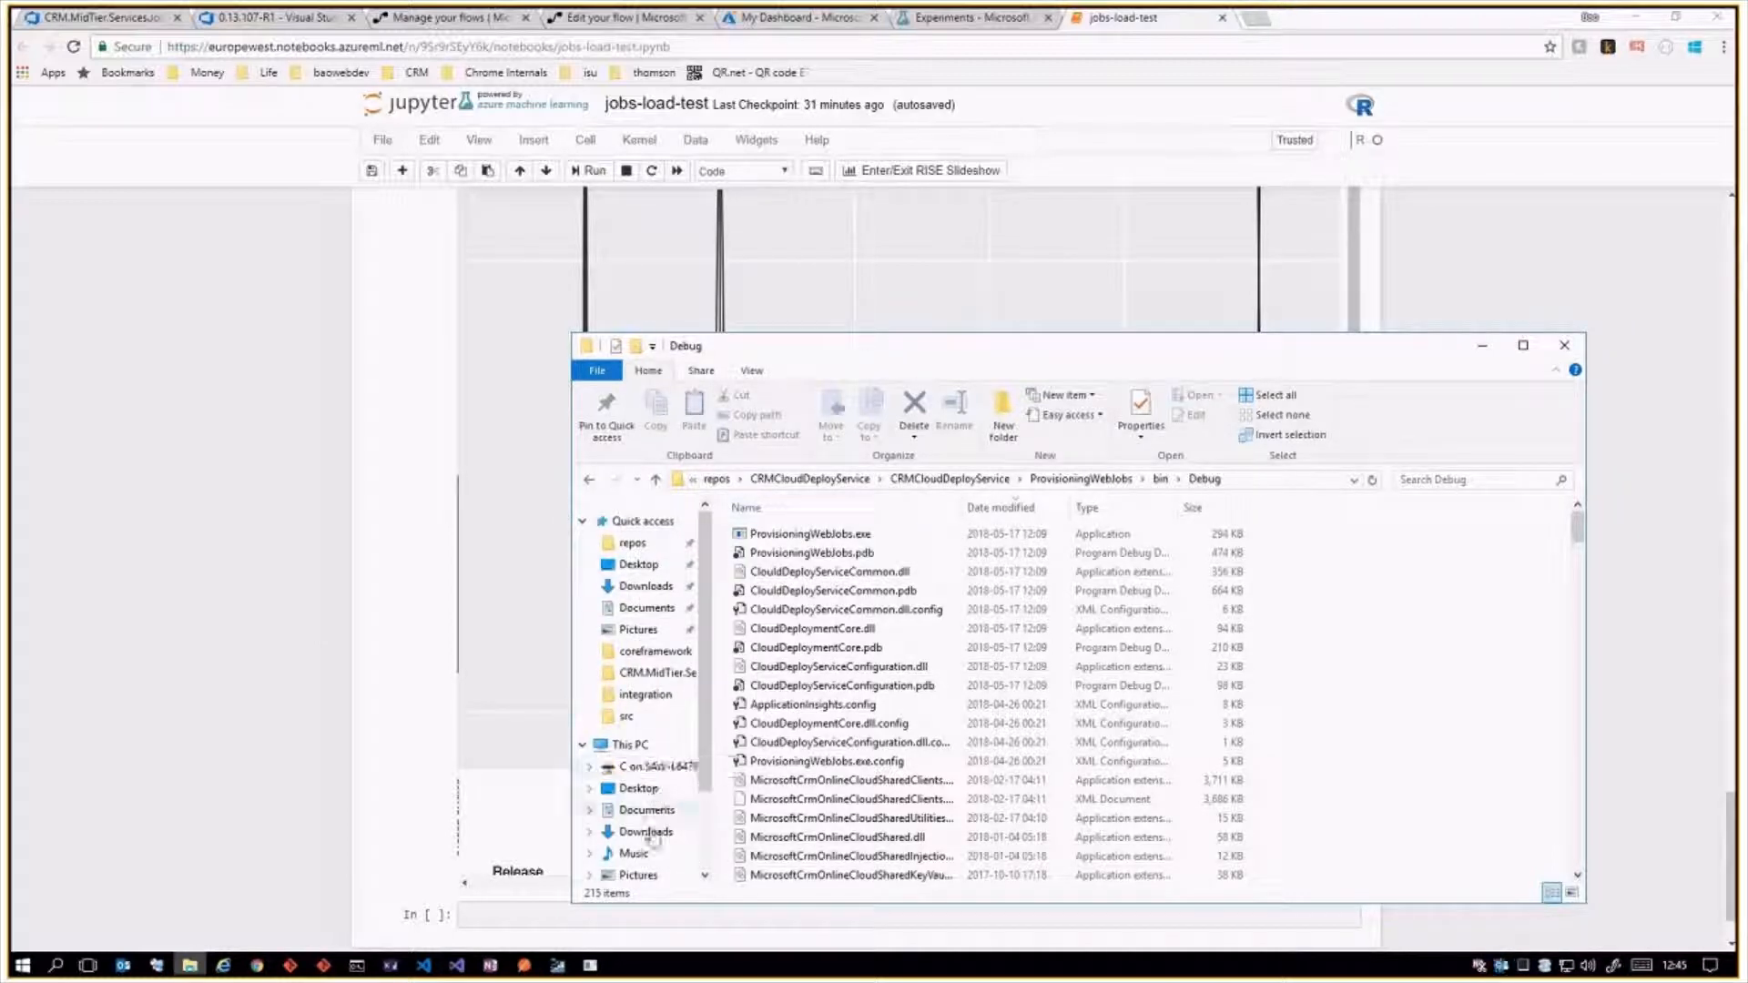
{"action": "left_click", "coordinate": [648, 588]}
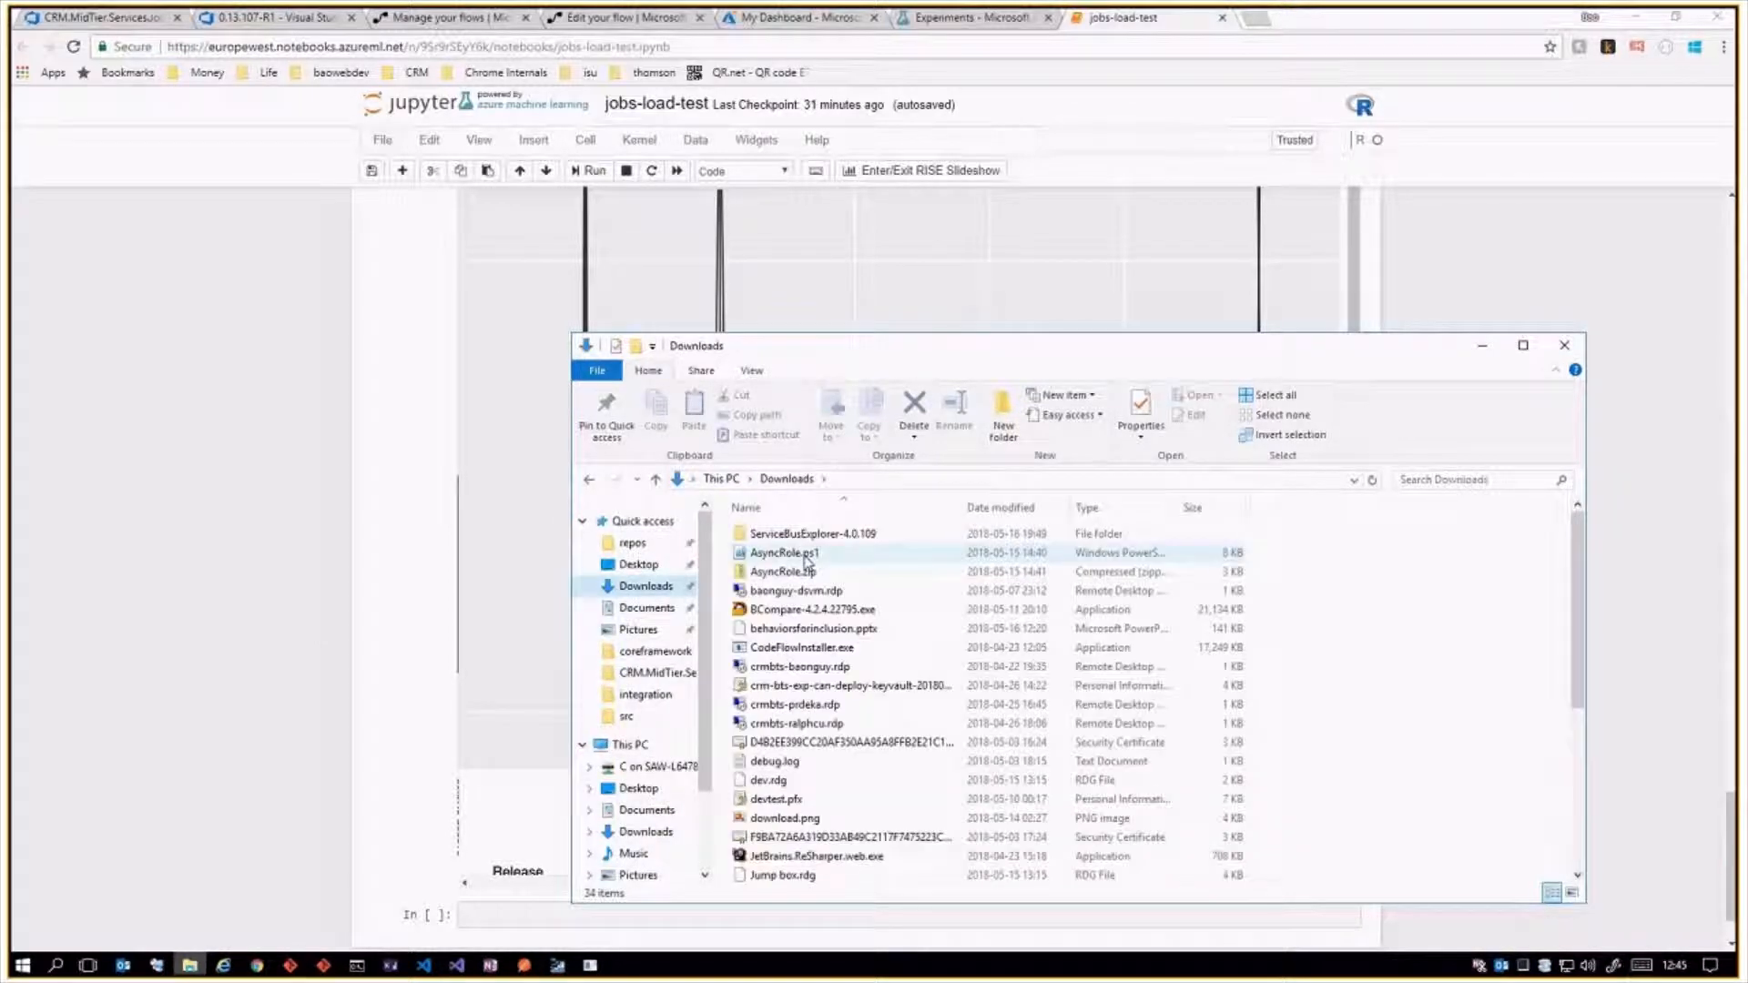
{"action": "left_click", "coordinate": [890, 506]}
{"action": "scroll", "coordinate": [805, 674], "scroll_direction": "down", "scroll_amount": 5}
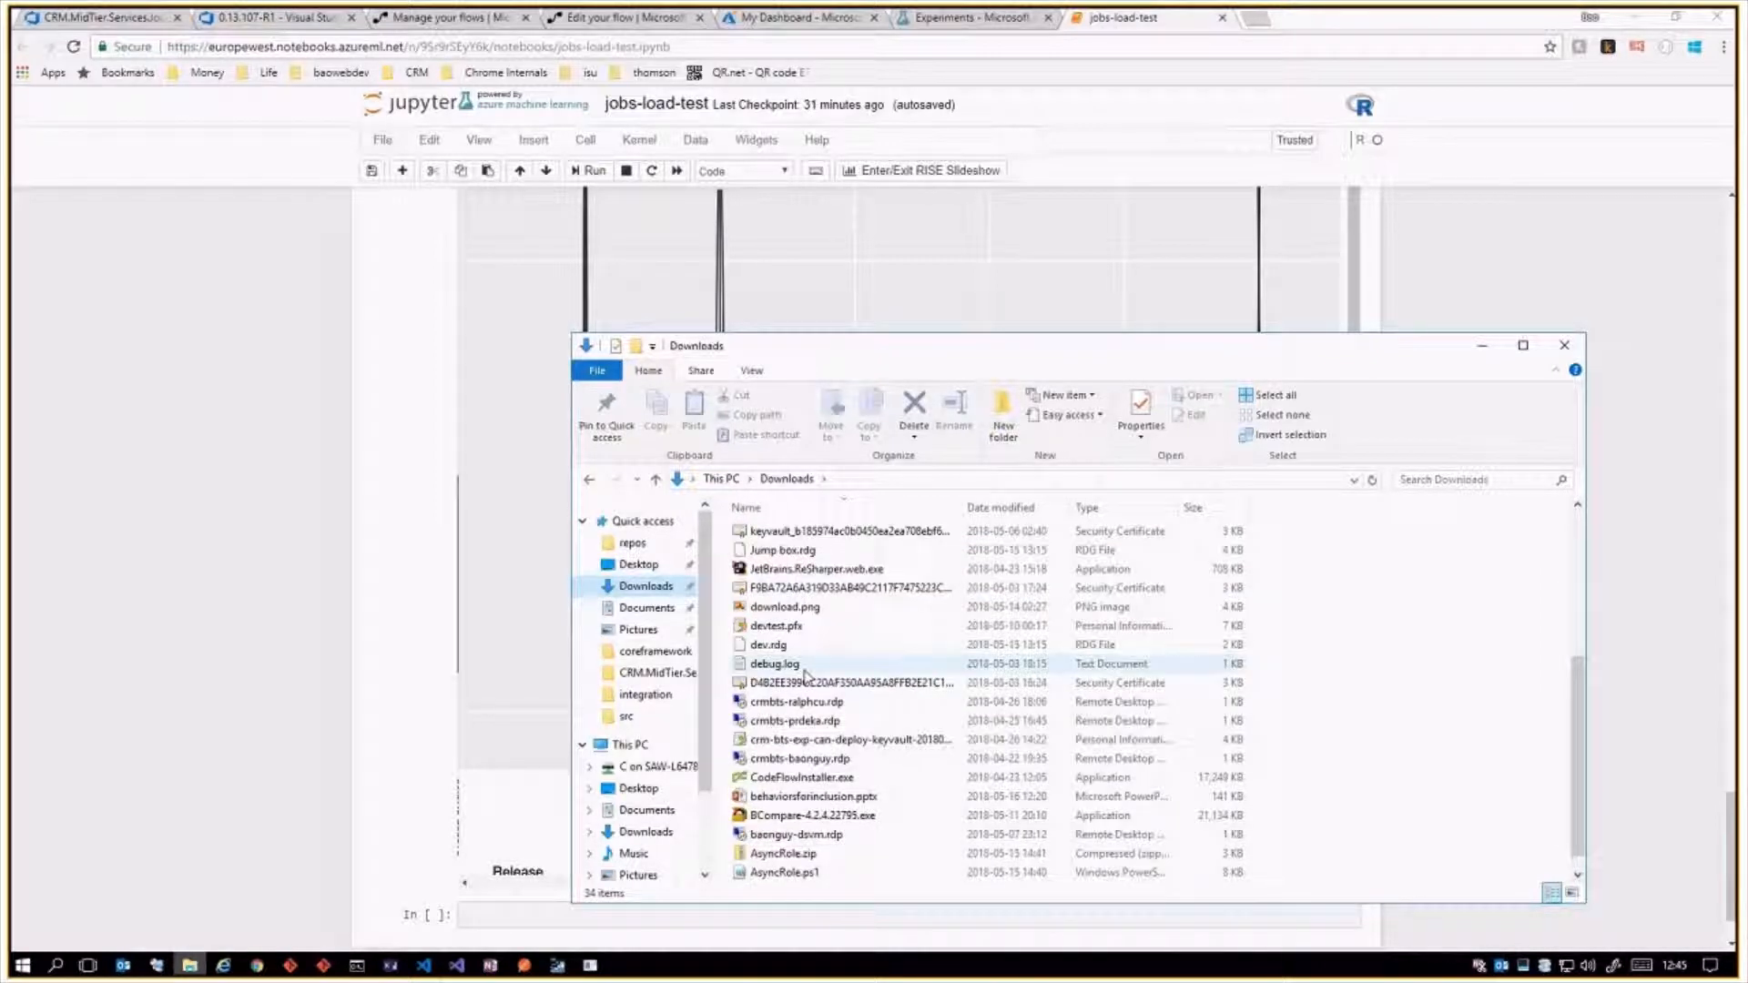
{"action": "scroll", "coordinate": [804, 674], "scroll_direction": "down", "scroll_amount": 1}
Open jobs-load-test-2018-05-12-0147.pbix from the load-tests folder in Documents with Power BI Desktop.
{"action": "left_click", "coordinate": [663, 611]}
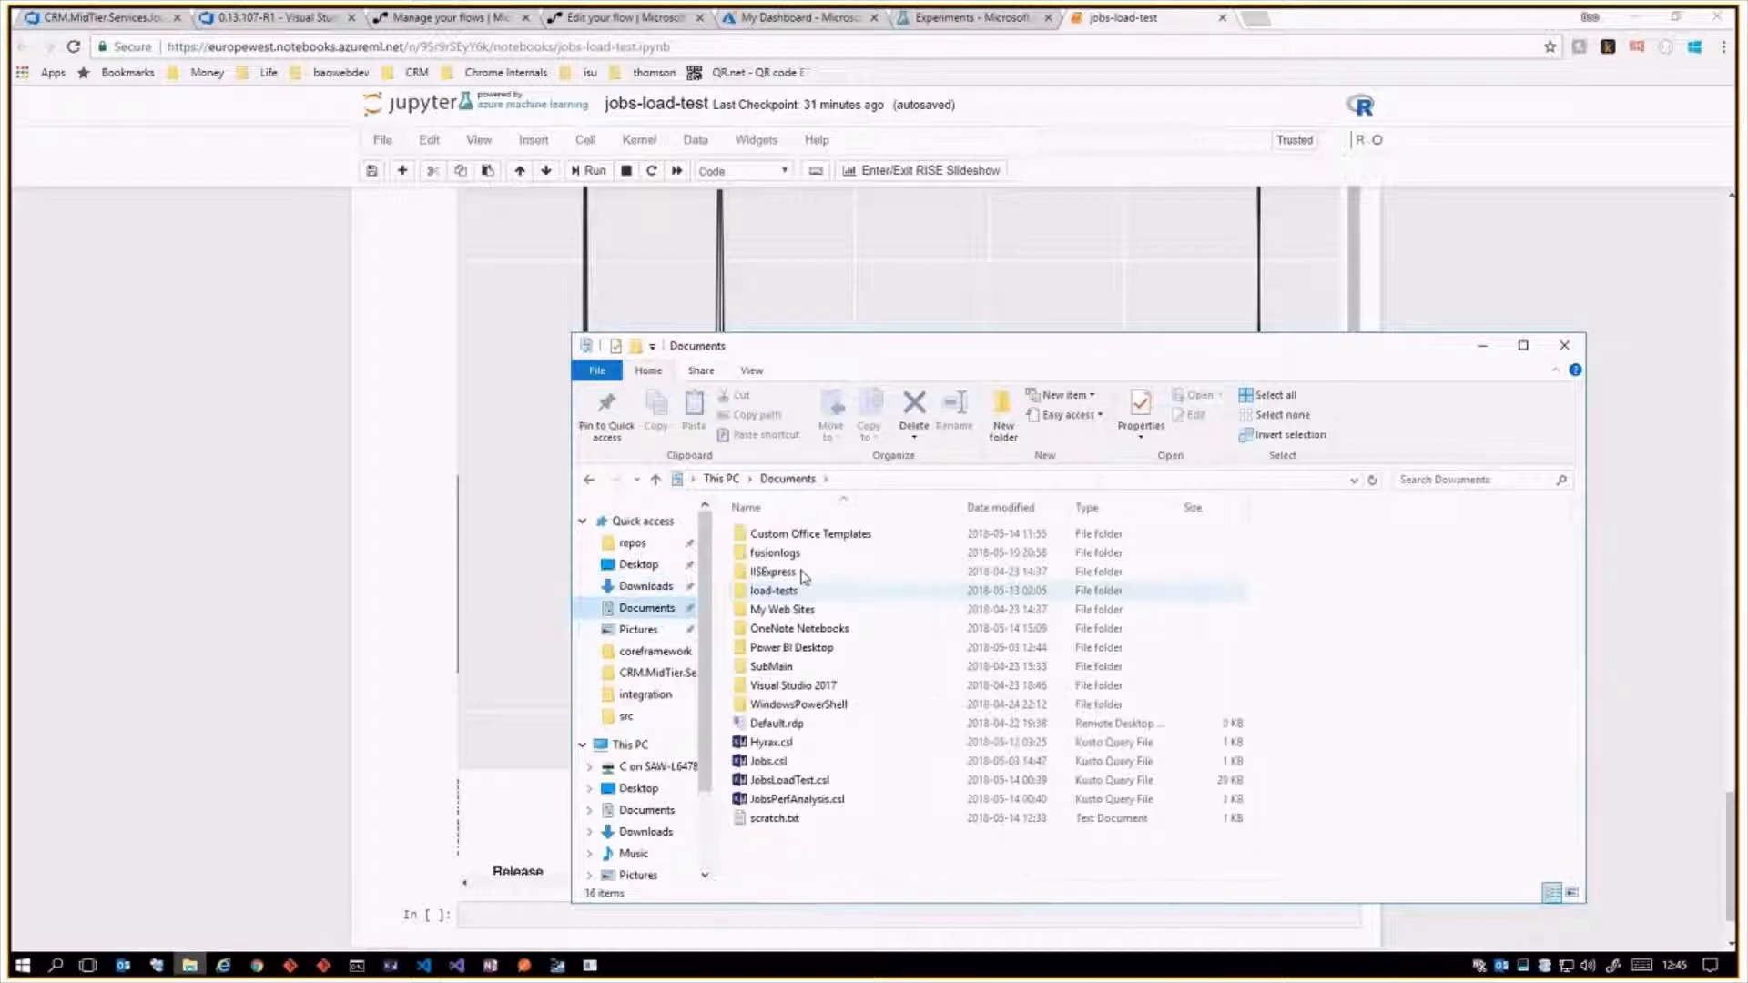
{"action": "double_click", "coordinate": [795, 574]}
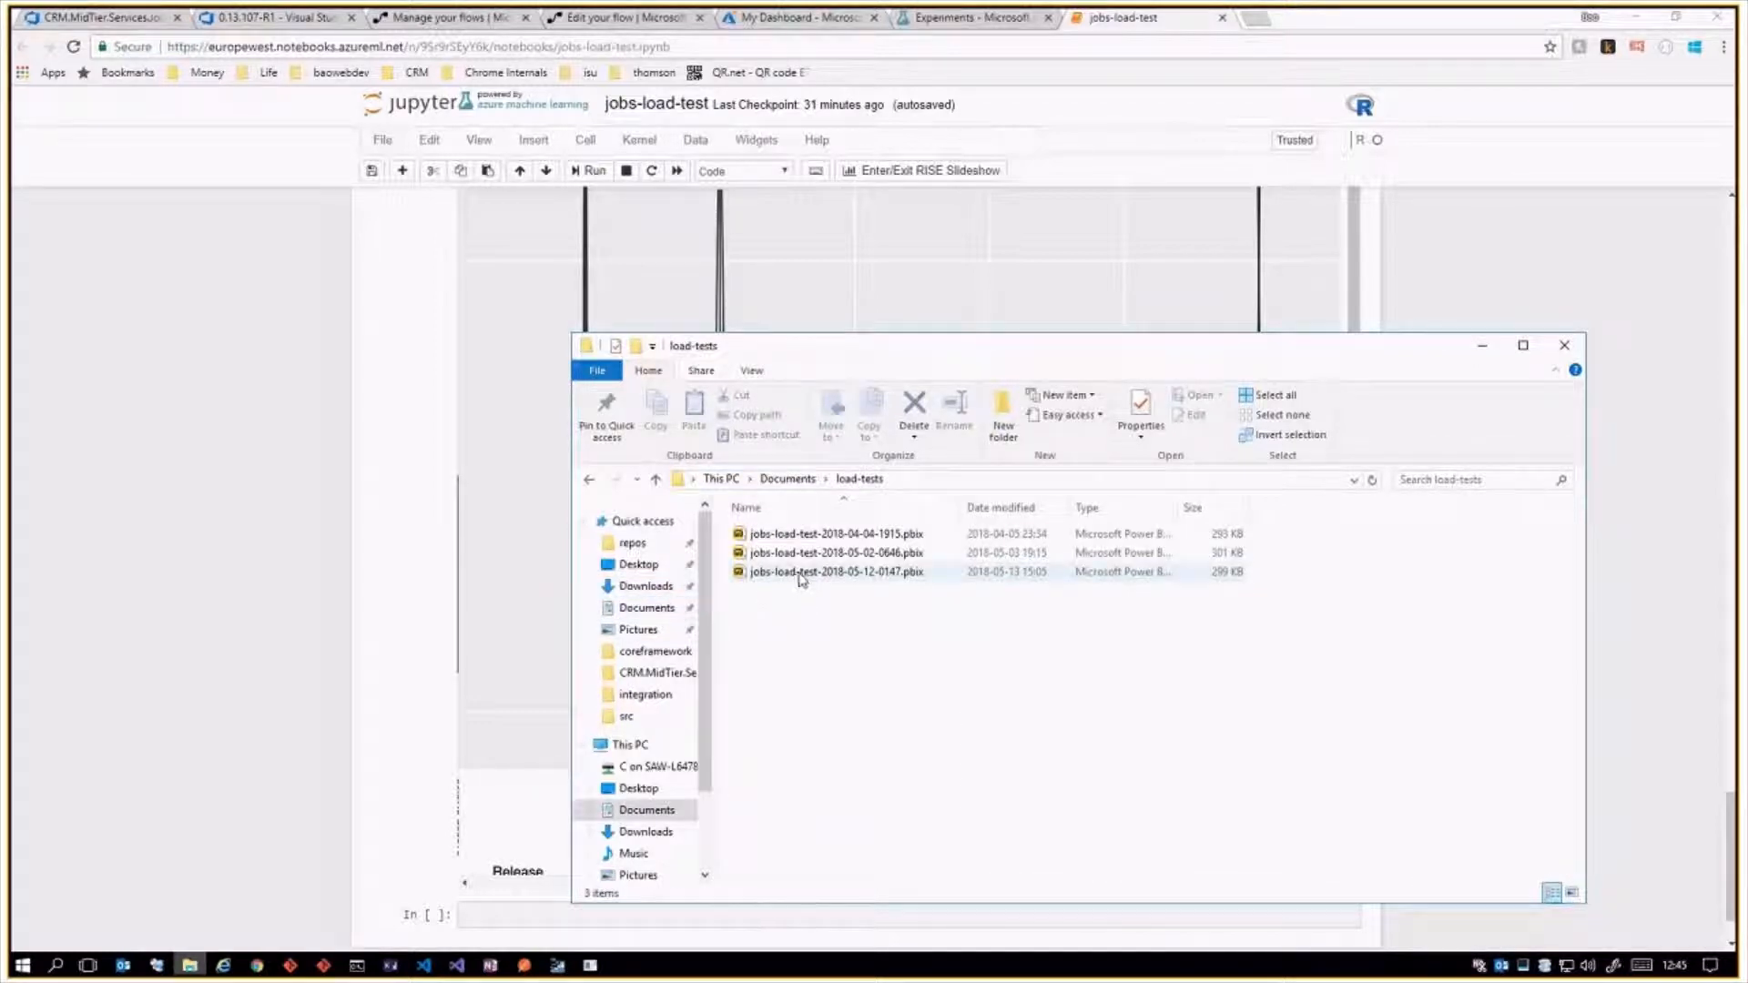
{"action": "double_click", "coordinate": [801, 579]}
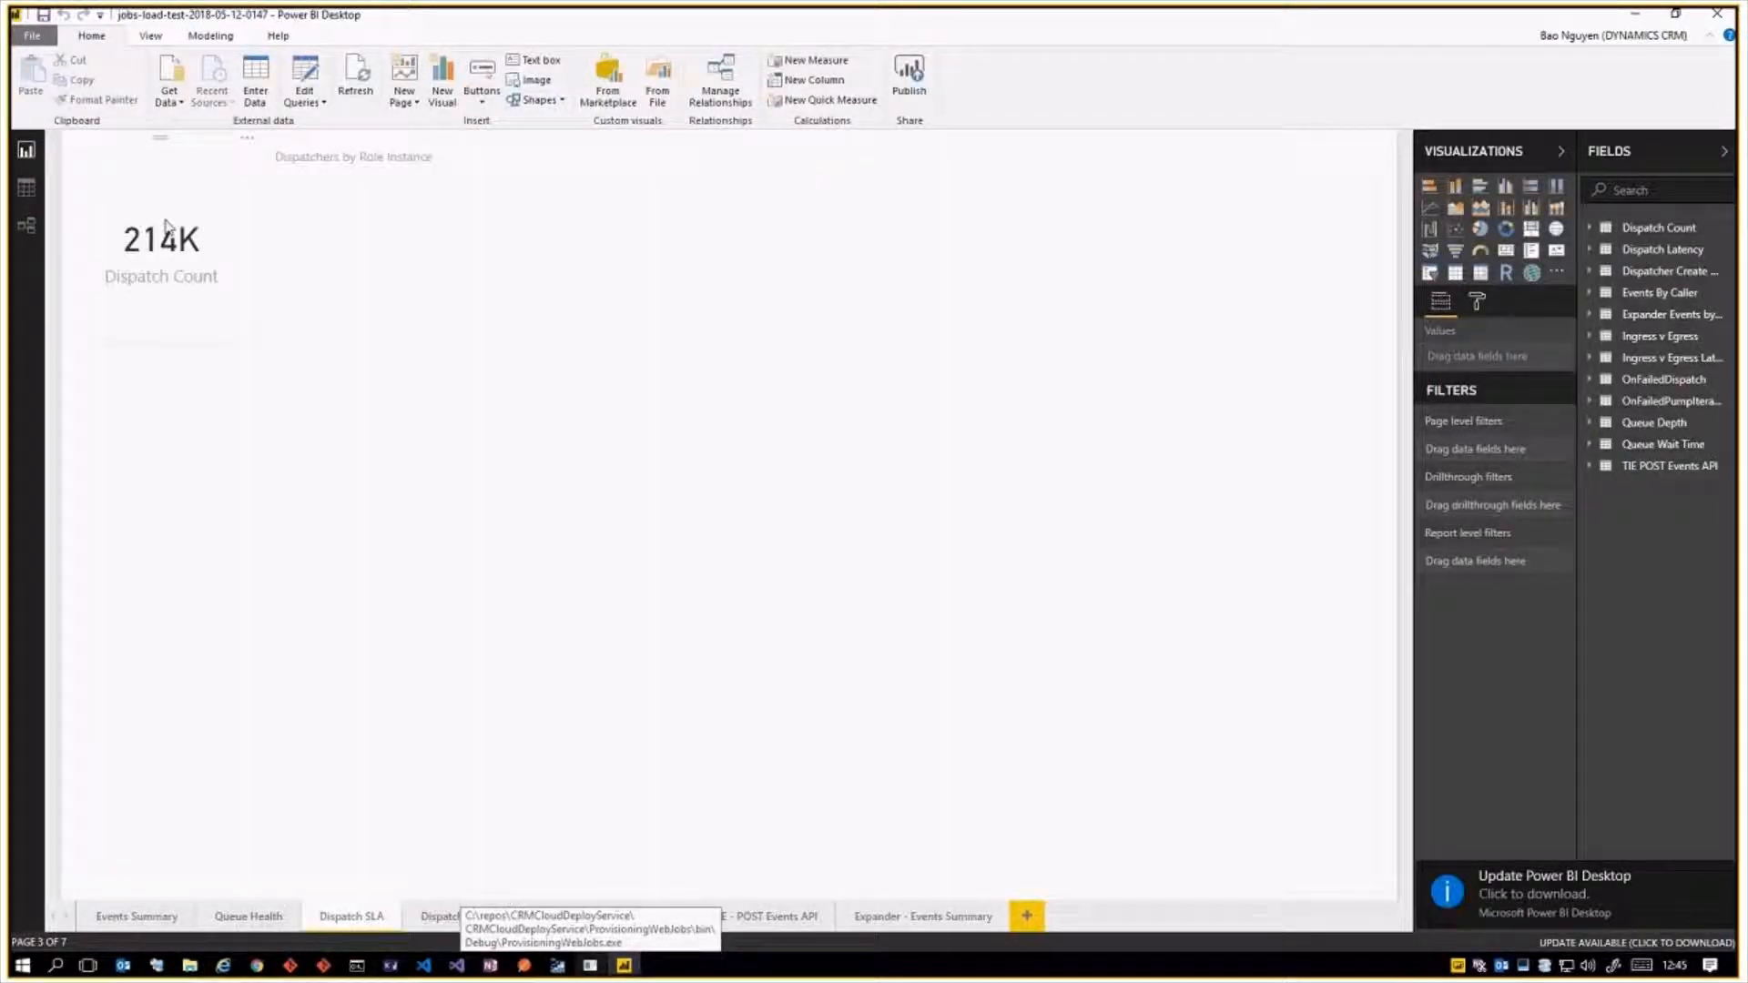
View the Dispatch Count card and Dispatch Health page, and read the Events Summary table down to its end.
{"action": "left_click", "coordinate": [167, 252]}
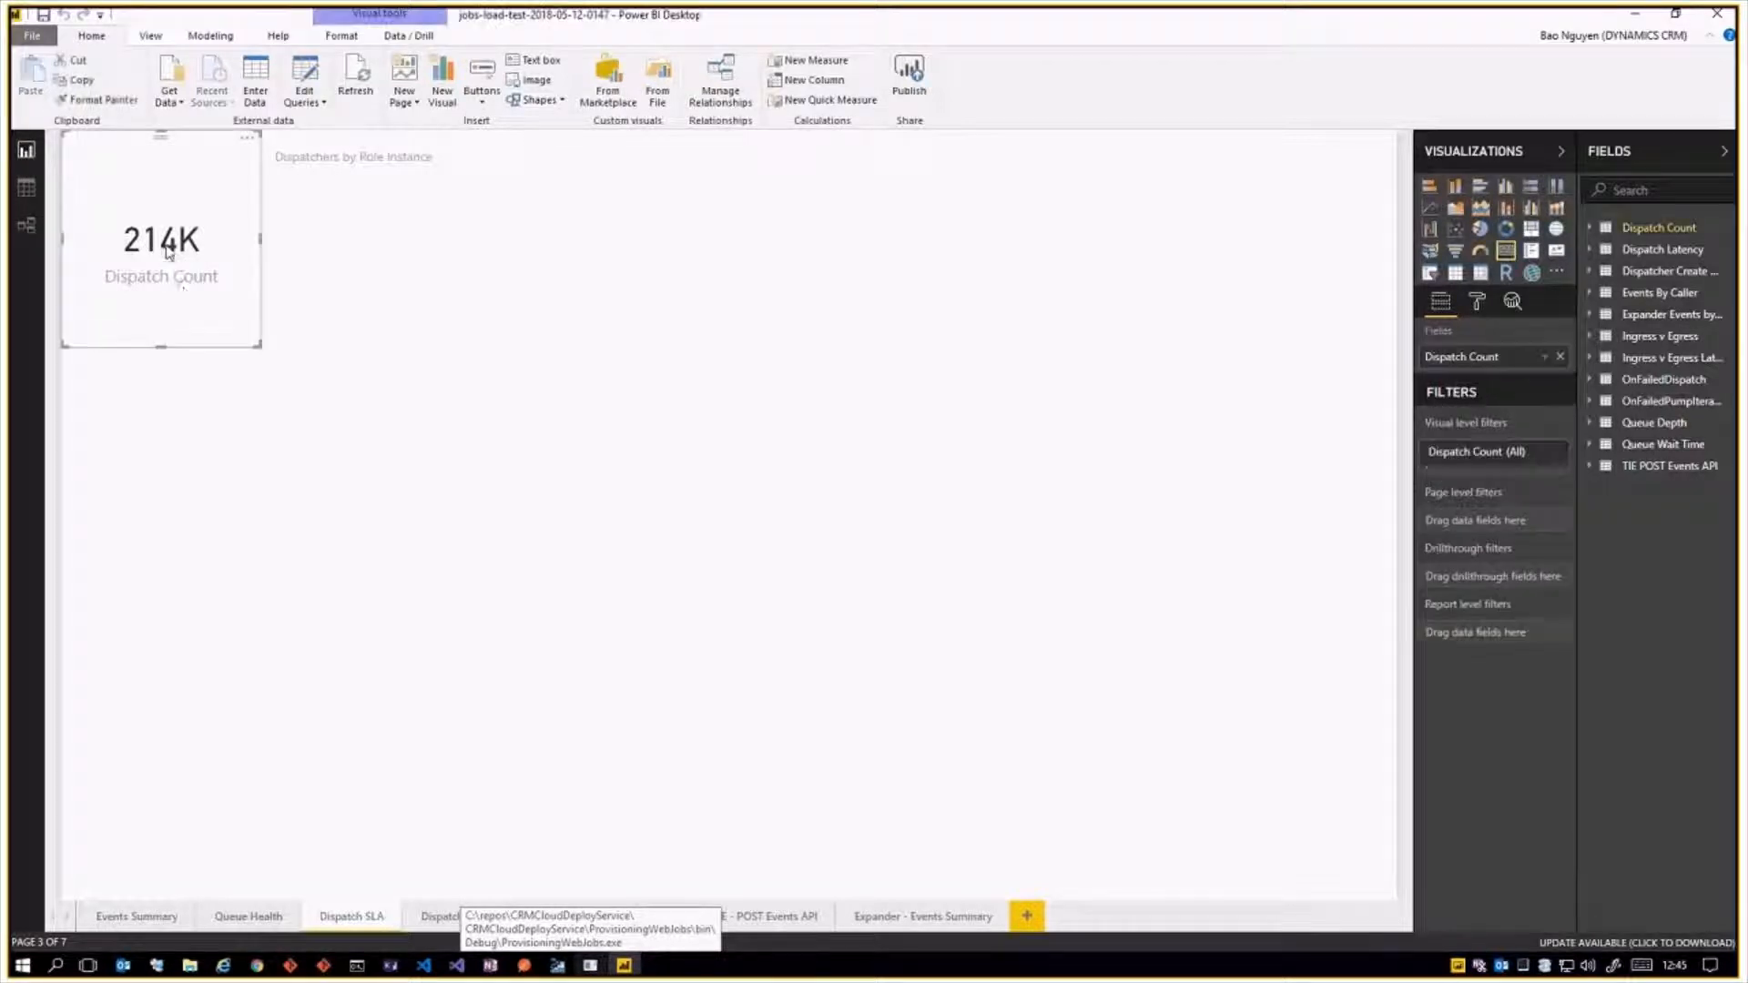
{"action": "left_click", "coordinate": [427, 919]}
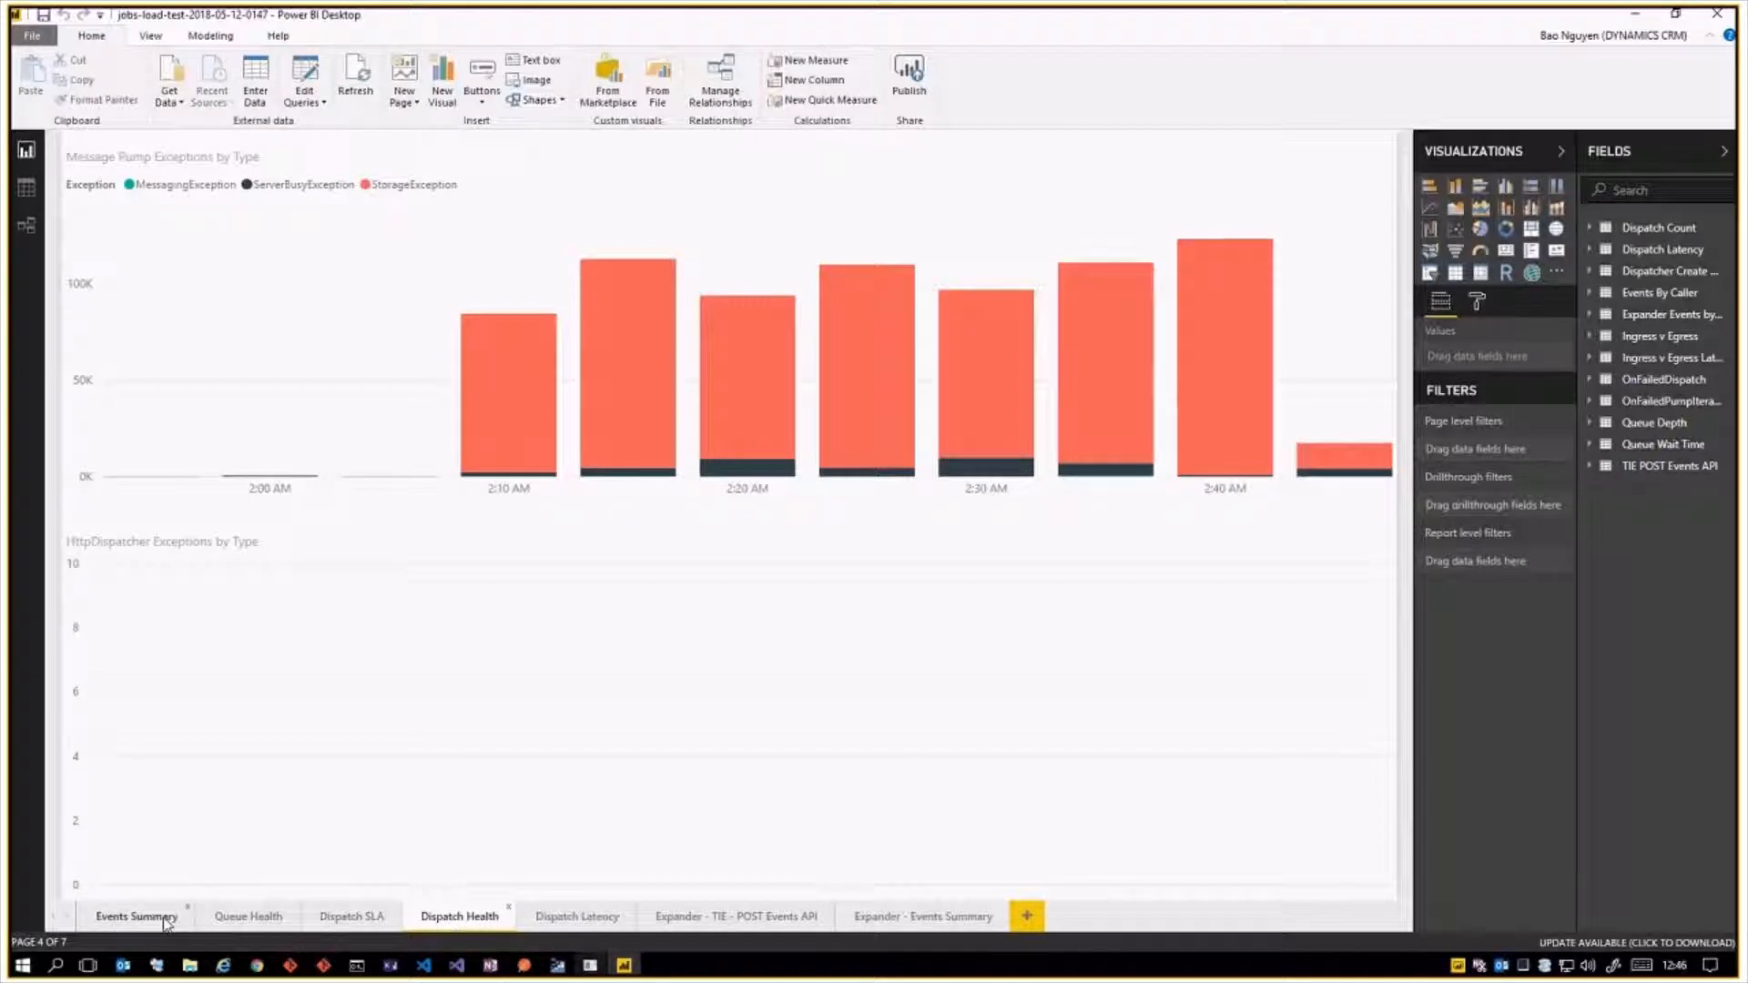
{"action": "left_click", "coordinate": [165, 919]}
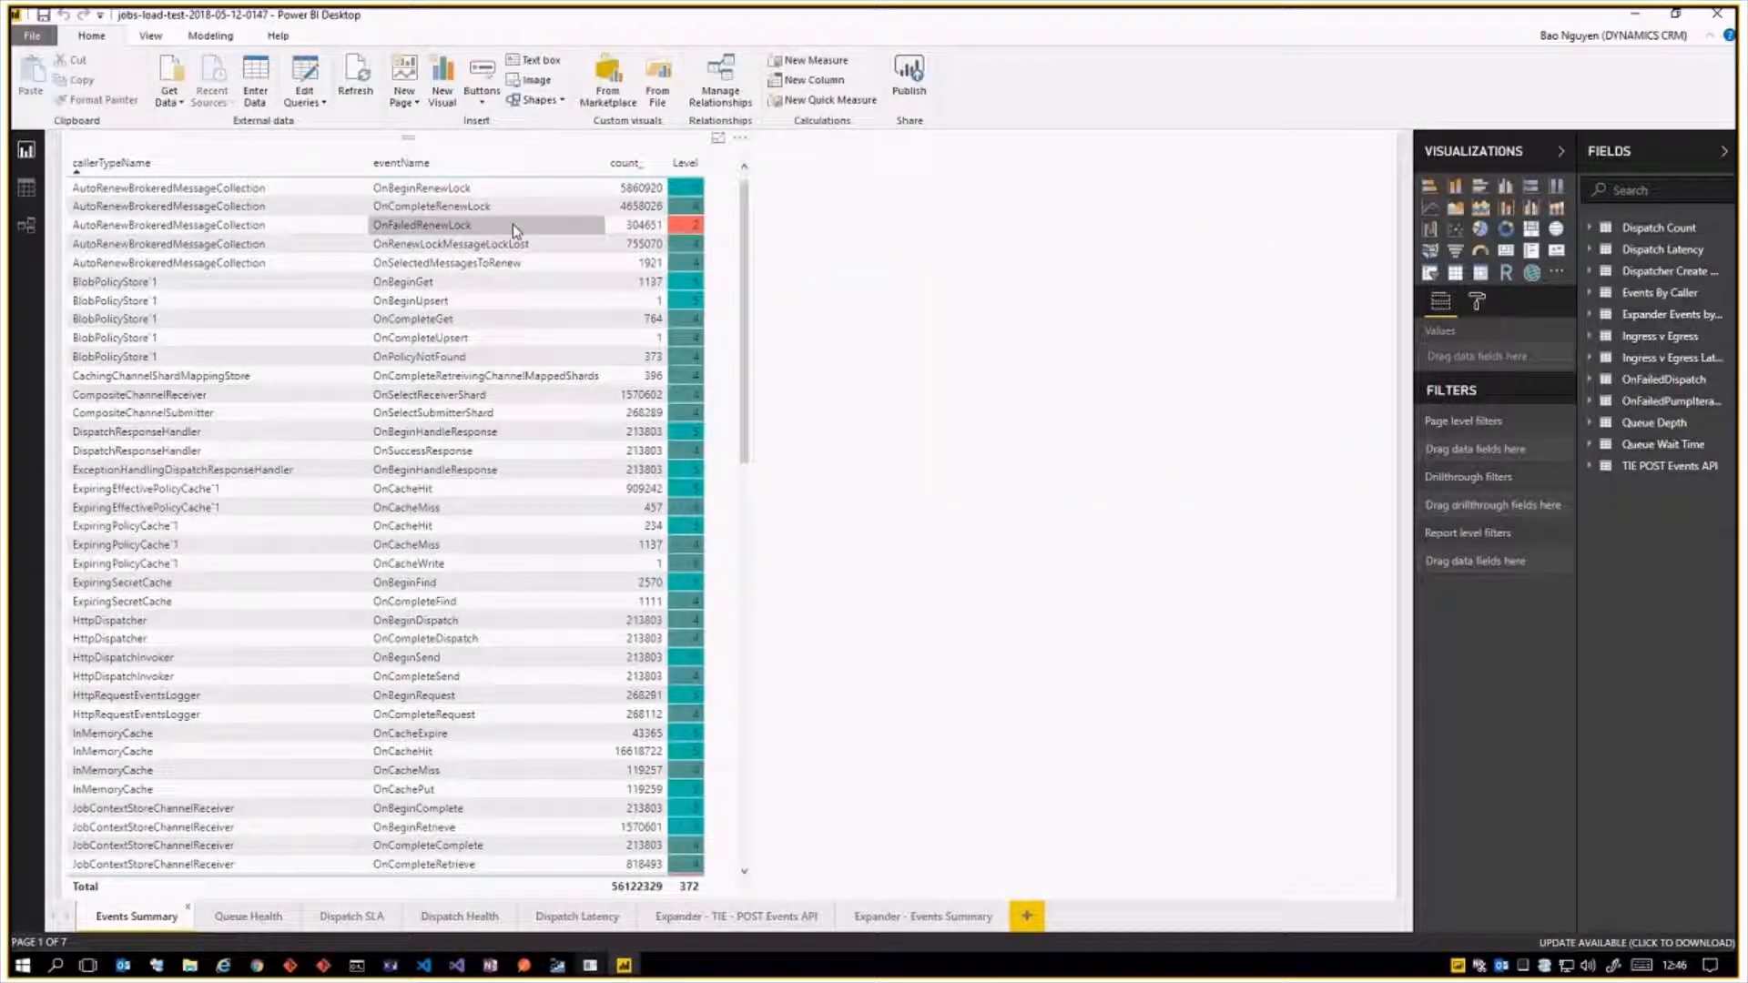
{"action": "left_click_drag", "start_coordinate": [746, 211], "coordinate": [750, 672]}
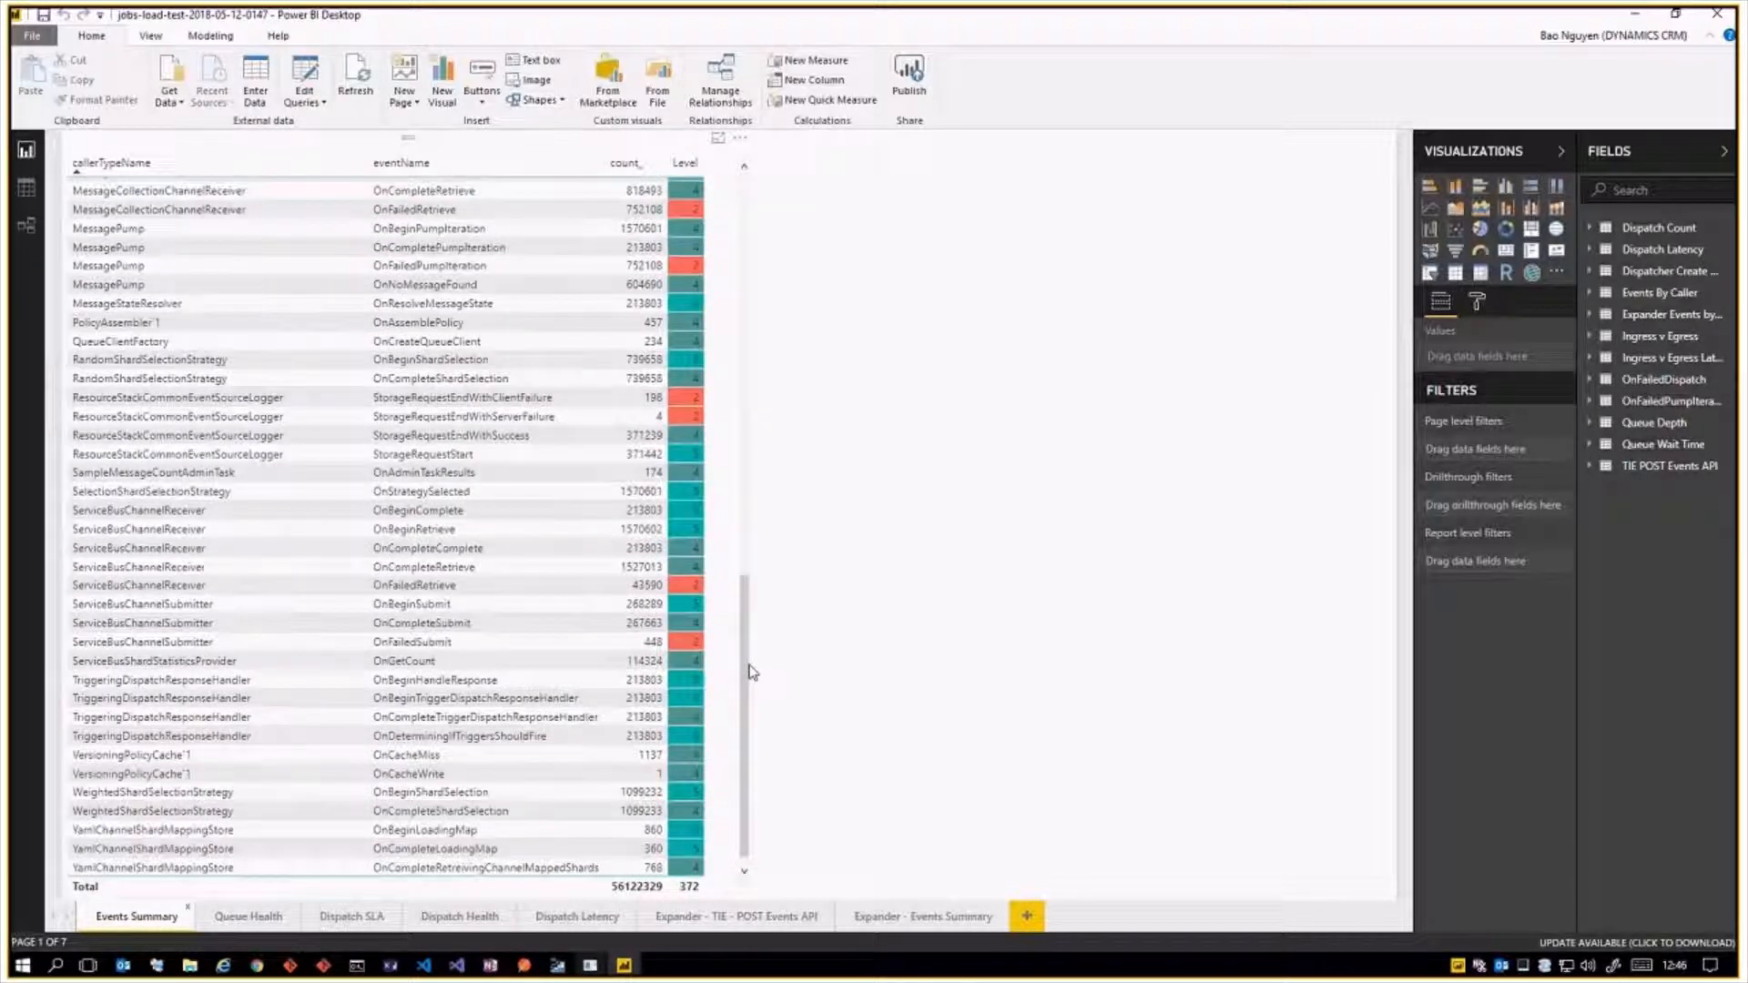
{"action": "left_click", "coordinate": [752, 672]}
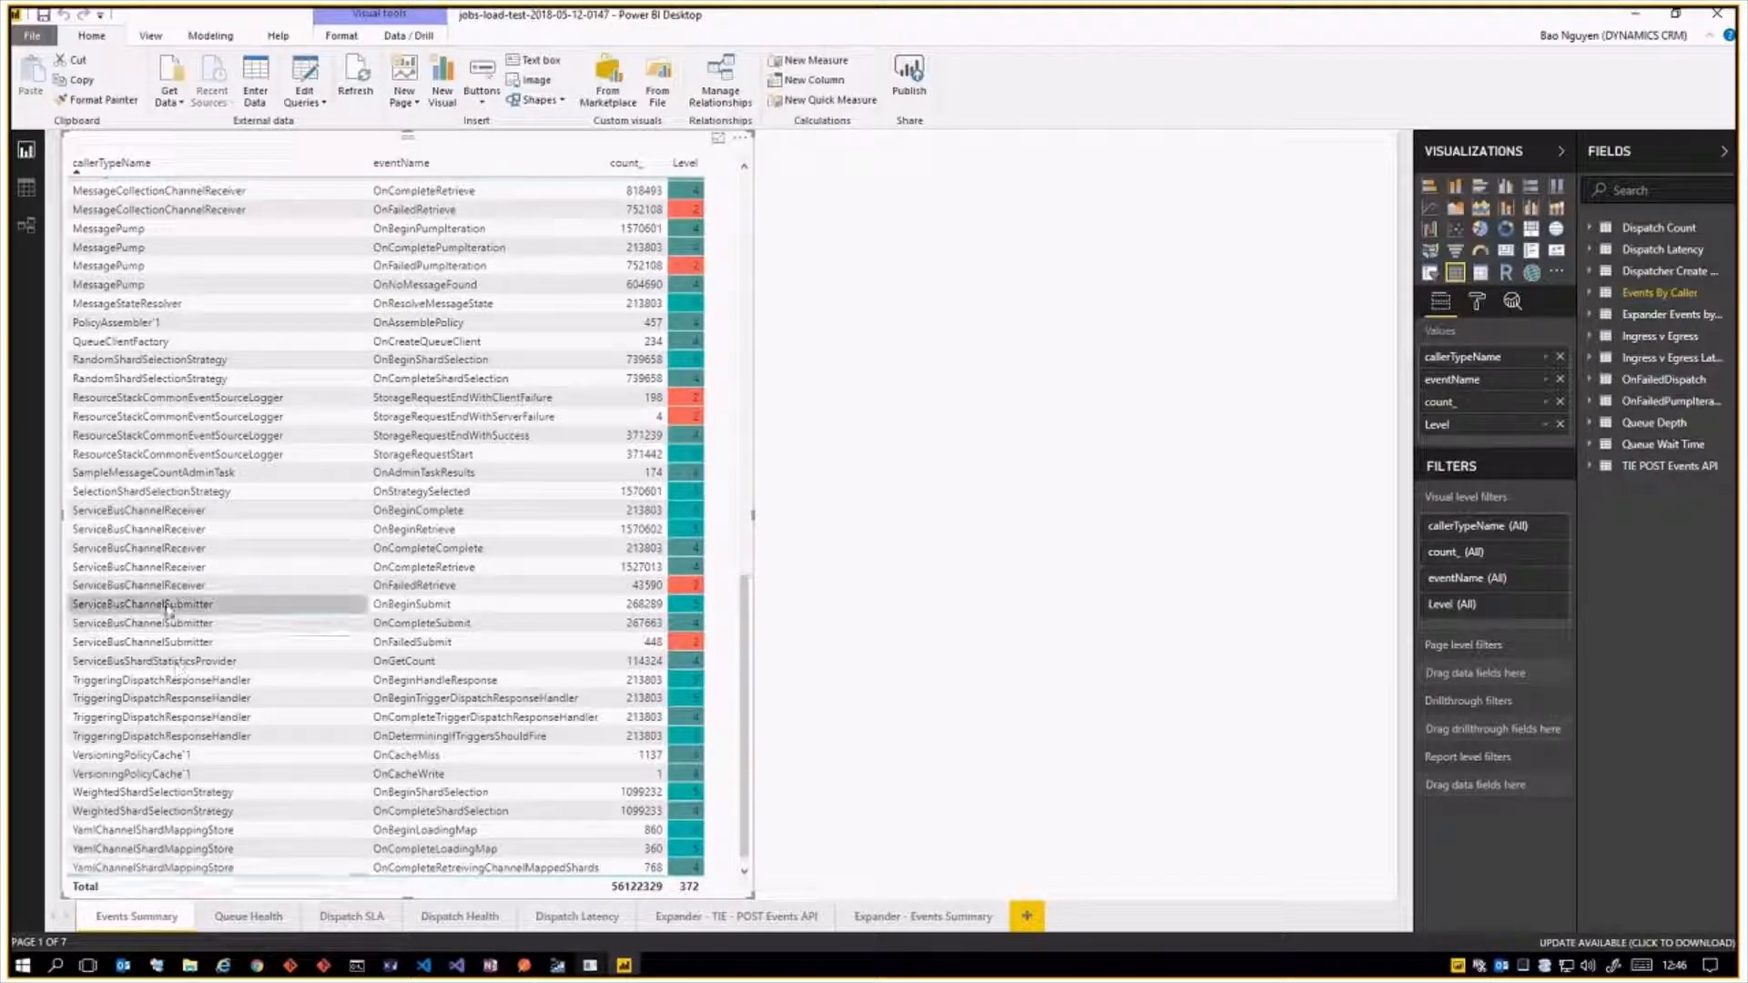
View the report's Queue Health, Dispatch SLA, Dispatch Health and Dispatch Latency pages.
{"action": "left_click", "coordinate": [250, 917]}
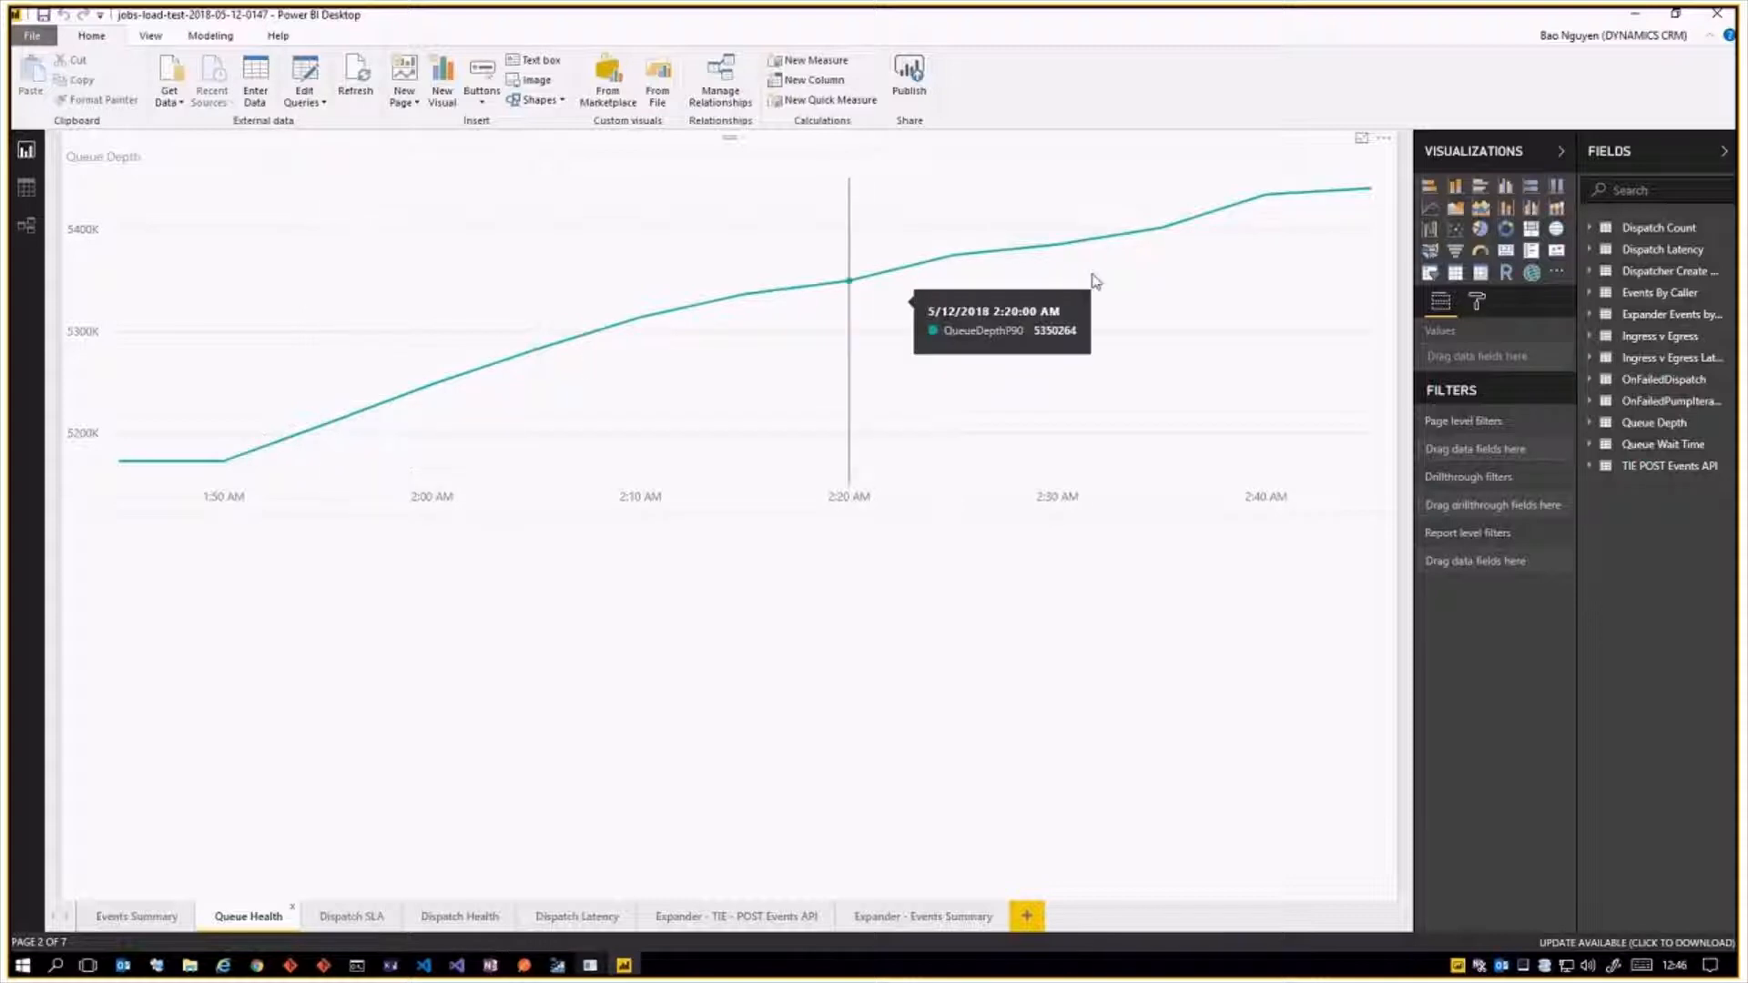
{"action": "left_click", "coordinate": [348, 915]}
{"action": "left_click", "coordinate": [454, 917]}
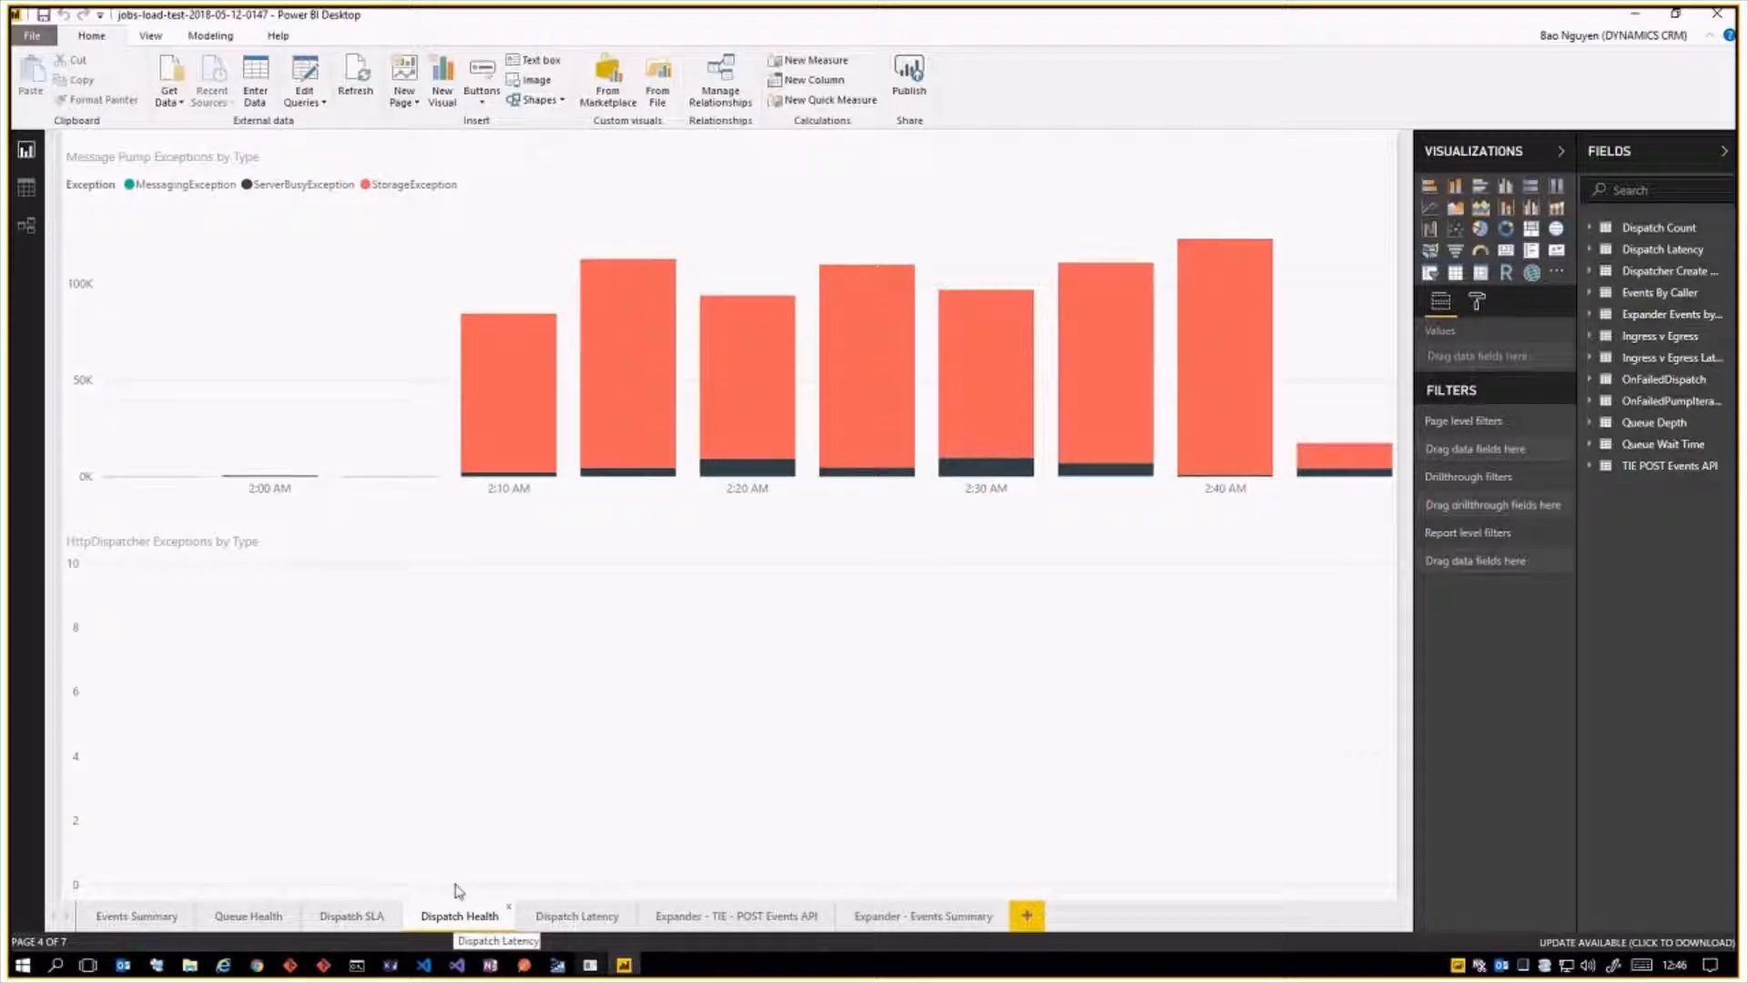
{"action": "left_click", "coordinate": [577, 921]}
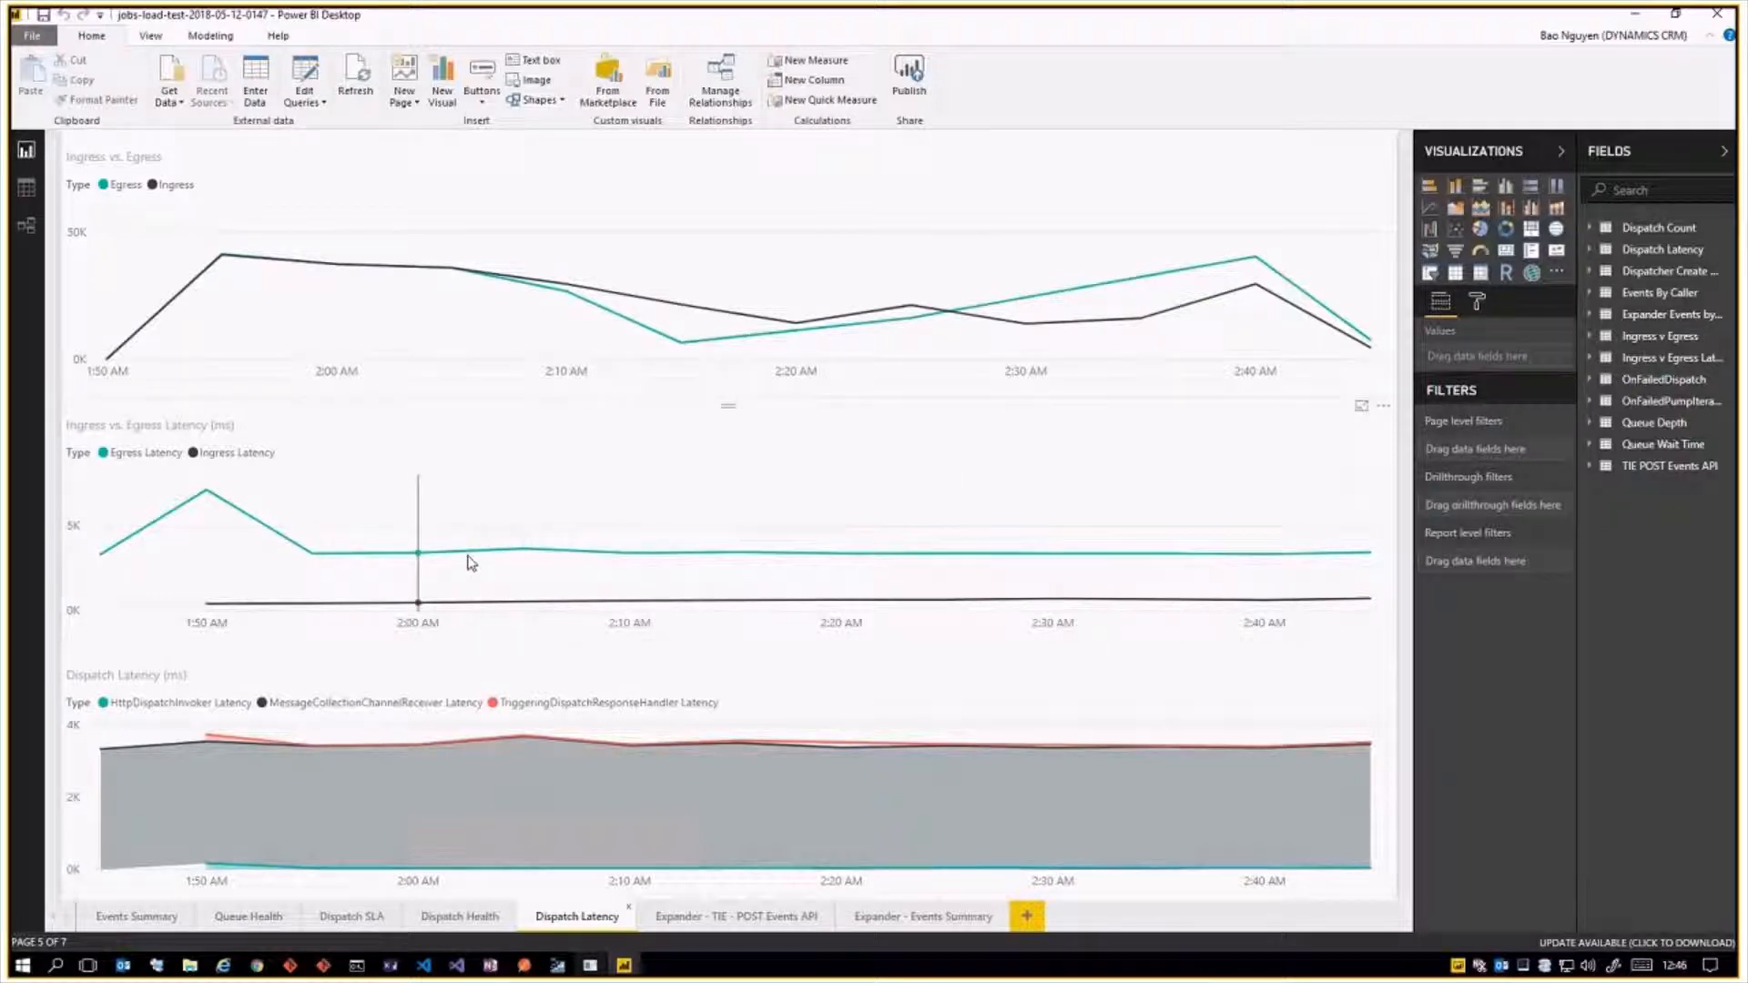
Look at the Dispatch Health exception charts again and return to the Events Summary page.
{"action": "left_click", "coordinate": [462, 917]}
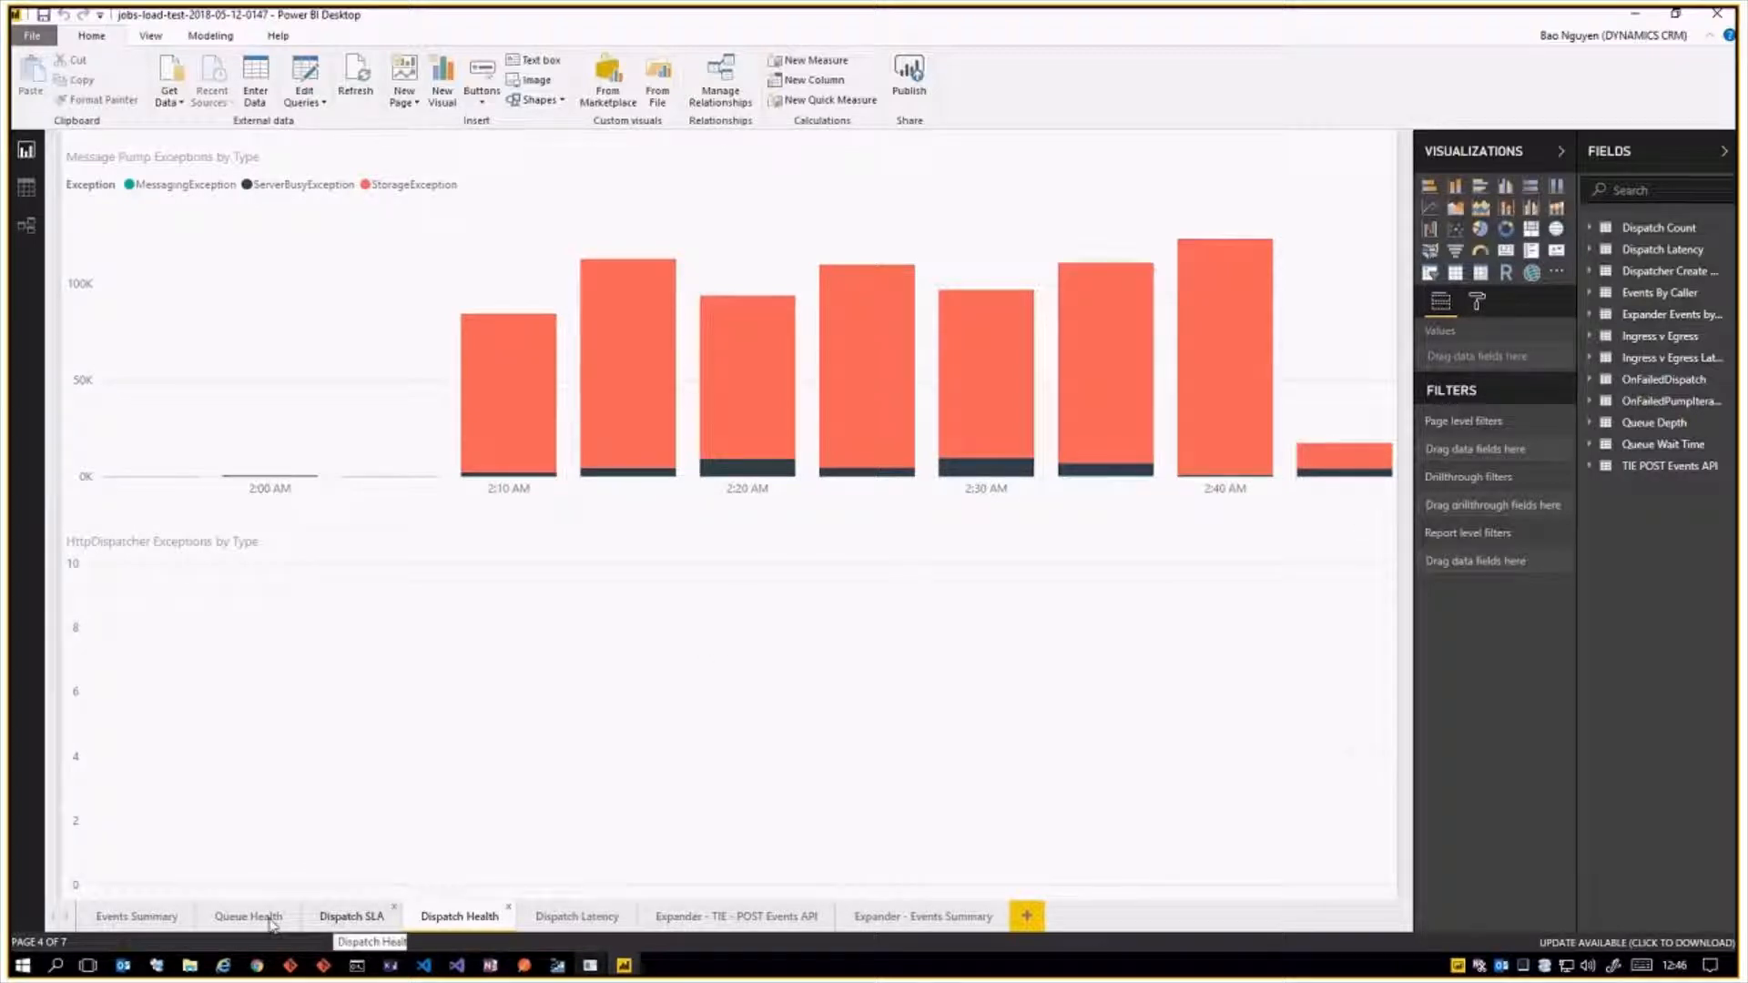
{"action": "left_click", "coordinate": [193, 919]}
{"action": "left_click", "coordinate": [146, 915]}
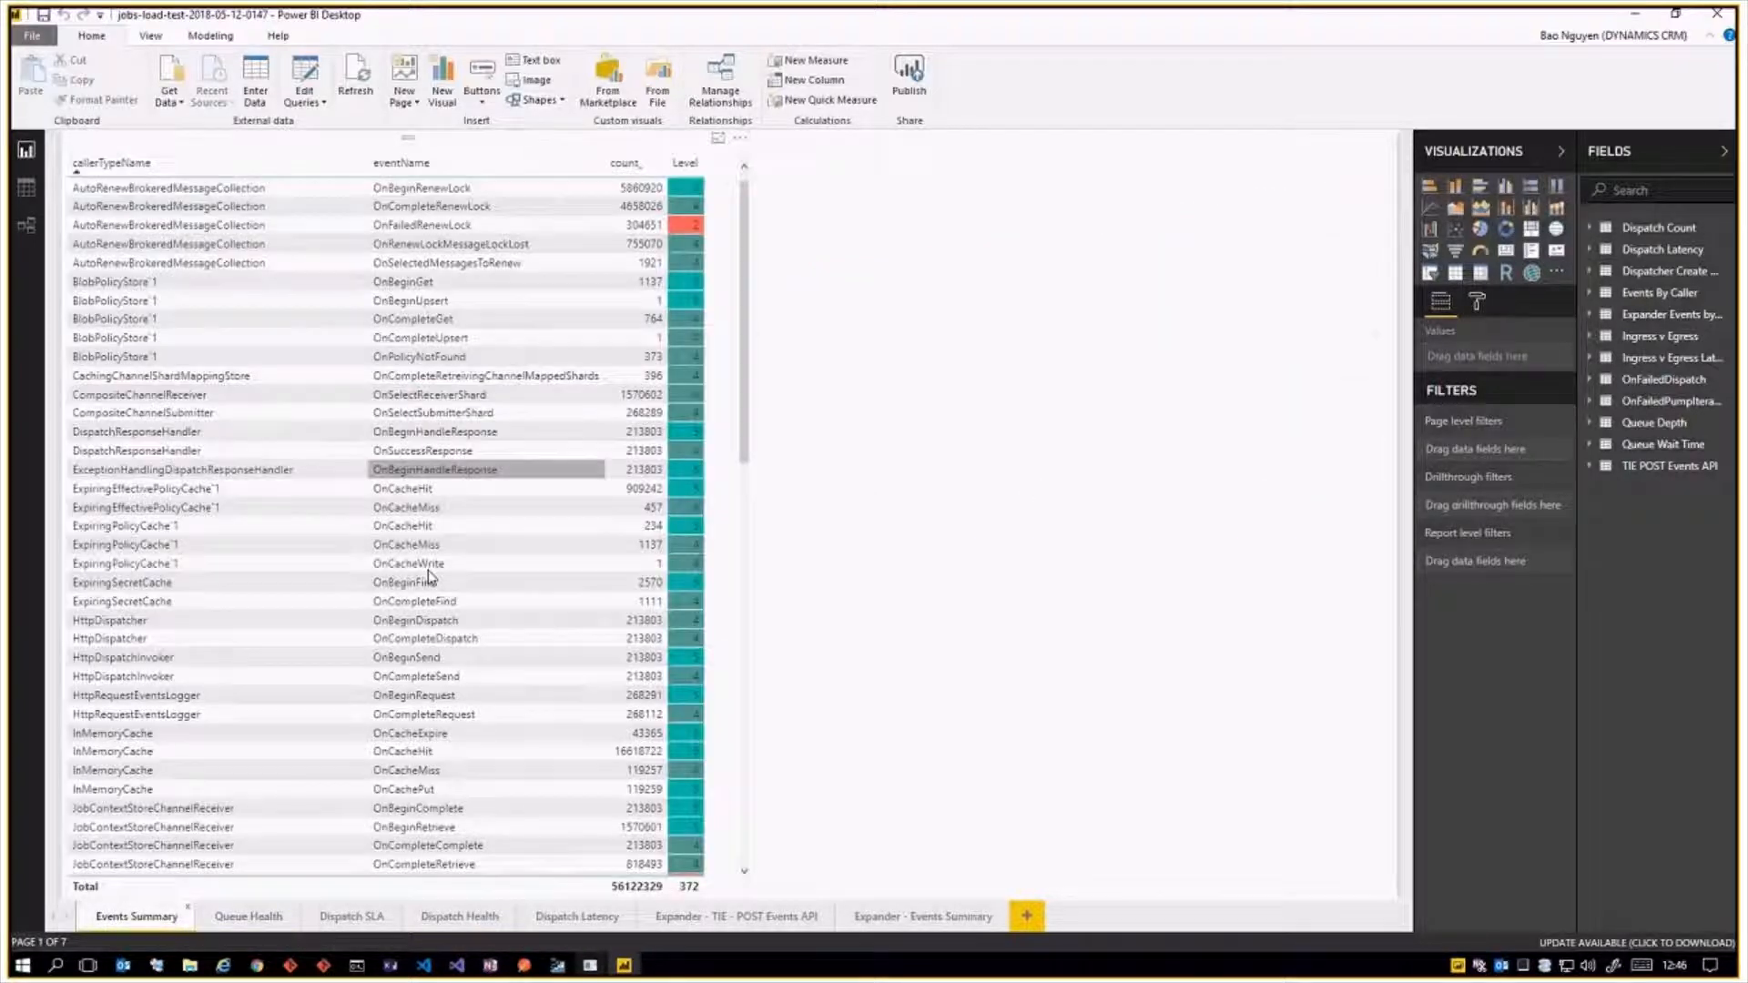